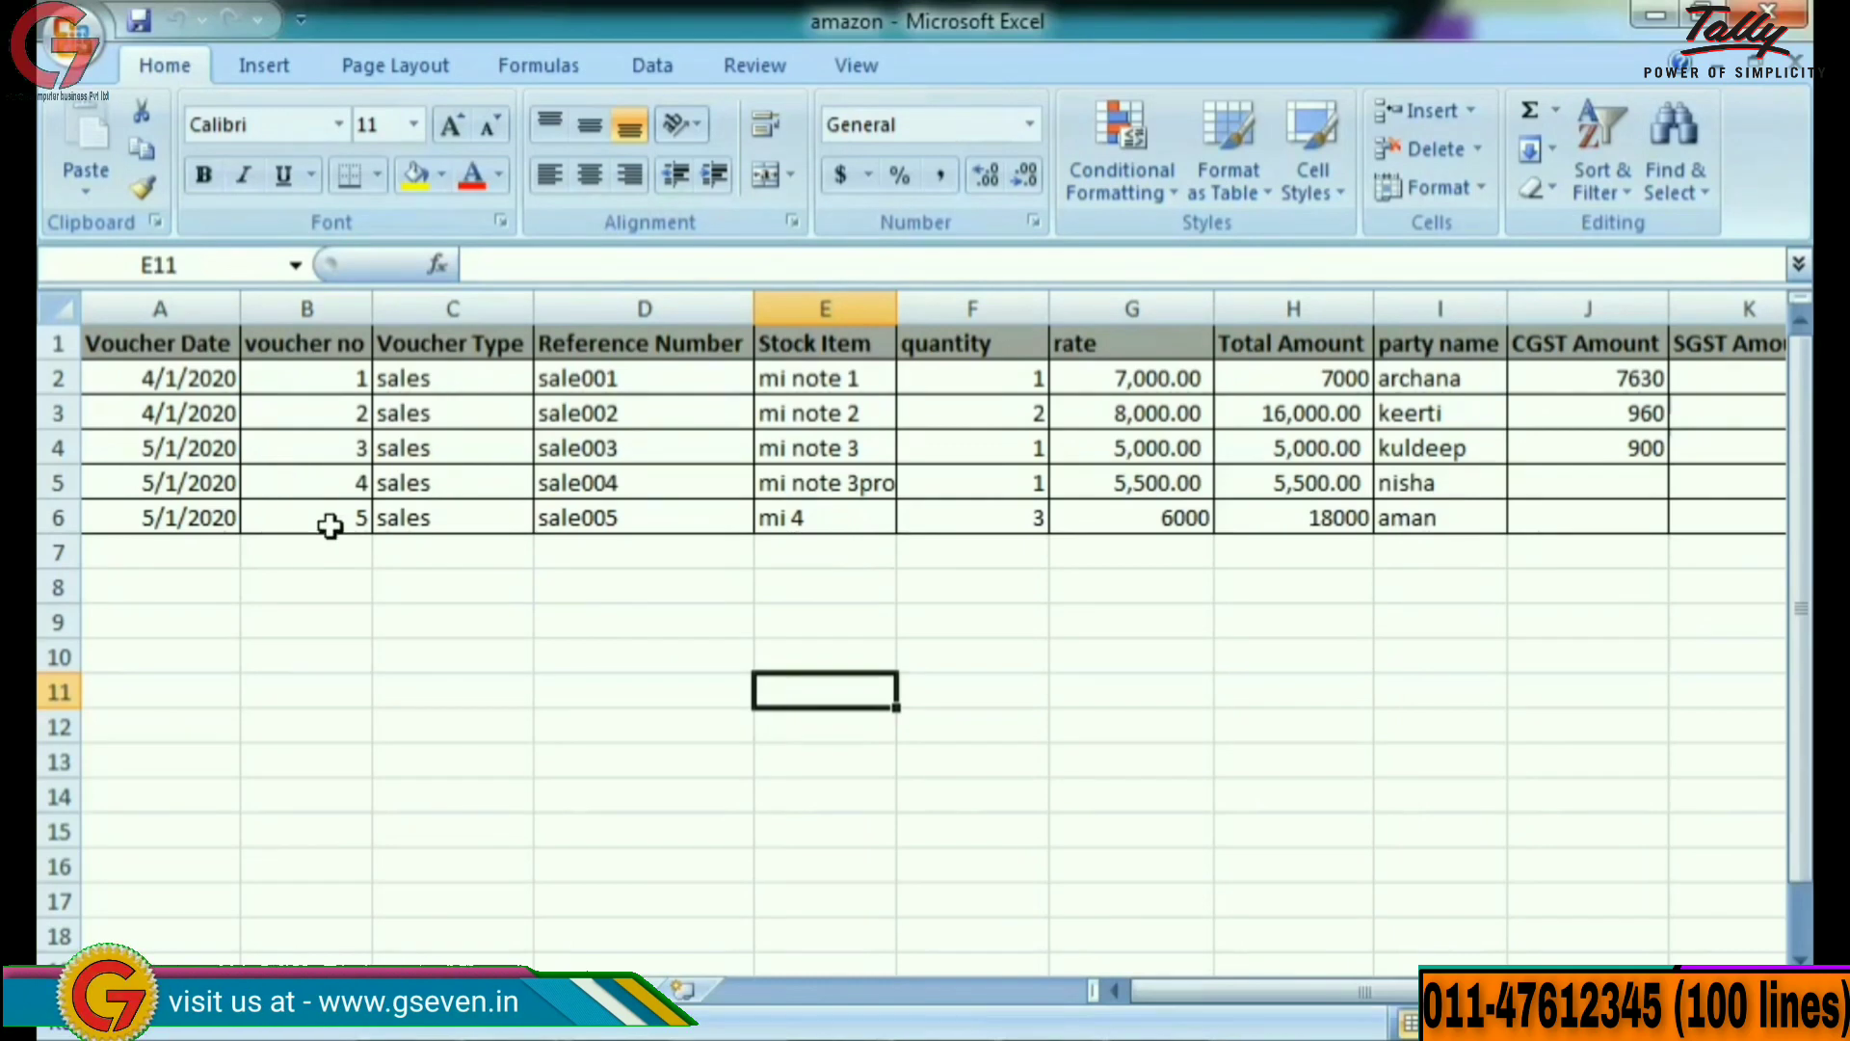
Look across the voucher rows and all columns of the sales sheet, from Voucher Date to Narration.
left_click_drag(323, 652, 1512, 578)
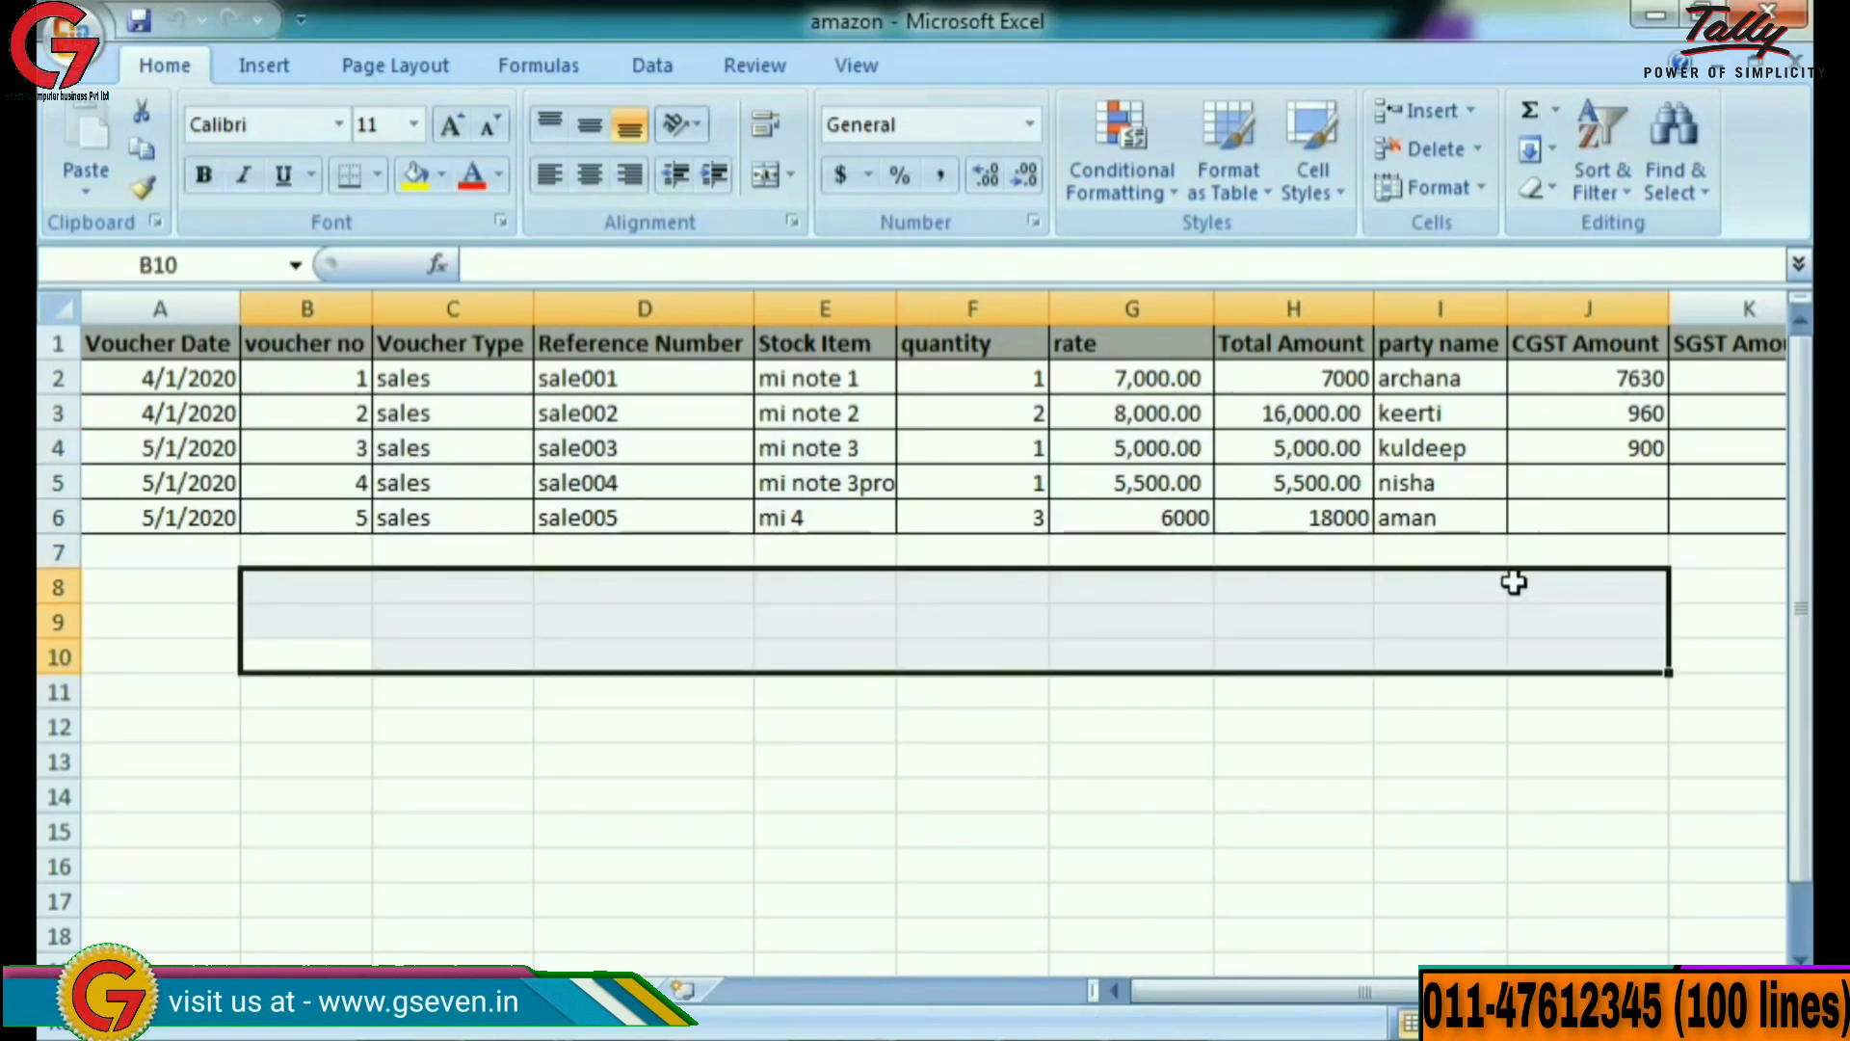
left_click_drag(329, 354, 1653, 688)
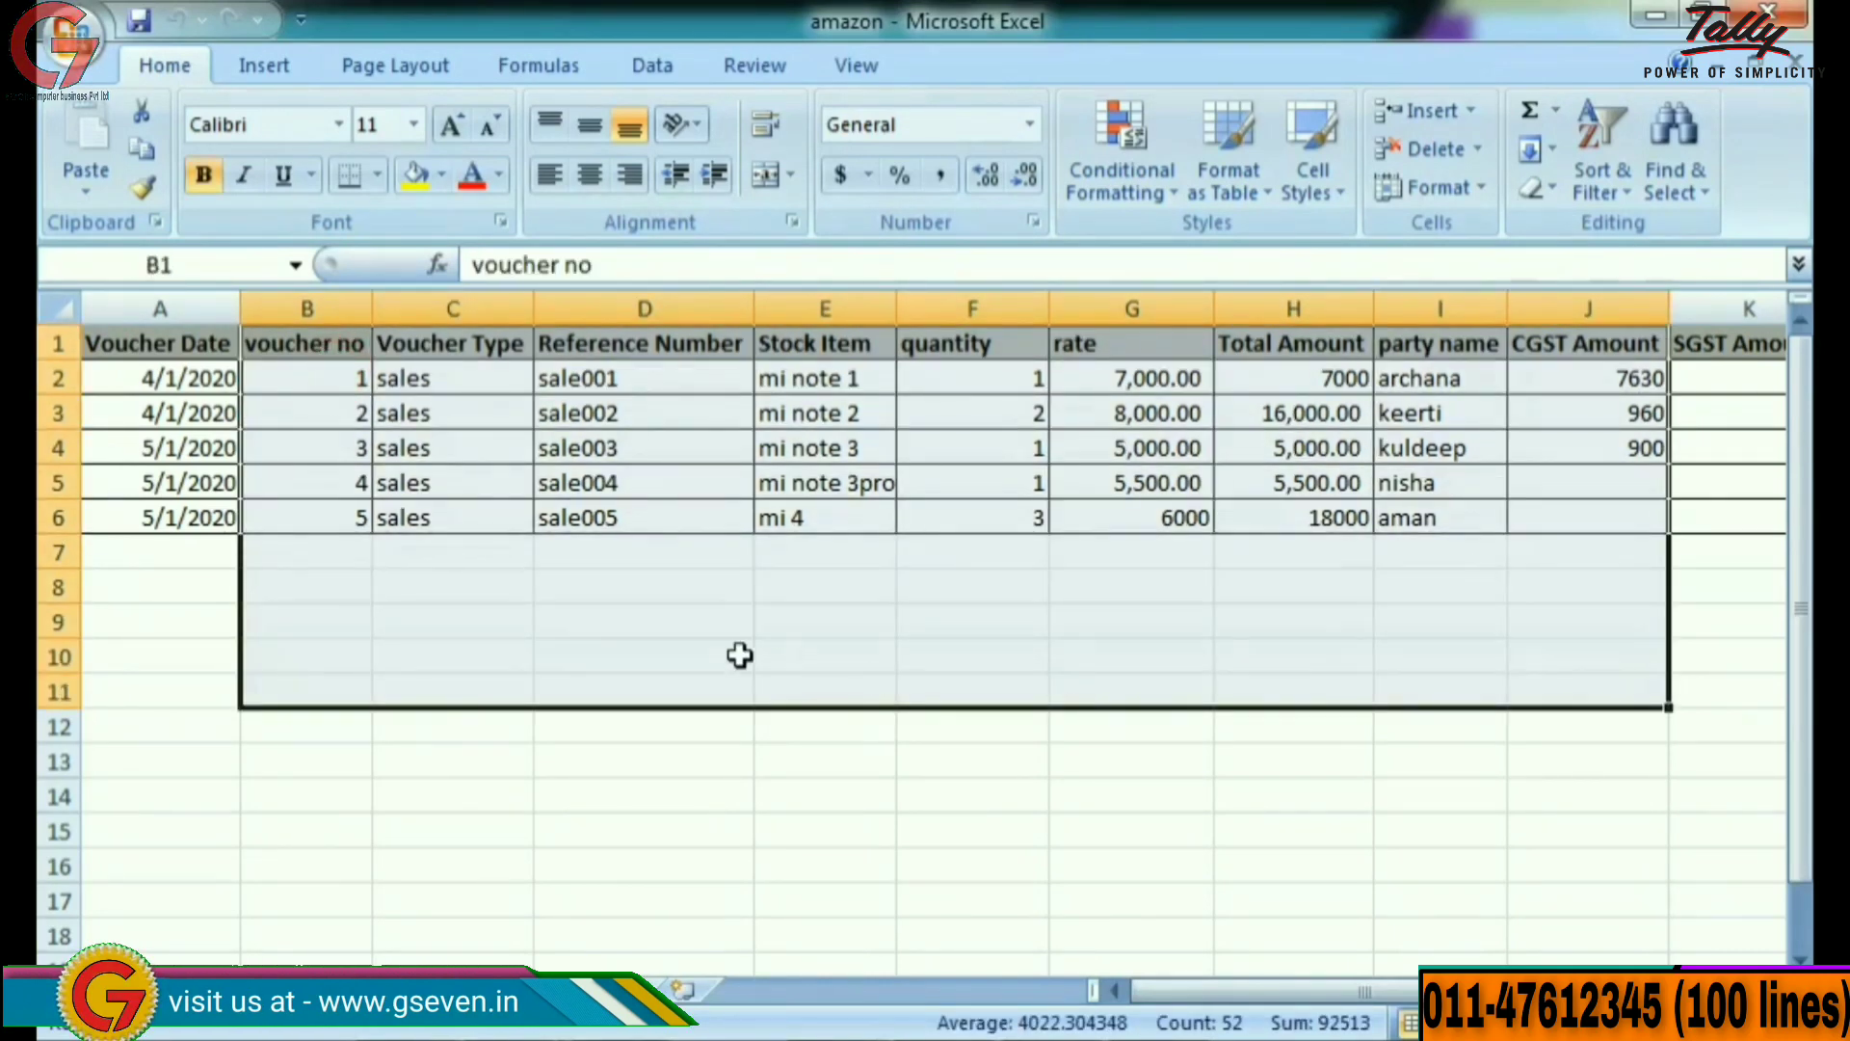
left_click(736, 652)
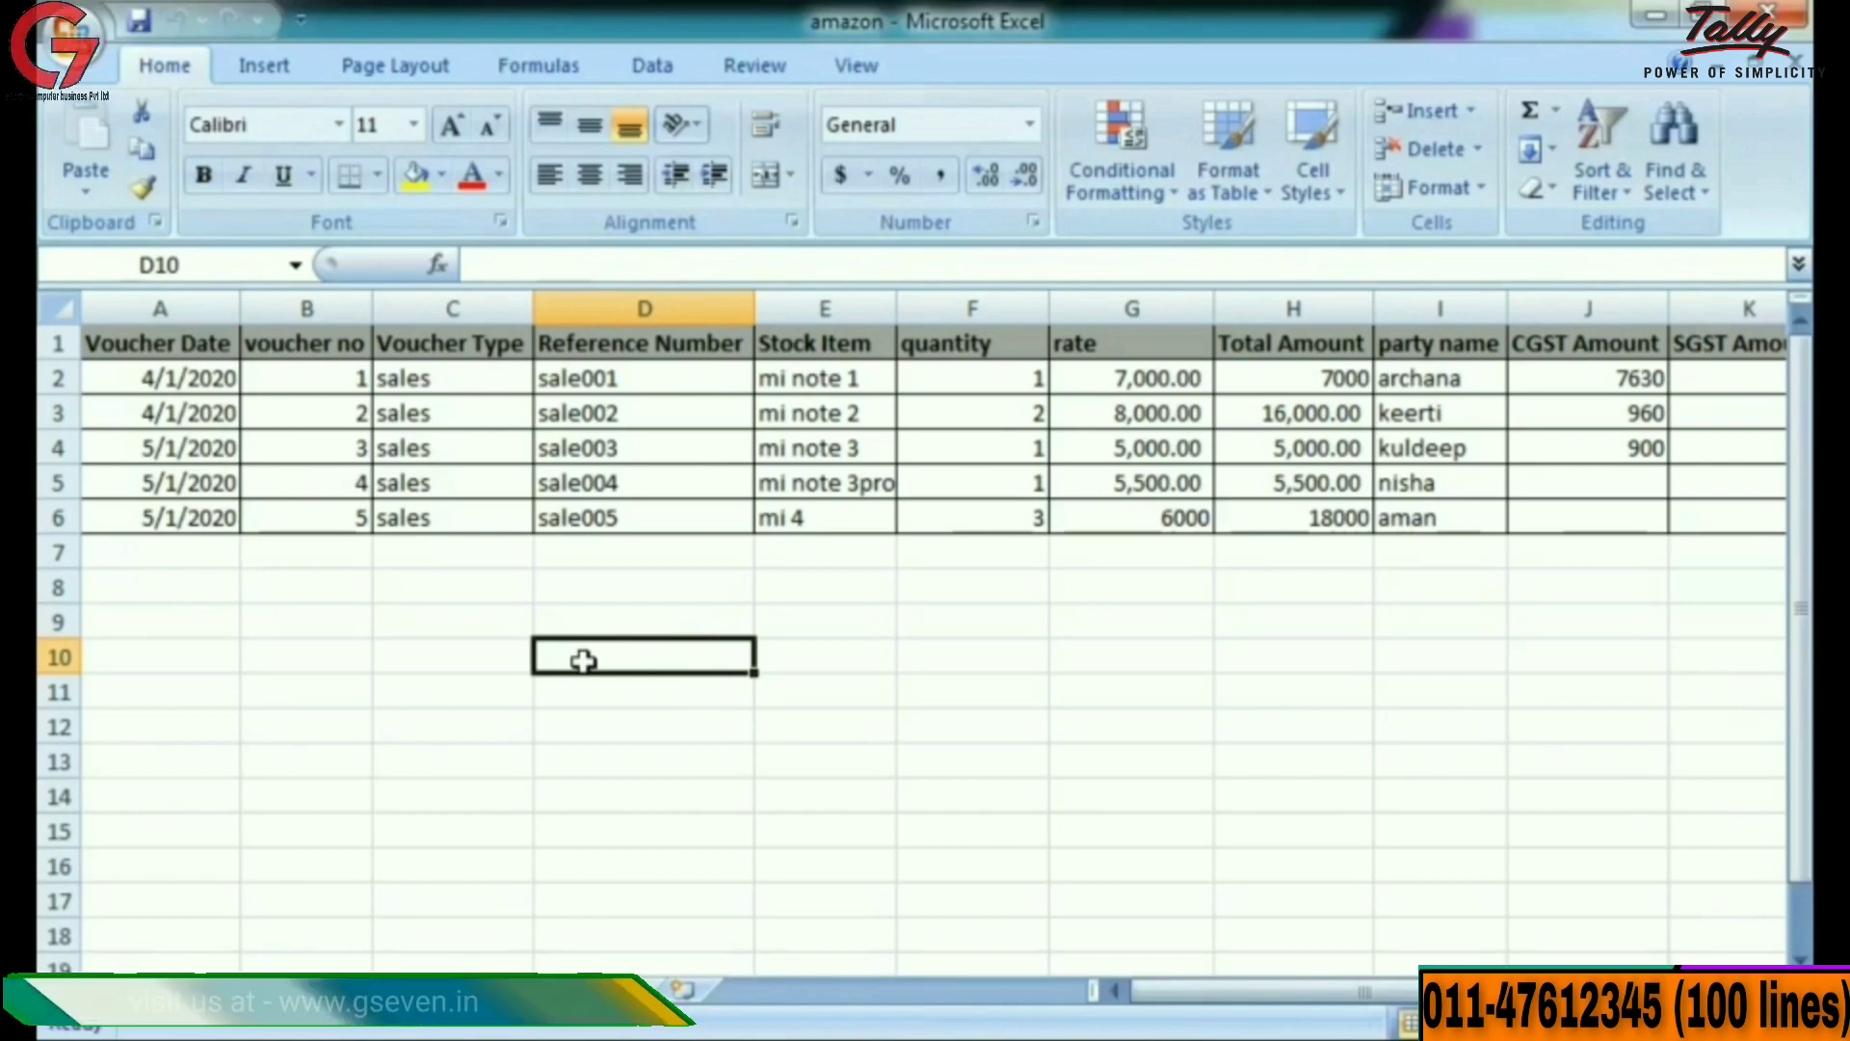
key("Right")
key("Right")
key("Right")
key("Right")
key("Right")
key("Right")
key("Right")
key("Right")
key("Right")
key("Right")
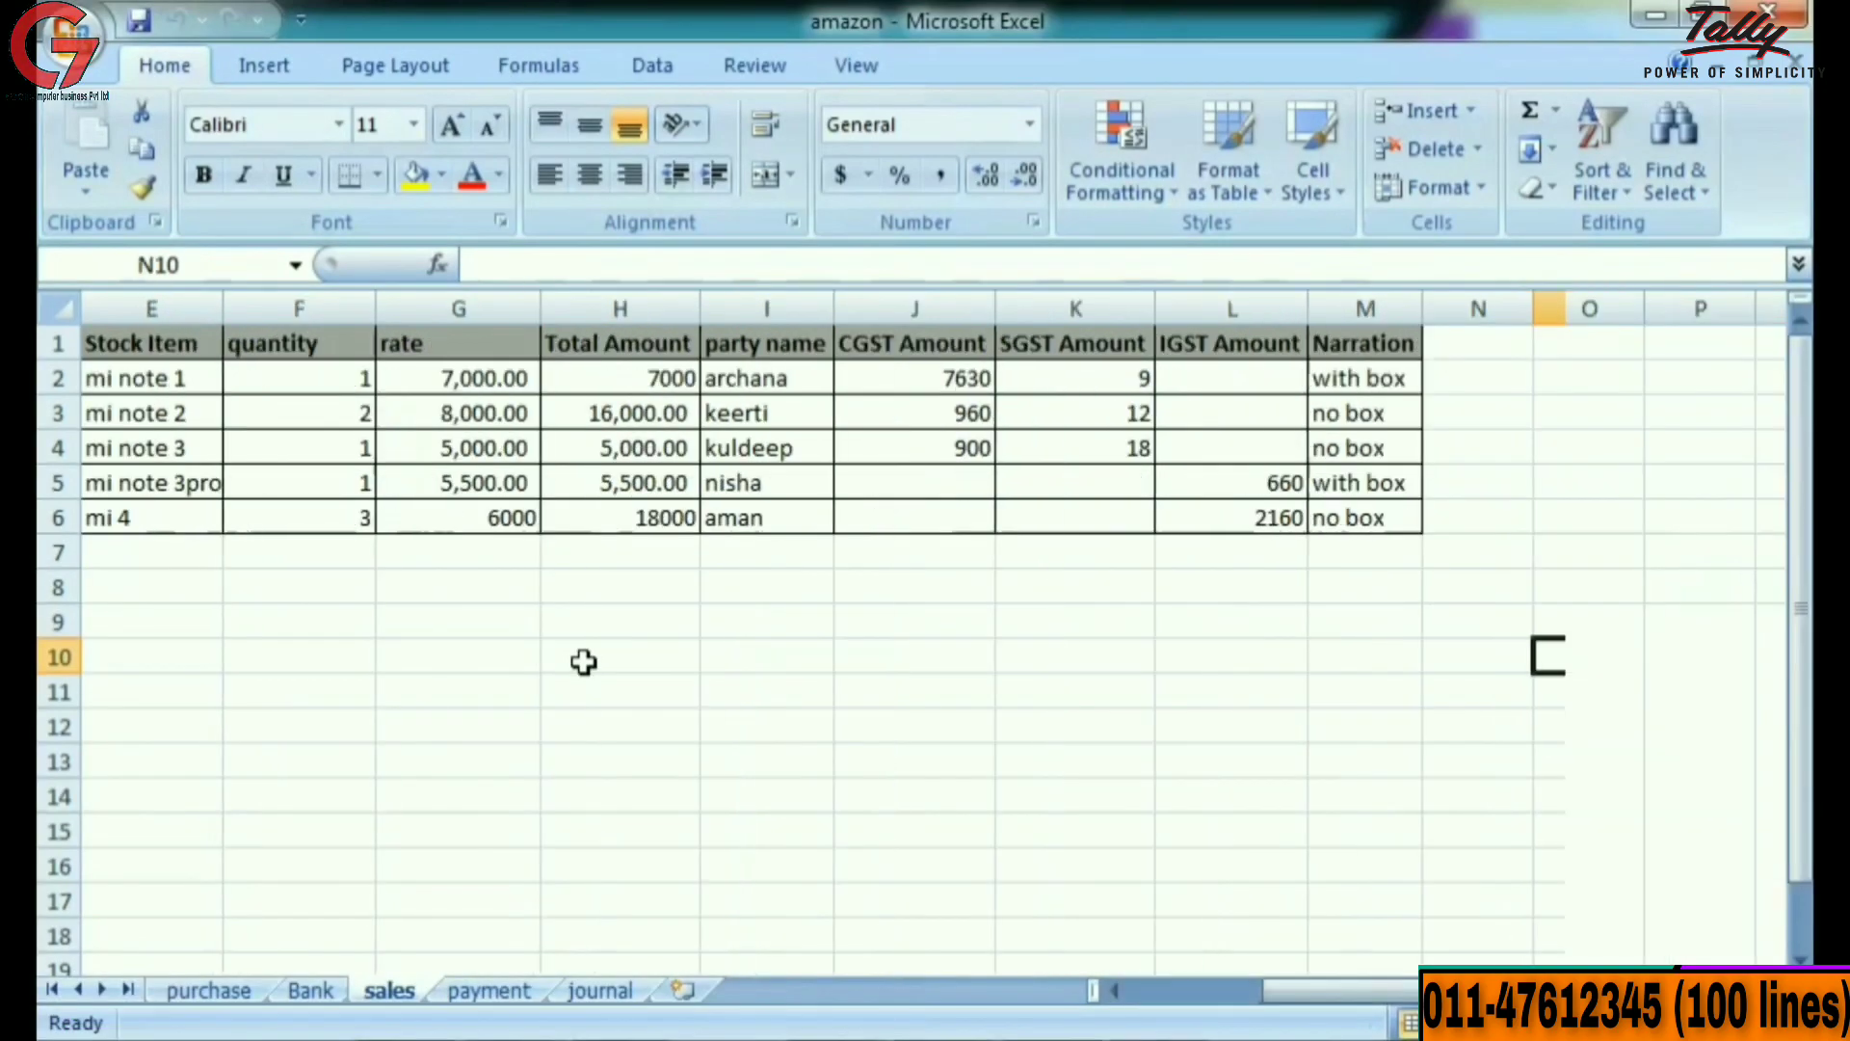
key("Left")
key("Left")
key("Left")
key("Left")
key("Left")
key("Left")
key("Left")
key("Left")
key("Left")
key("Left")
key("Left")
key("Left")
key("Left")
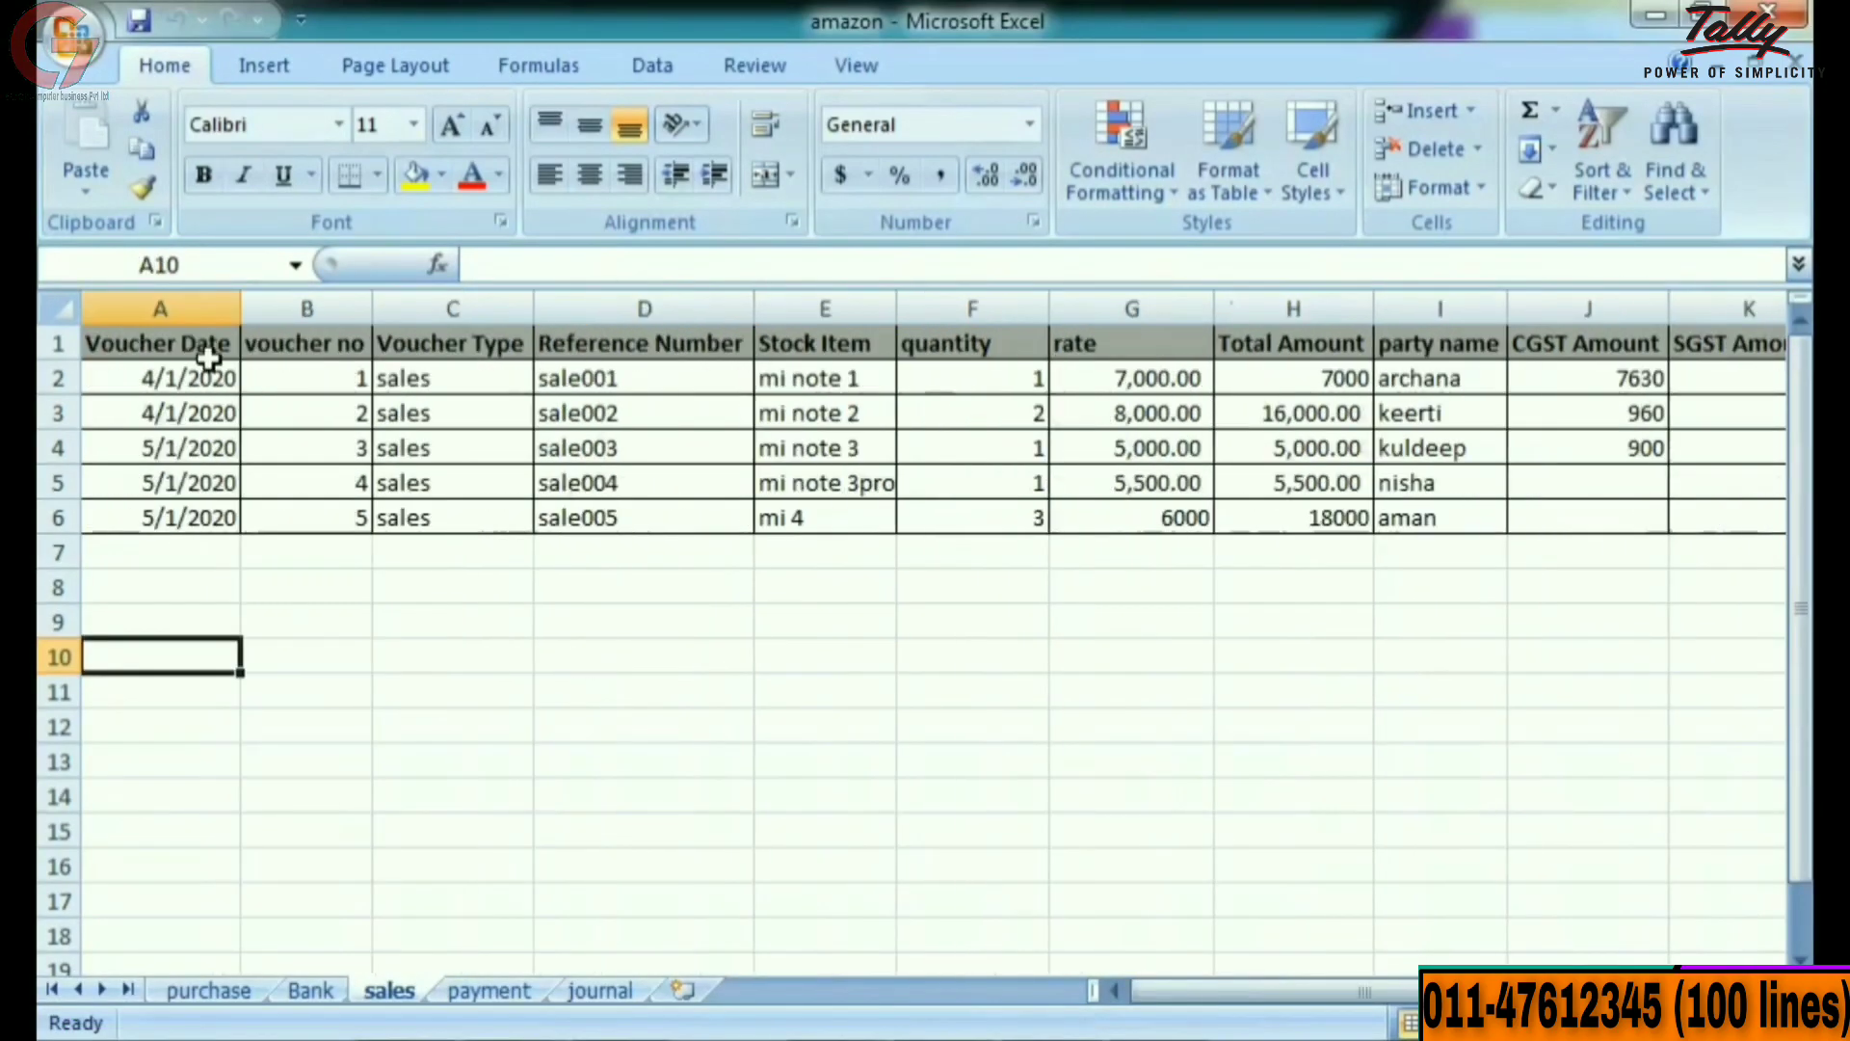
Examine the sales sheet's column headers one by one, from Voucher Date through the GST amounts to Narration.
left_click(166, 342)
left_click(326, 349)
left_click(439, 344)
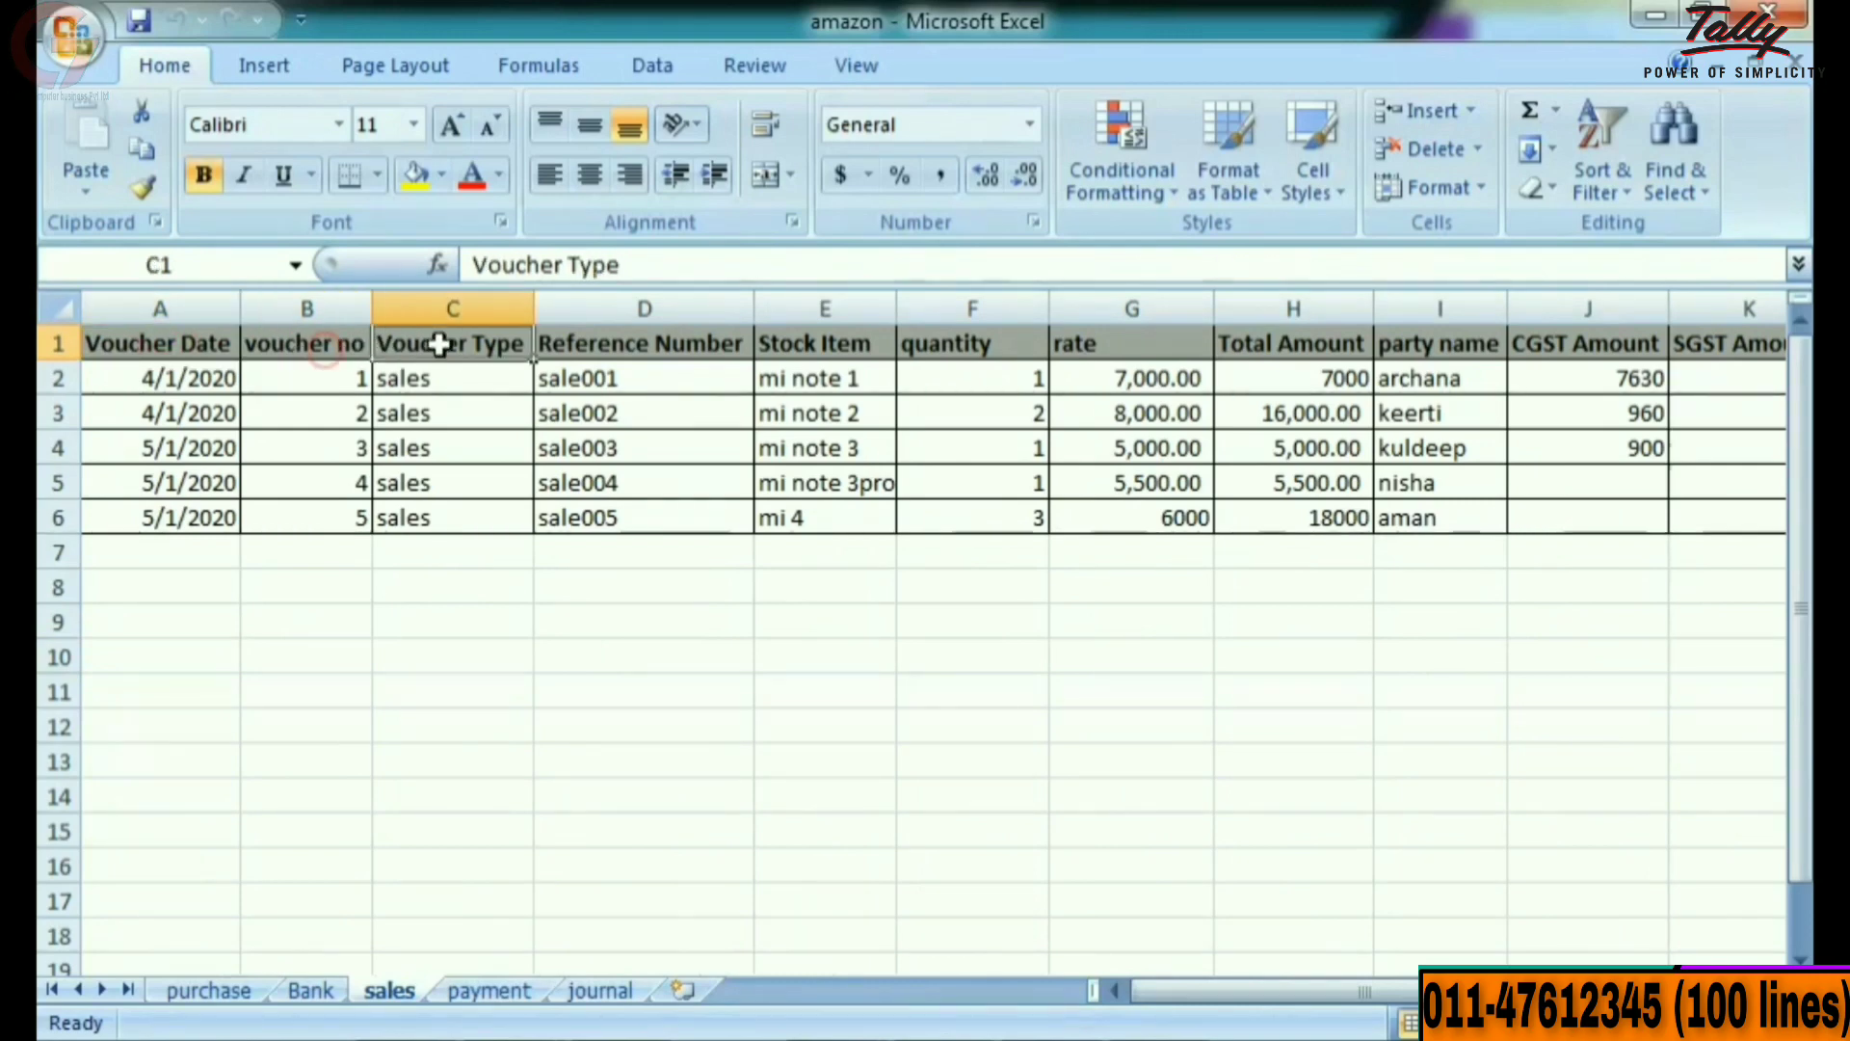
left_click(648, 345)
left_click(826, 339)
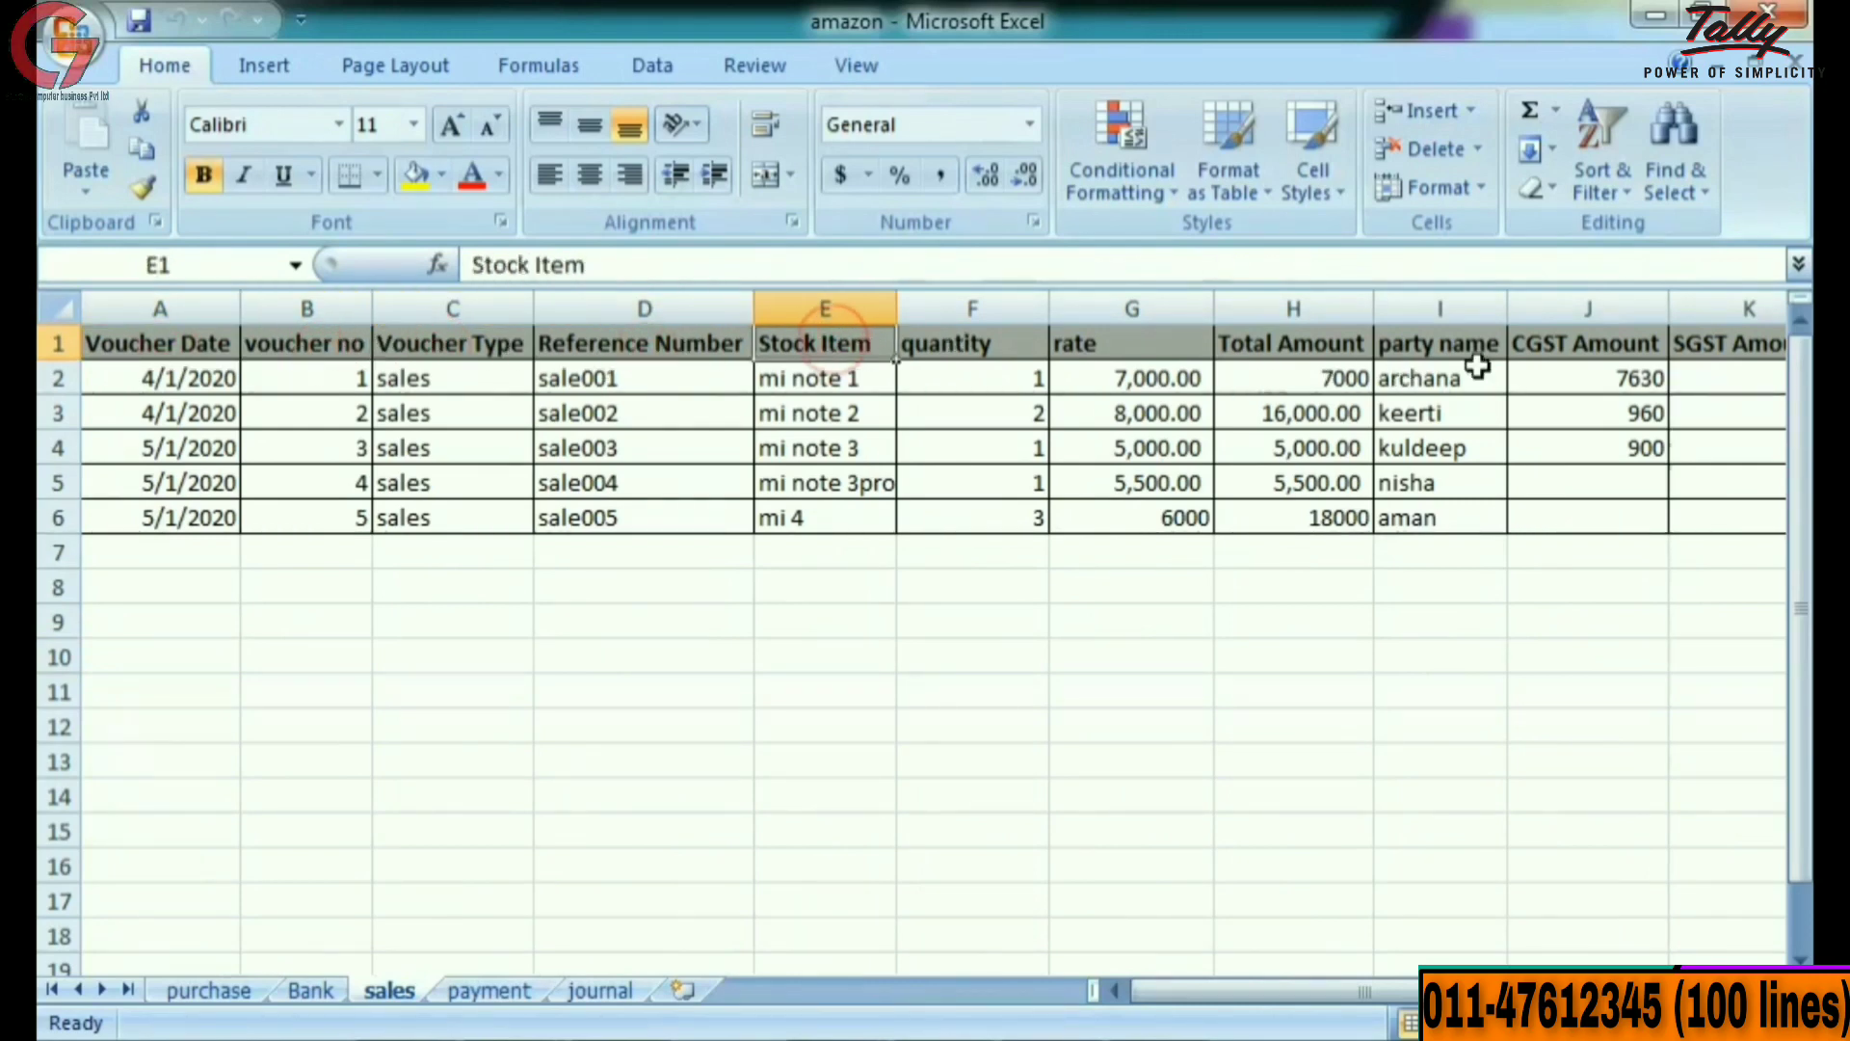
left_click(1593, 347)
left_click(1433, 351)
key("Right")
key("Right")
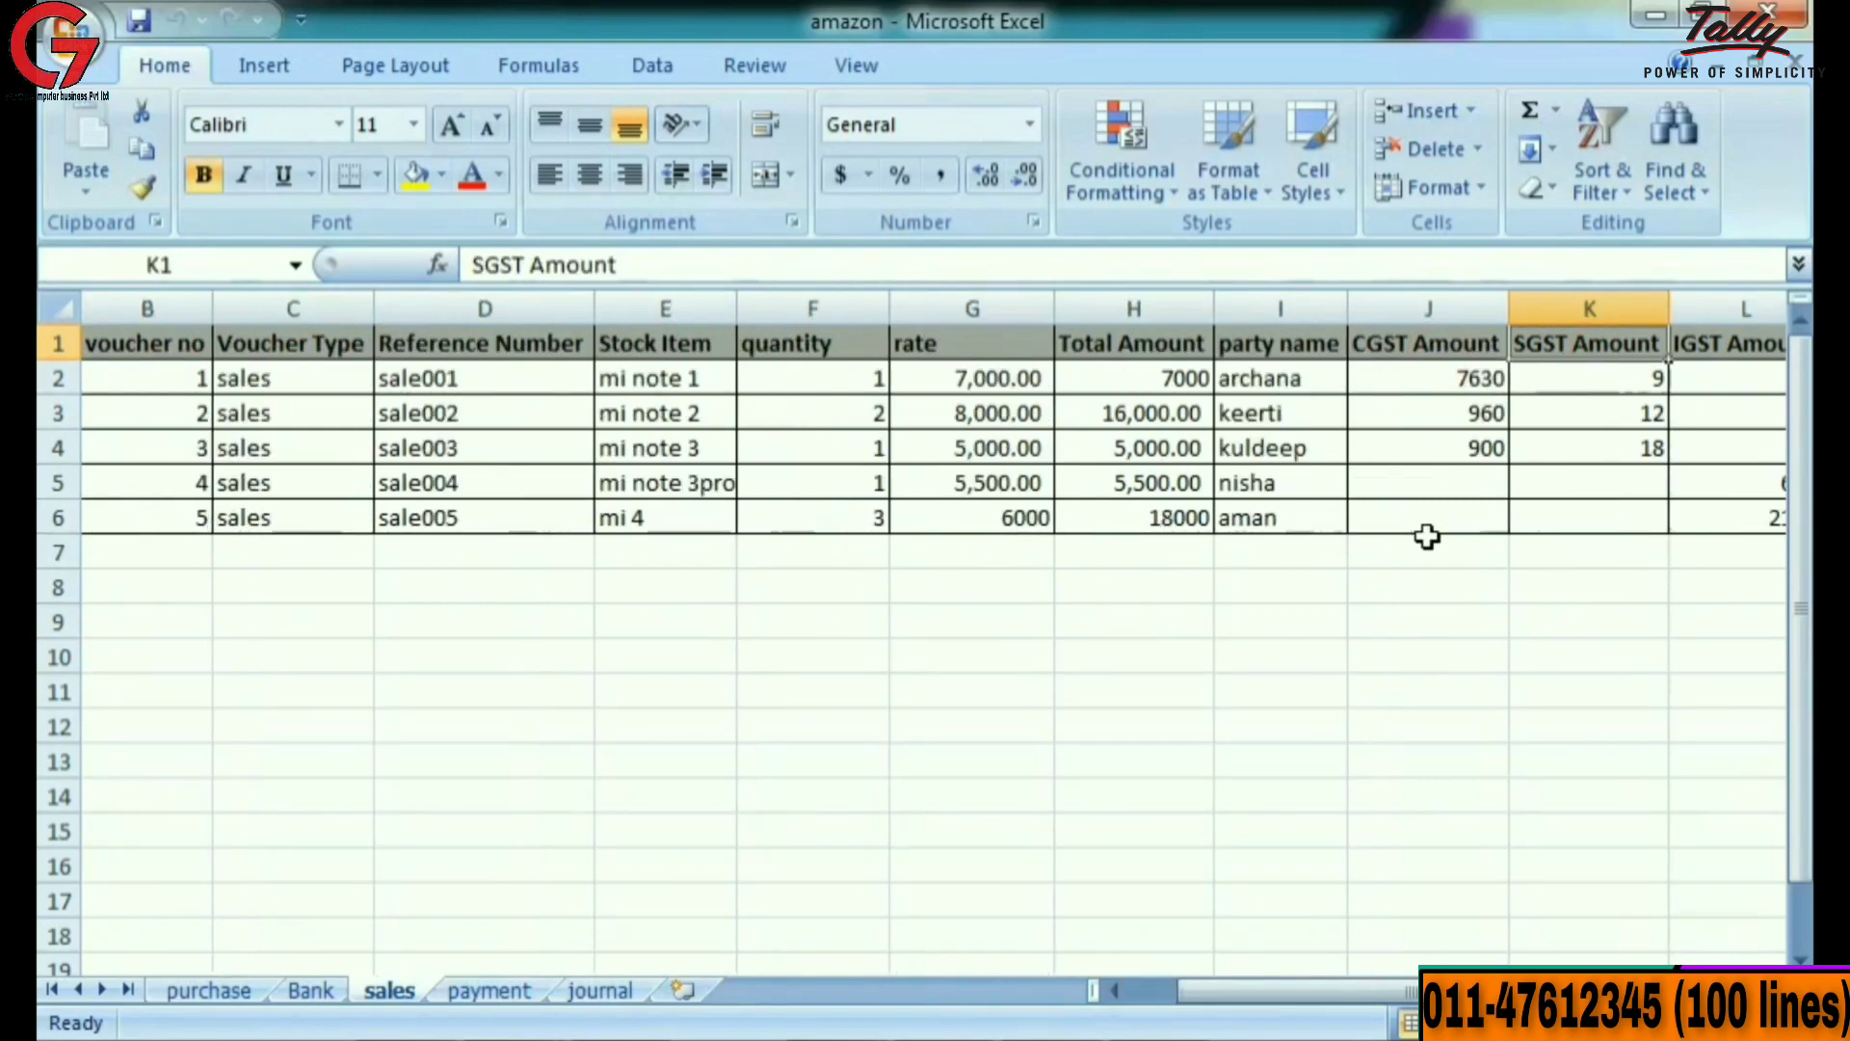
key("Right")
key("Right")
key("Right")
left_click(1592, 347)
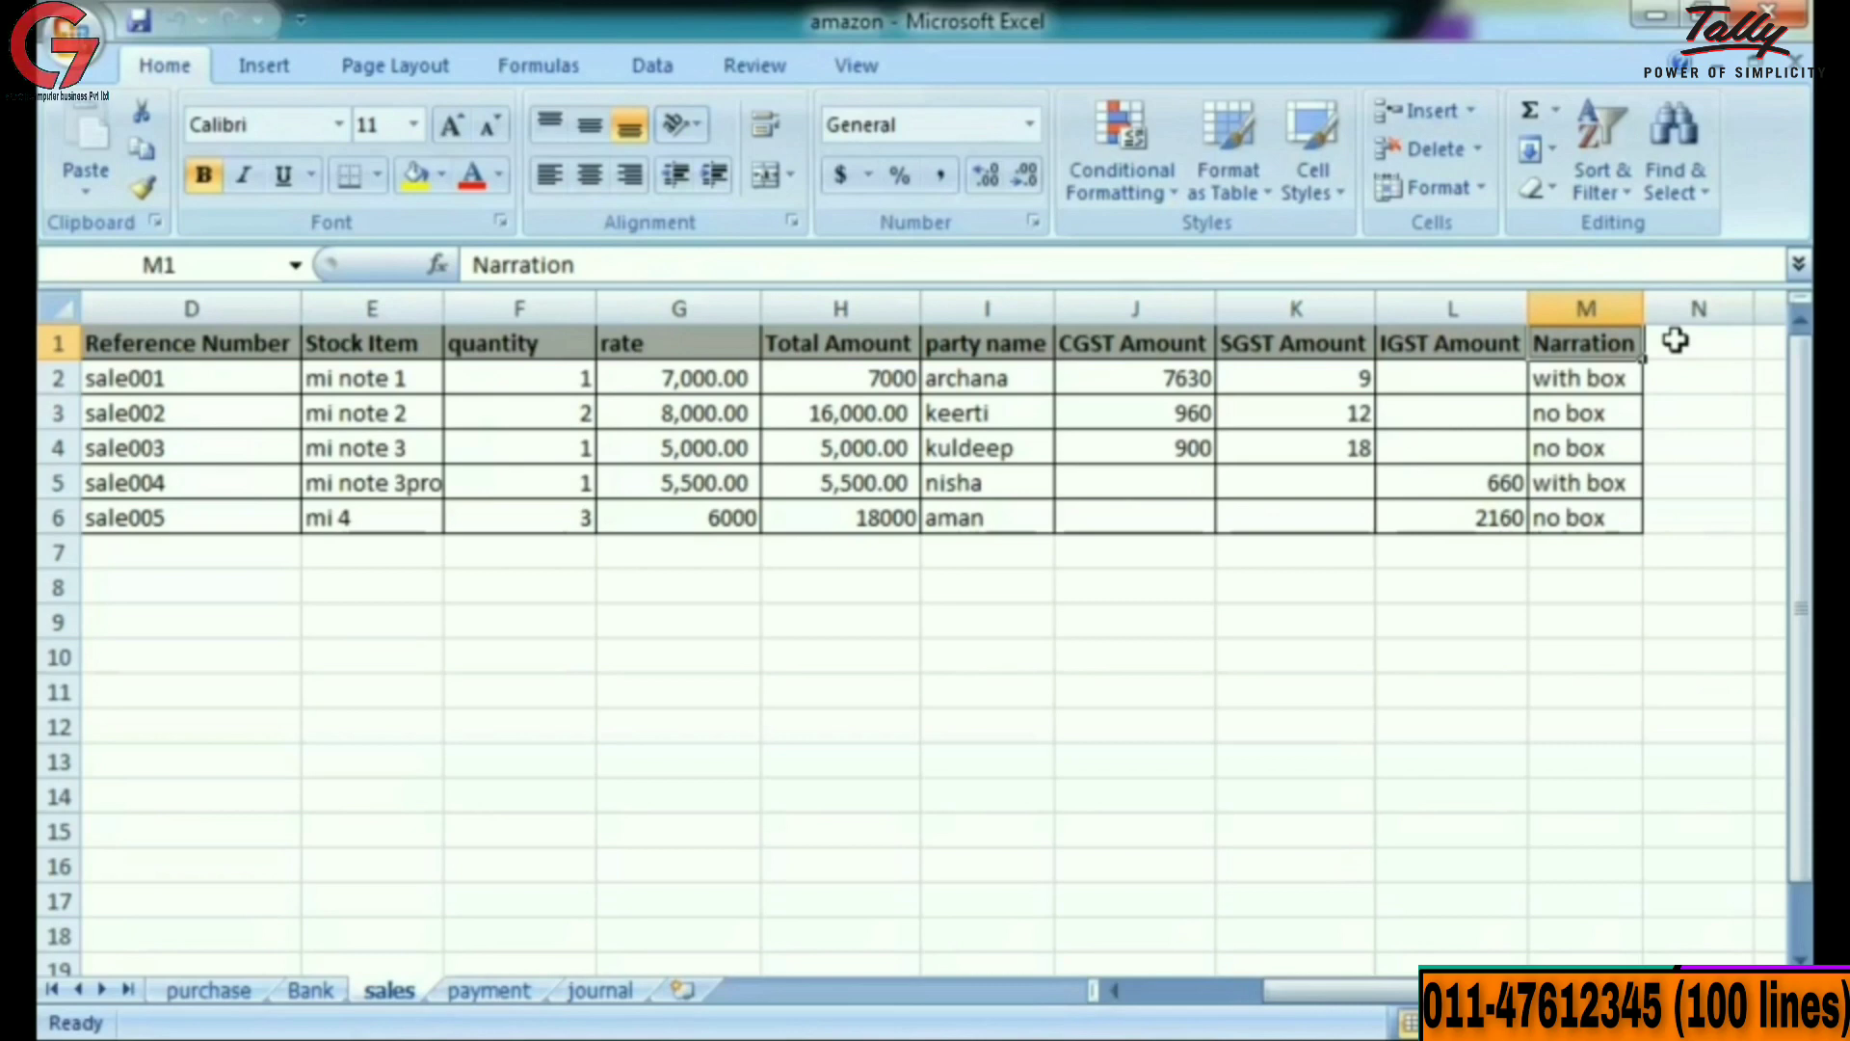
Check the empty column beside Narration for further voucher fields, and return to the first column of the sales sheet.
left_click_drag(1675, 340, 1698, 549)
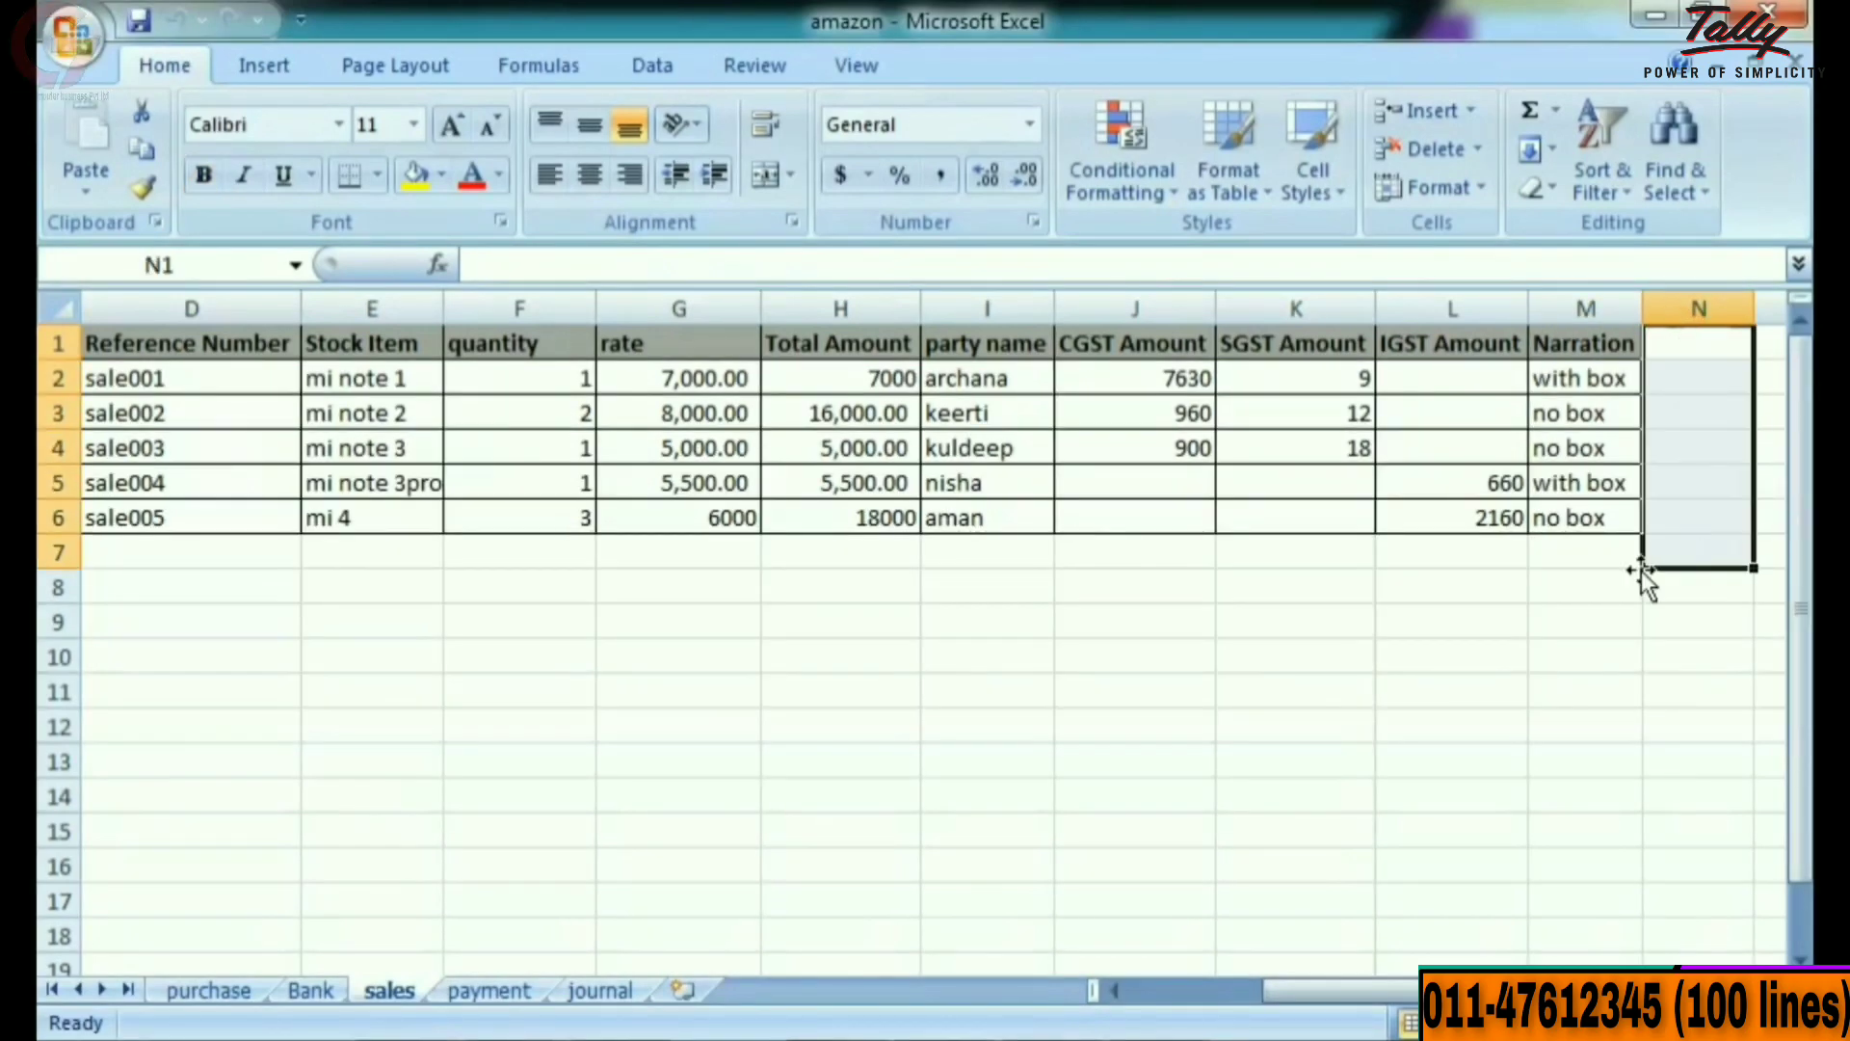
left_click(1372, 591)
key("Left")
key("Left")
key("Left")
key("Left")
key("Left")
key("Left")
key("Left")
key("Left")
key("Left")
key("Left")
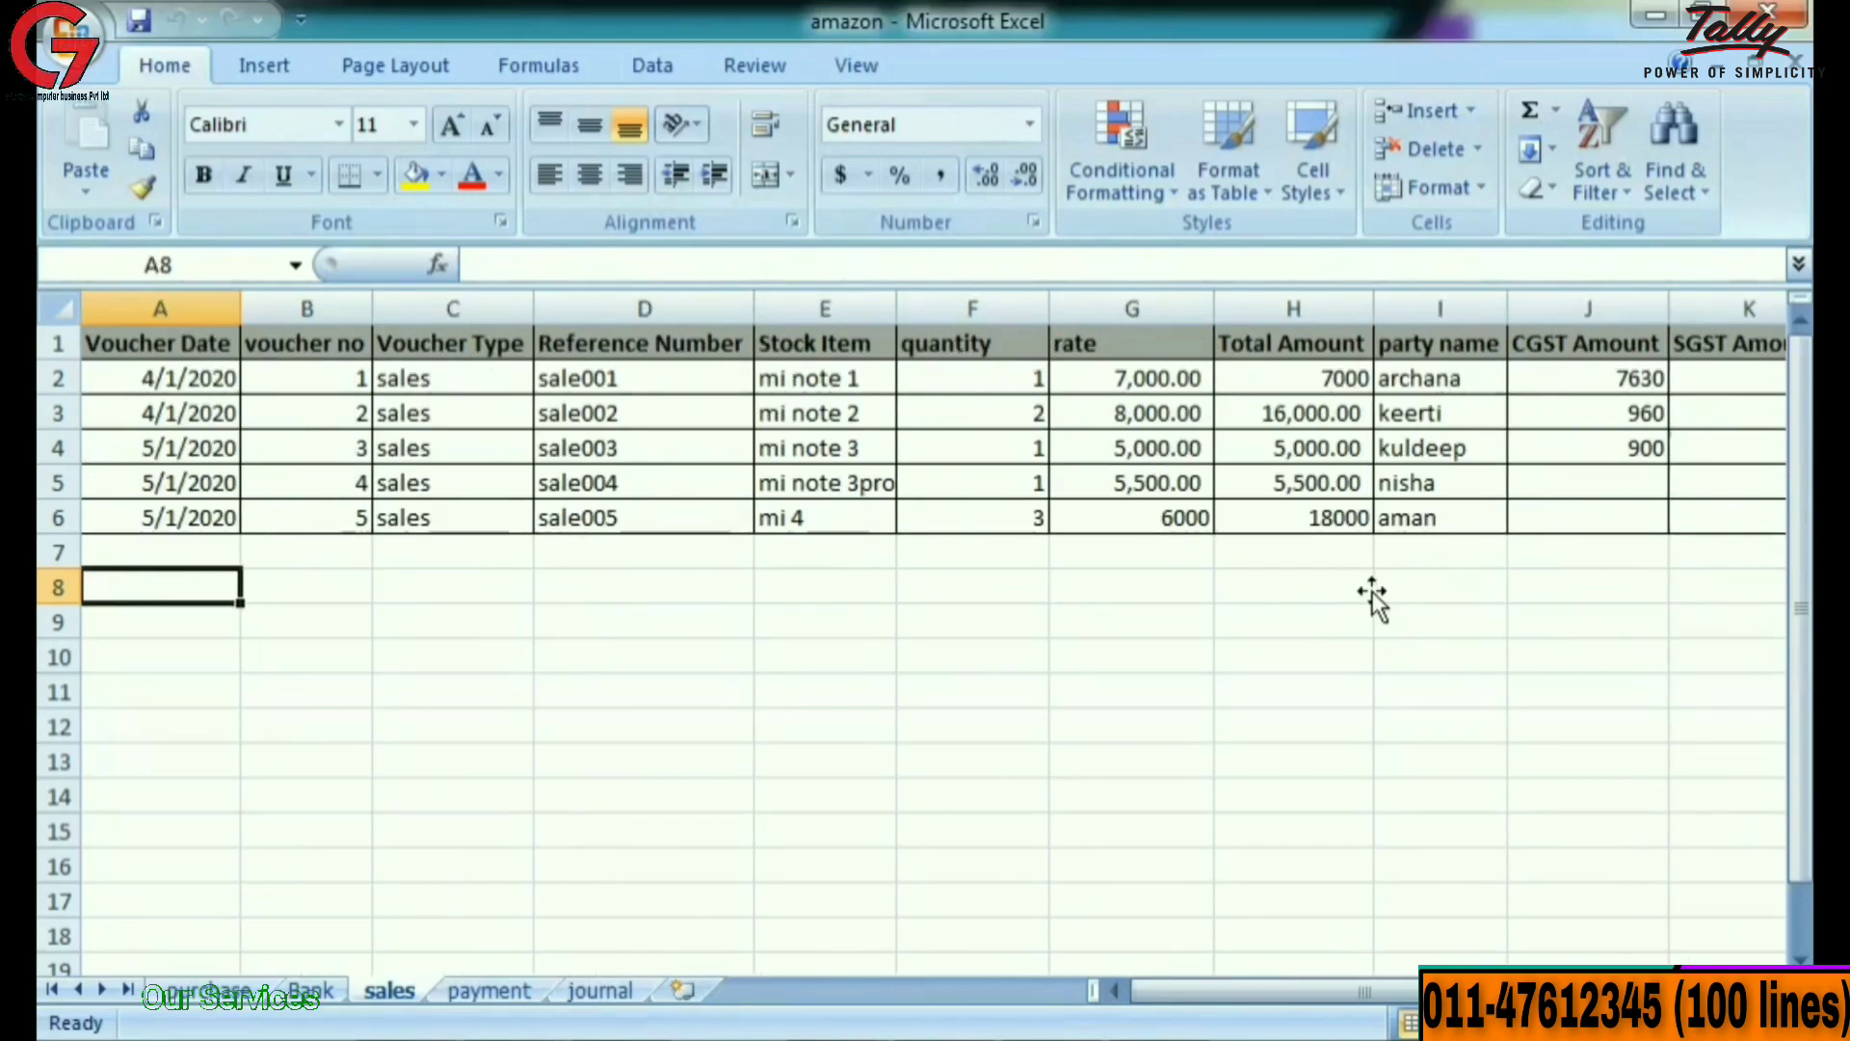
Switch to Tally.ERP 9 and open the Import Tool within Import Data for the Tech Creation company.
left_click(950, 1022)
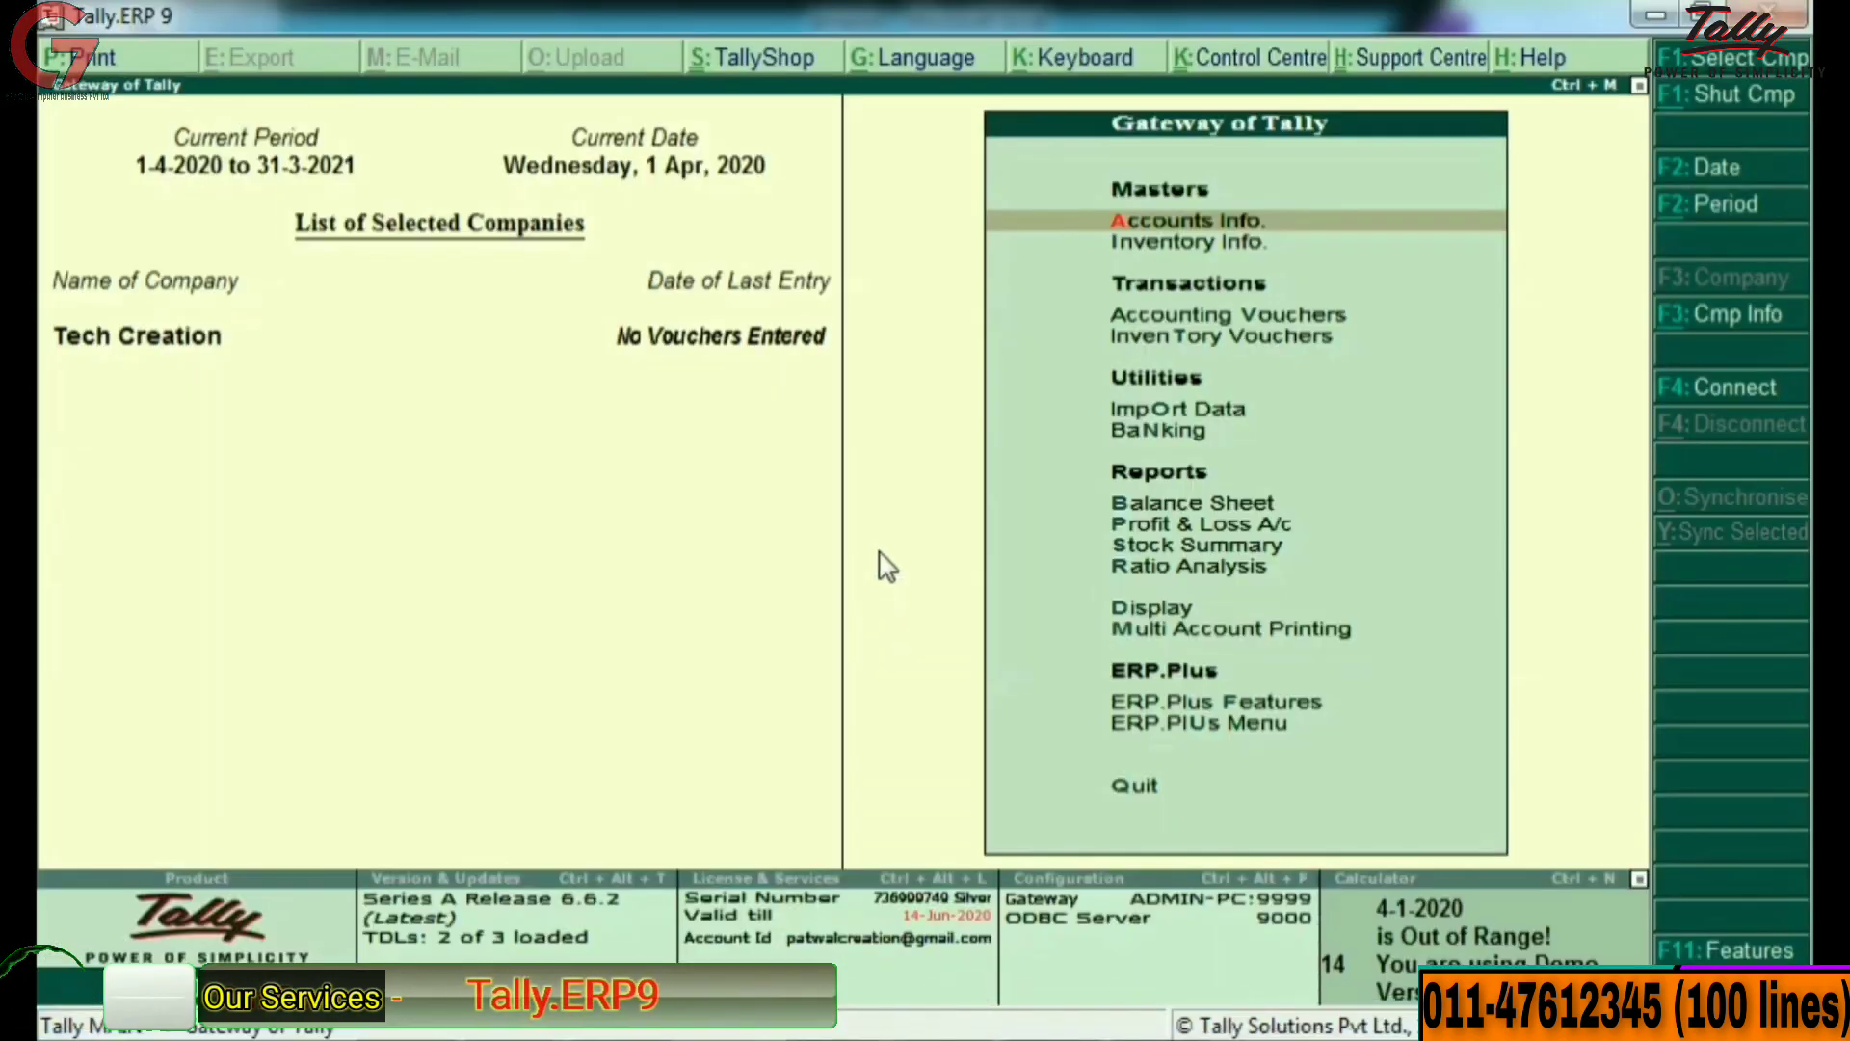
key("Down")
key("Down")
key("Down")
key("Down")
key("Down")
key("Up")
key("Return")
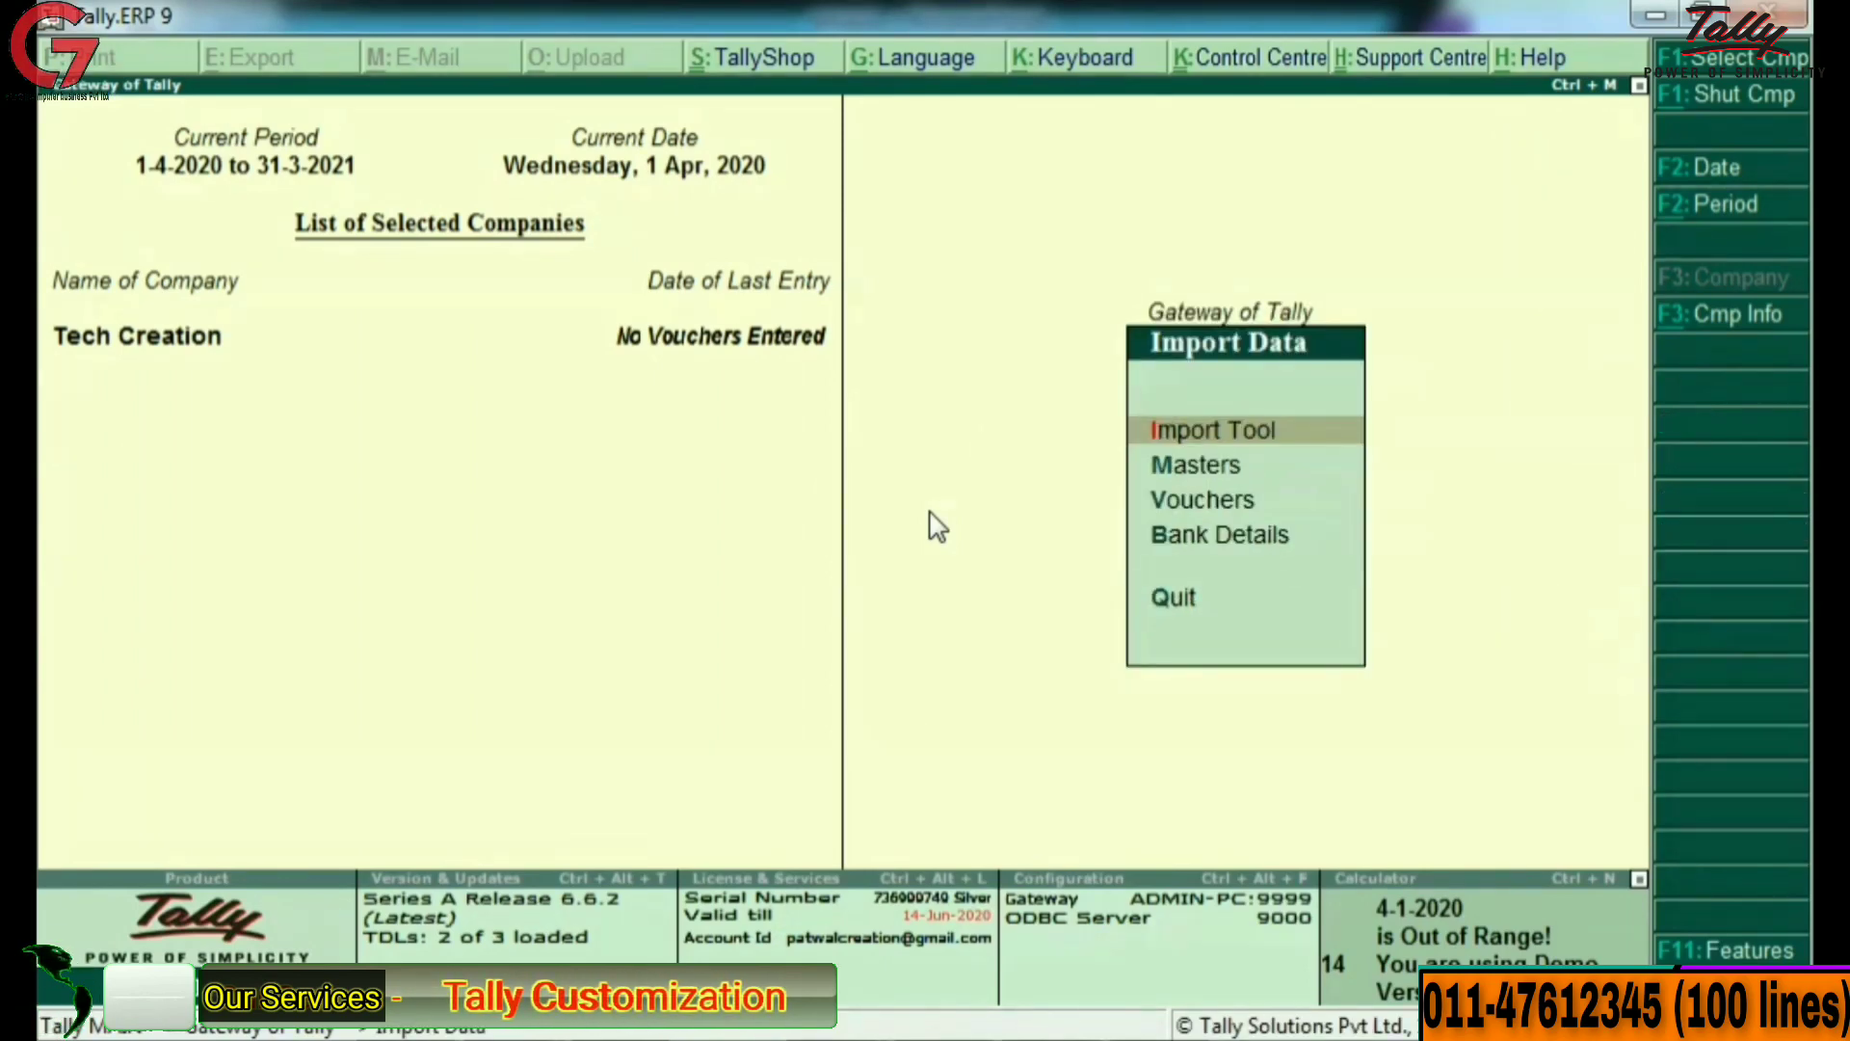
key("Return")
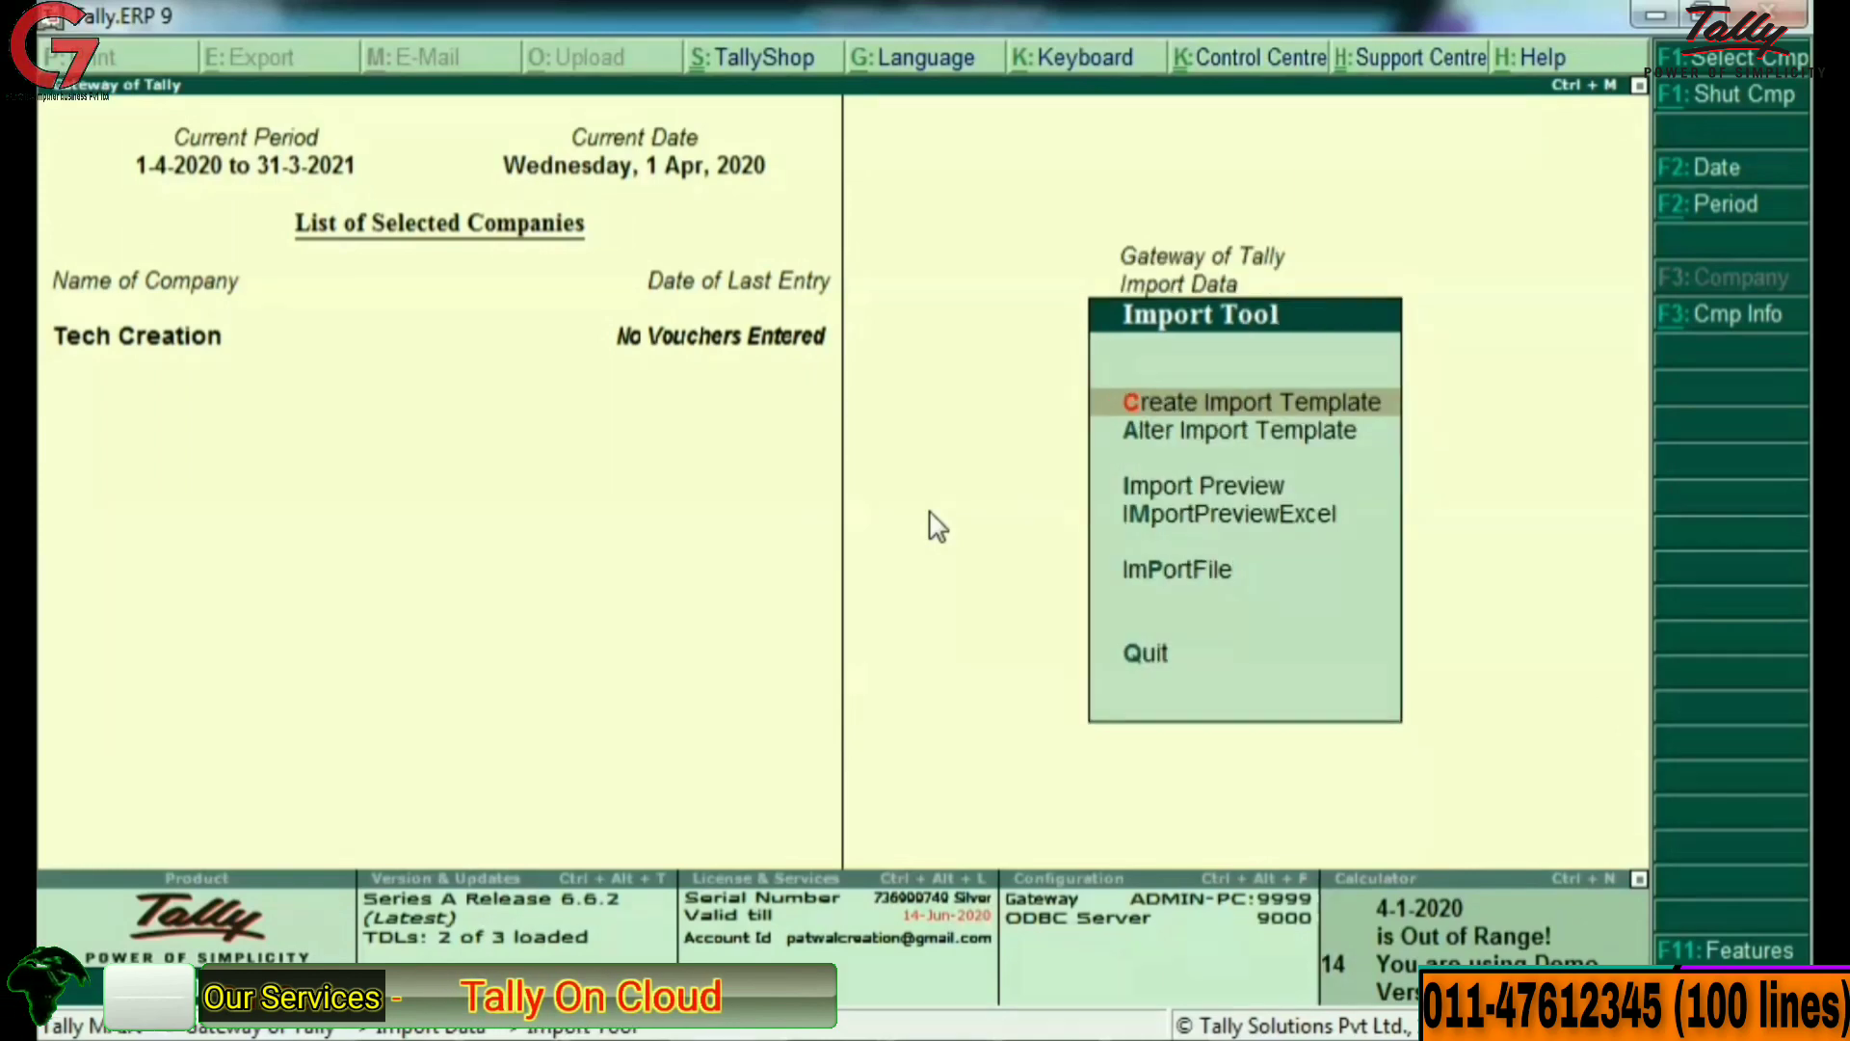
Review the Import Tool's template, preview and file options, and open the Sales import template.
key("Down")
key("Down")
key("Down")
key("Down")
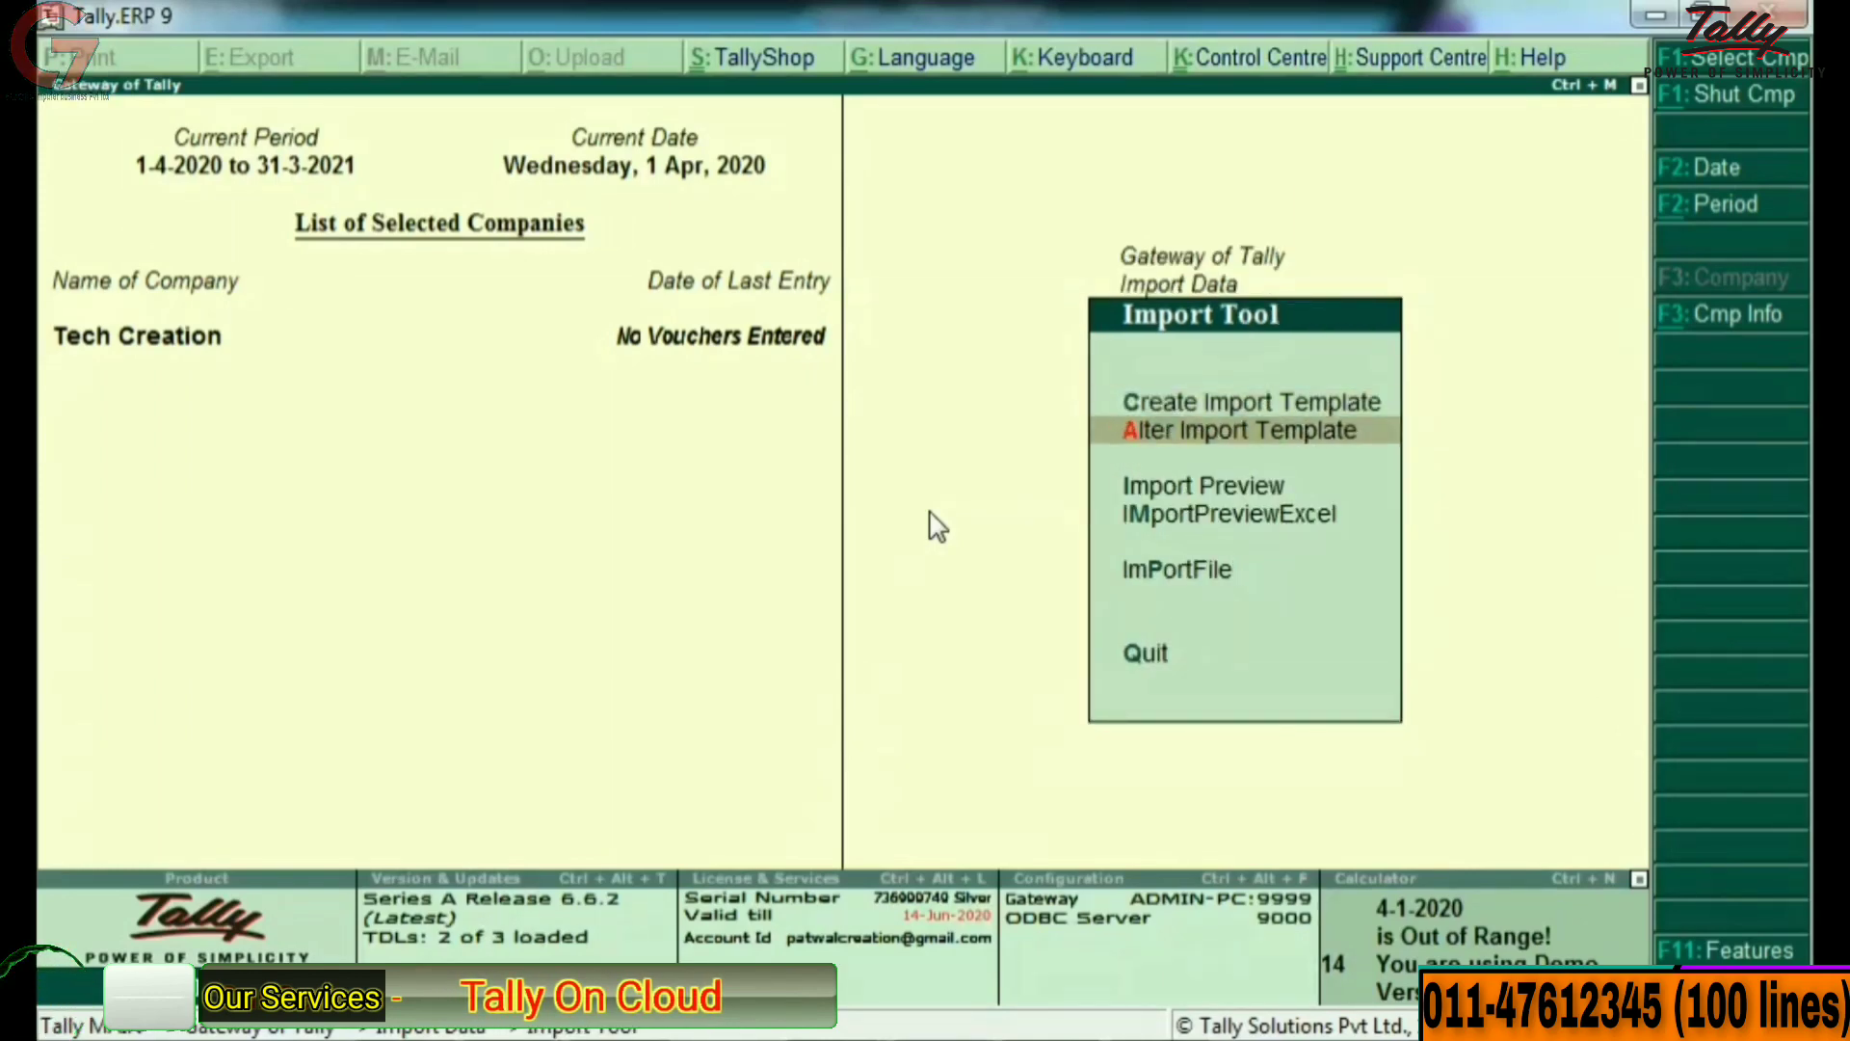
key("Down")
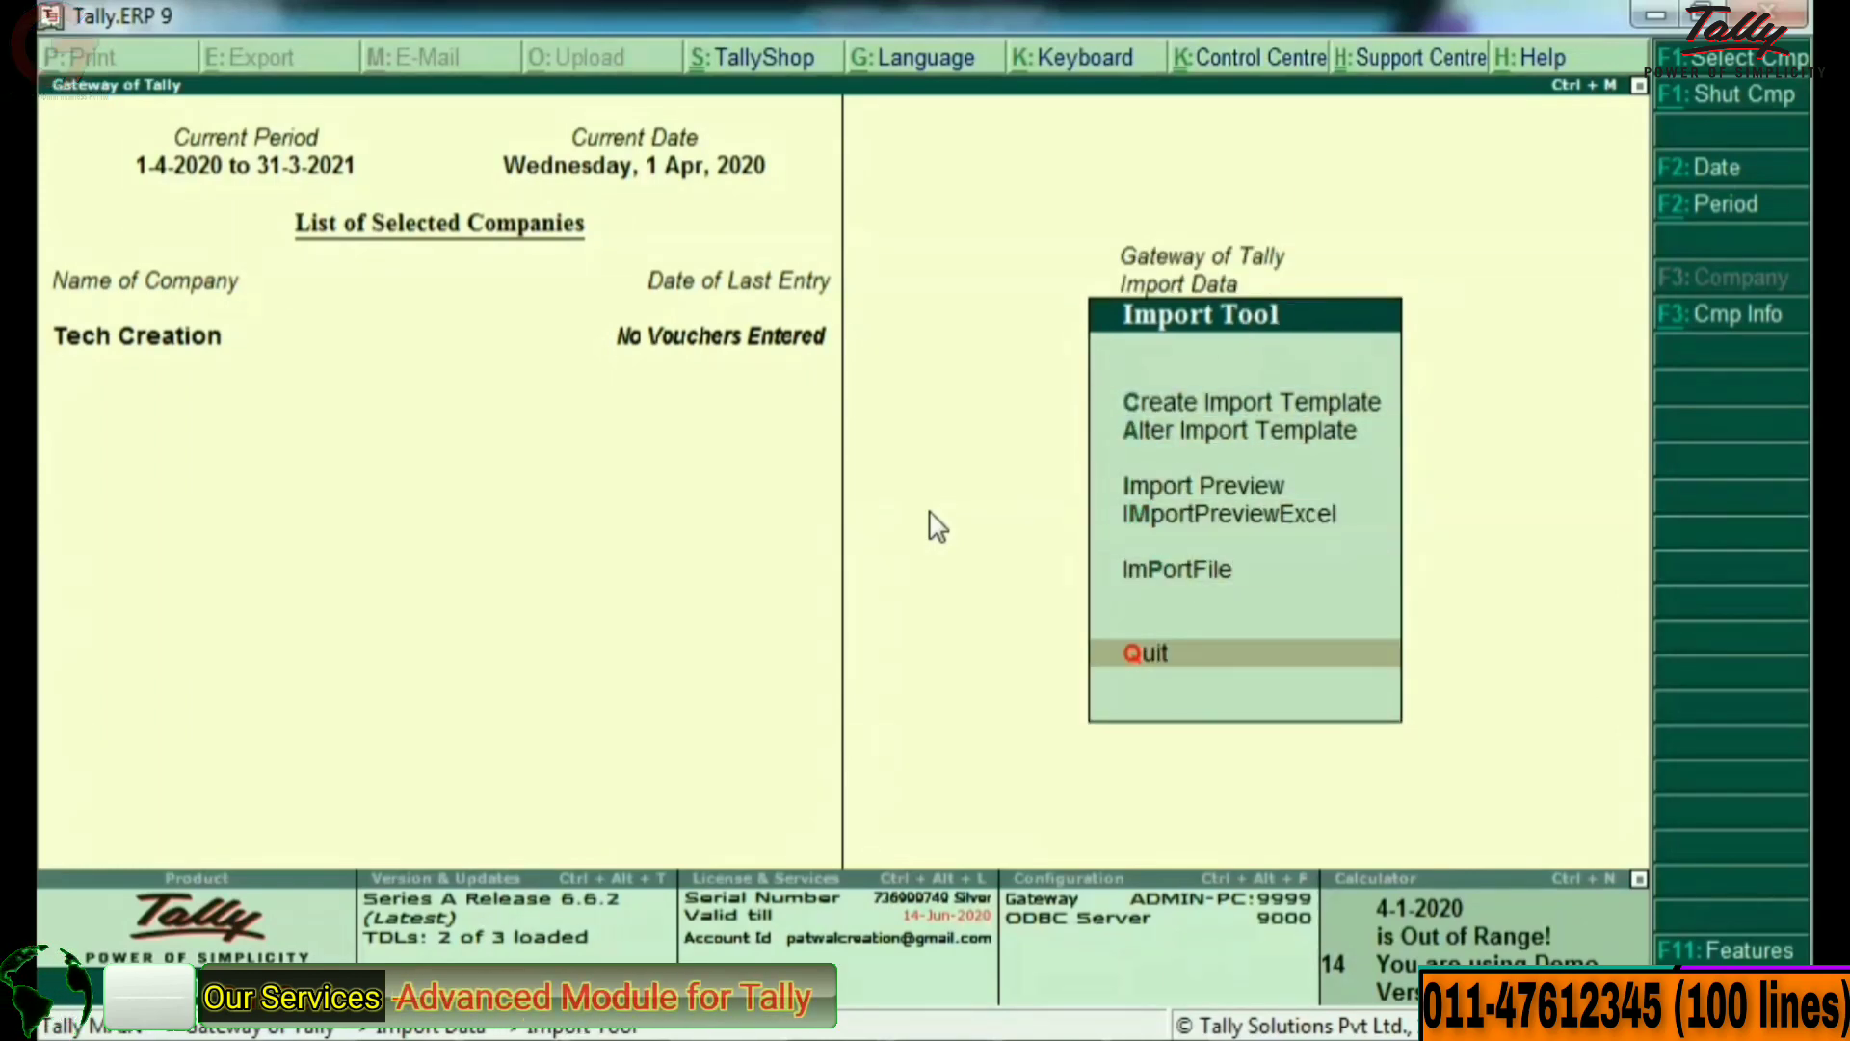
key("Up")
key("Up")
key("Up")
key("Up")
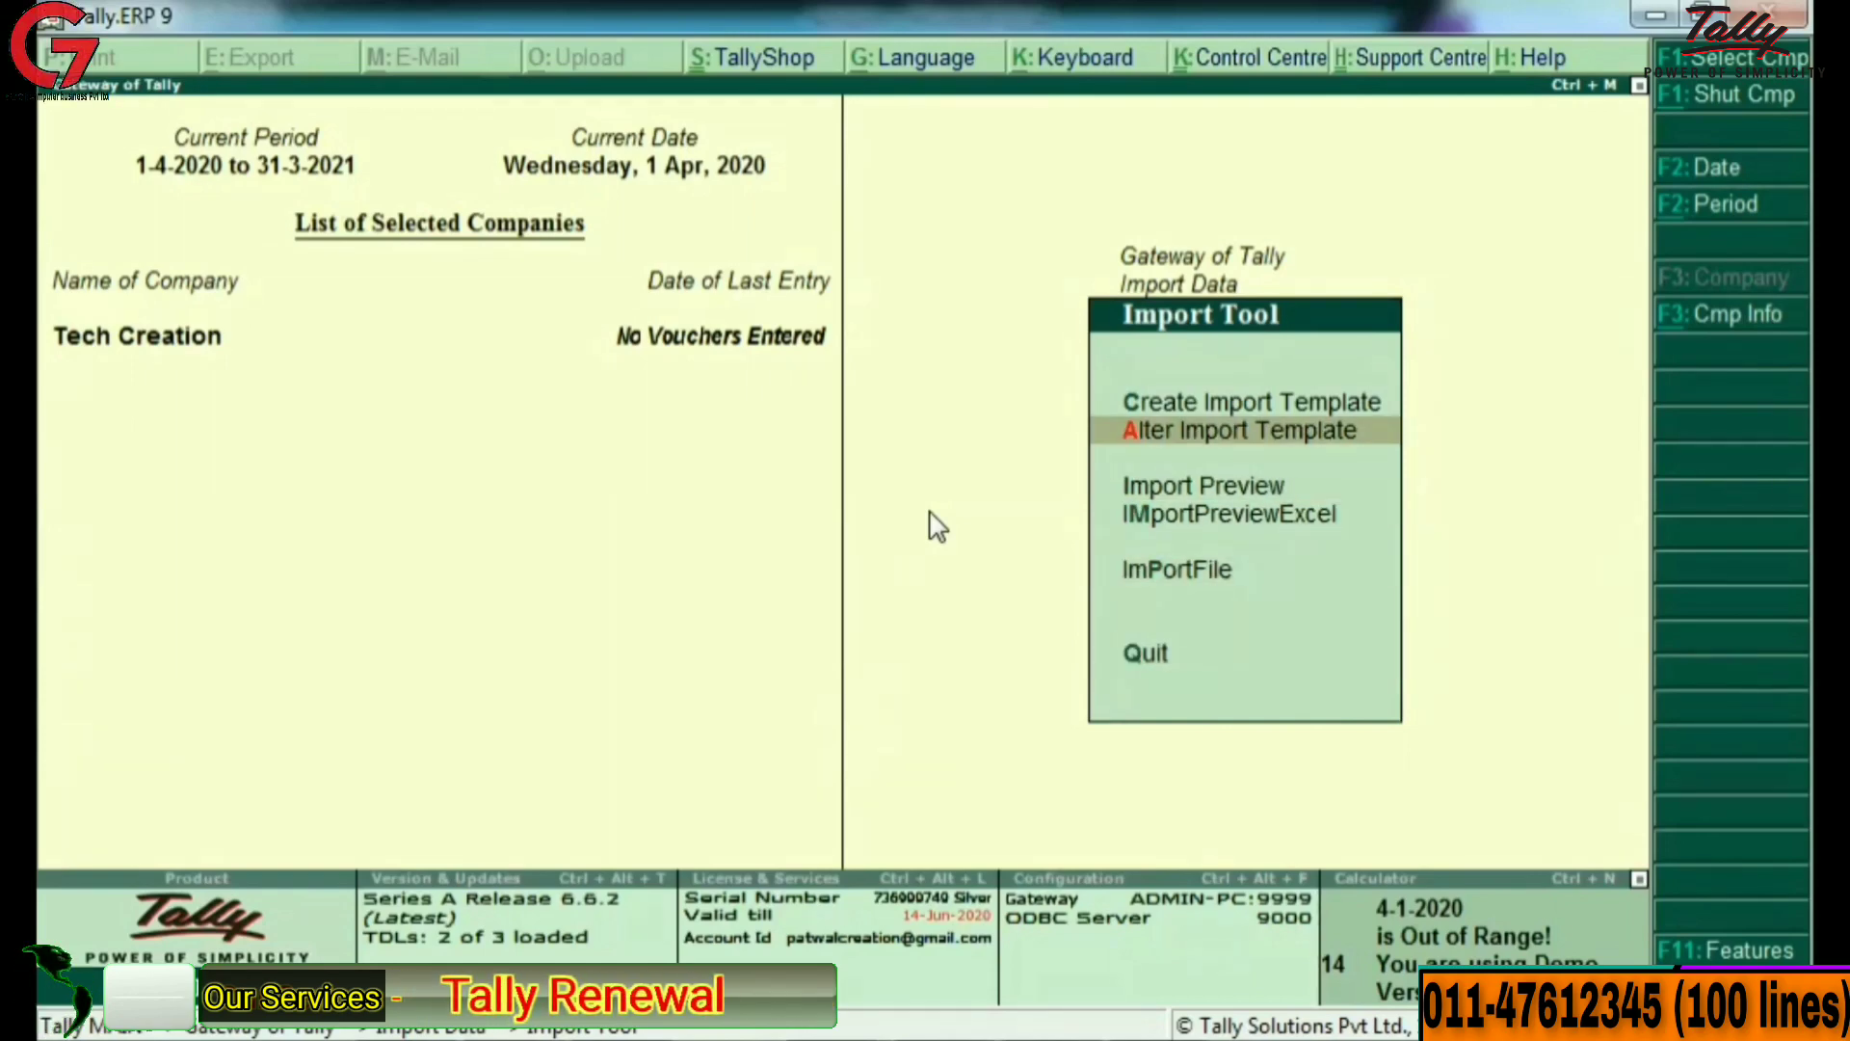
key("Up")
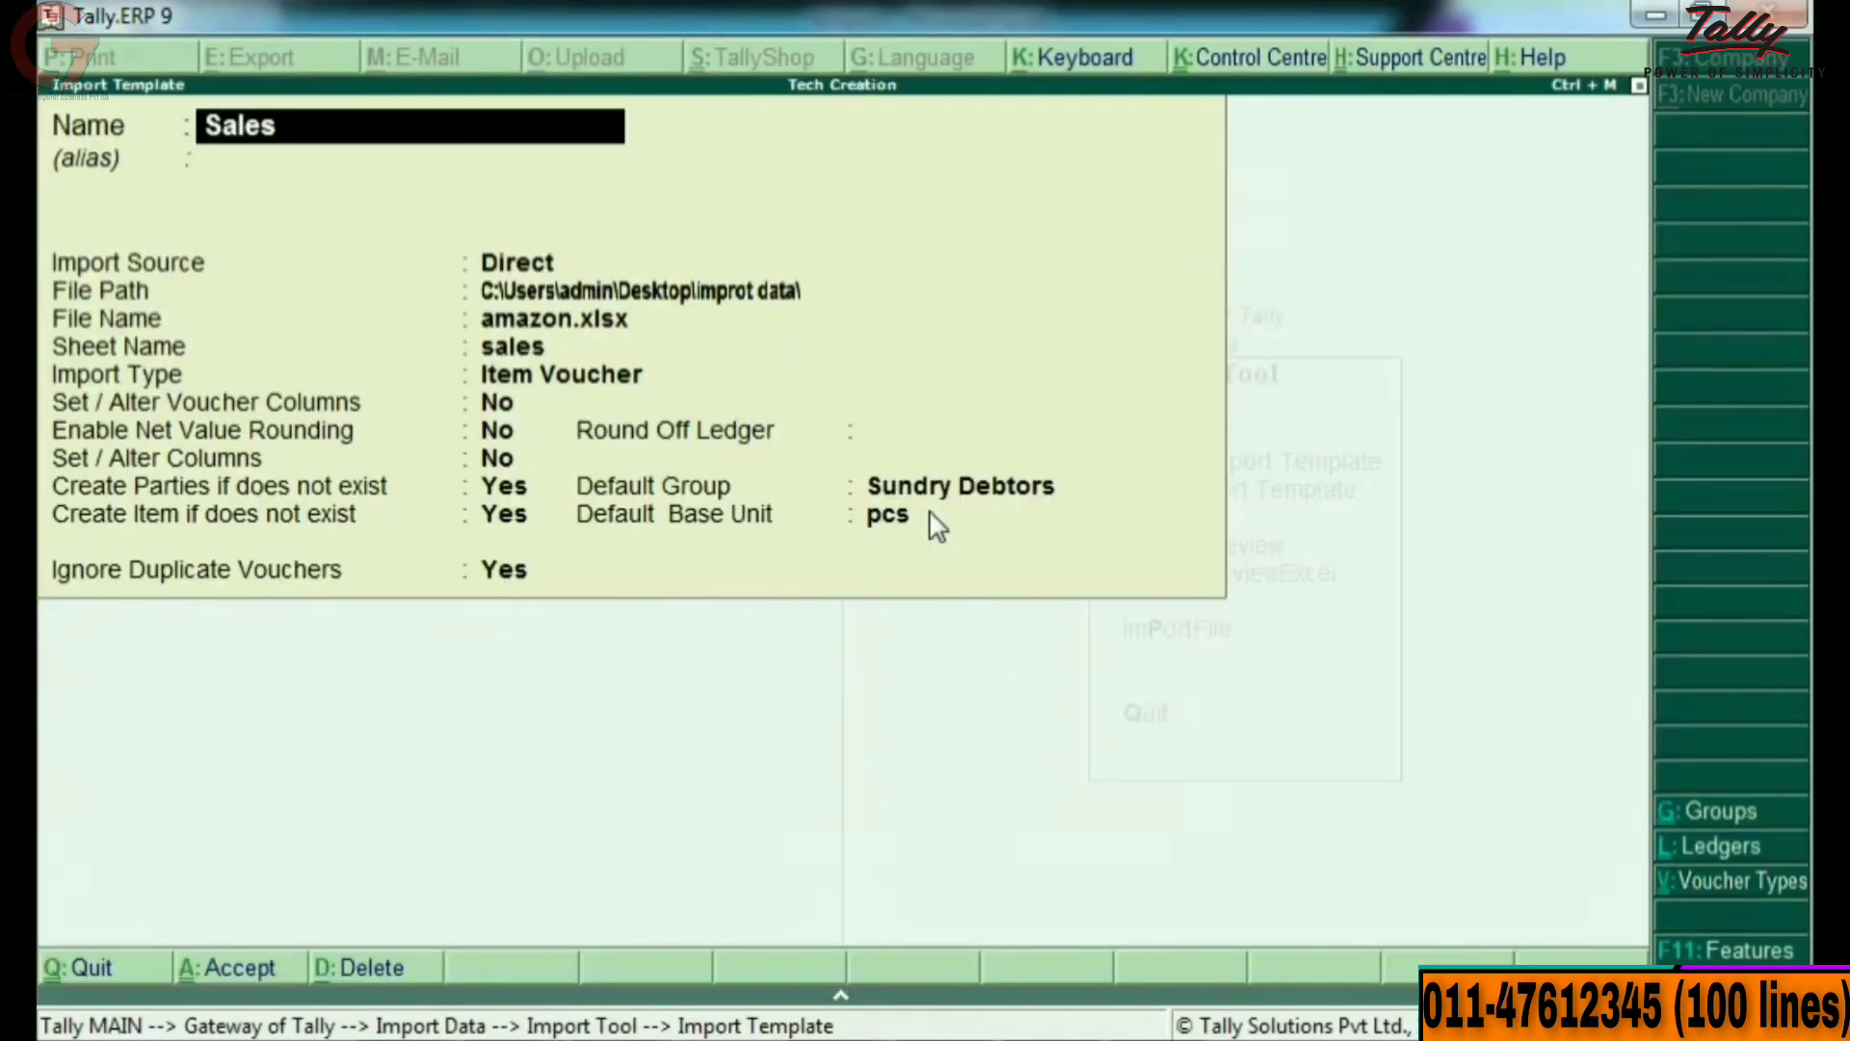
Keep the template name Sales with no alias and choose Direct as its Import Source.
key("Return")
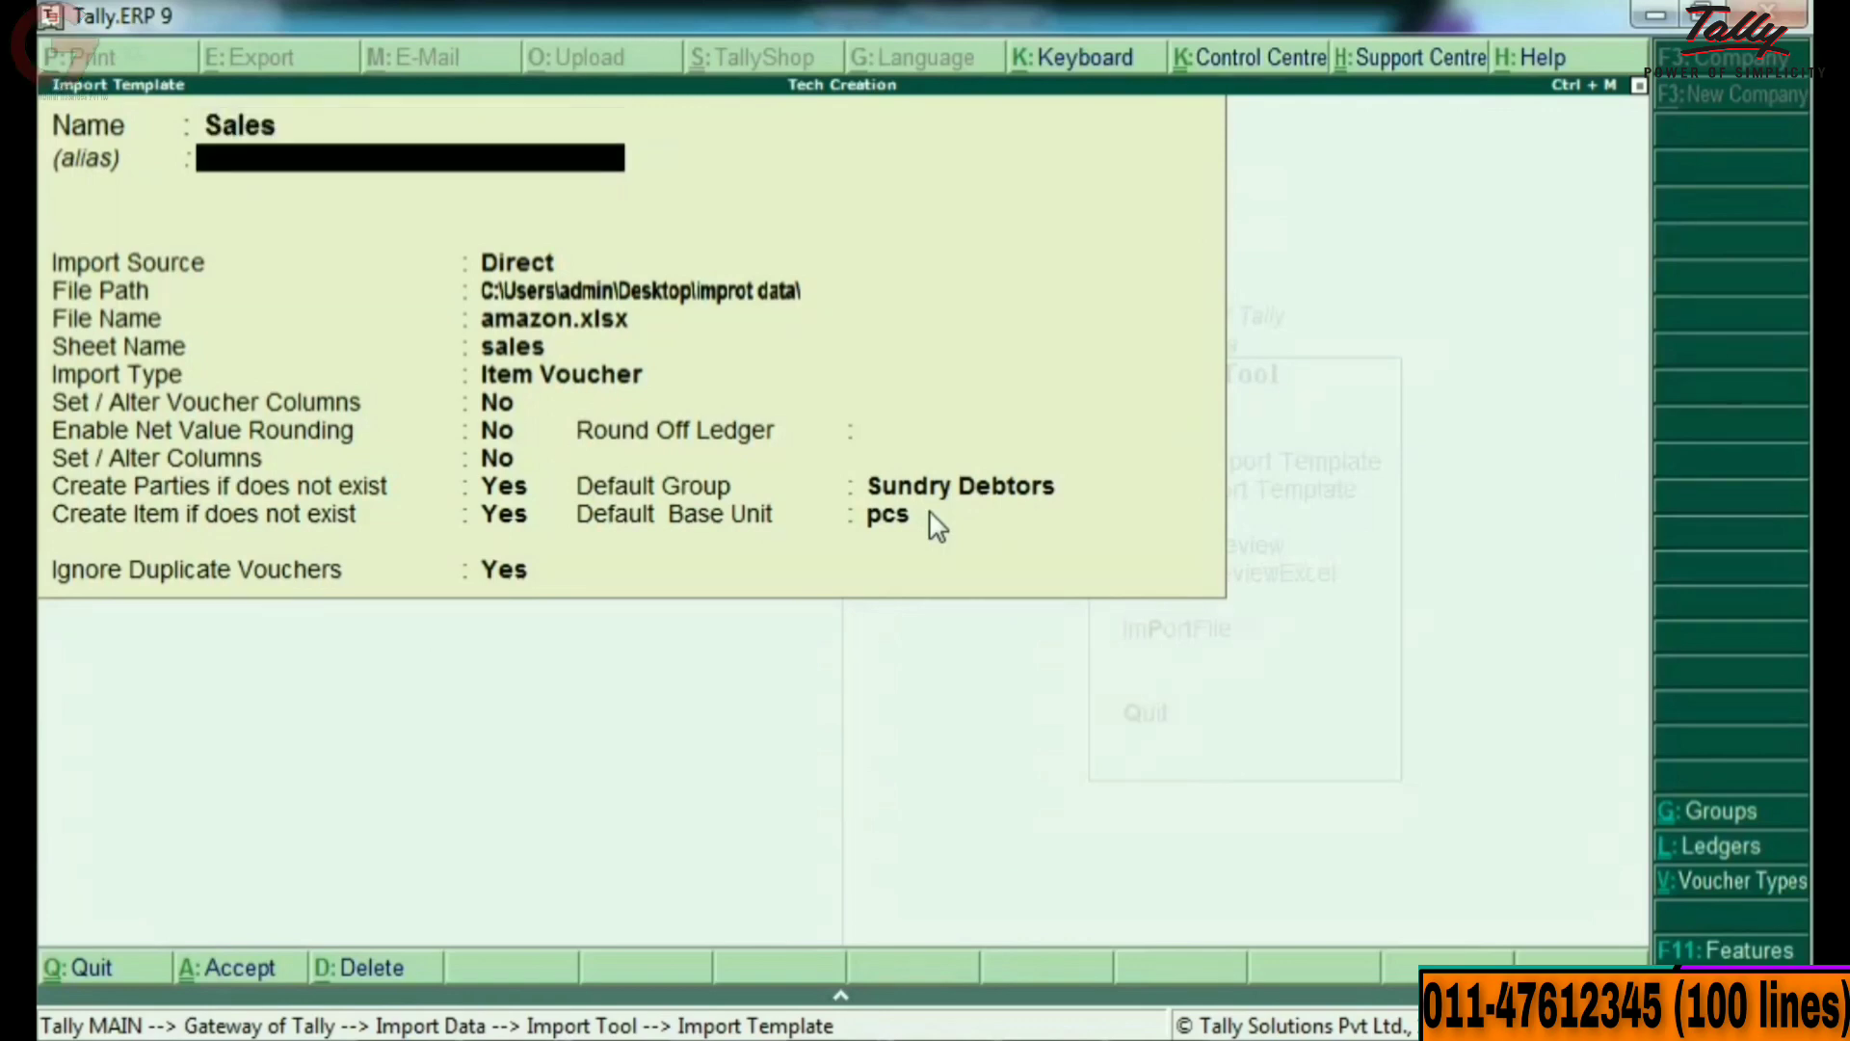
key("Return")
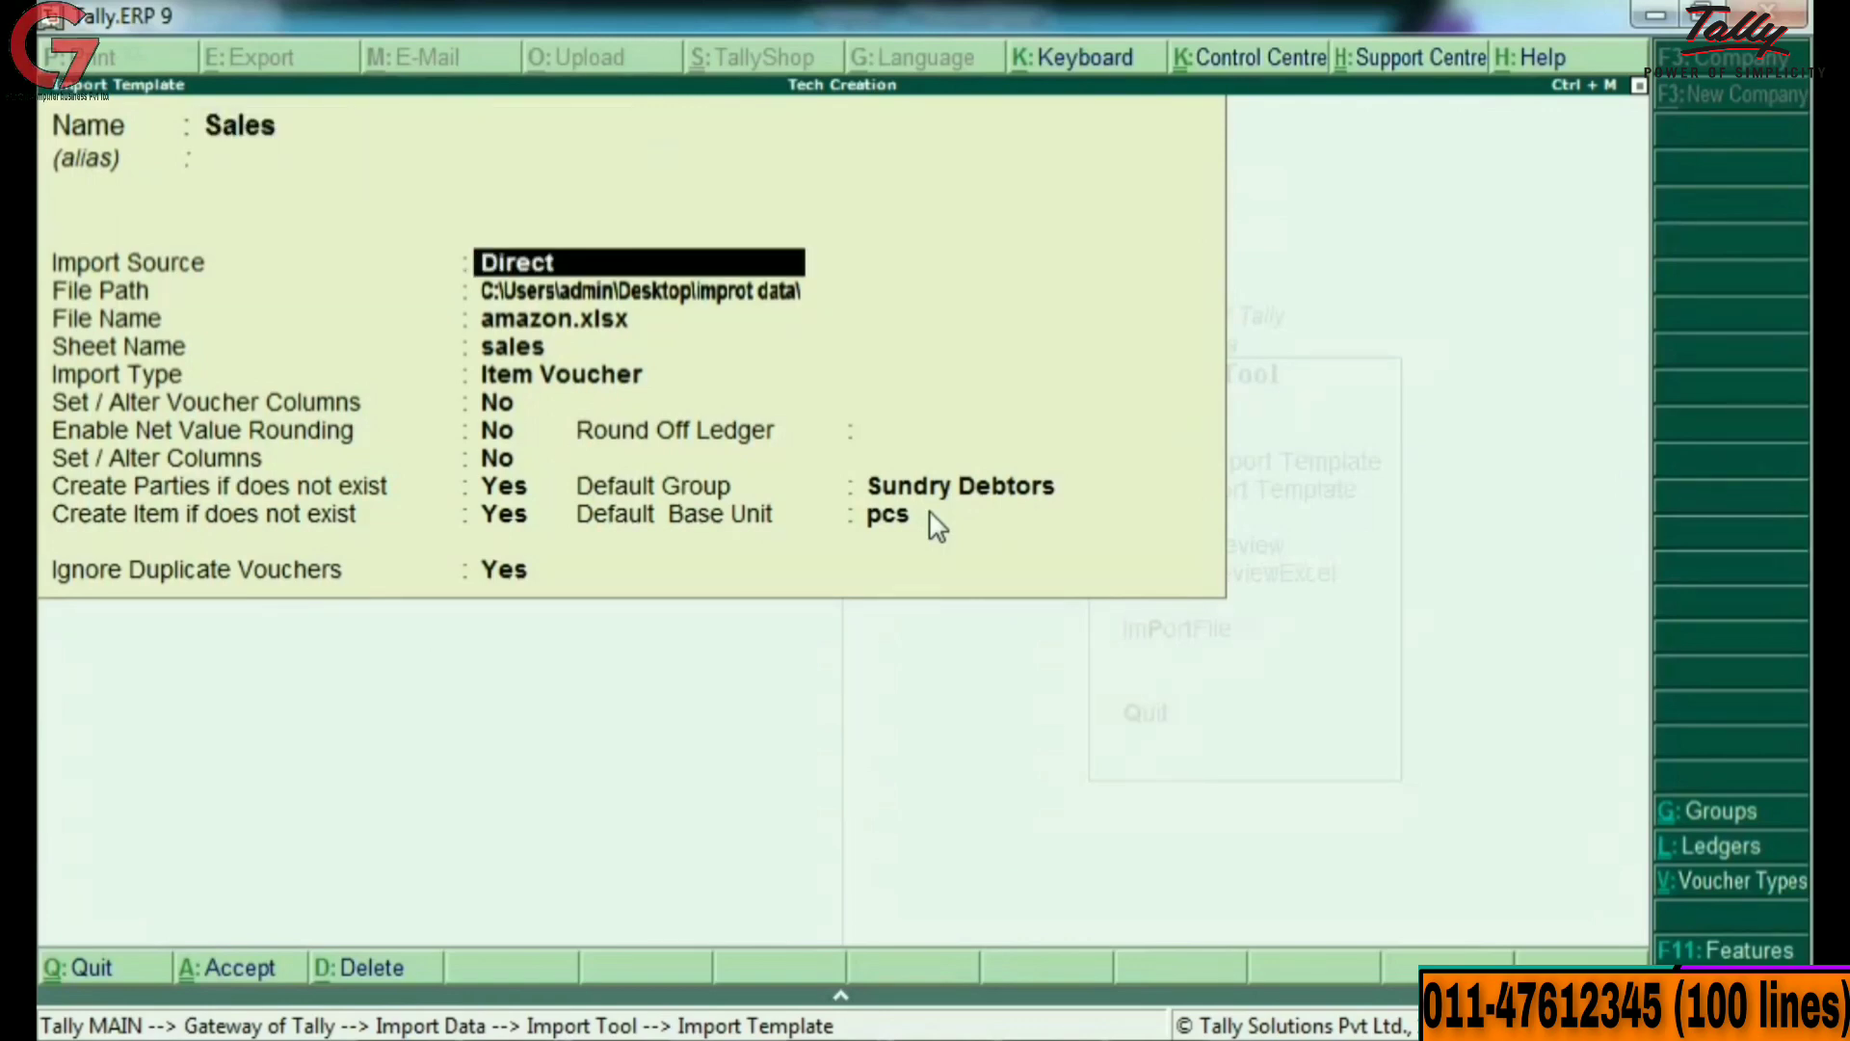
type("d")
key("Down")
key("Up")
key("Return")
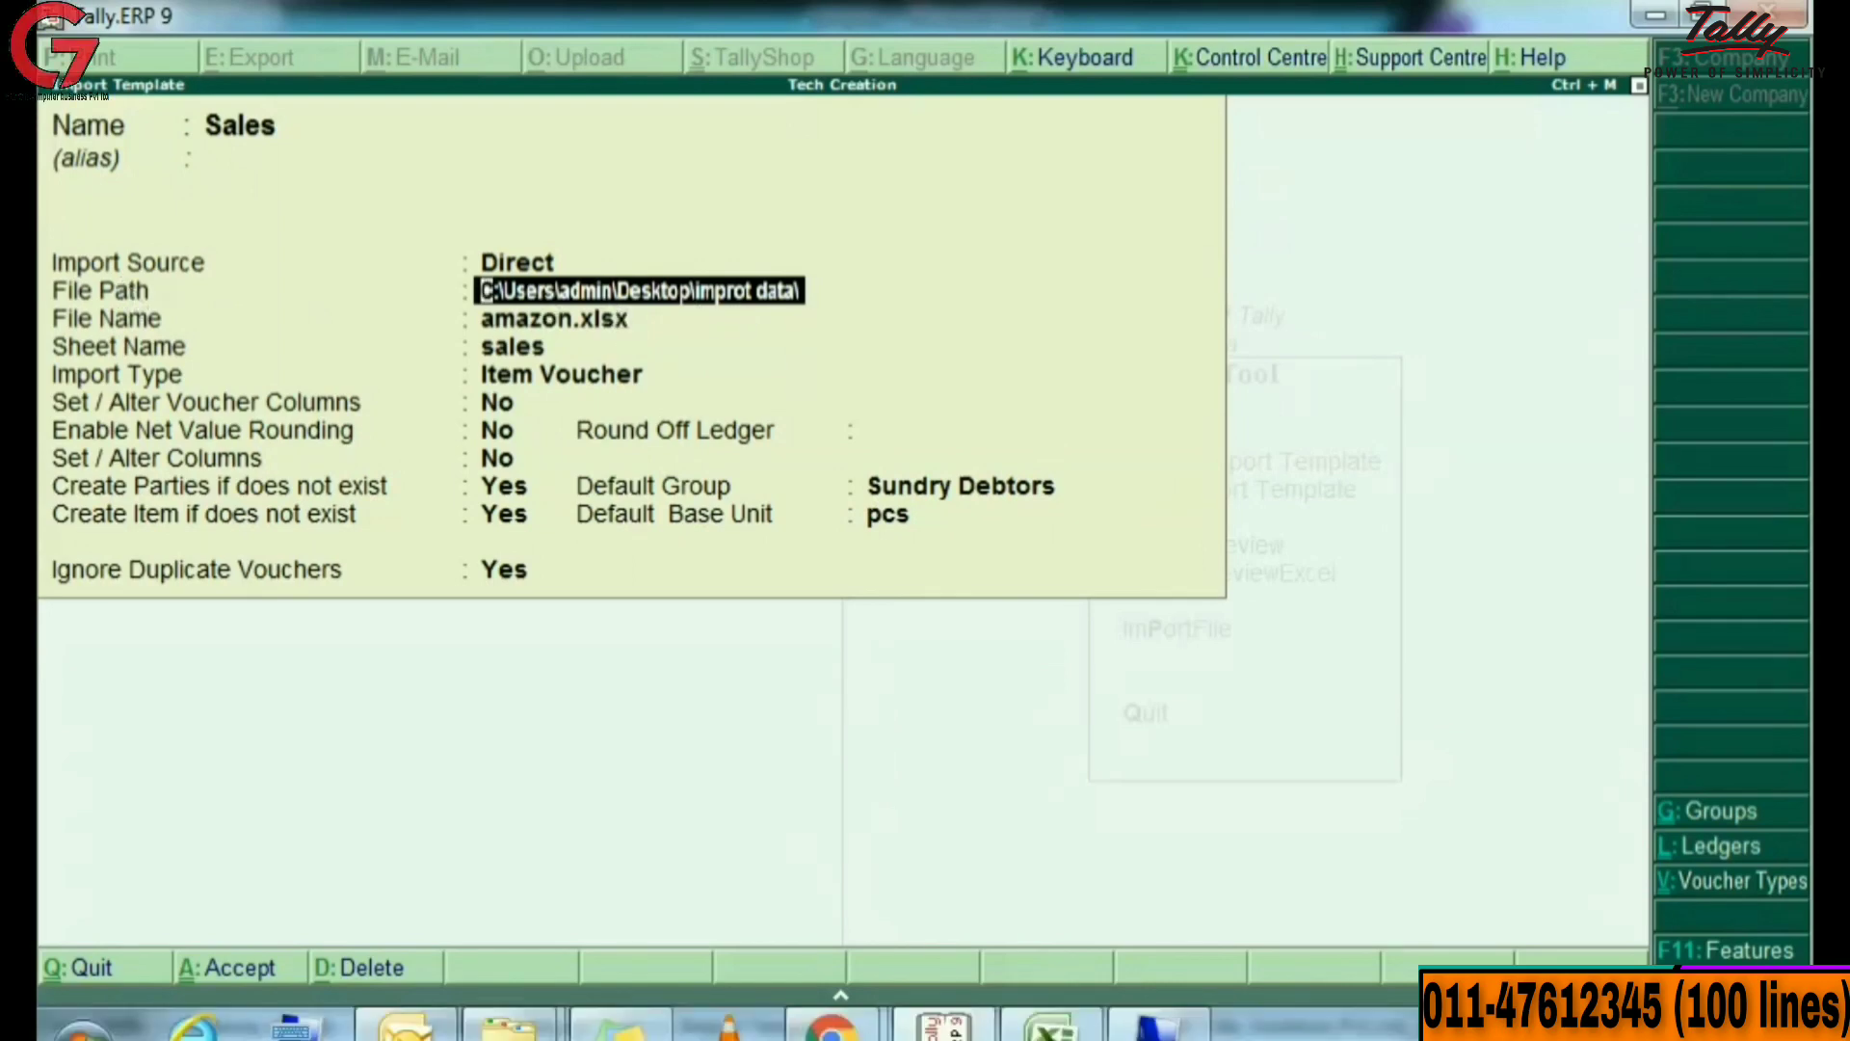
Check the improt data folder's full path in the file manager and keep C:\Users\admin\Desktop\improt data\ as the template's File Path.
mouse_move(565, 971)
left_click(673, 830)
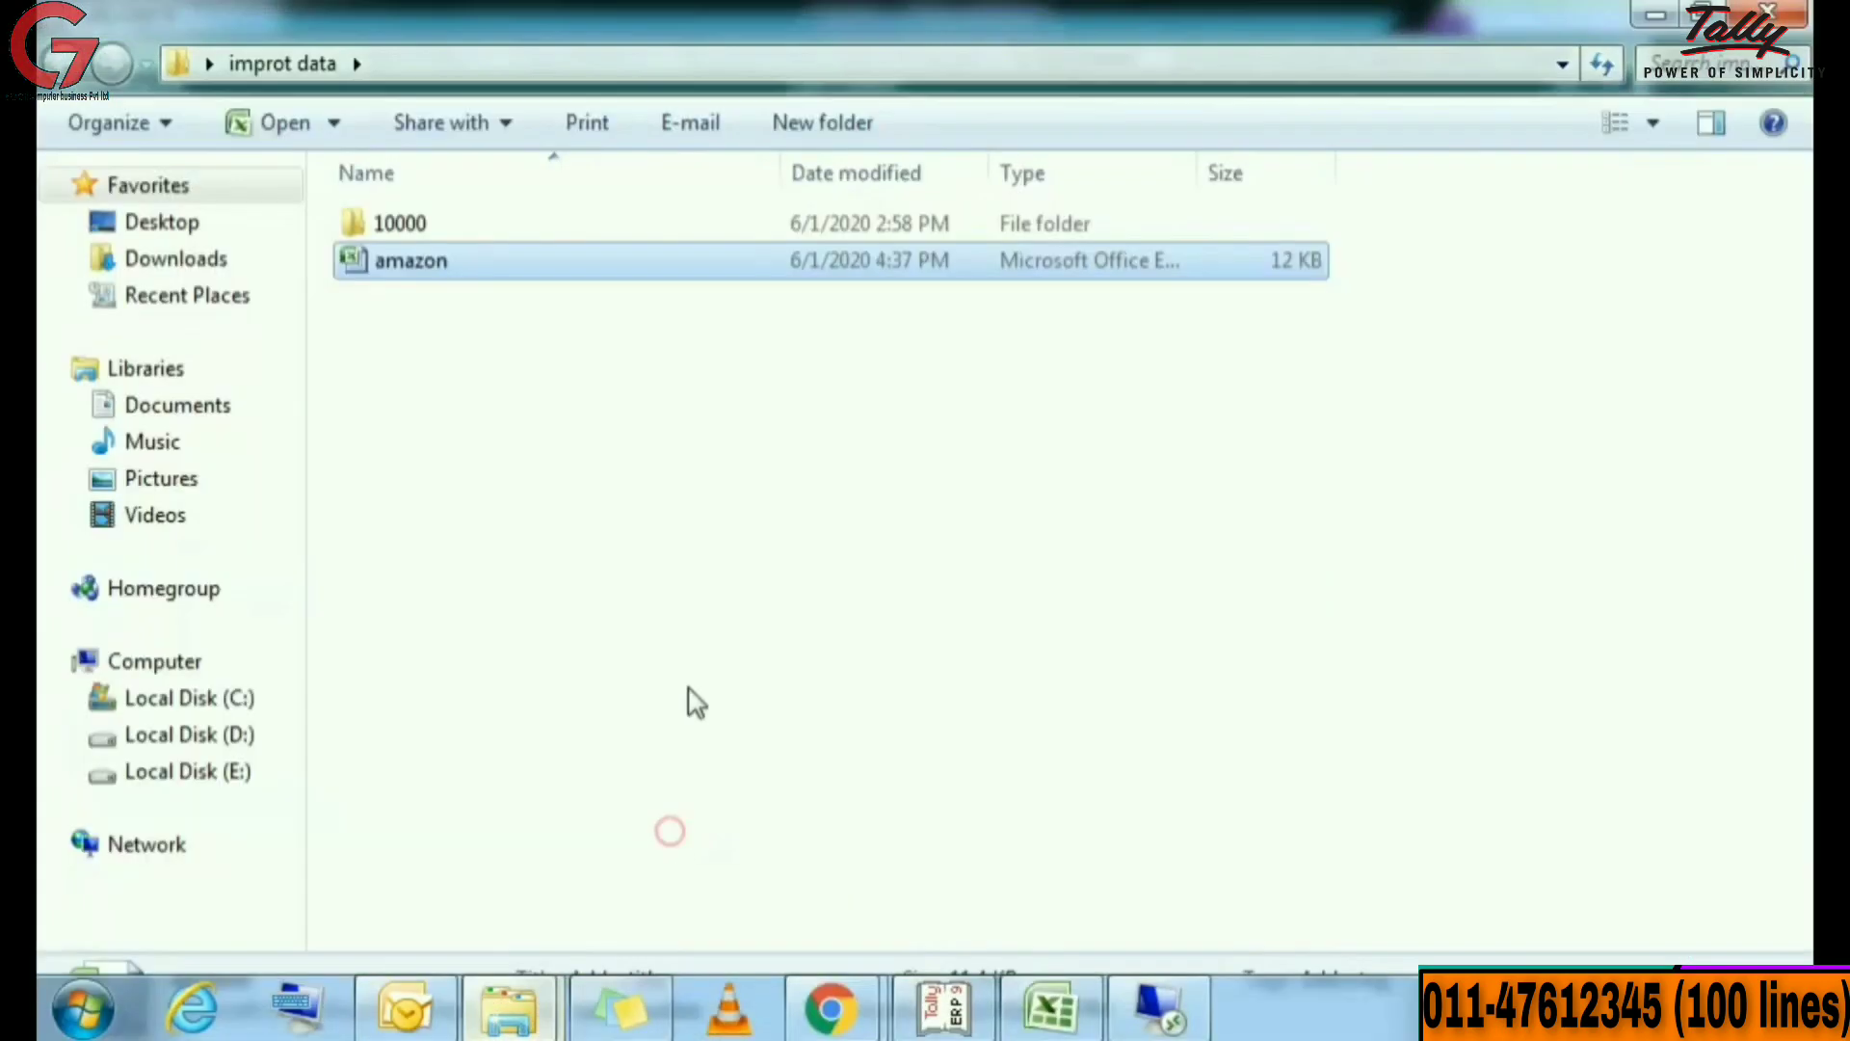
left_click(572, 64)
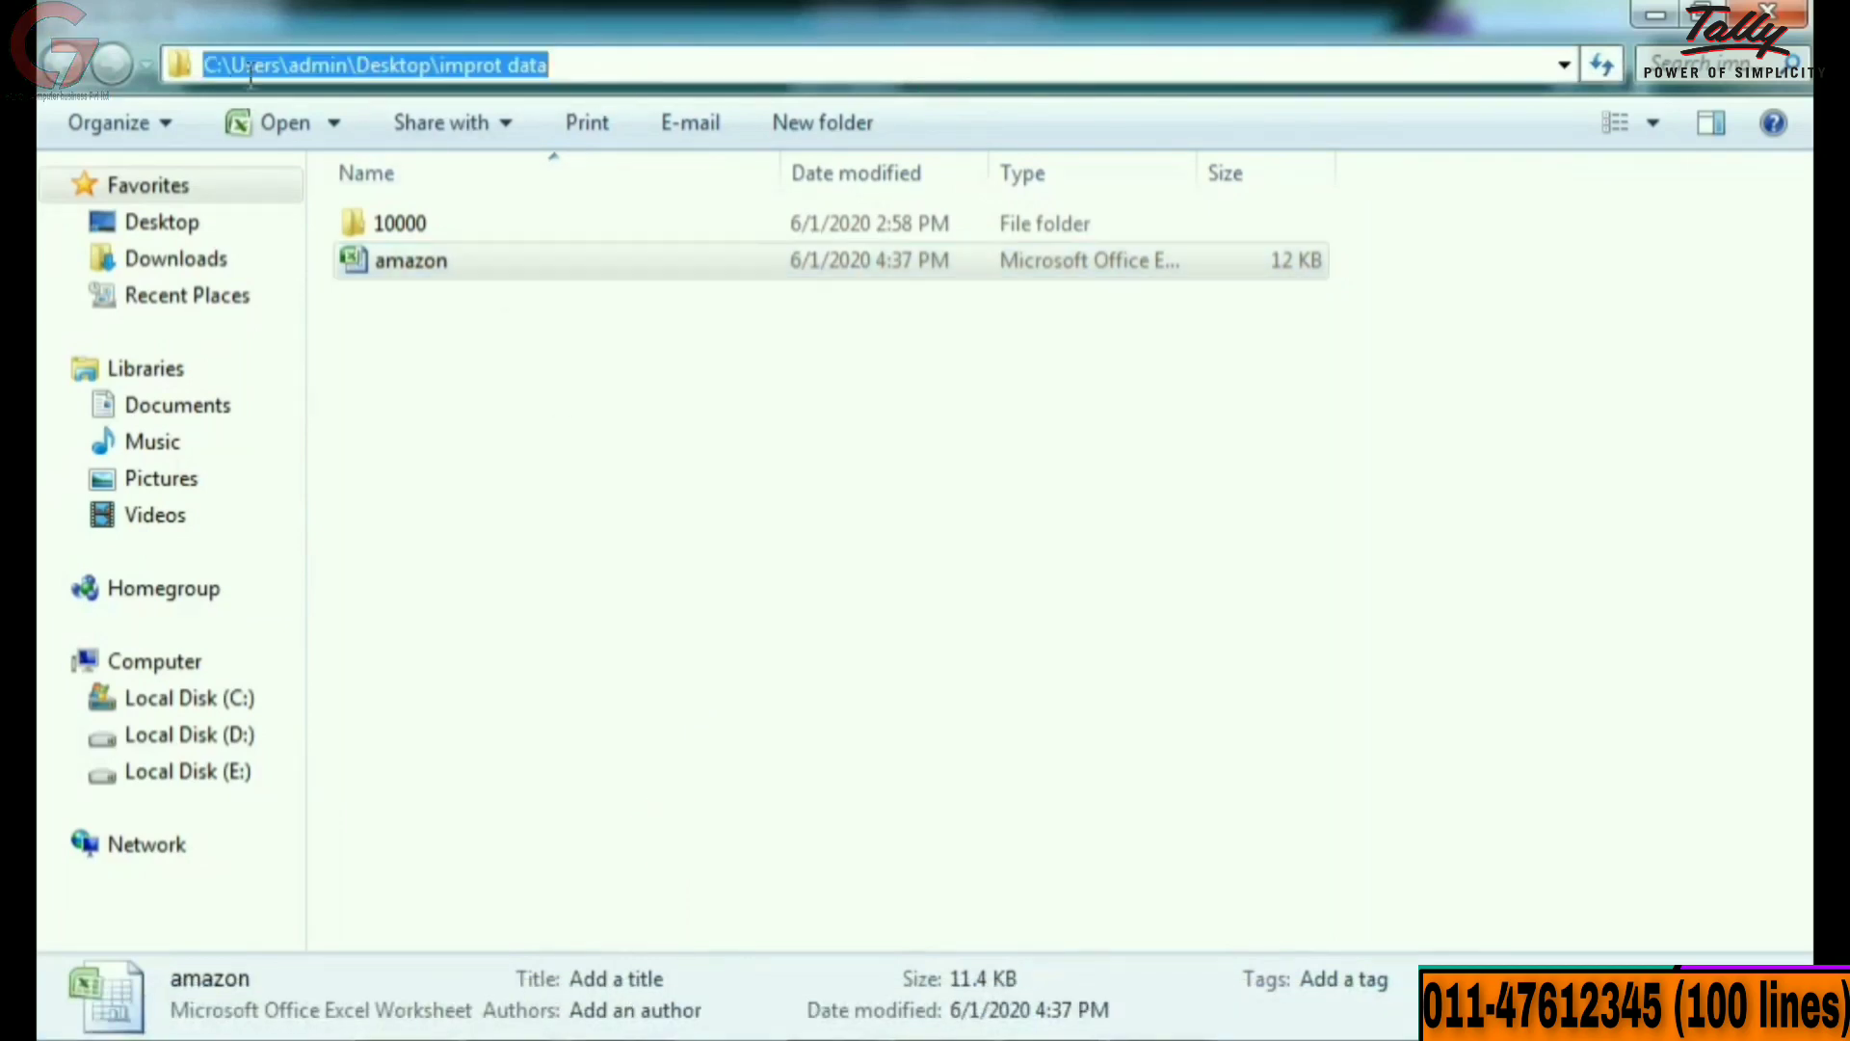
left_click(1014, 1012)
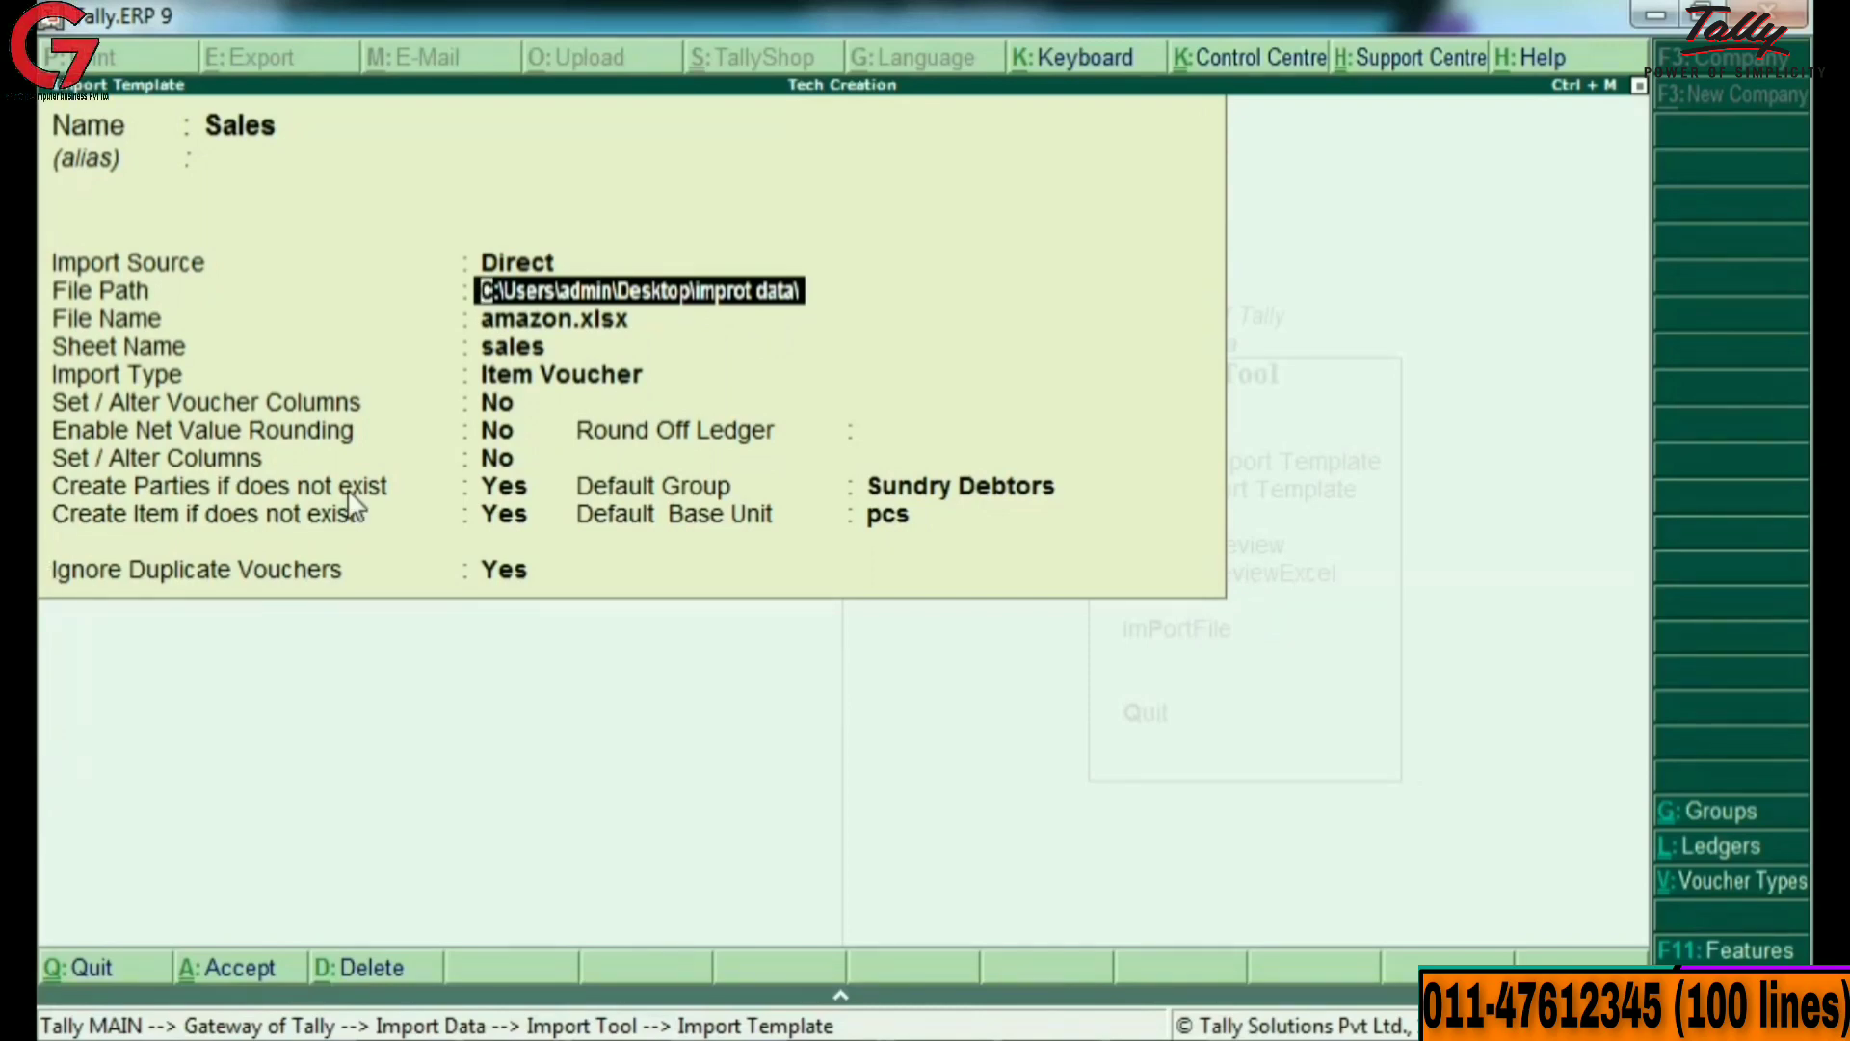
key("Return")
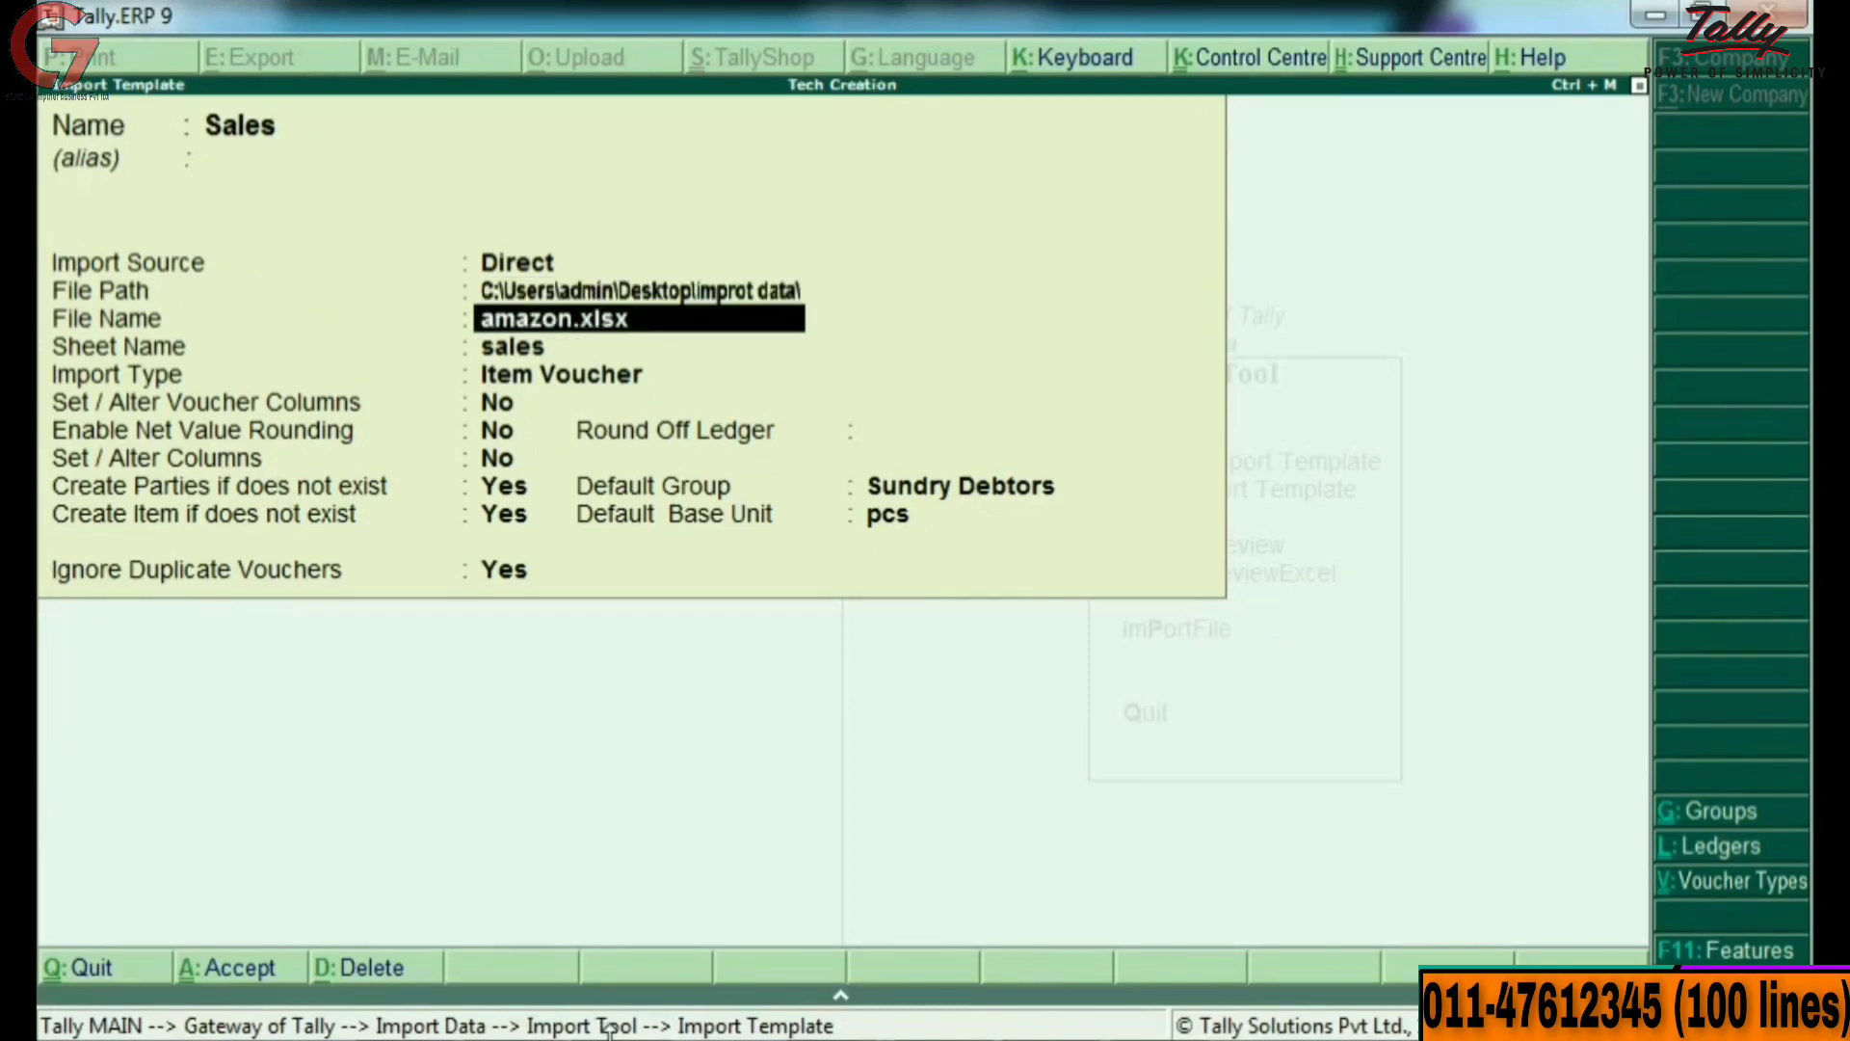
Copy the name amazon.xlsx from the amazon workbook's security properties and keep it as the Sales template's File Name.
mouse_move(513, 1007)
left_click(611, 901)
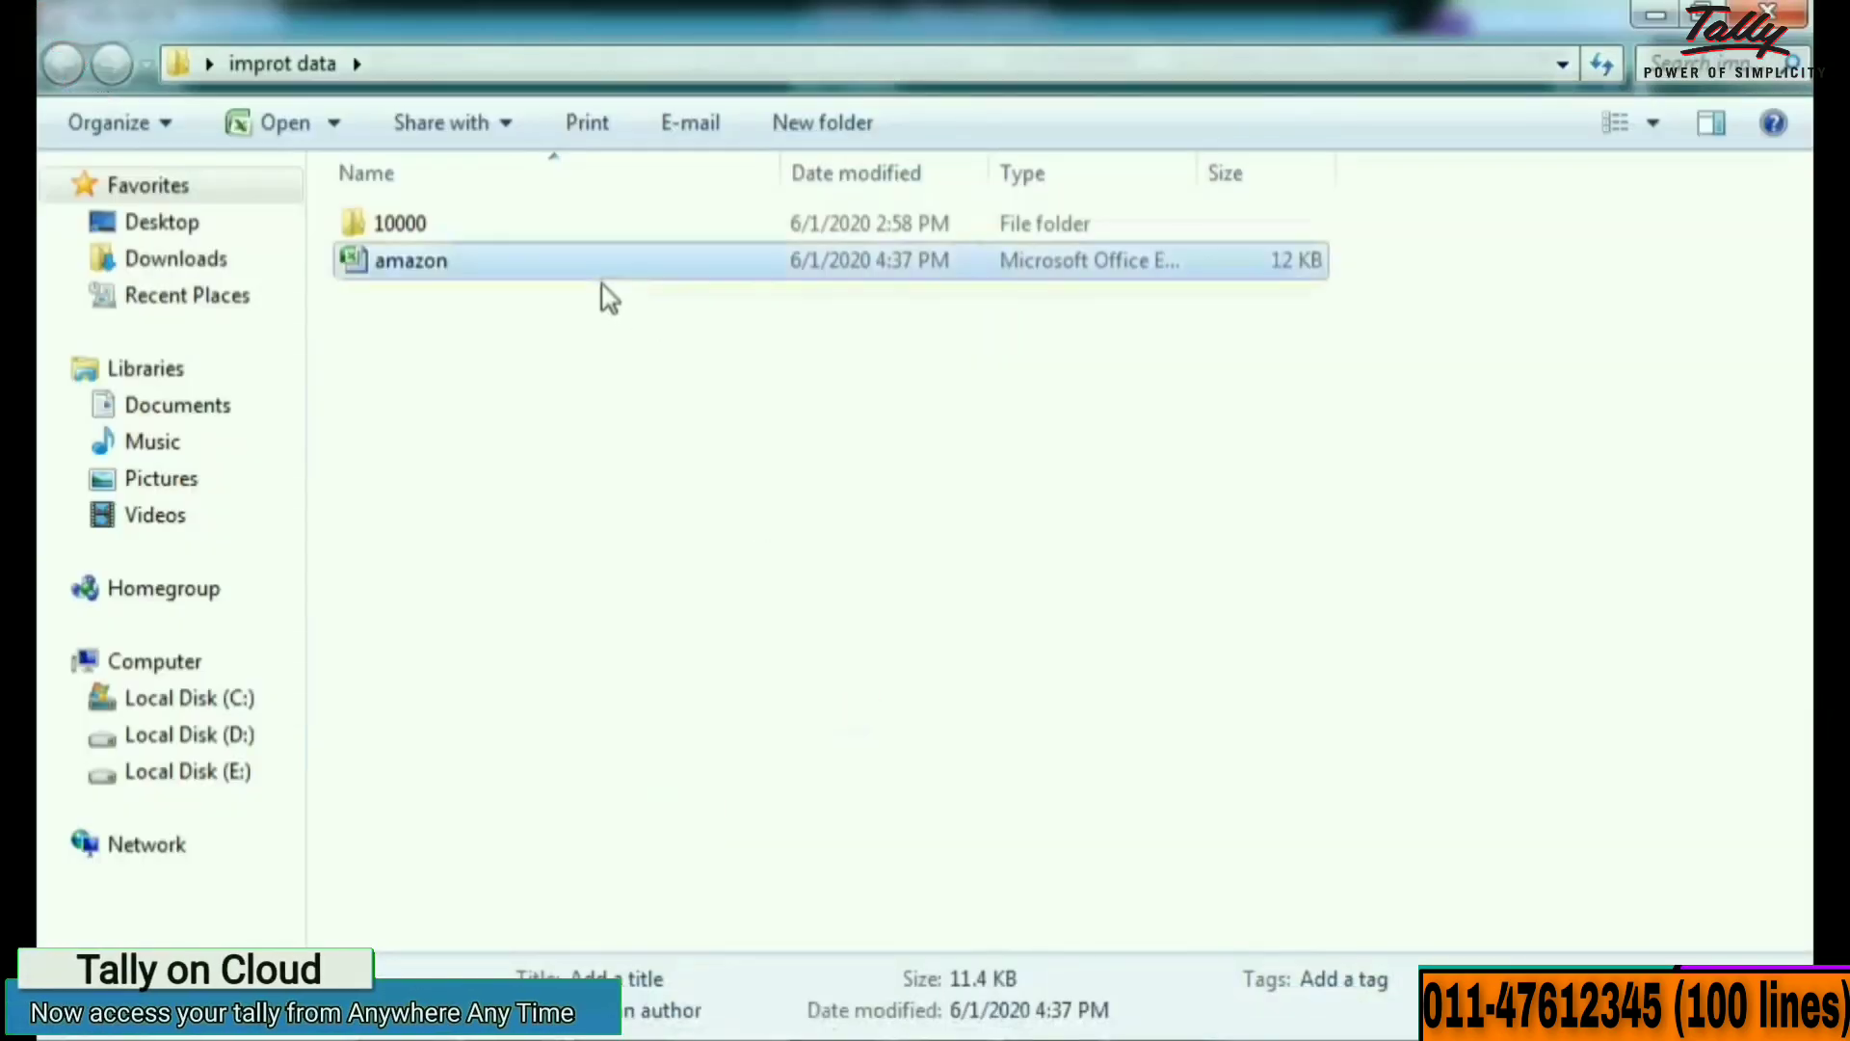
right_click(703, 278)
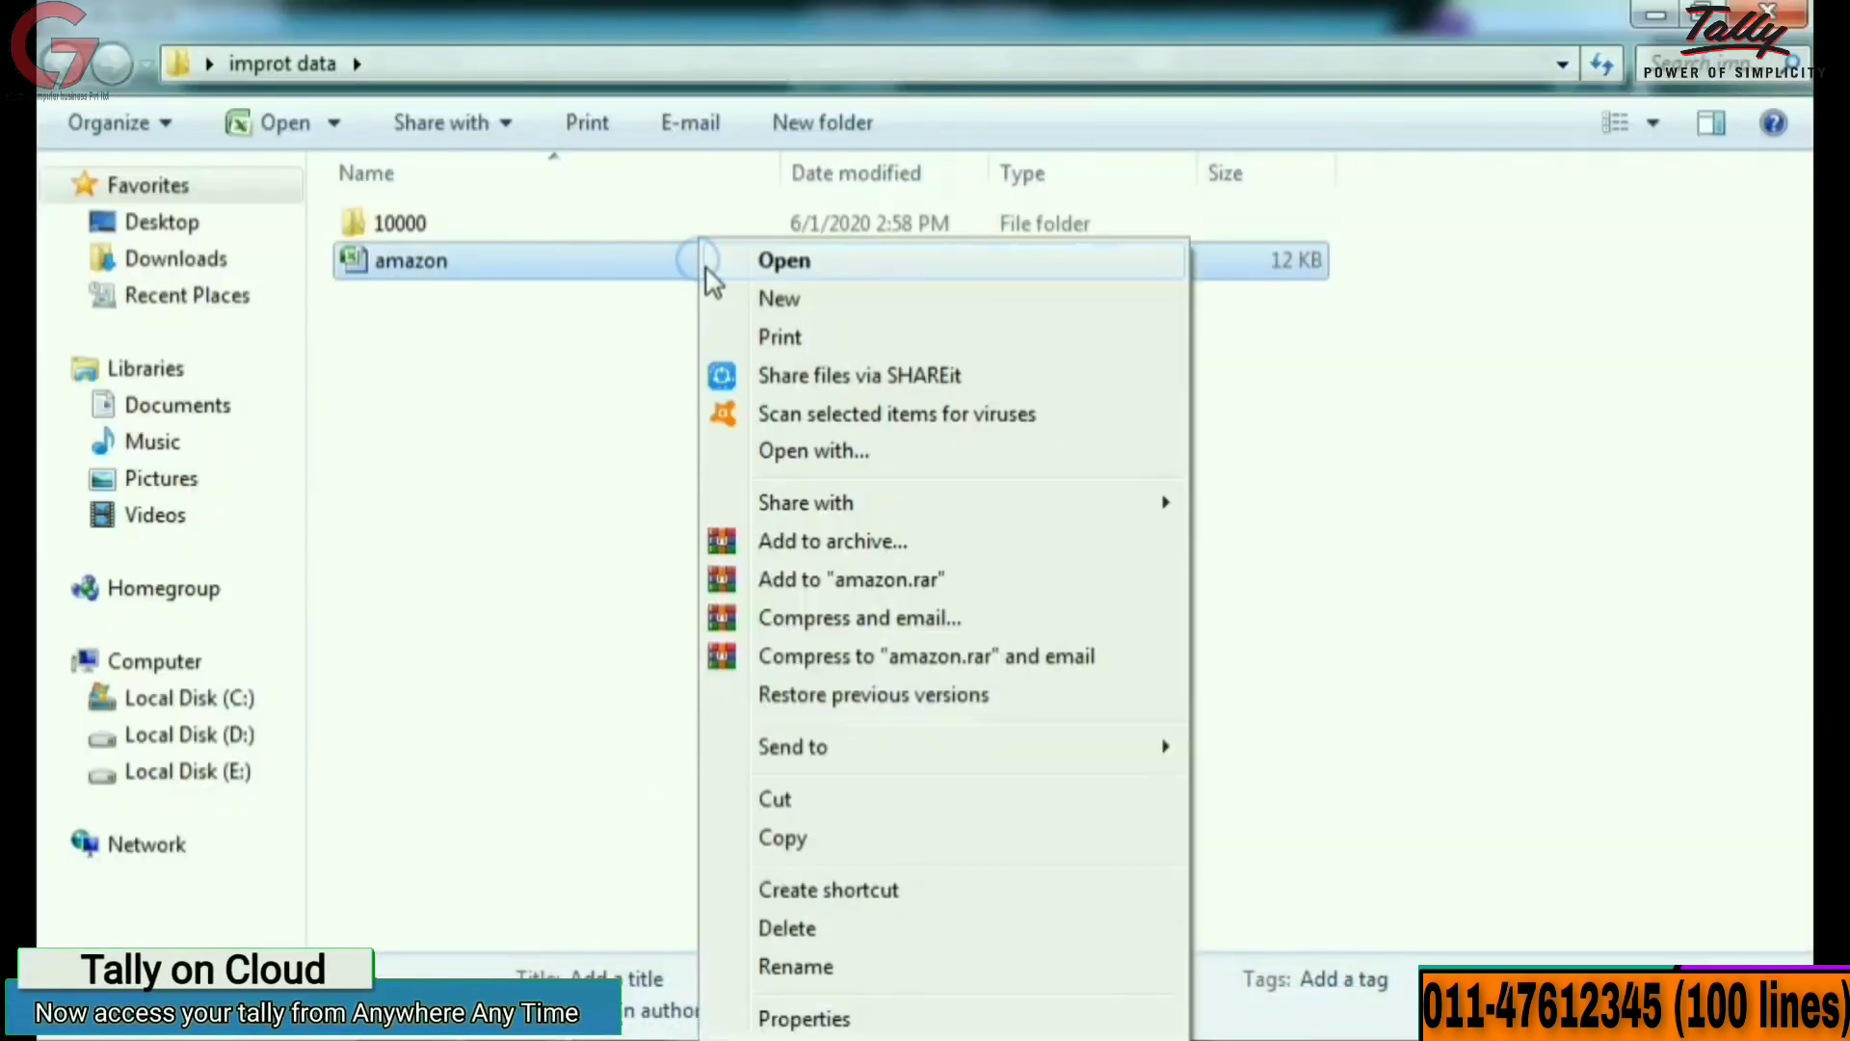
left_click(814, 1017)
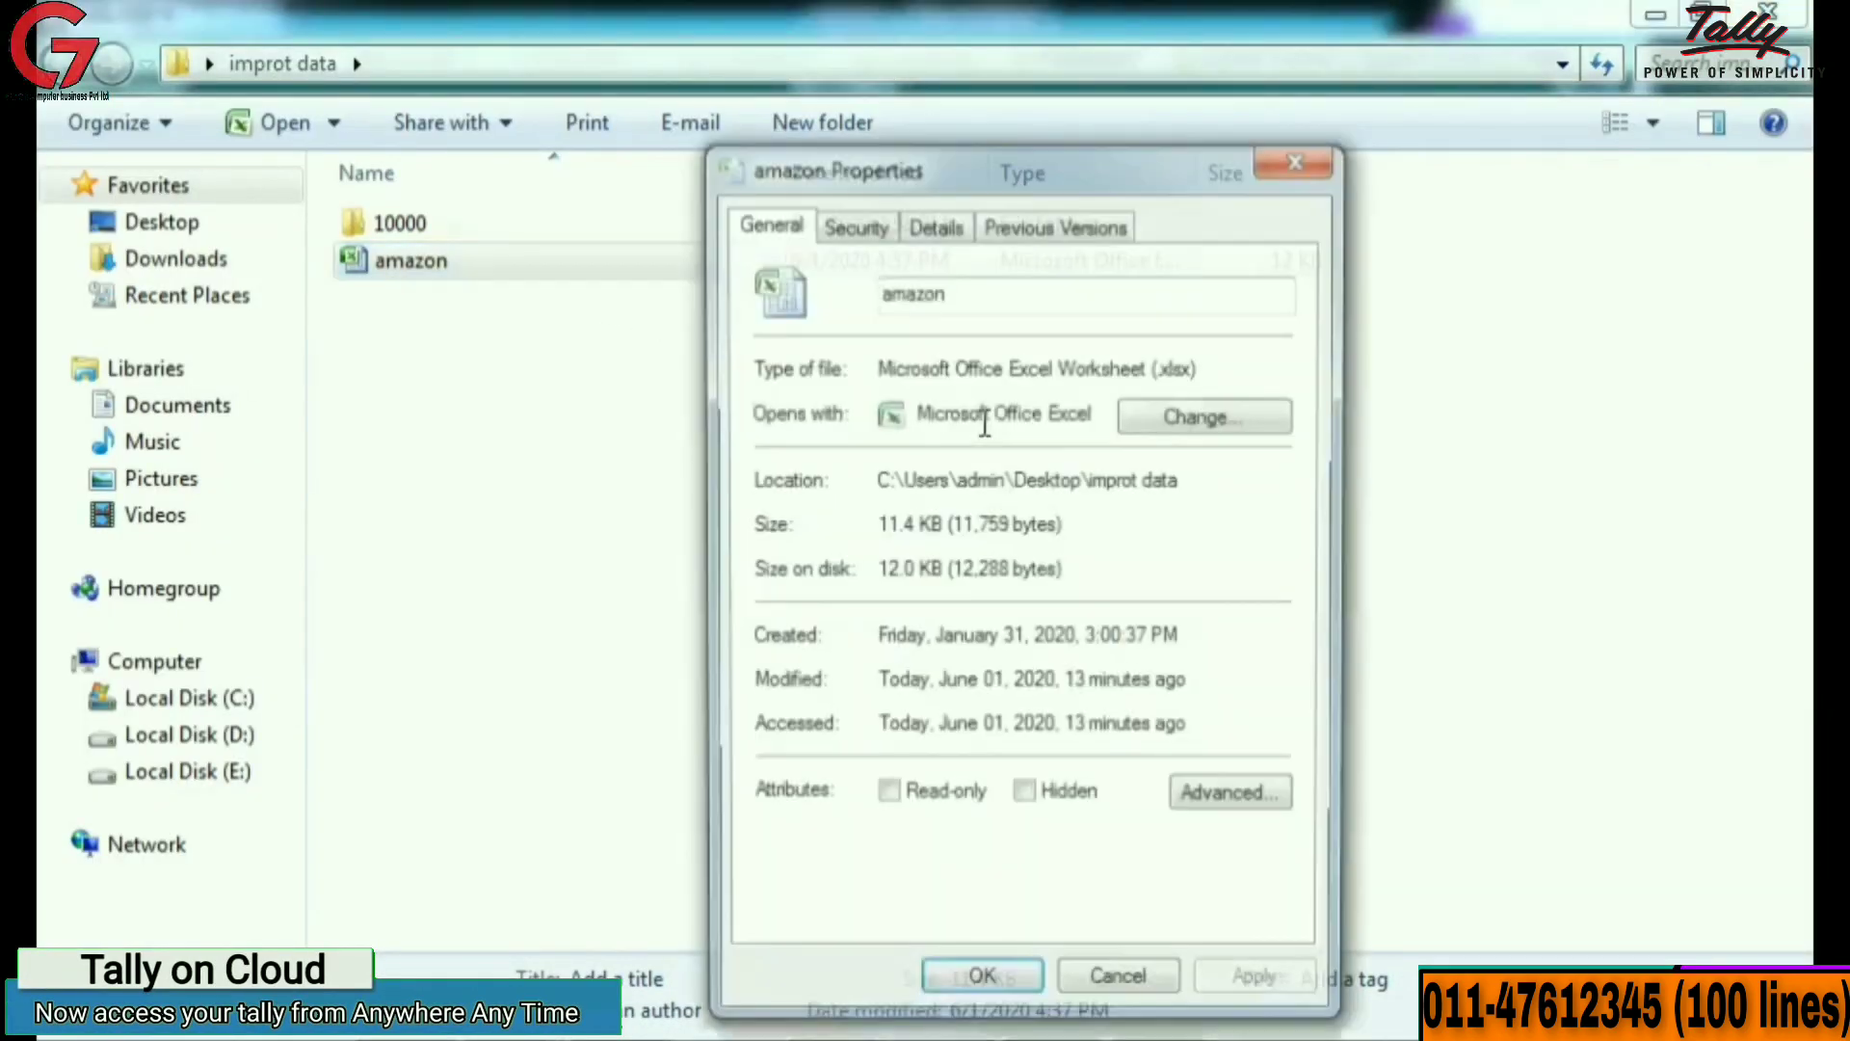
left_click(853, 224)
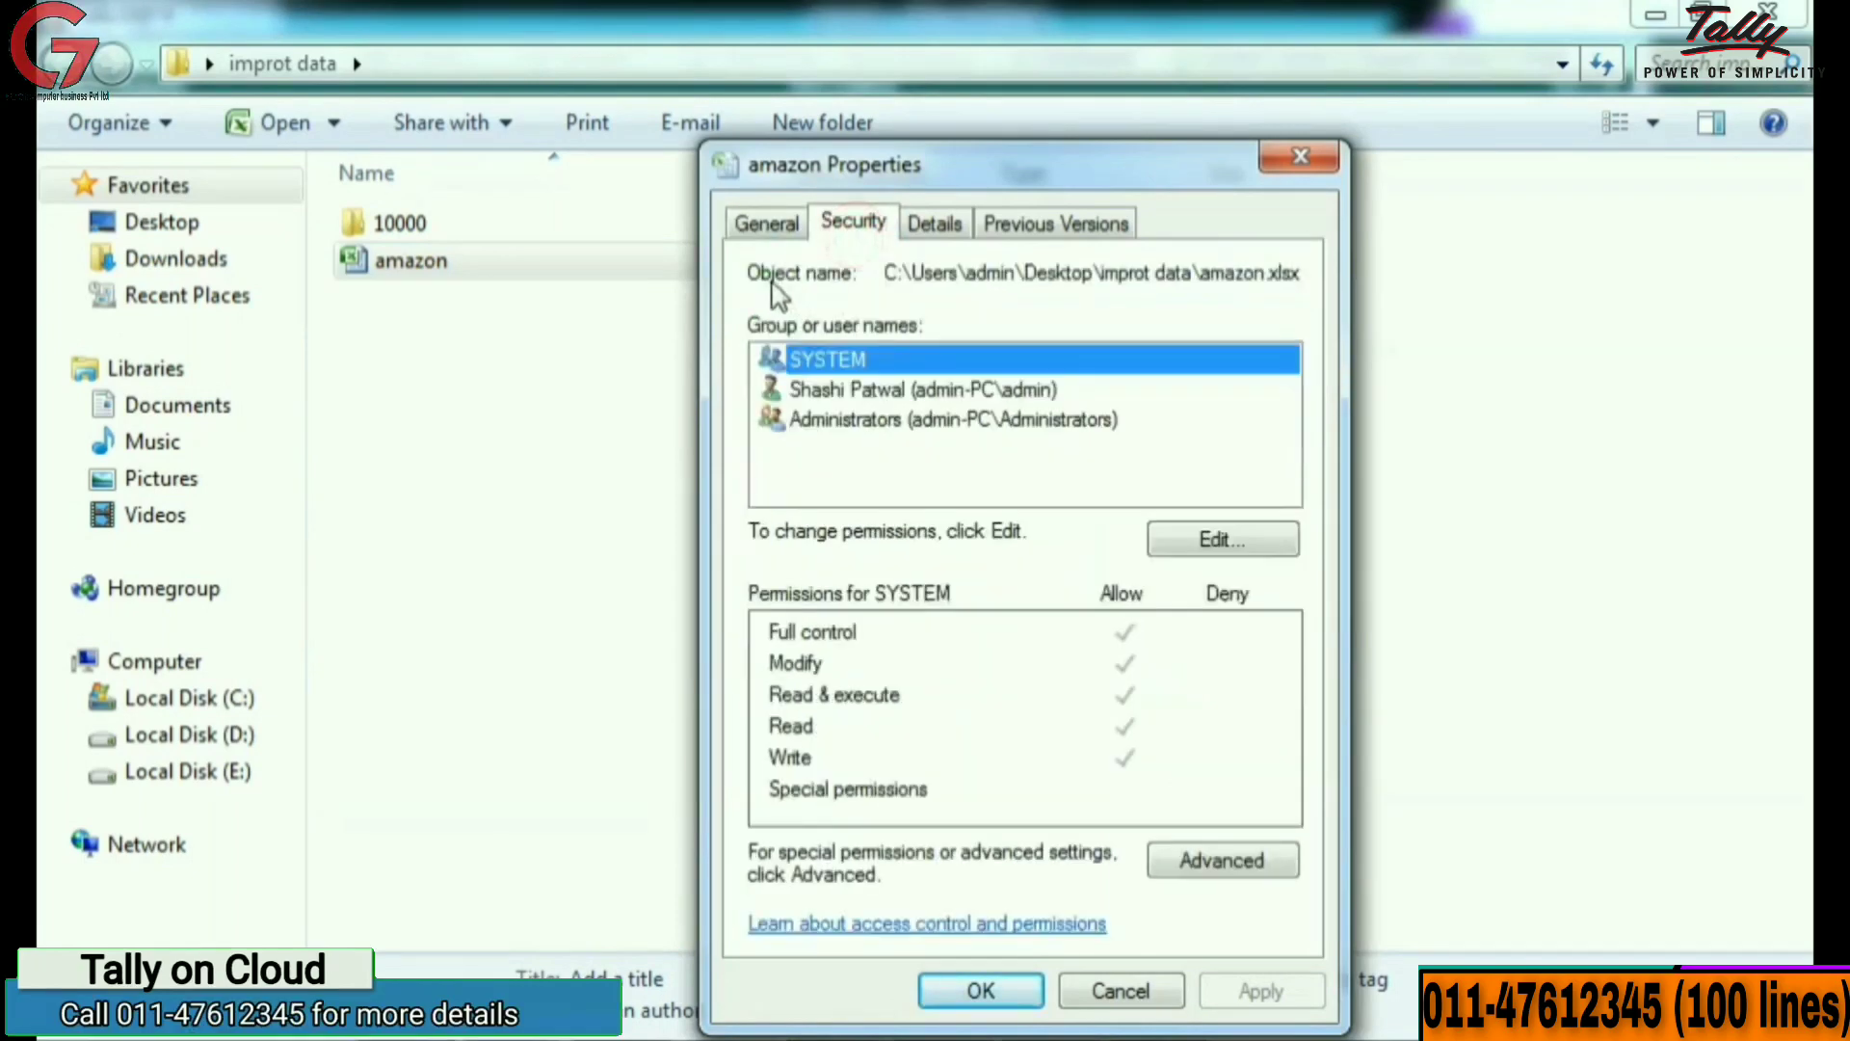
left_click_drag(1198, 273, 1303, 274)
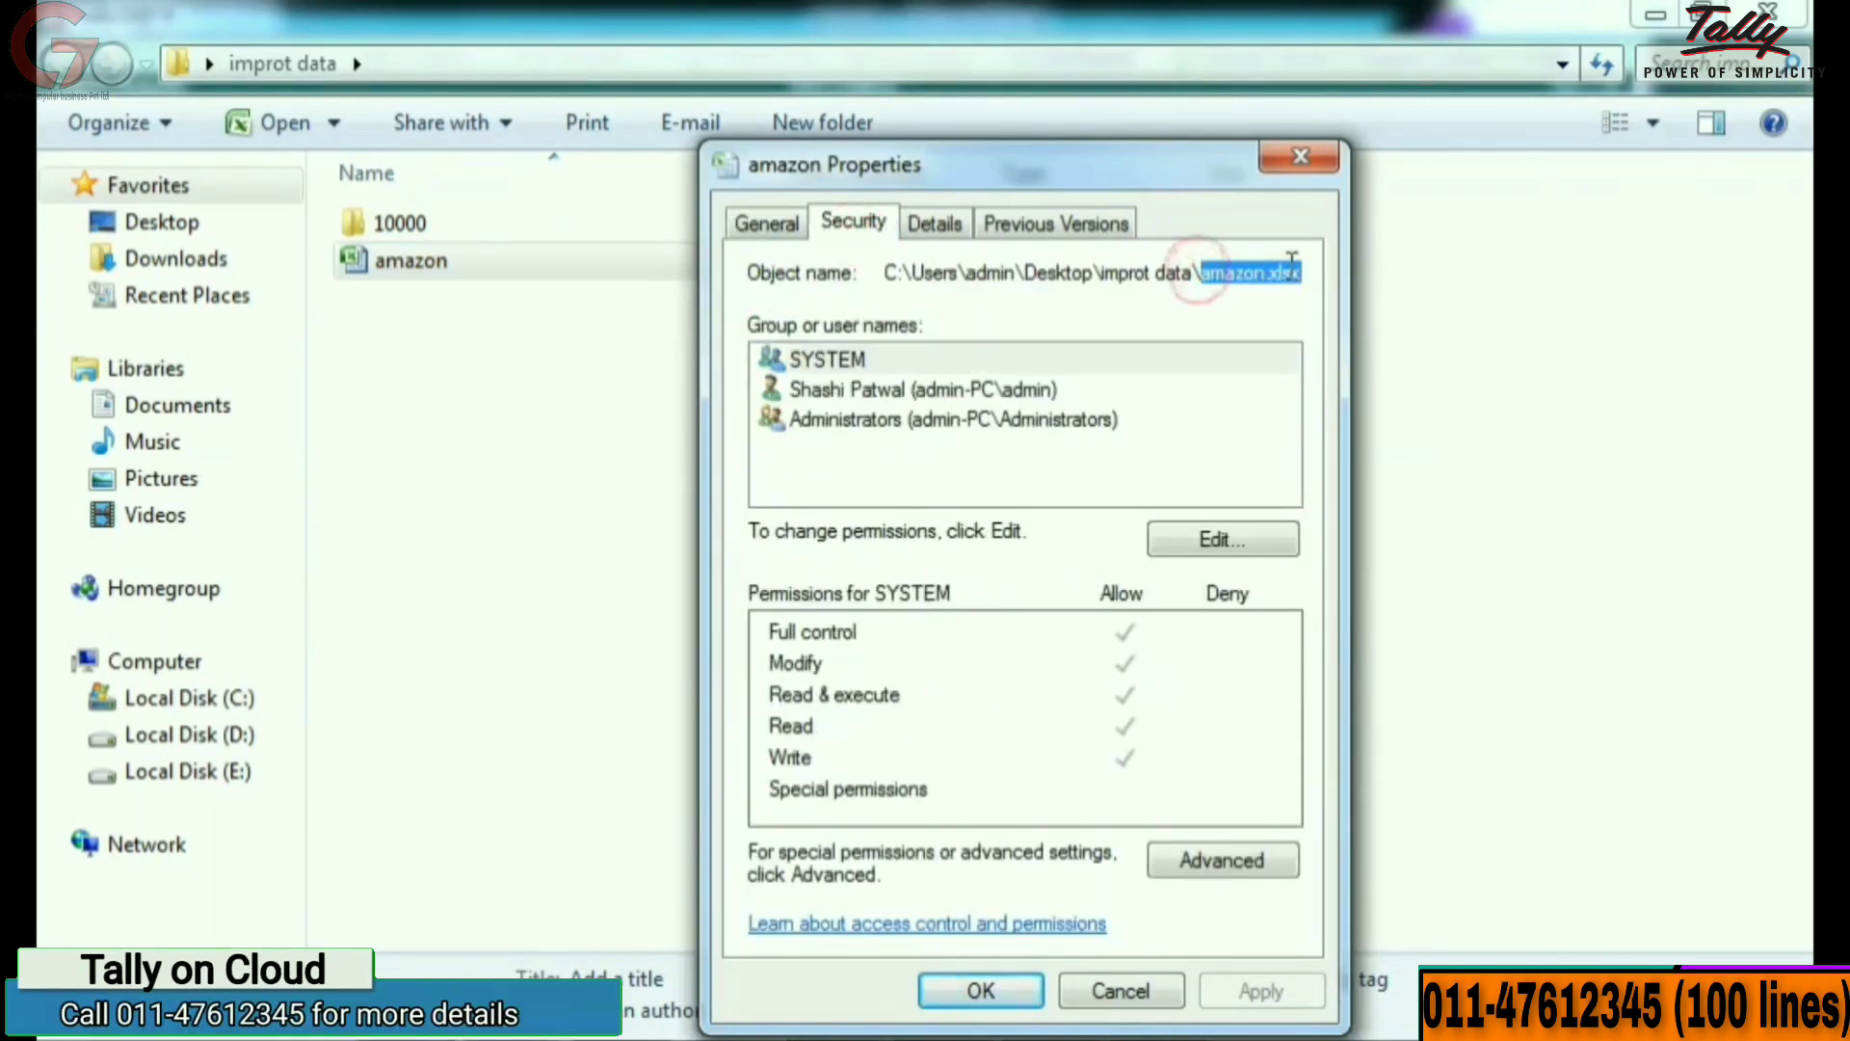
right_click(1245, 280)
left_click(1326, 388)
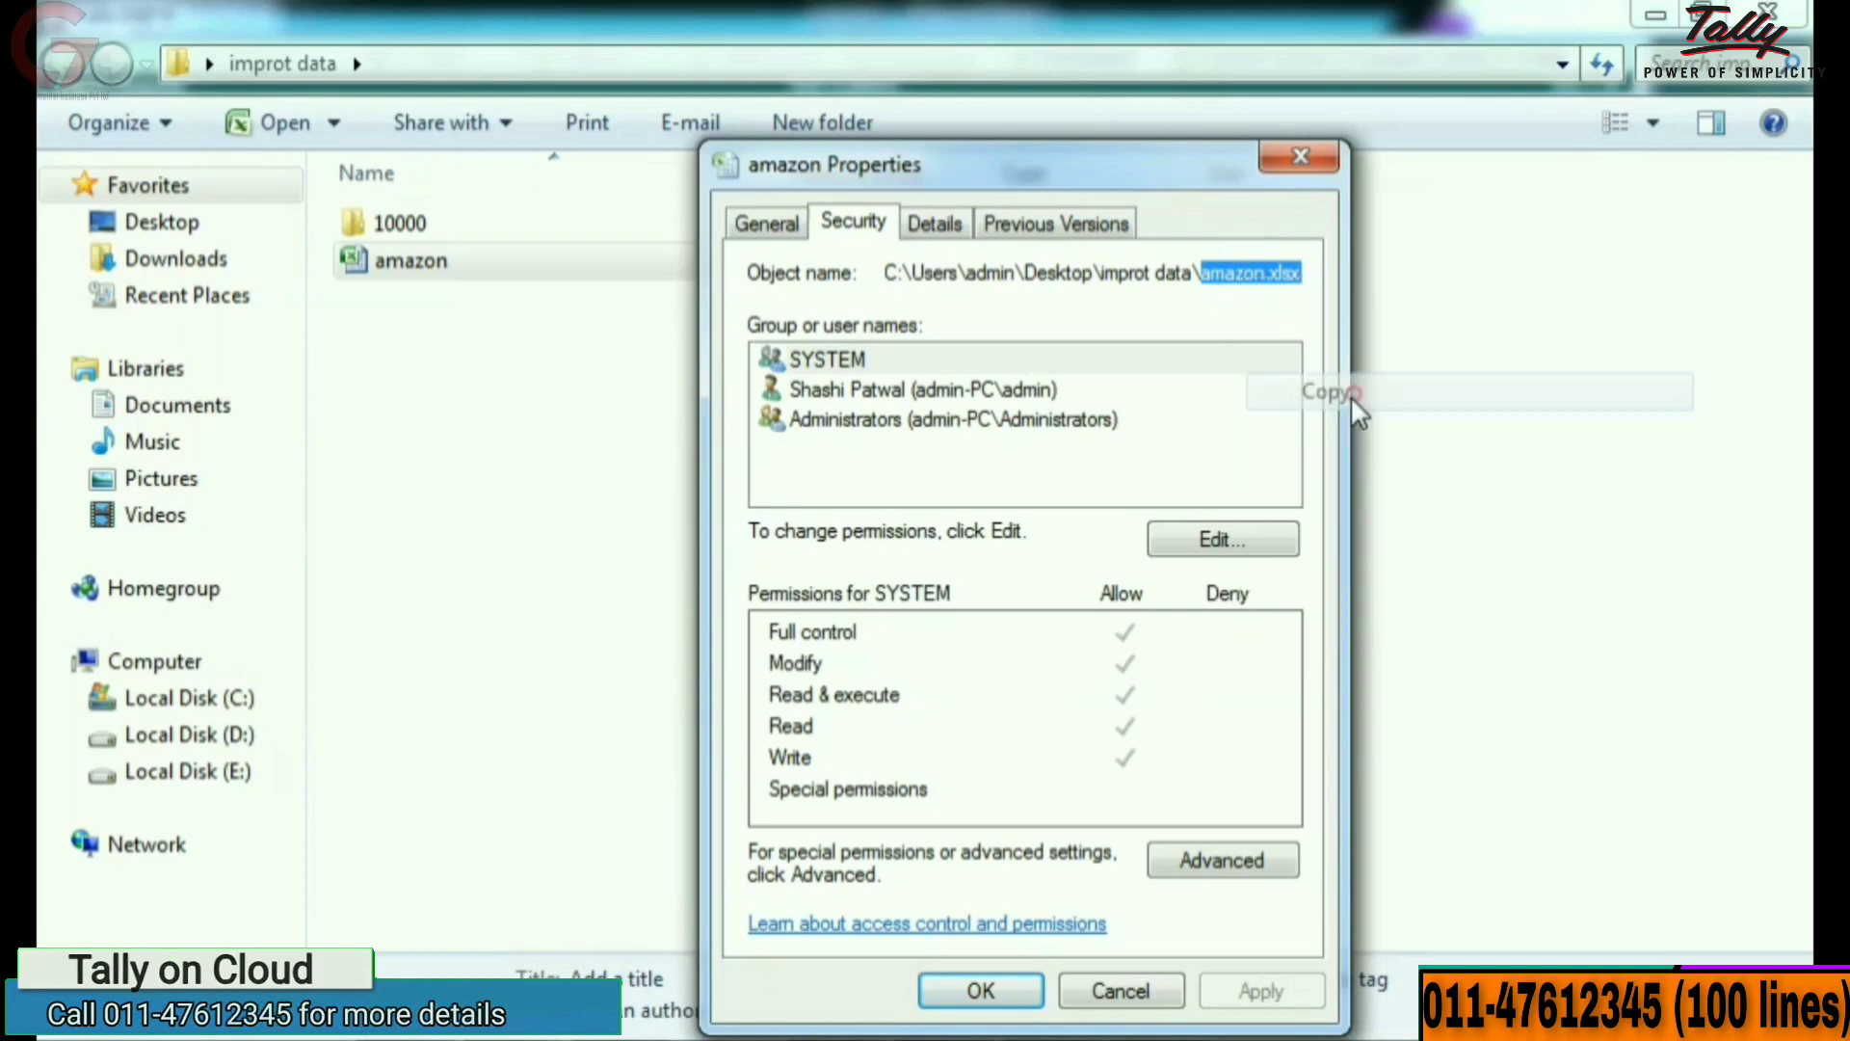
left_click(964, 1020)
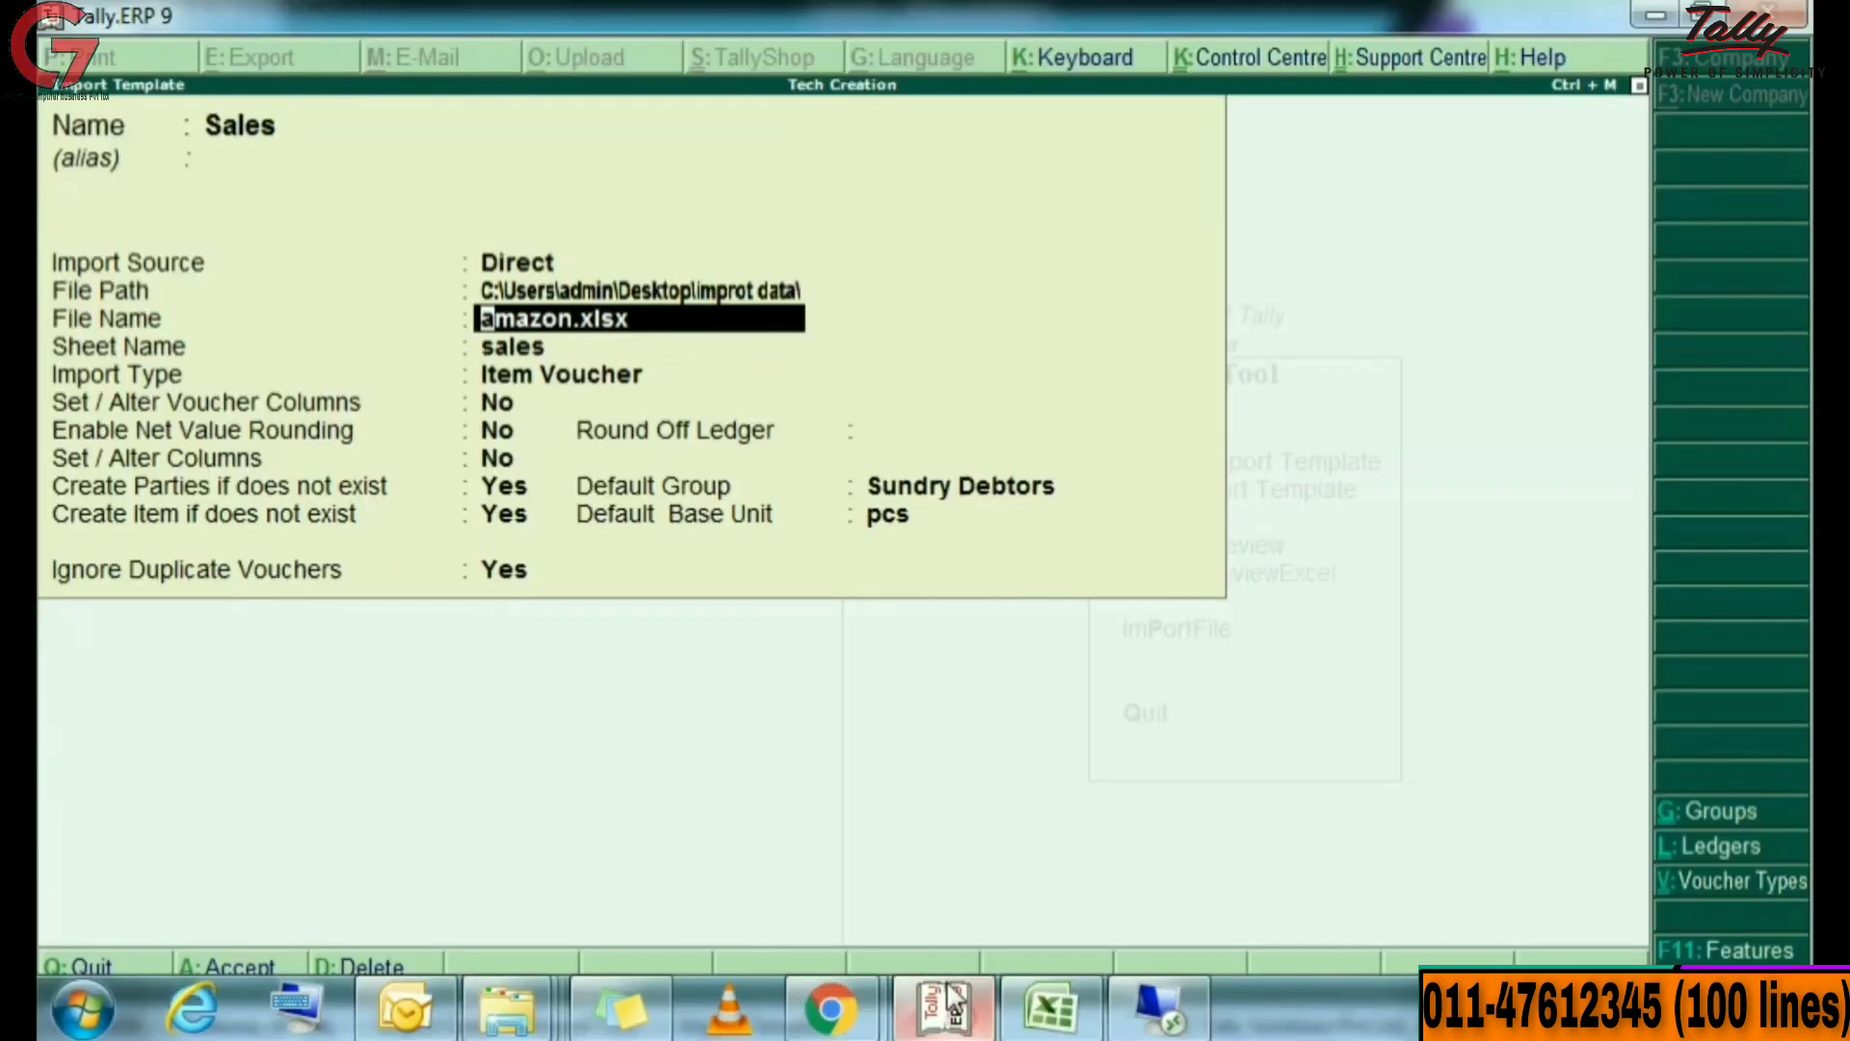
left_click(551, 339)
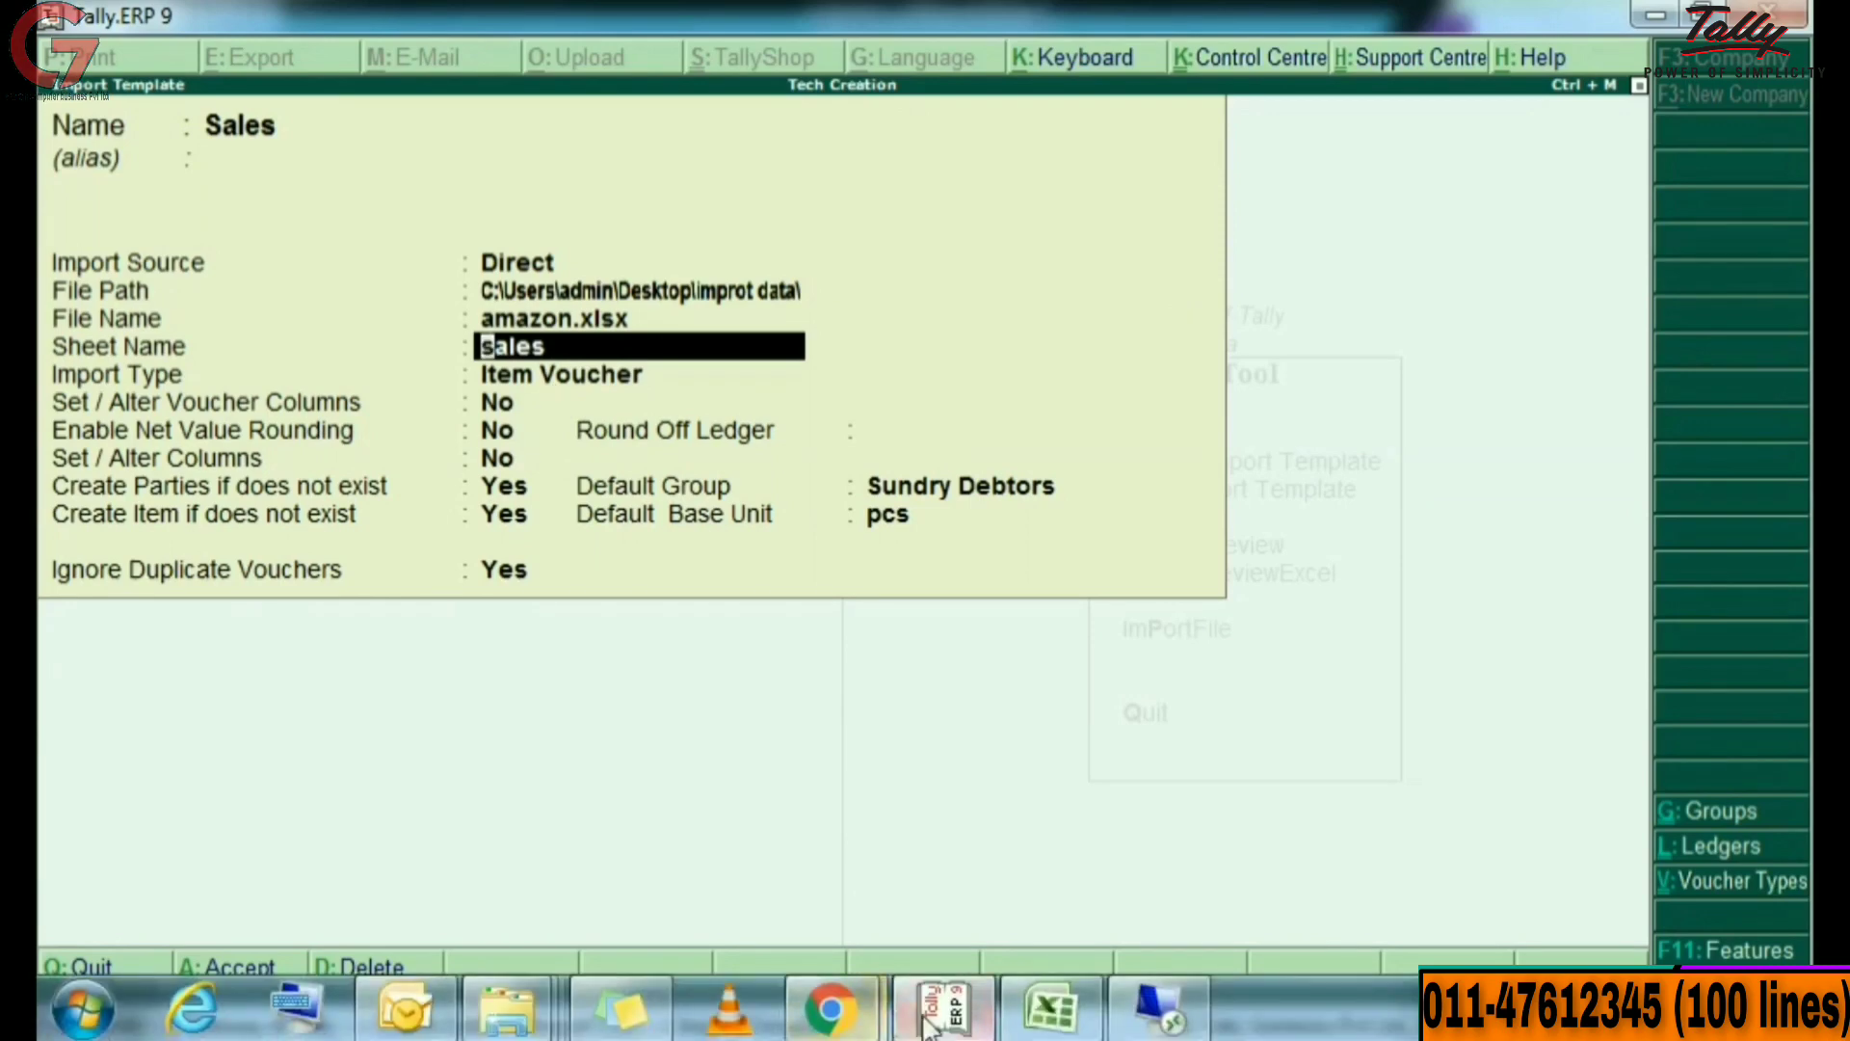
Check the sales sheet's name in the amazon workbook and keep sales as the template's Sheet Name.
left_click(1051, 1012)
left_click(648, 735)
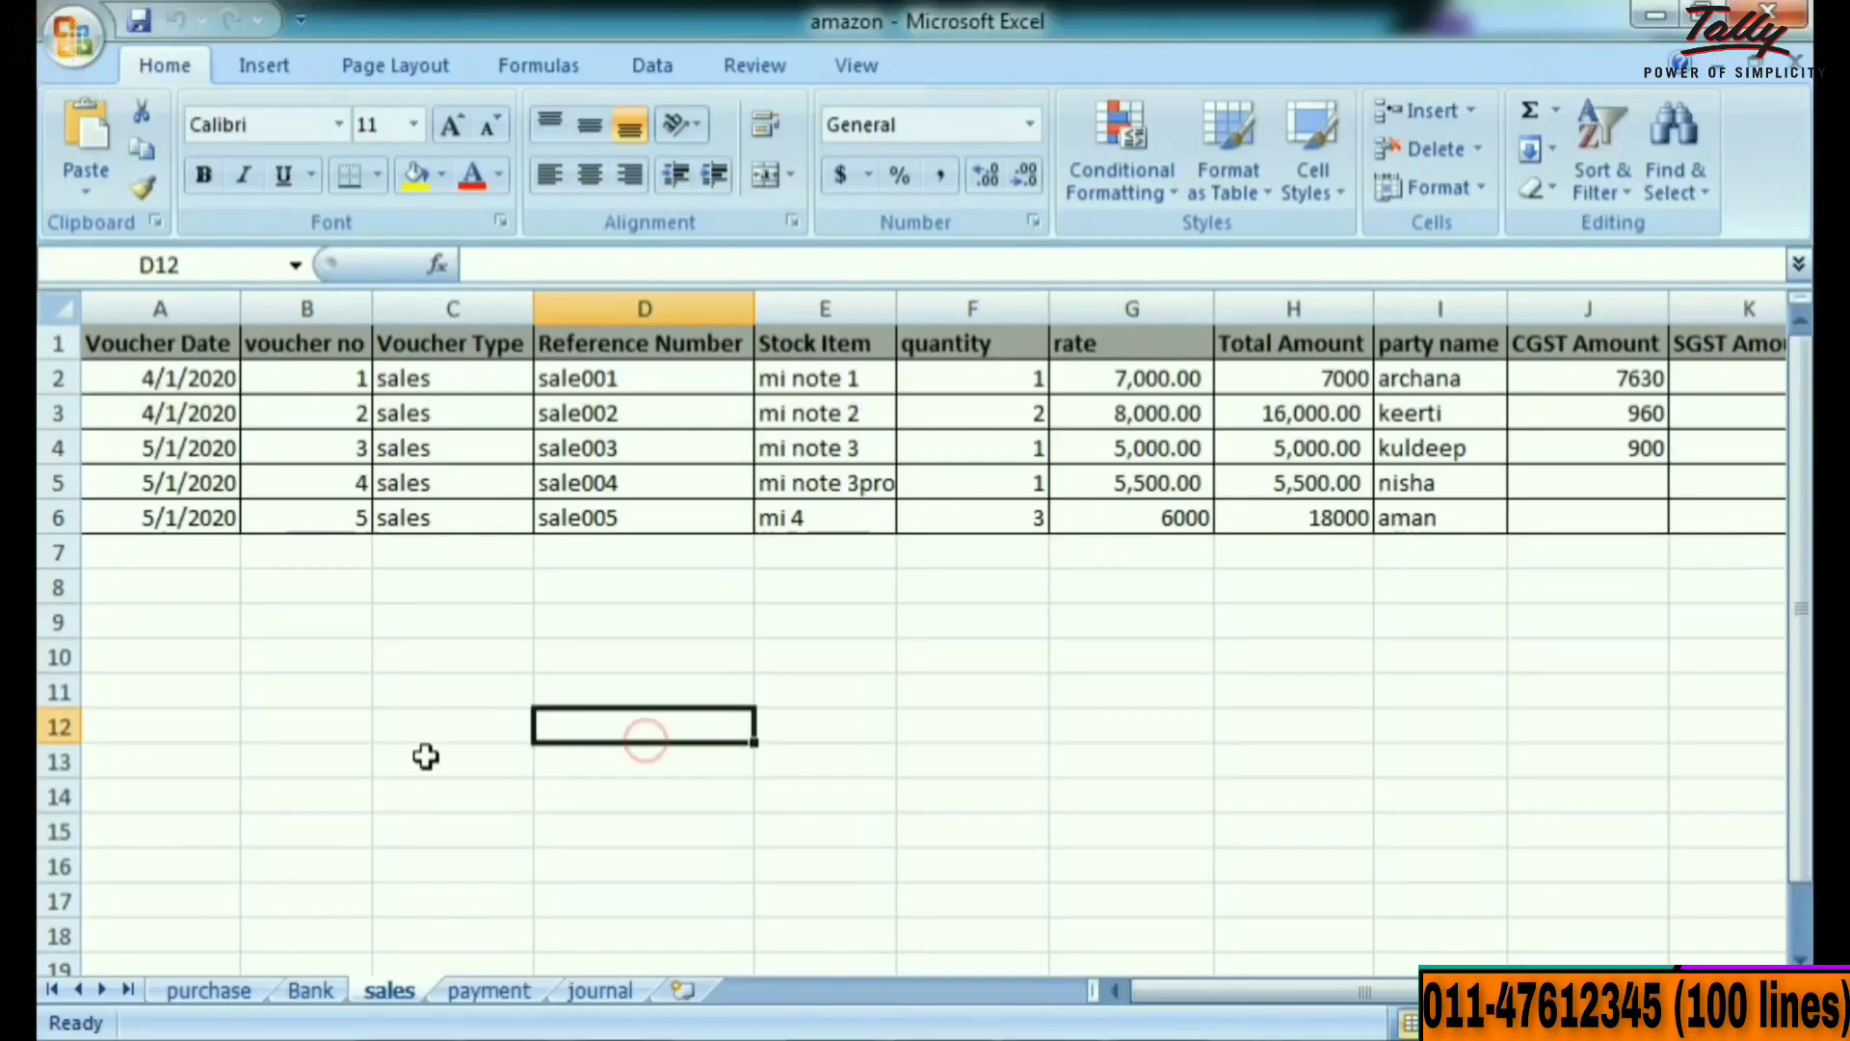
double_click(388, 993)
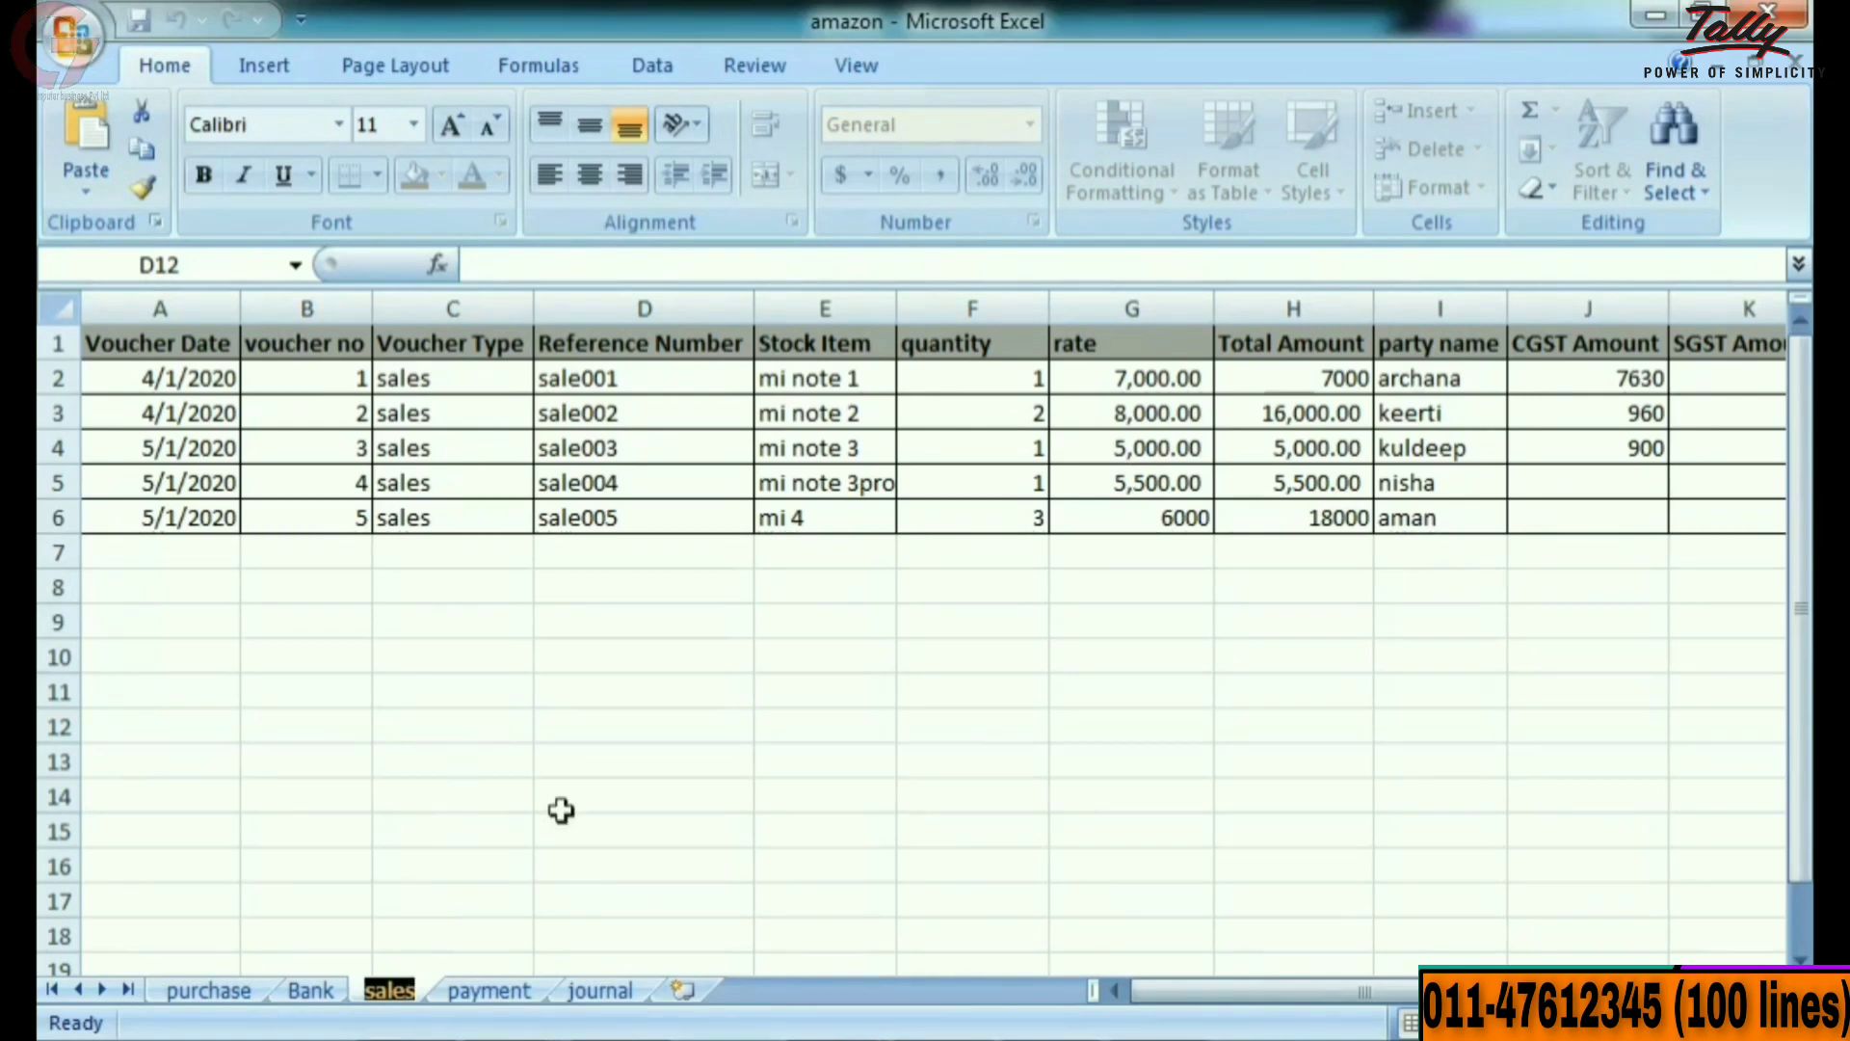
left_click(935, 1012)
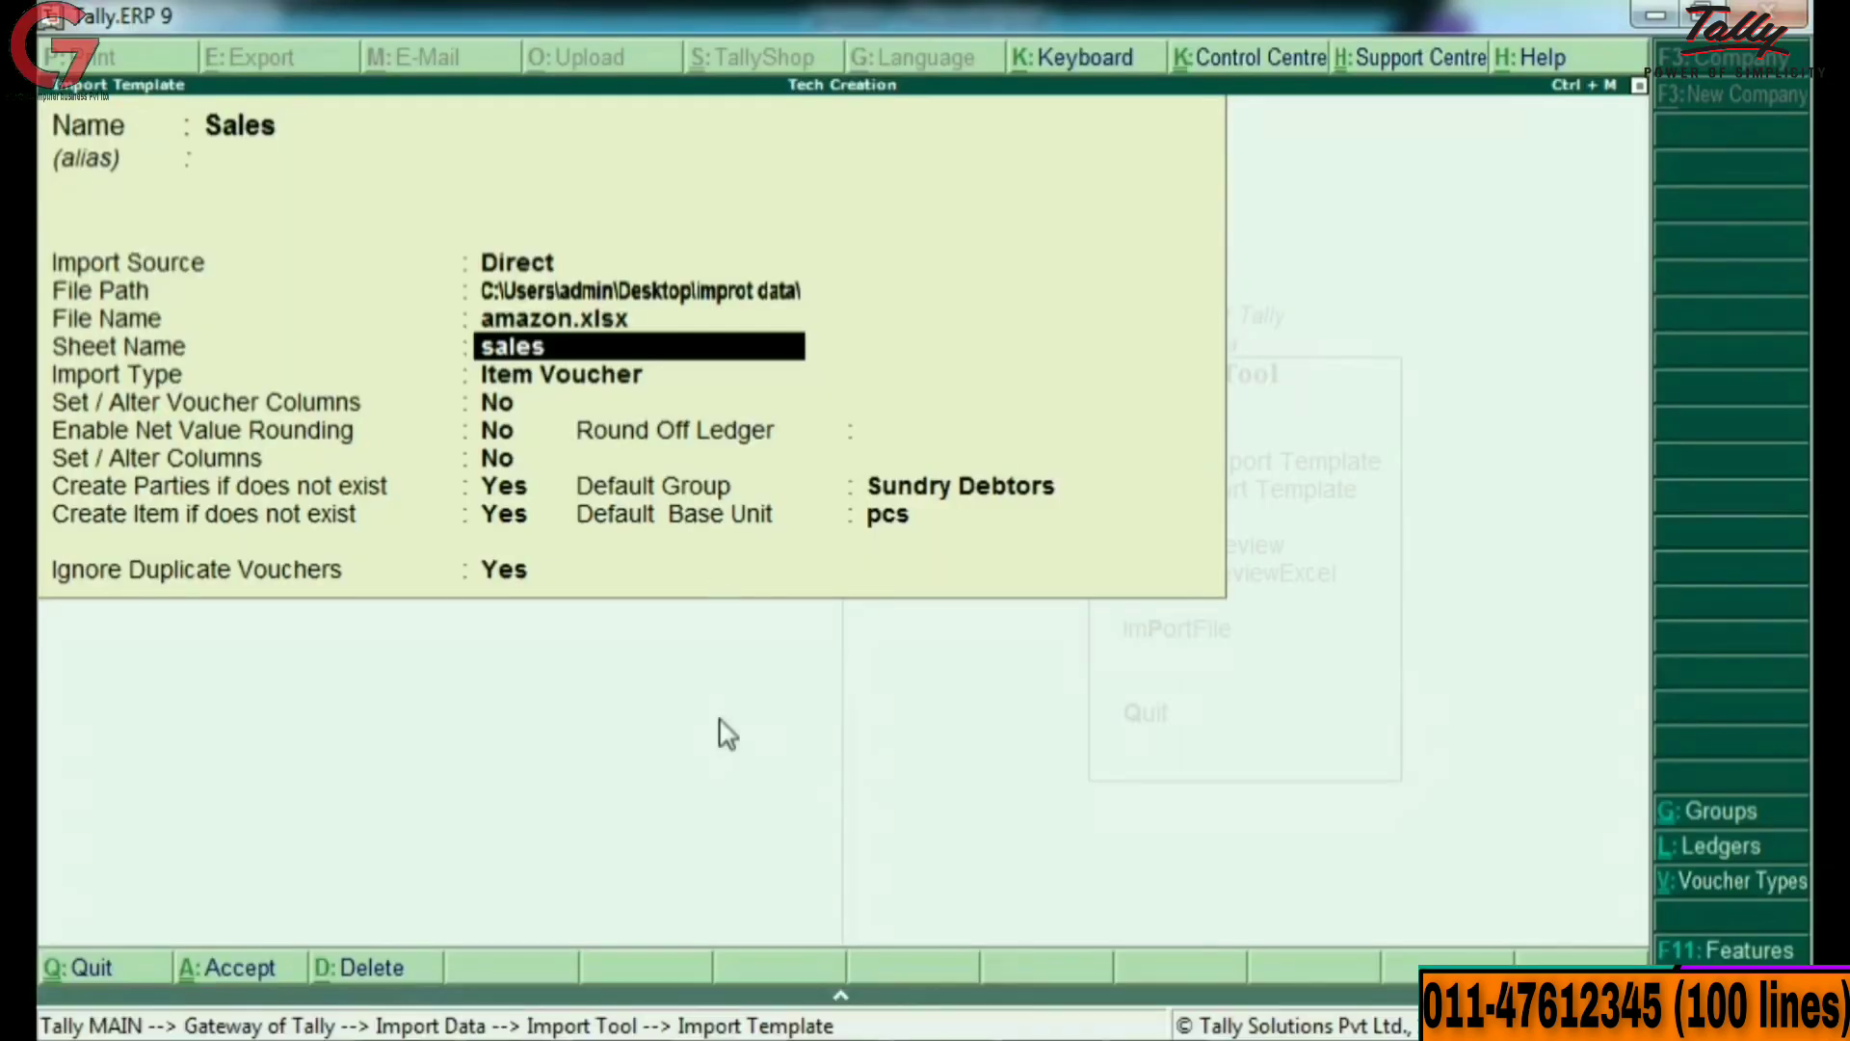
key("Return")
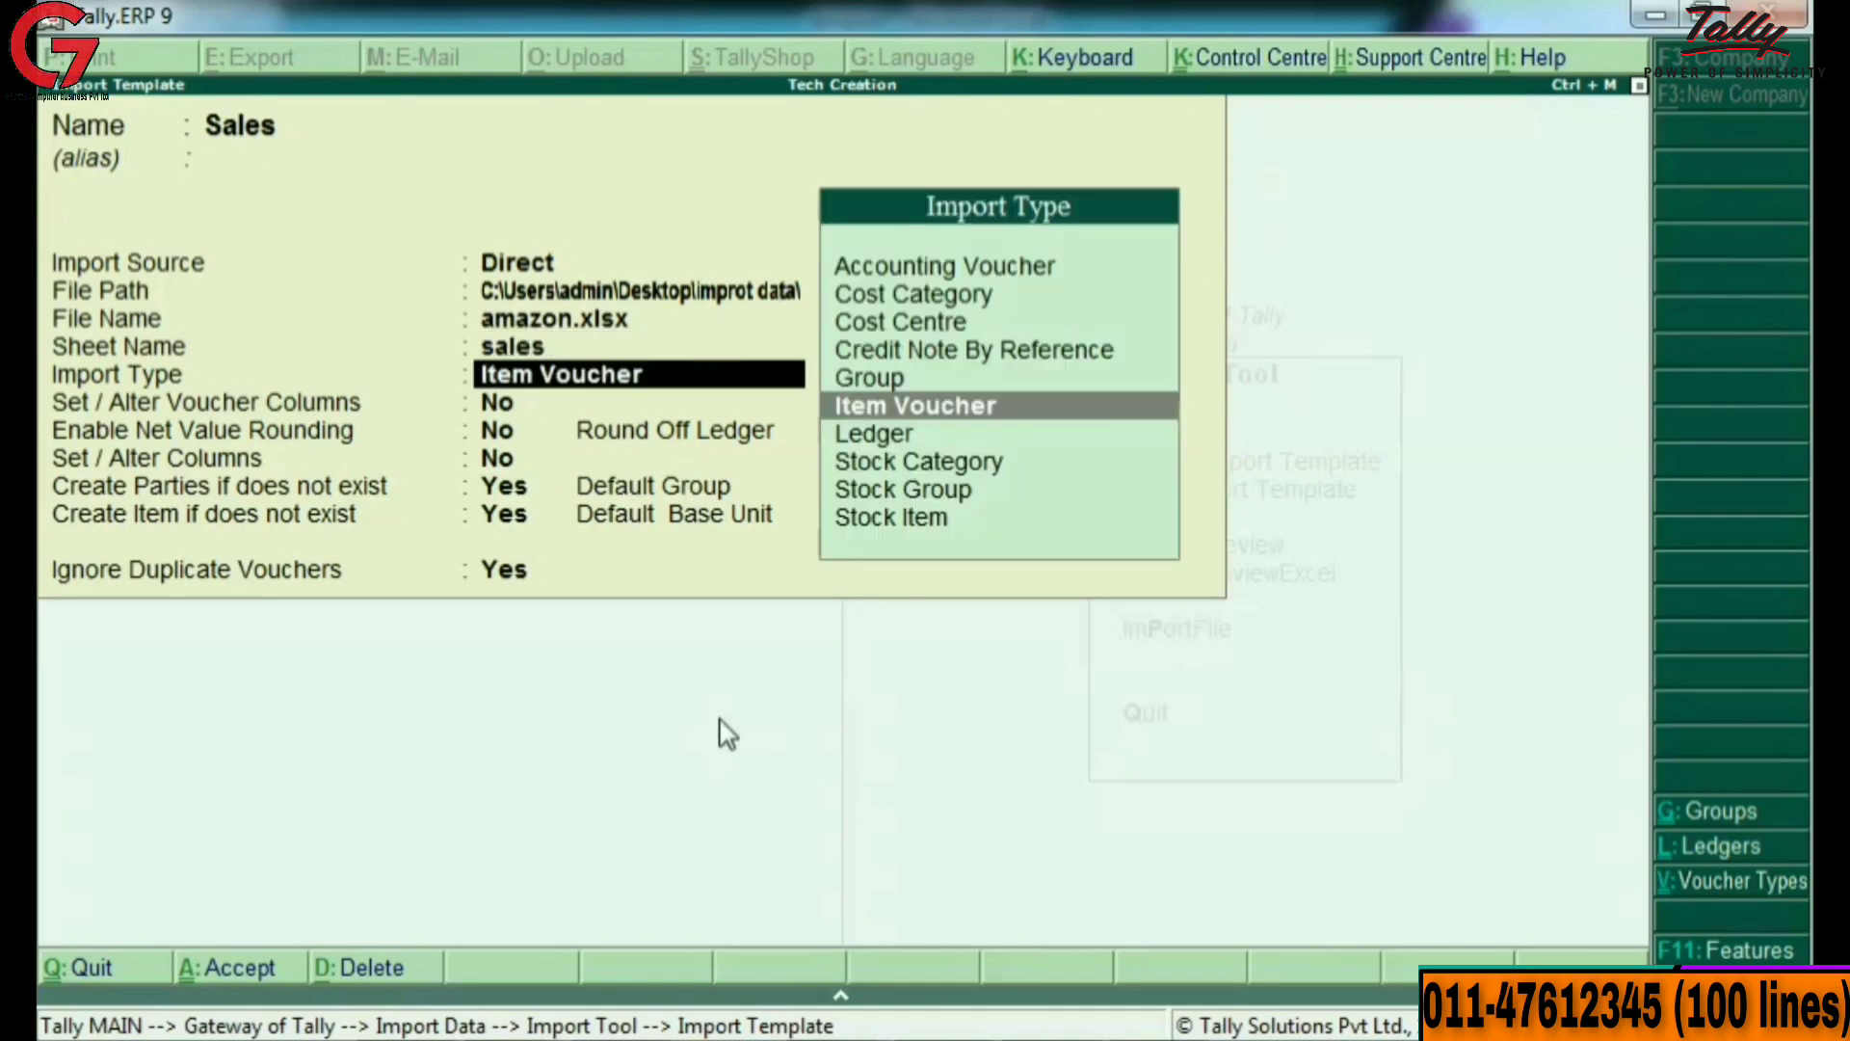
Review the available import types and keep Item Voucher as the template's Import Type.
key("Up")
key("Up")
key("Up")
key("Up")
key("Up")
key("Down")
key("Down")
key("Down")
key("Down")
key("Down")
key("Down")
key("Down")
key("Down")
key("Up")
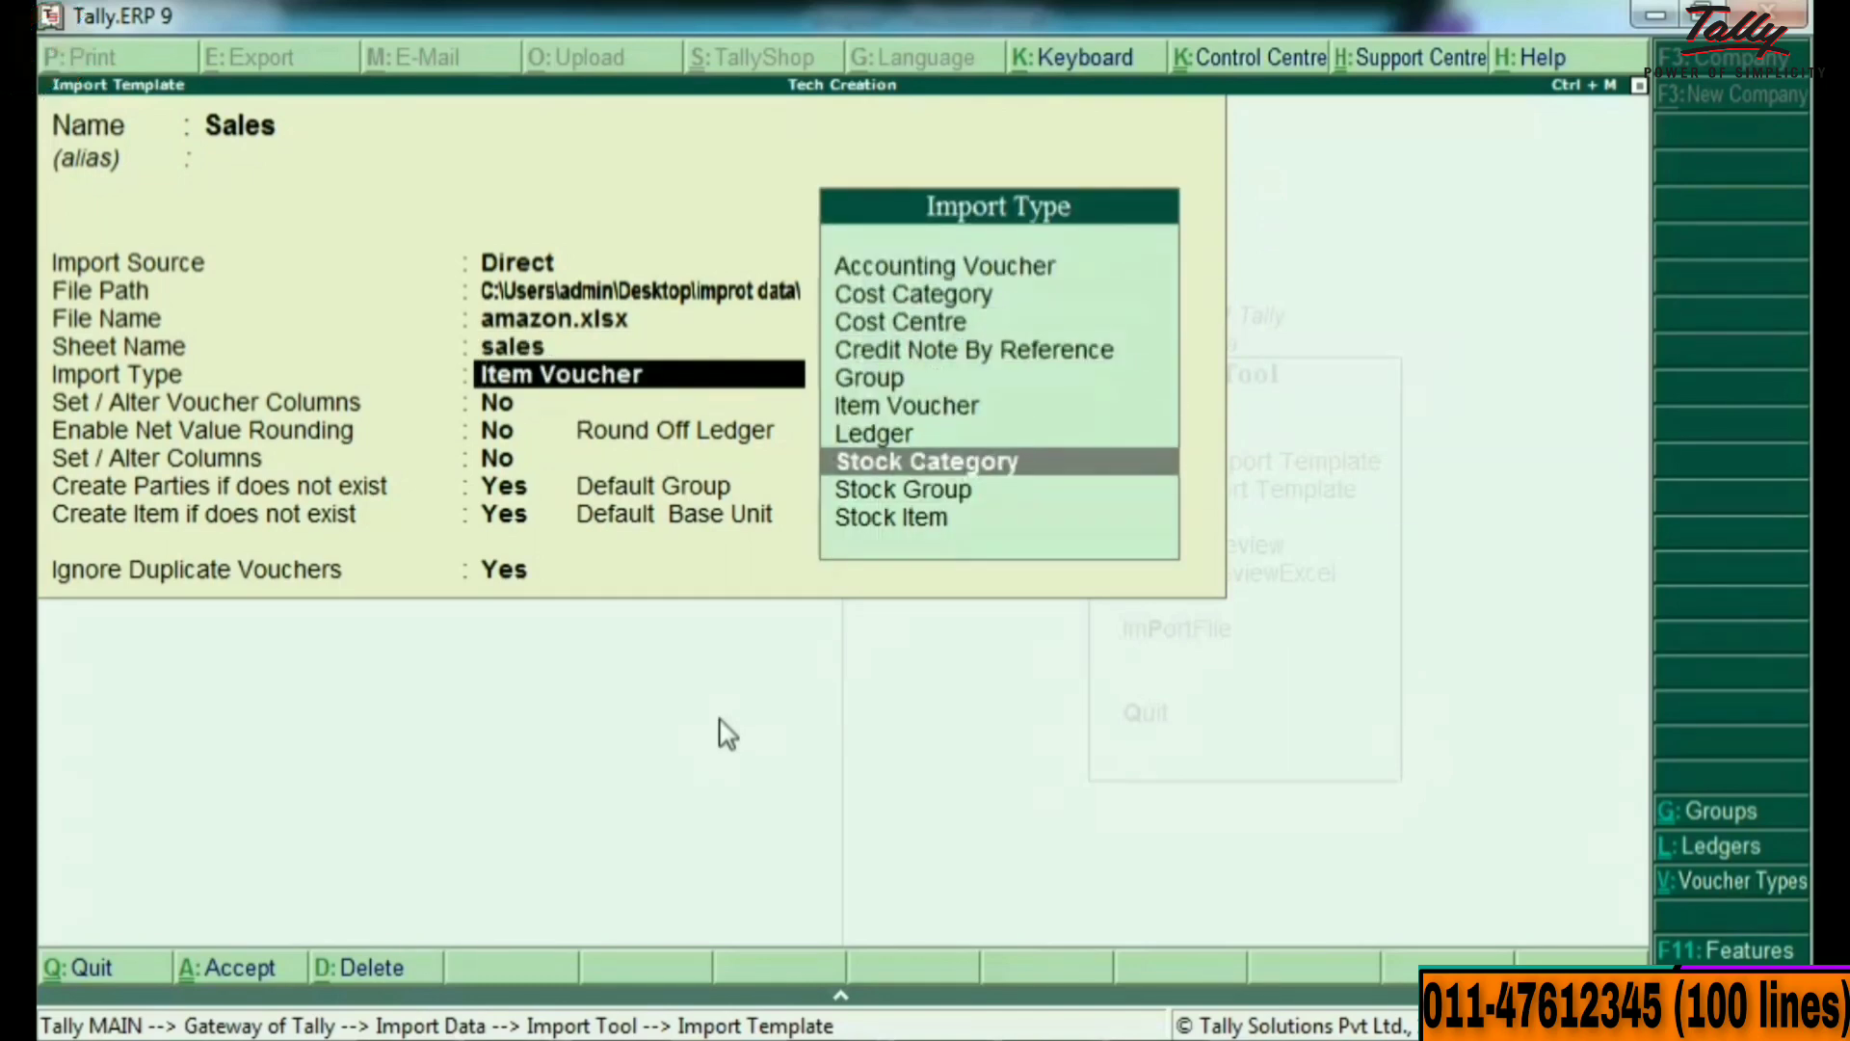
key("Up")
key("Up")
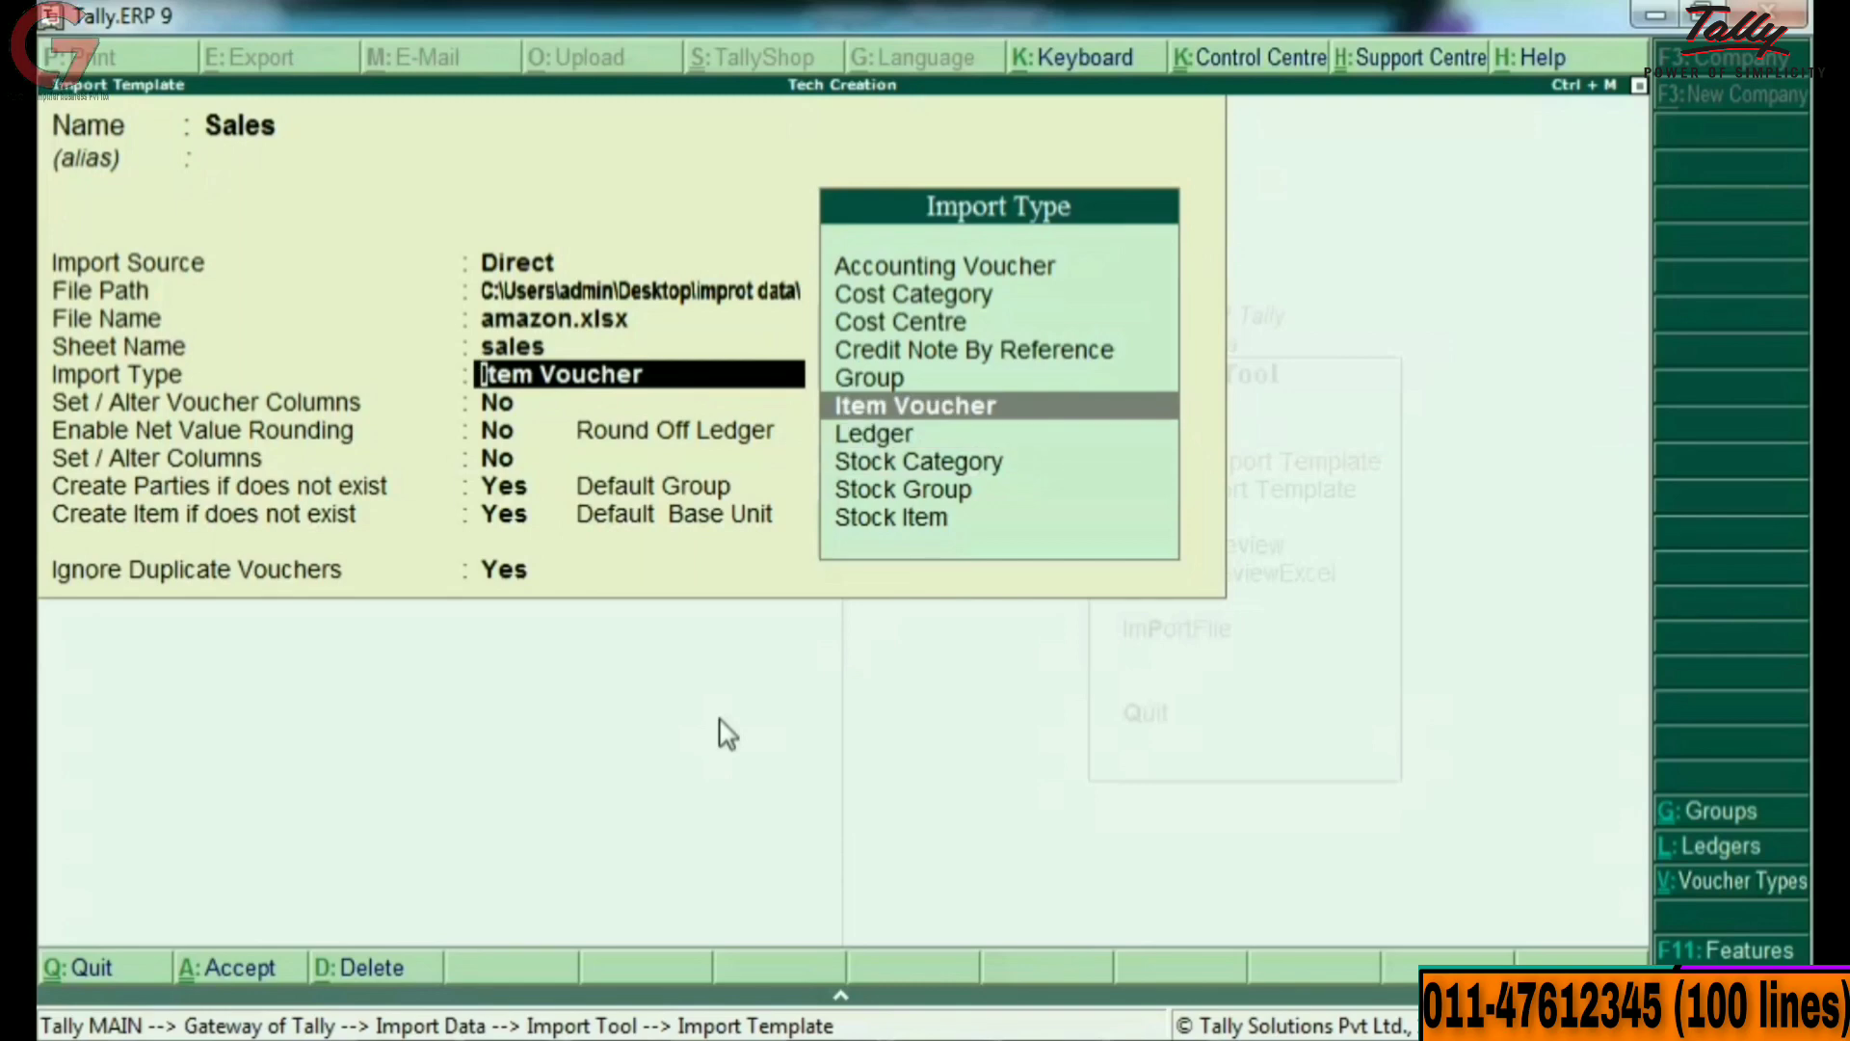
key("Return")
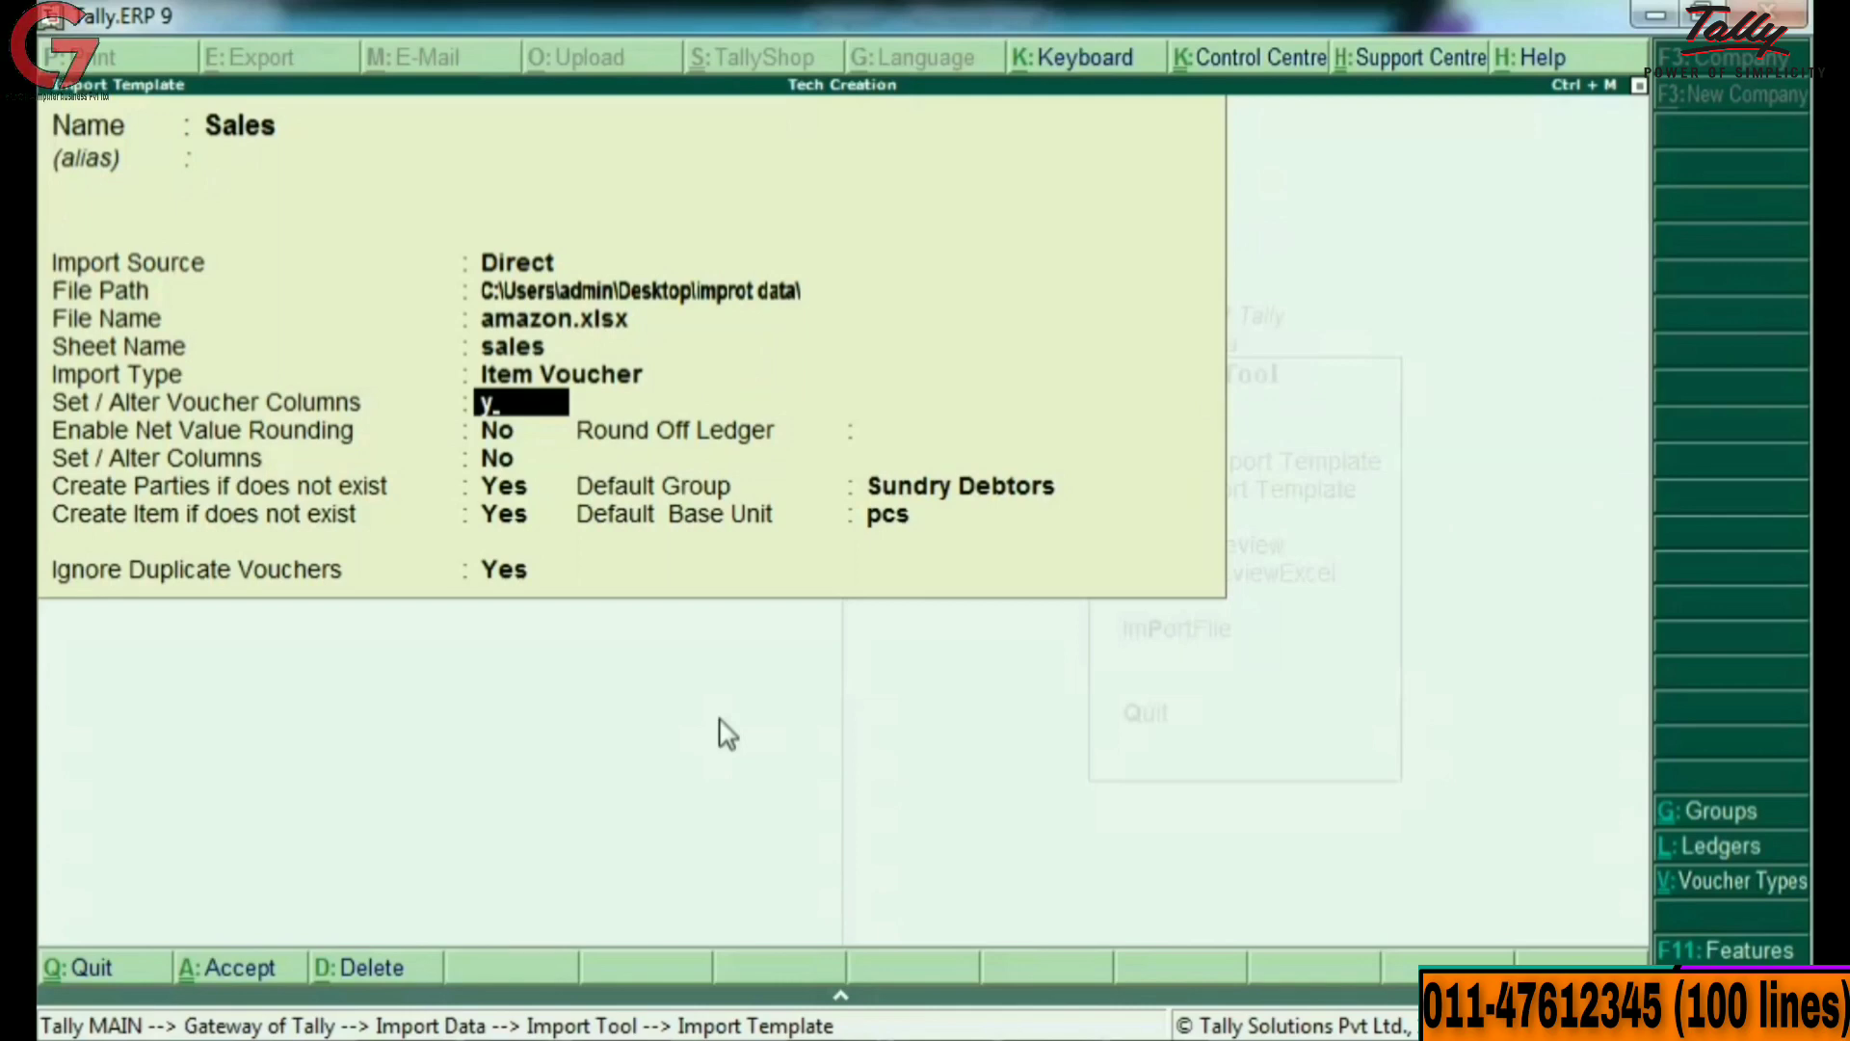
Set Set / Alter Voucher Columns to Yes and check the Voucher Type entries on the amazon workbook's sales sheet.
key("Return")
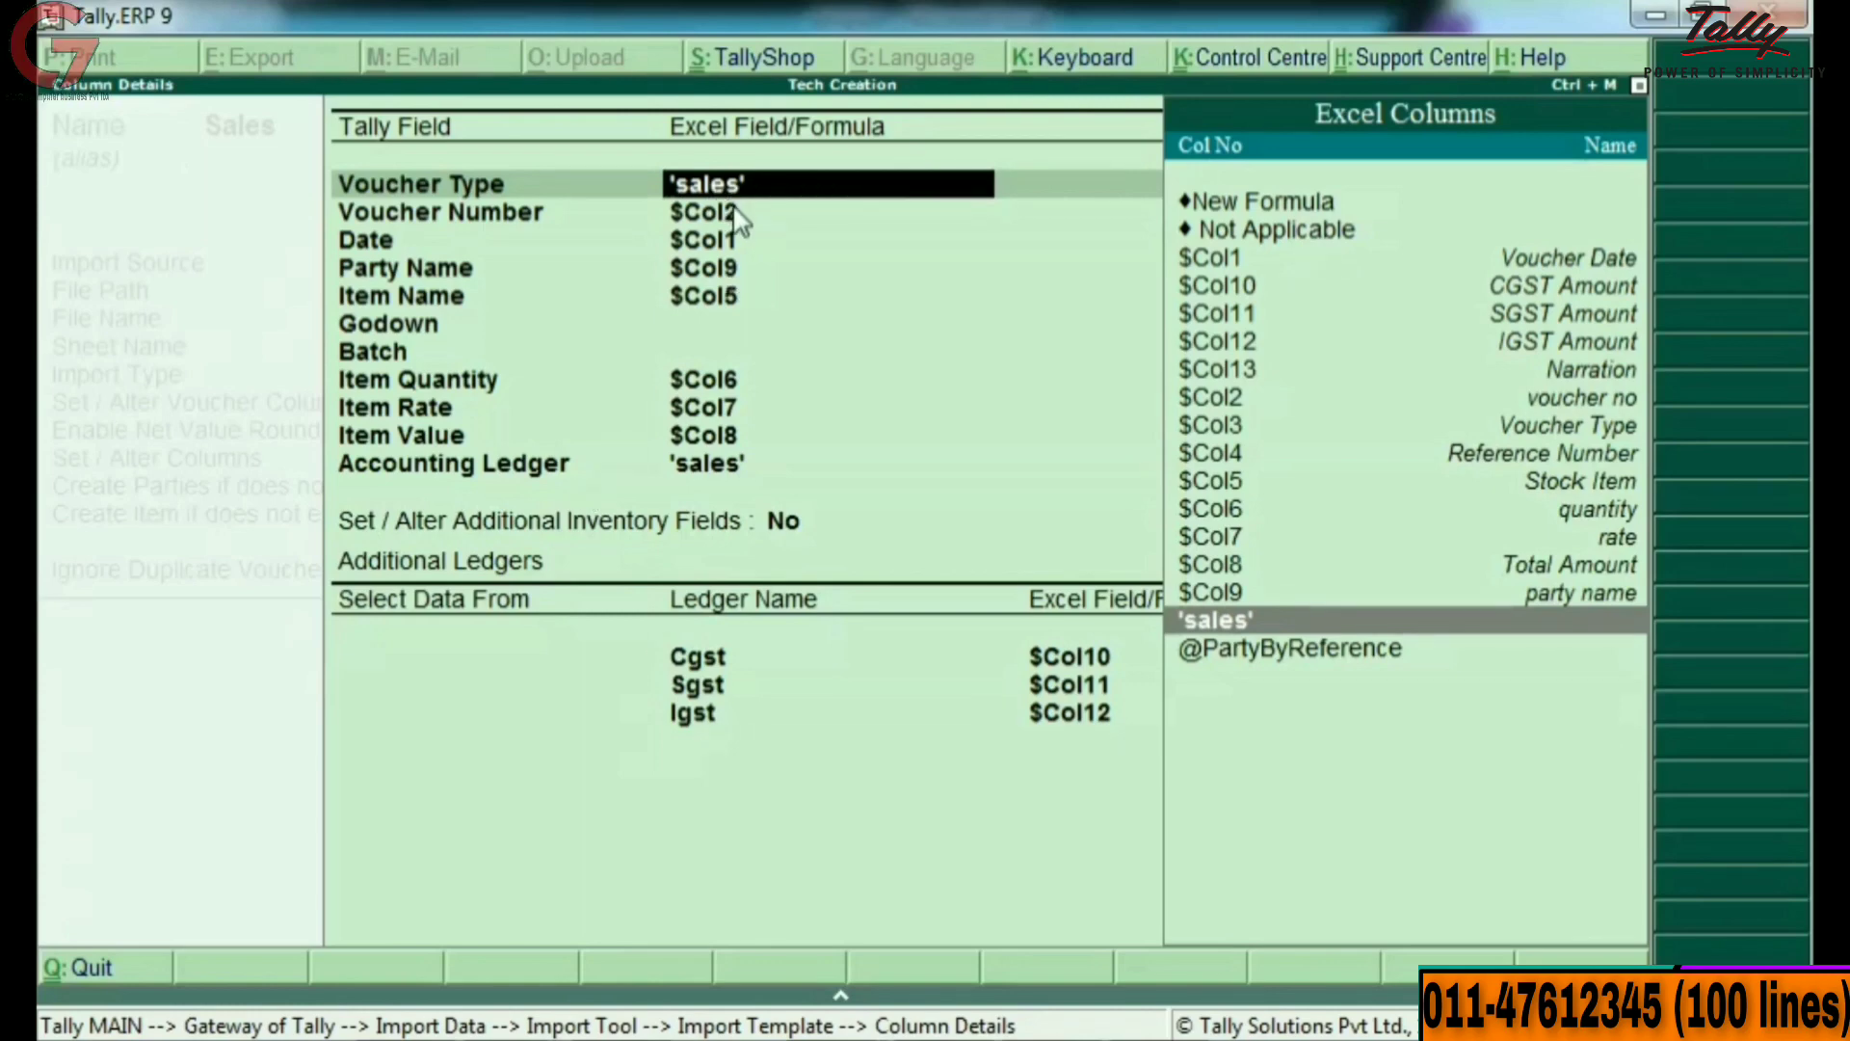
left_click(1049, 1007)
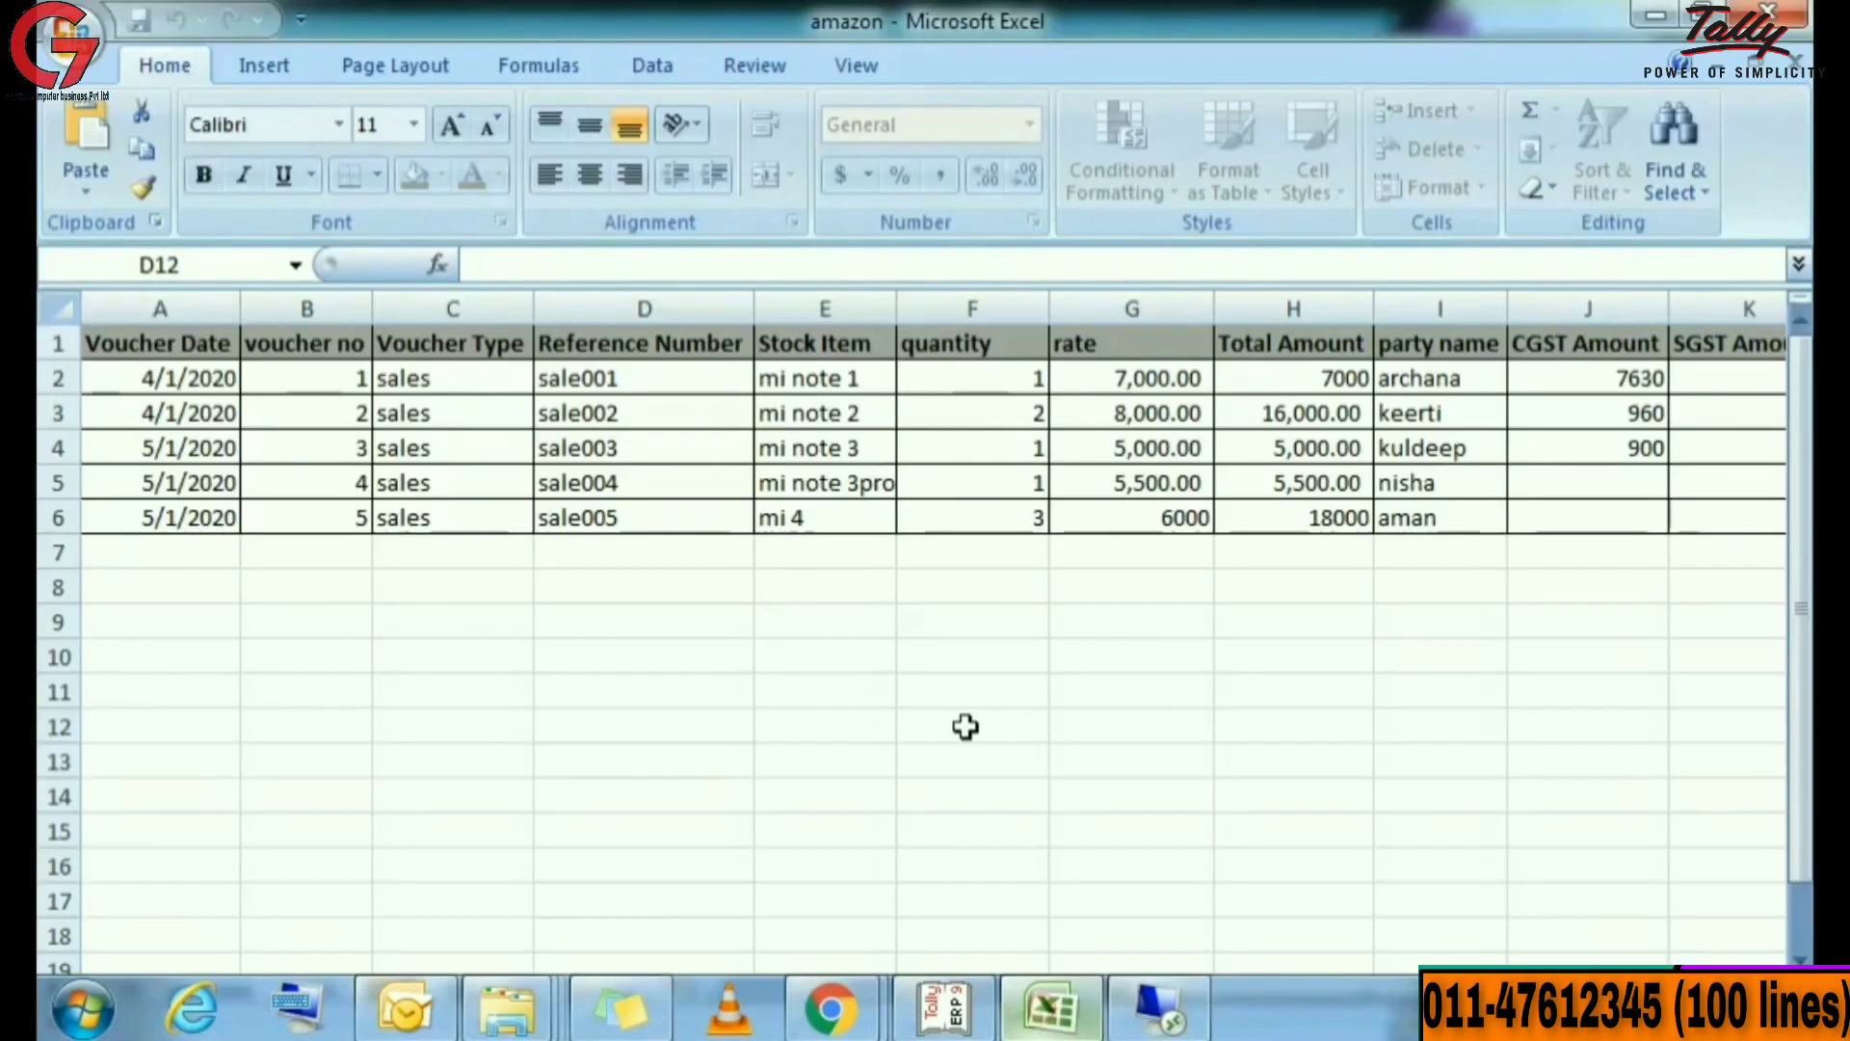
left_click_drag(441, 379, 454, 525)
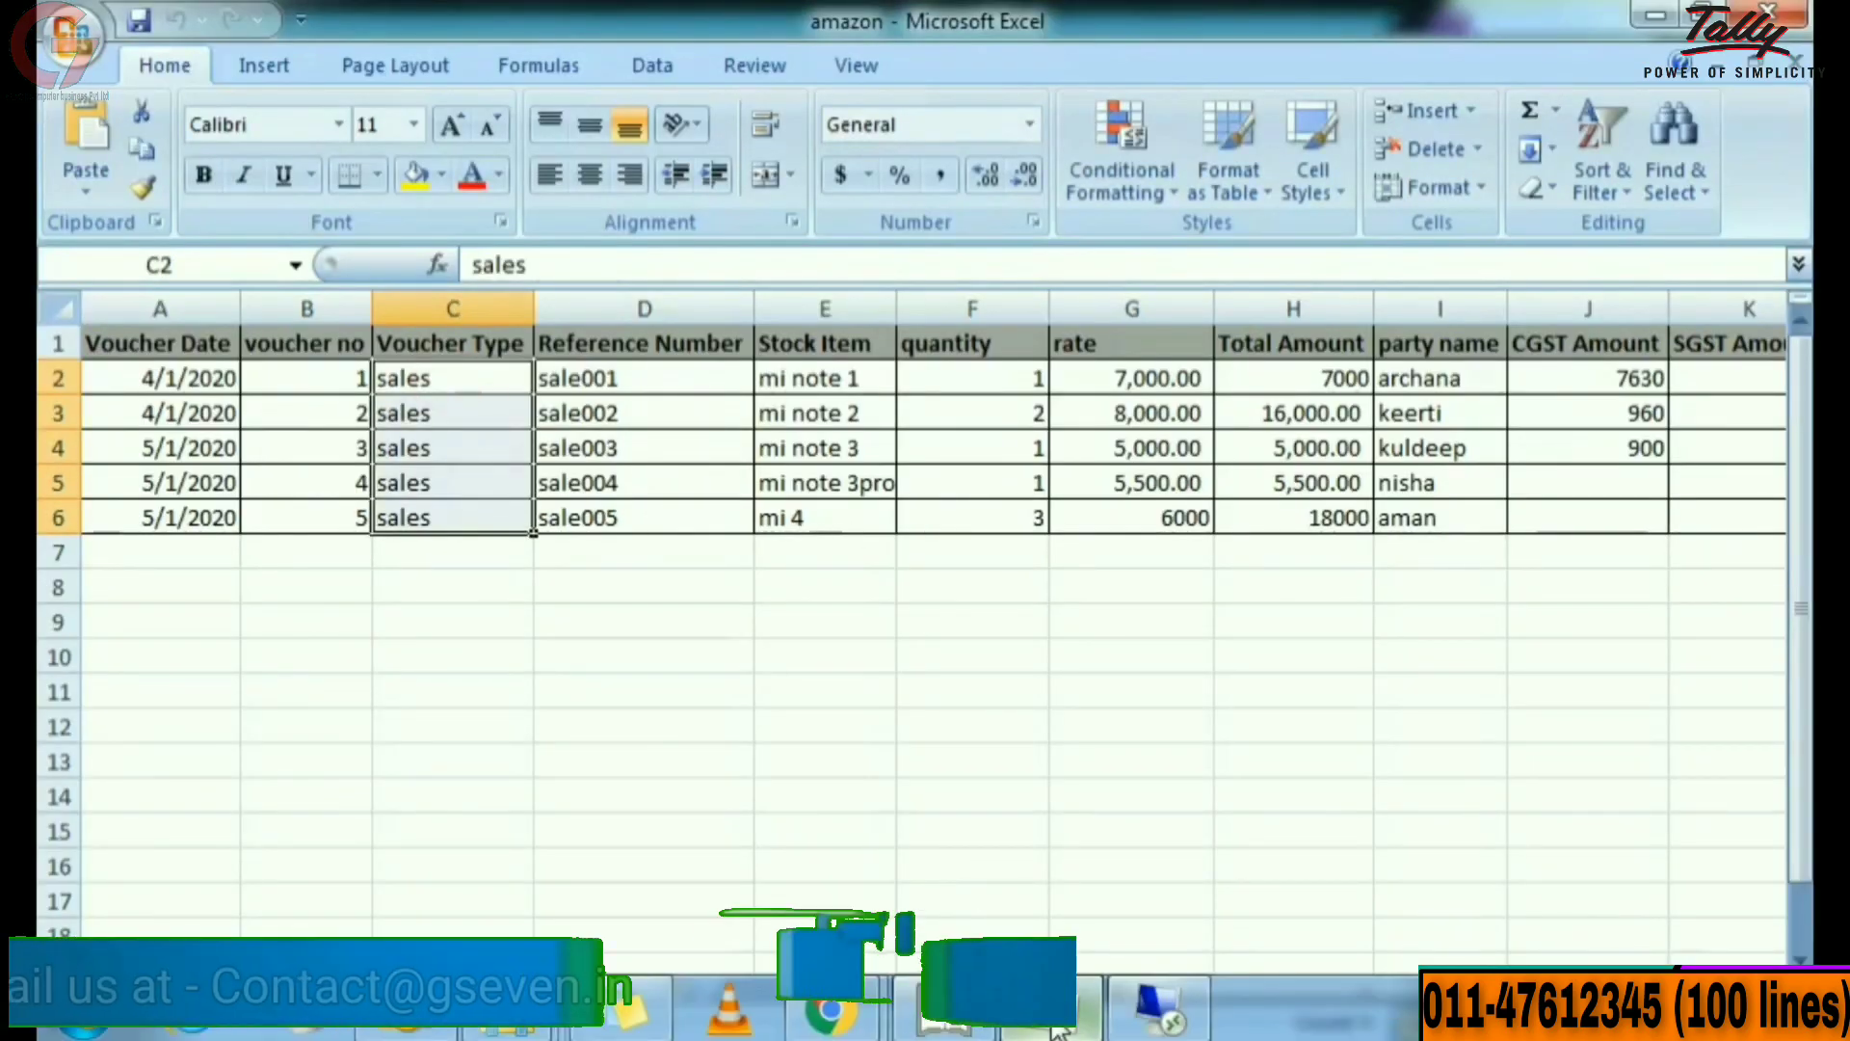
left_click(1055, 1028)
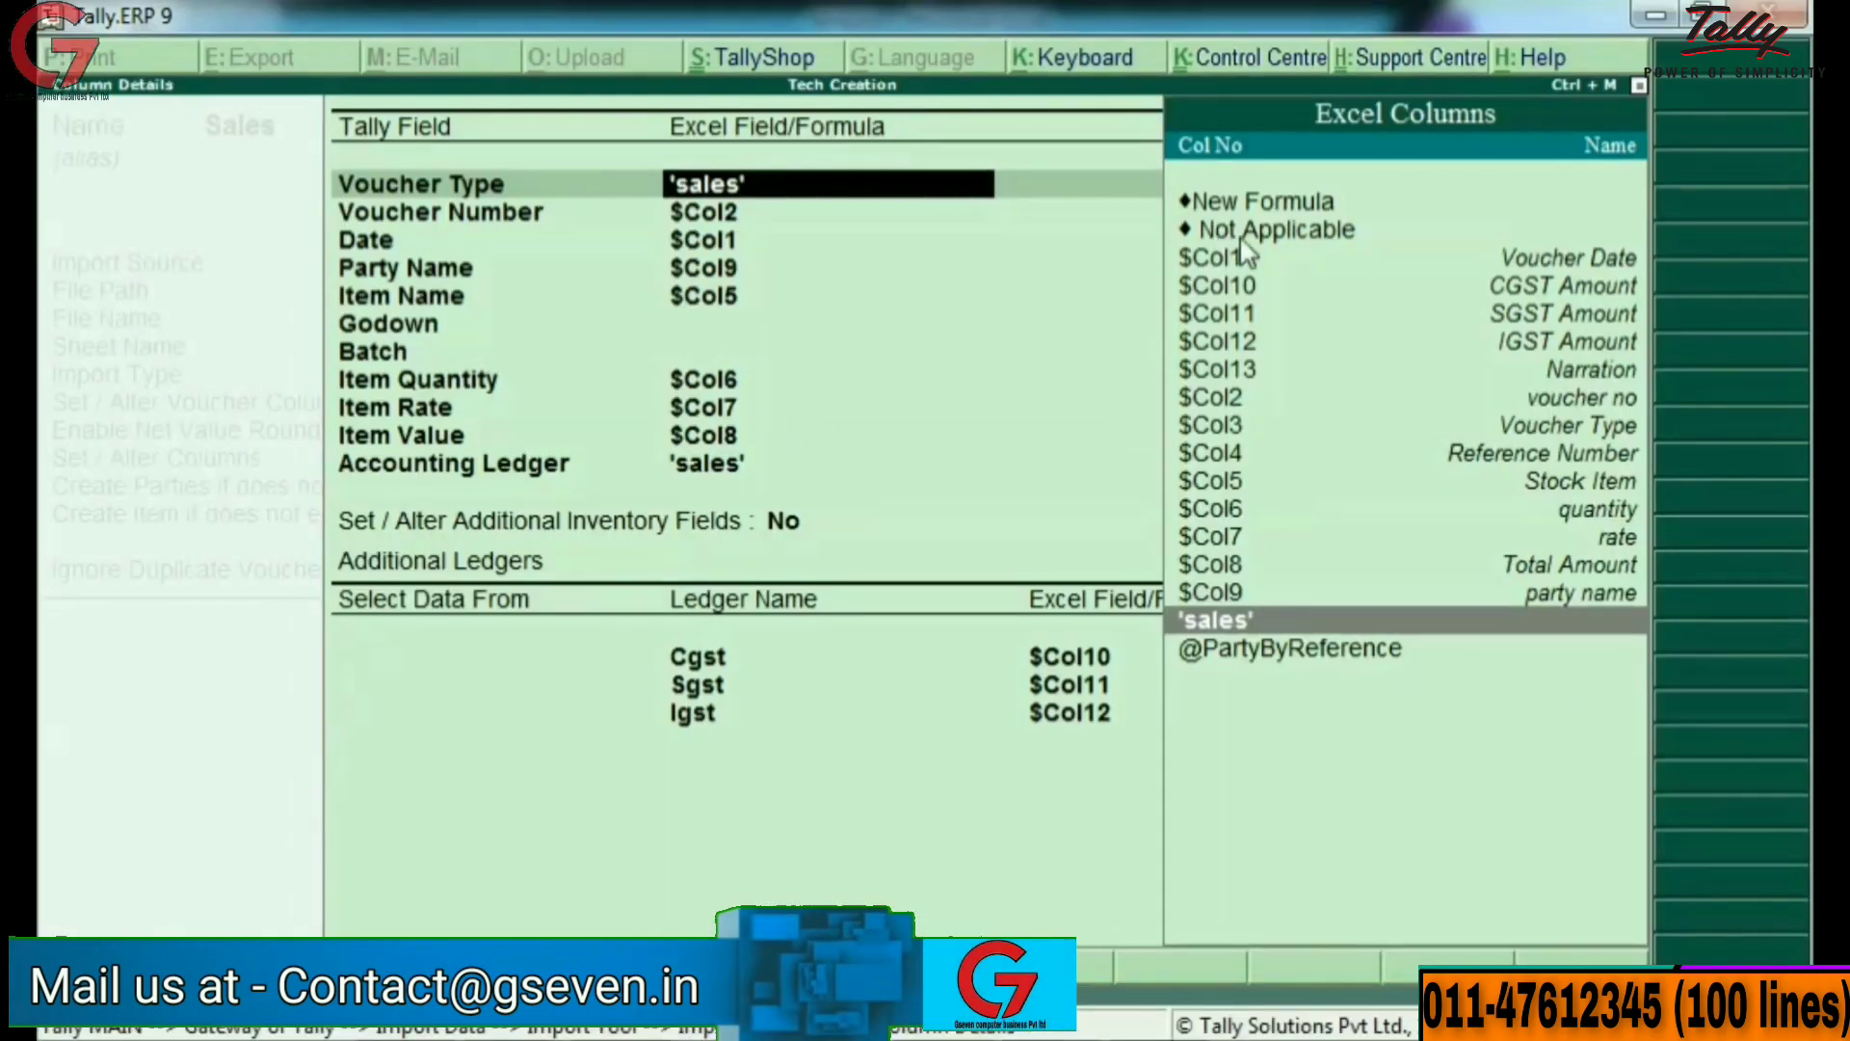
Compare the sales sheet's data columns with the Tally fields and keep 'sales' as the Voucher Type.
left_click(1226, 194)
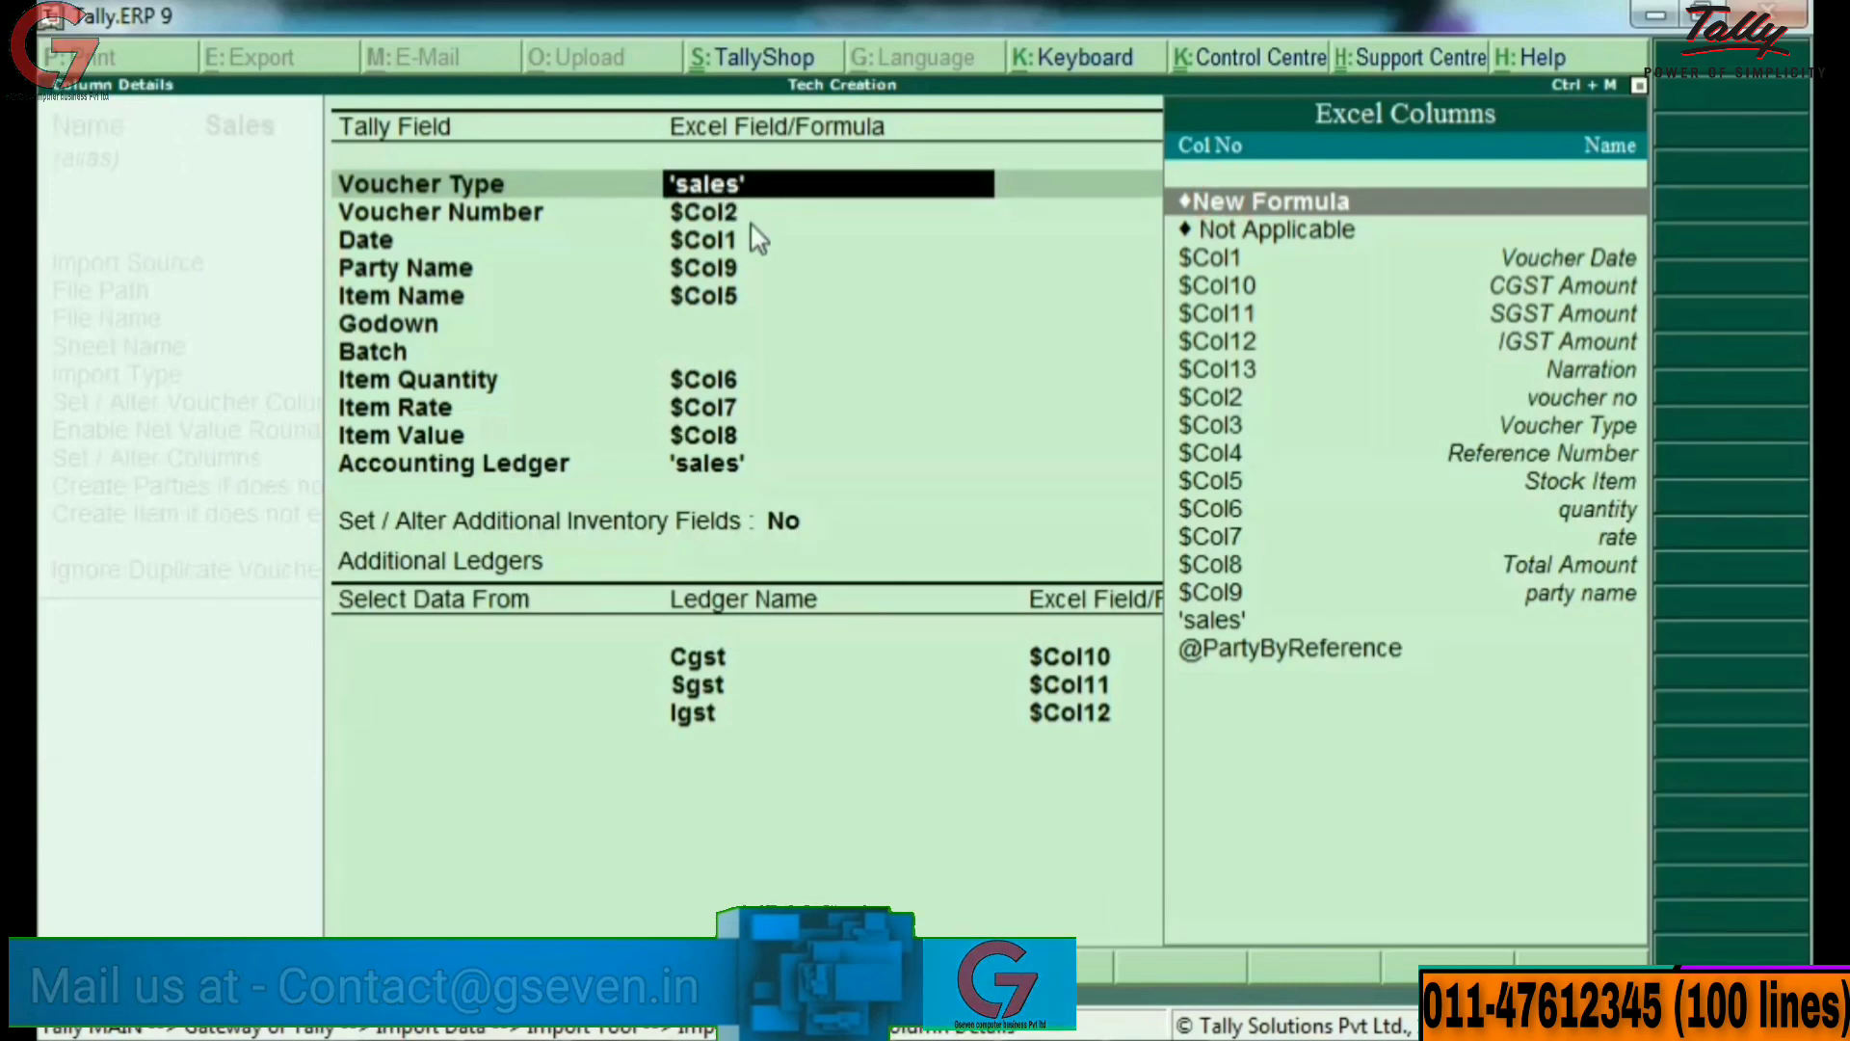
key("alt+Tab")
left_click_drag(145, 356, 1549, 492)
key("alt+Tab")
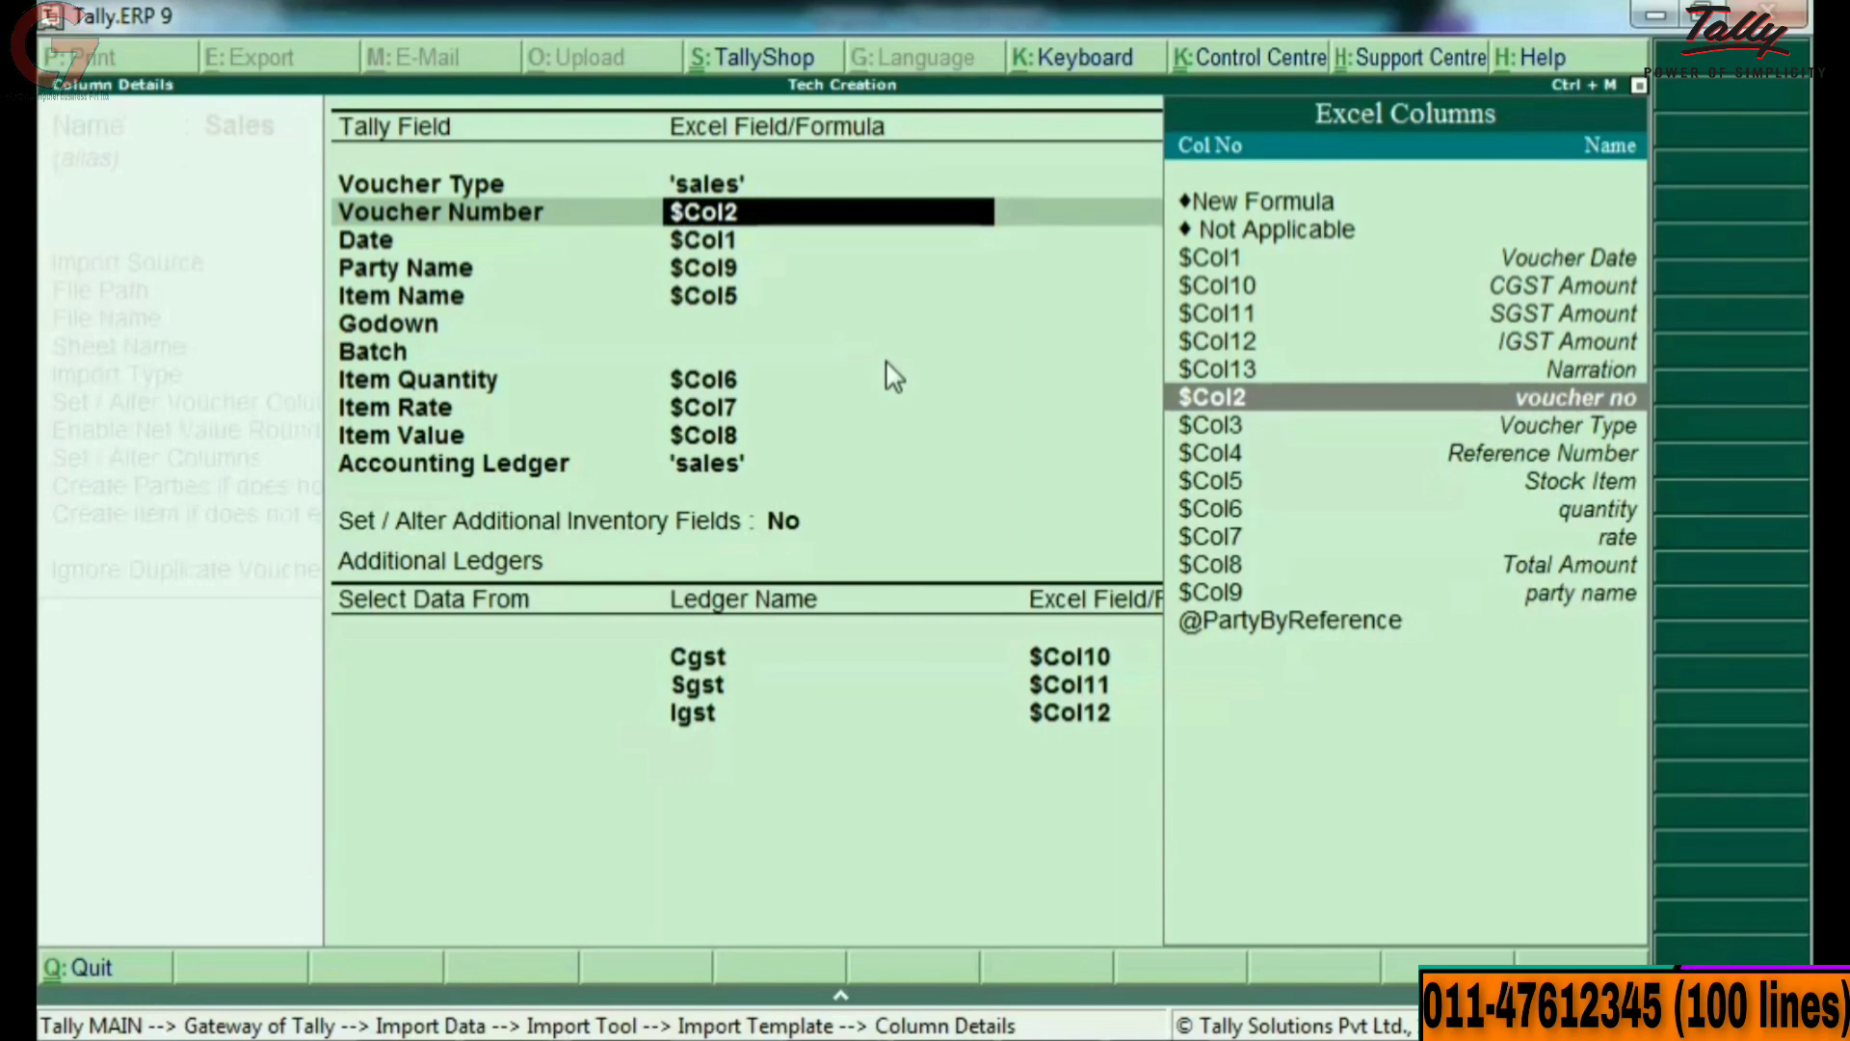
Keep Voucher Number mapped to $Col2, Date to $Col1, Party Name to $Col9 and Item Name to $Col5.
key("Return")
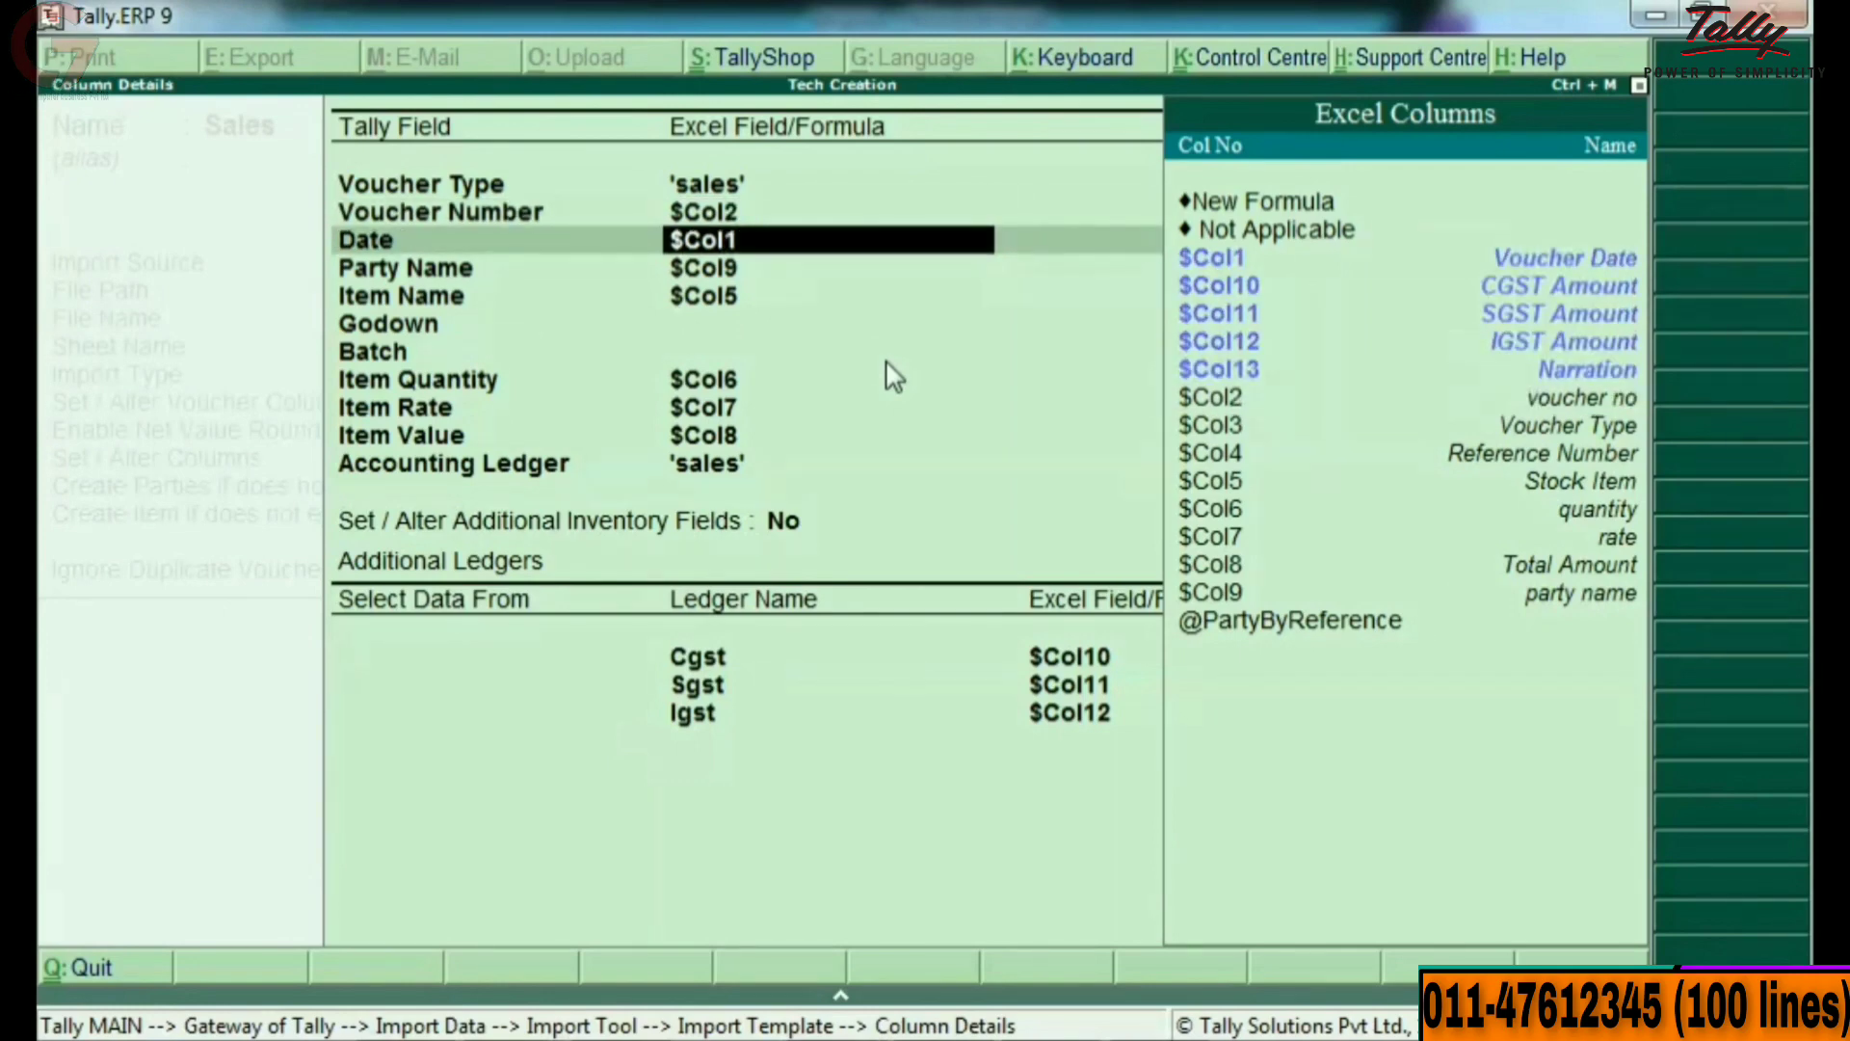
key("Return")
key("Return")
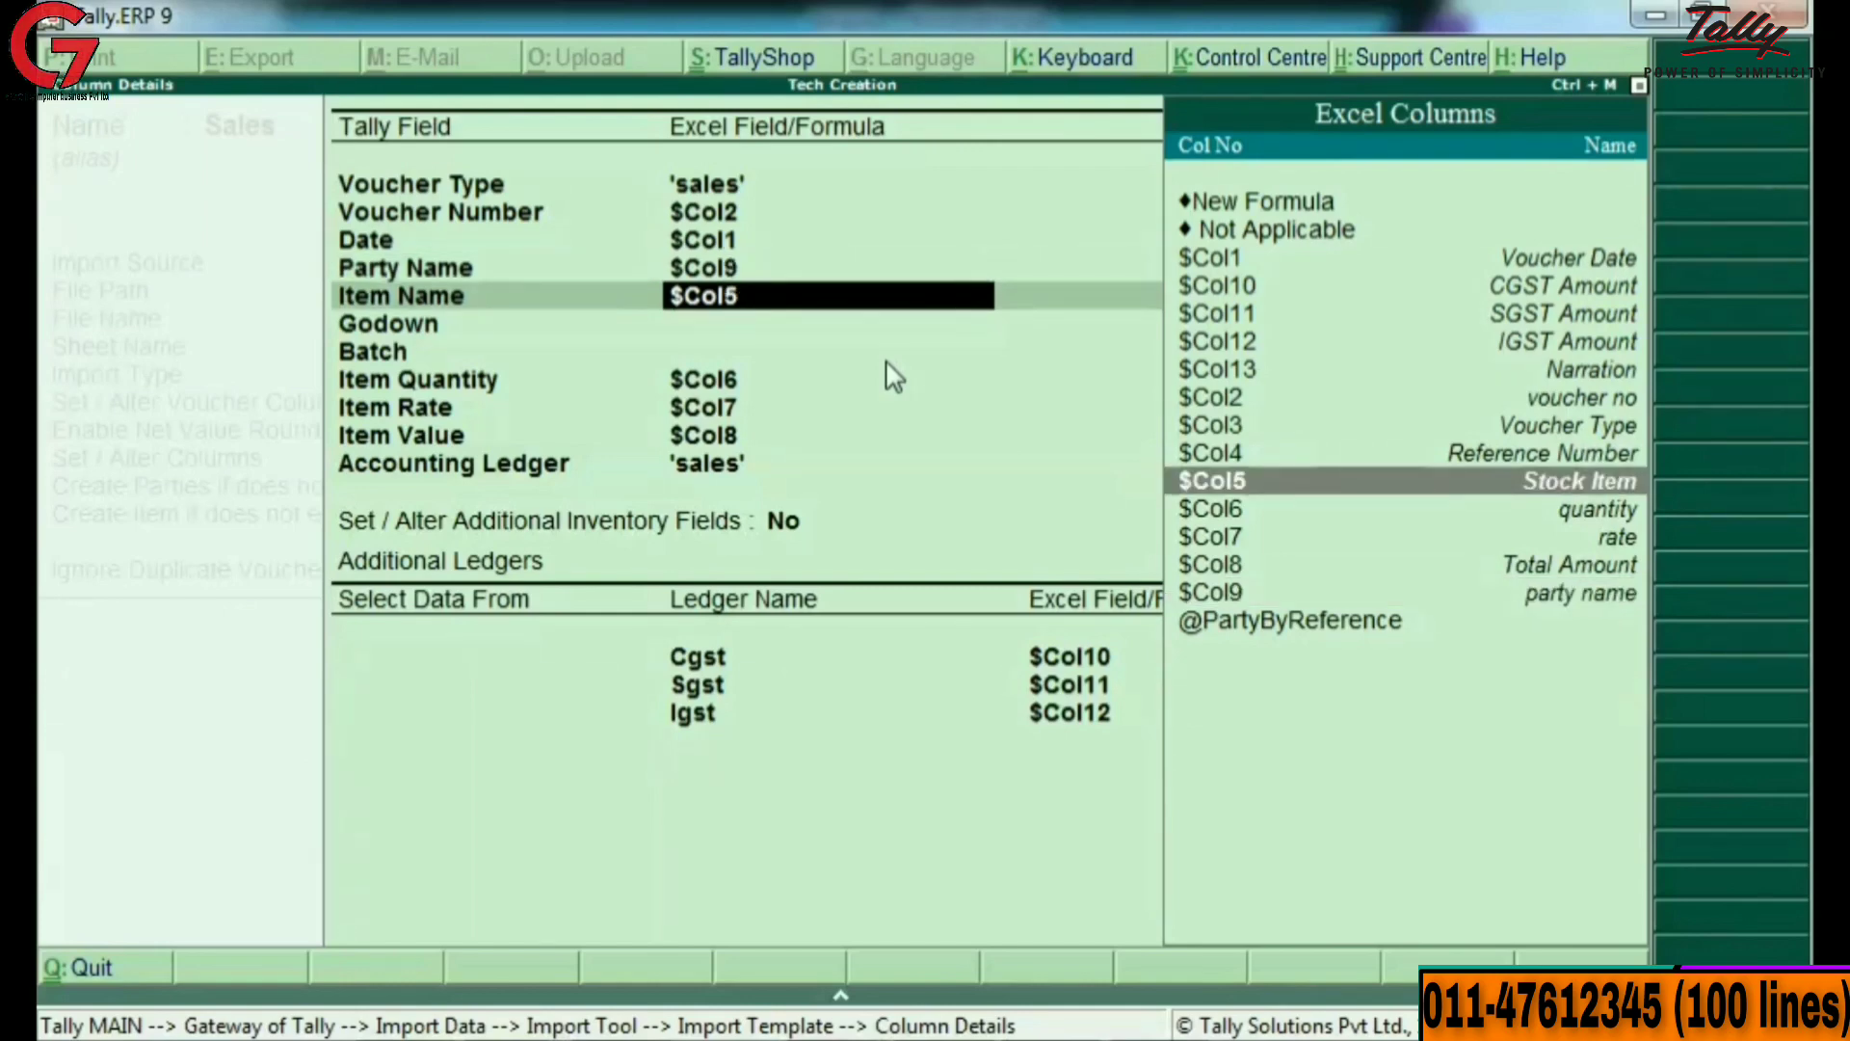
key("Return")
Set both the Godown and Batch fields to Not Applicable in the column details.
key("Down")
key("Return")
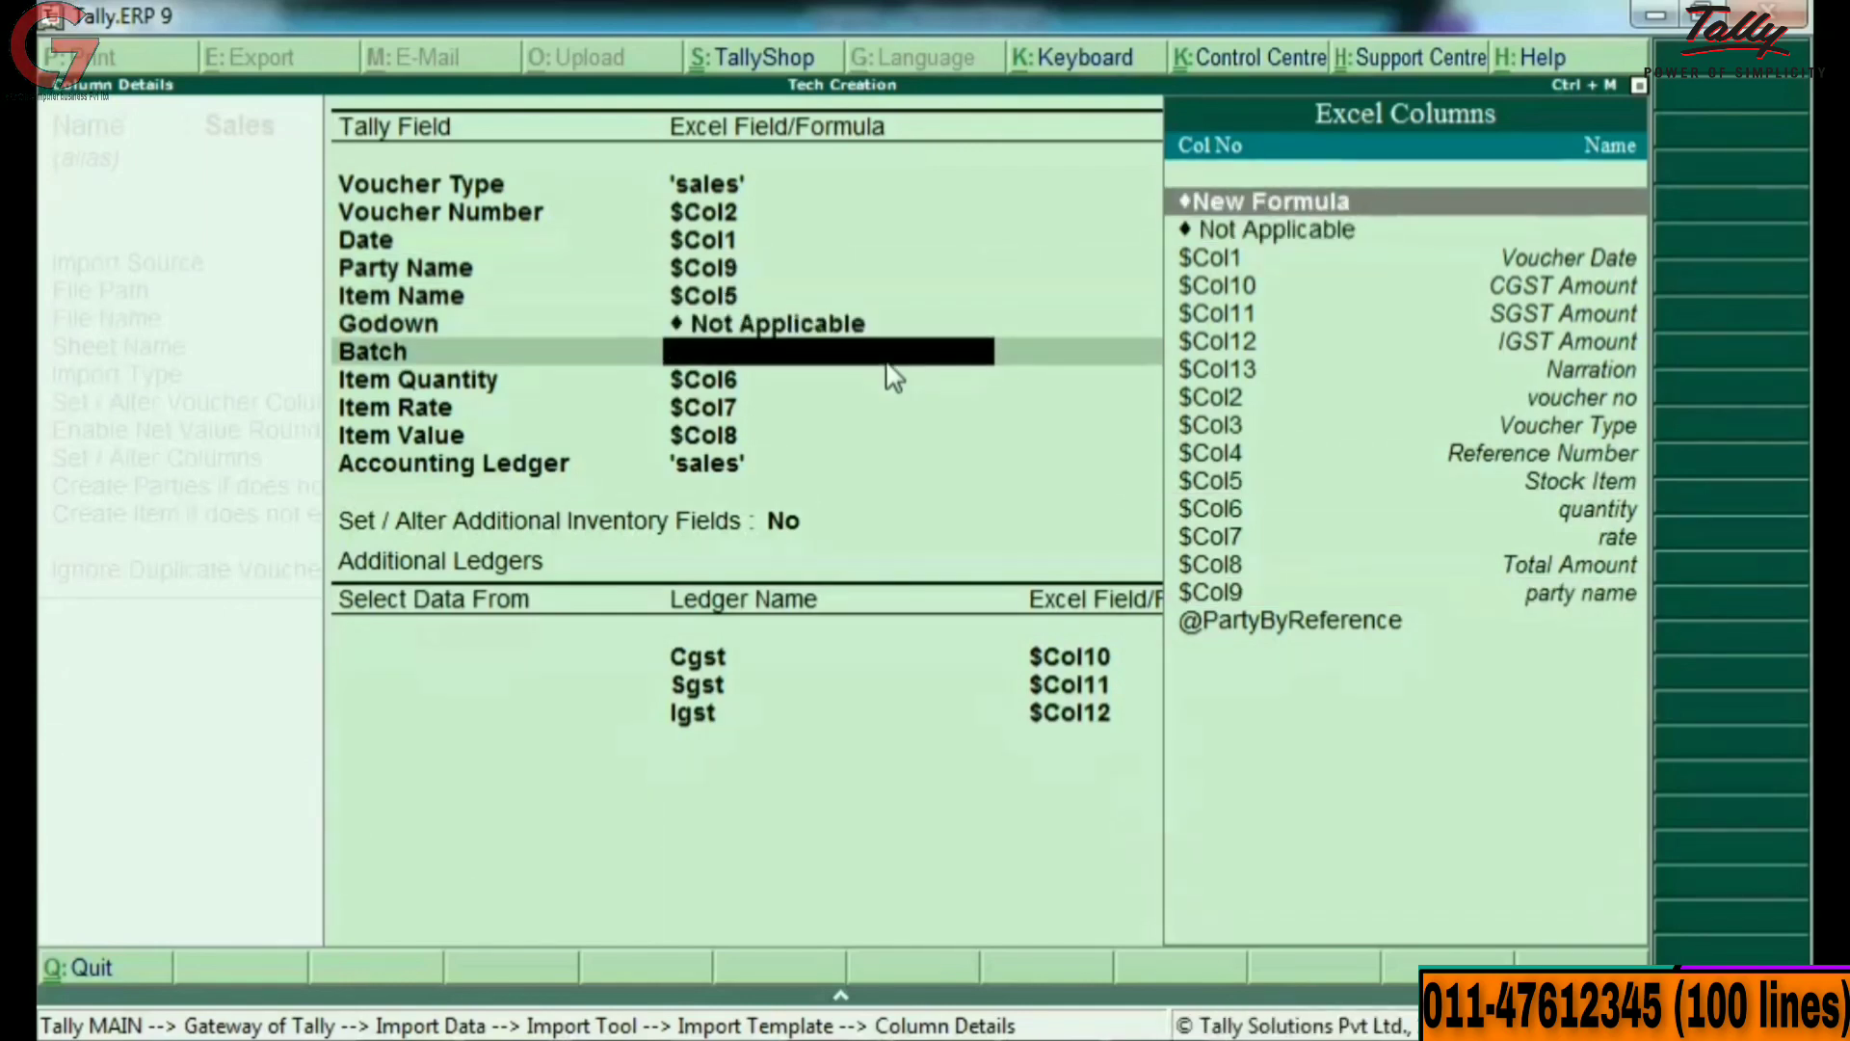
key("Down")
key("Return")
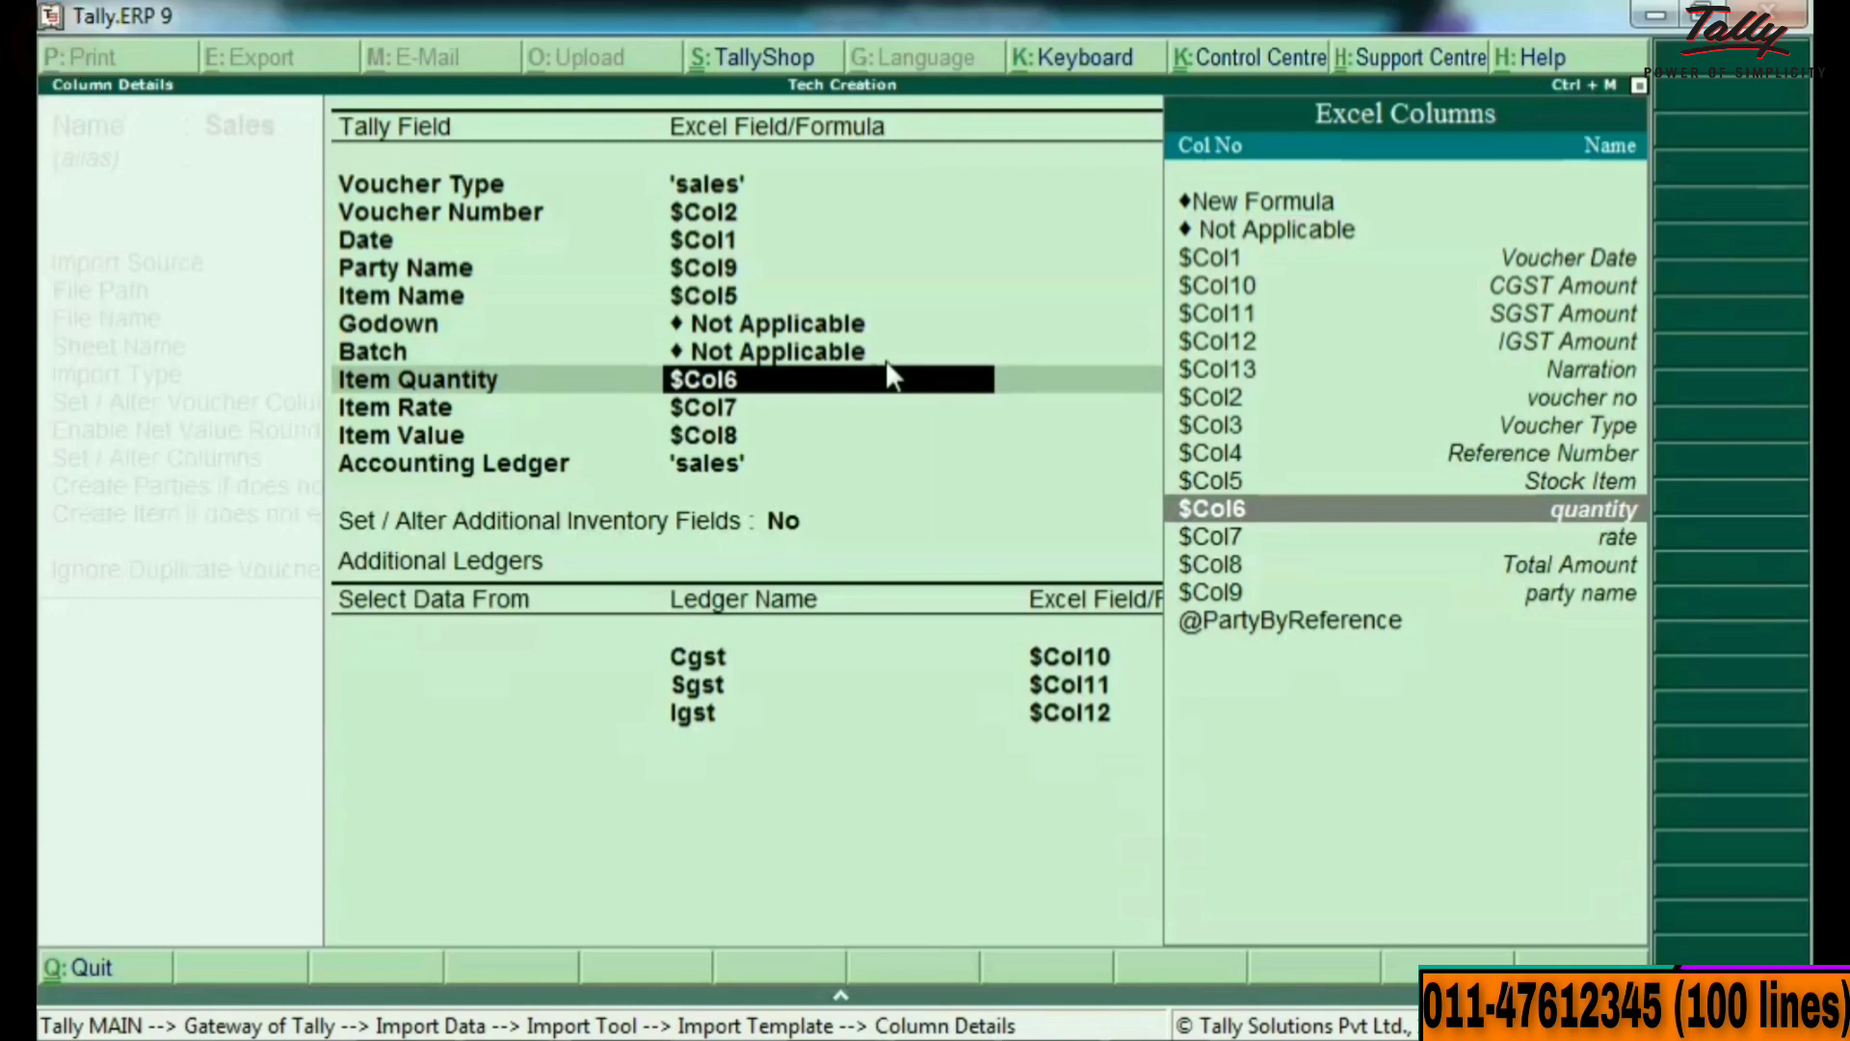
Keep Item Quantity as $Col6, Item Rate $Col7, Item Value $Col8, Accounting Ledger 'sales' and Narration $Col13, with additional inventory fields set to No.
key("Return")
key("Return")
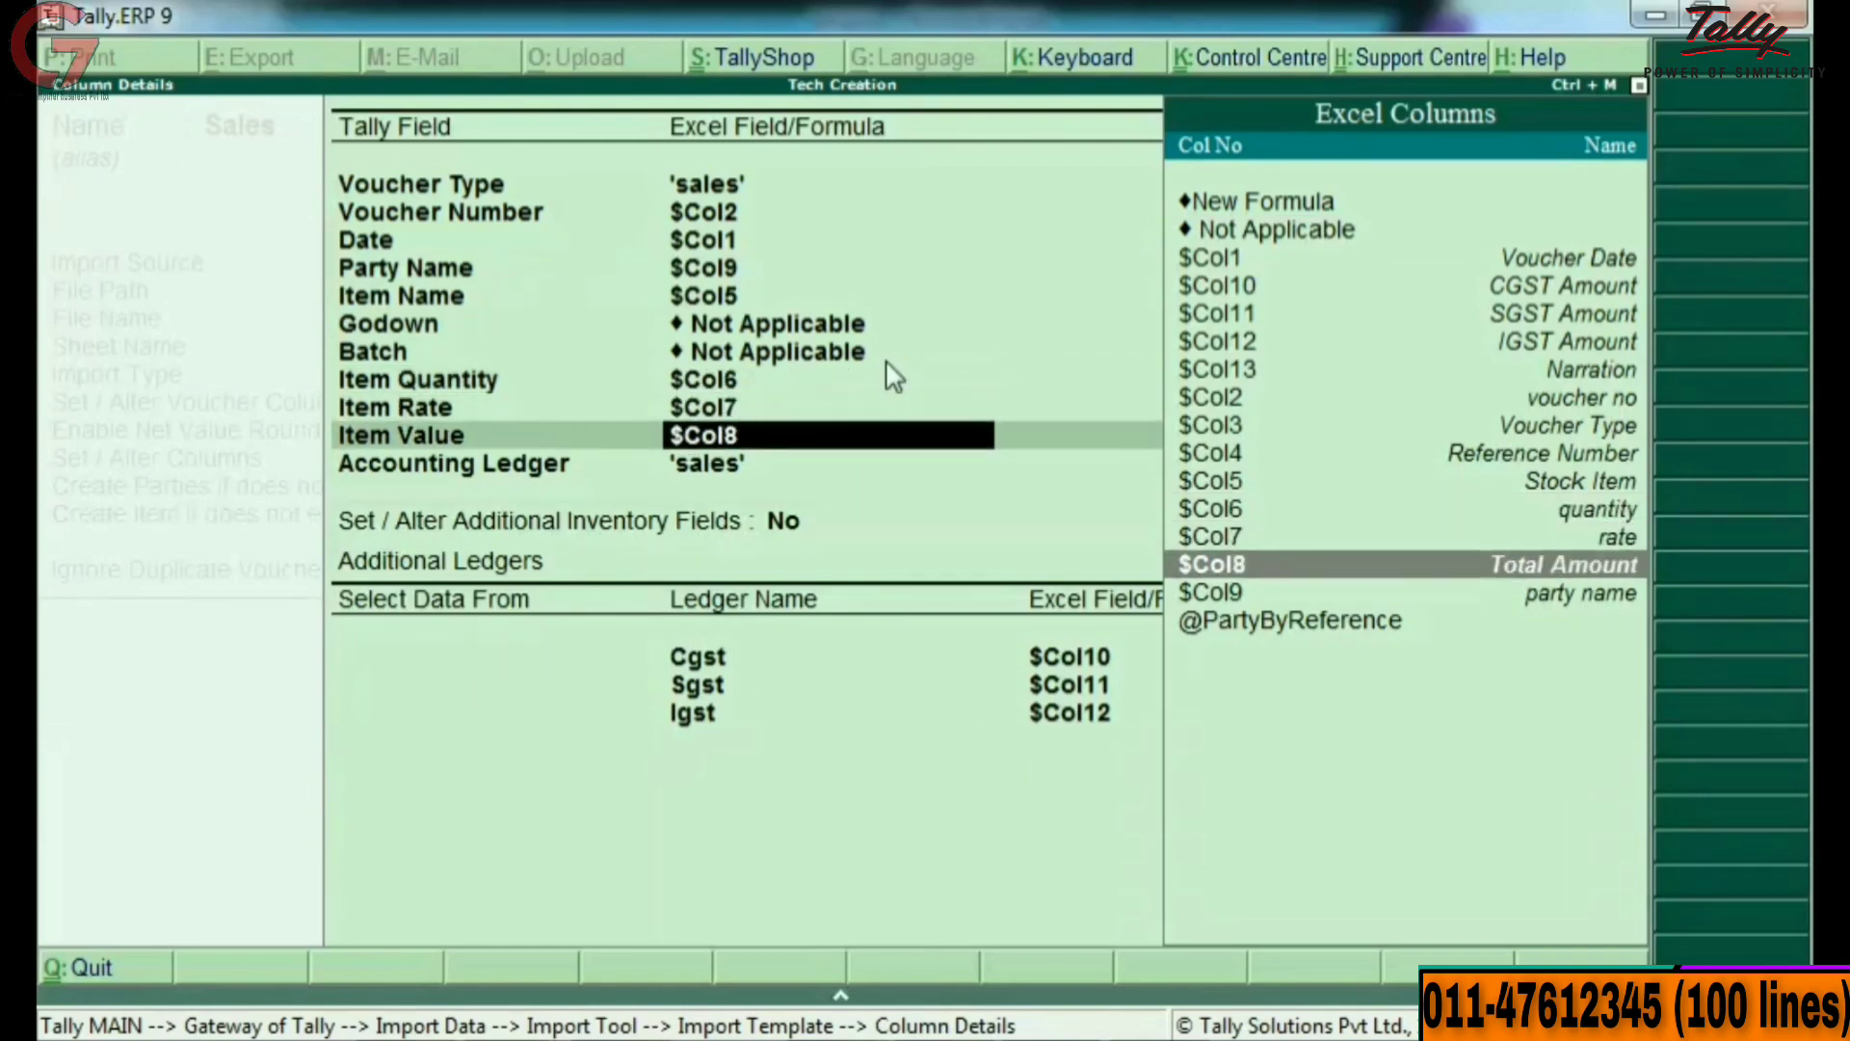
key("Return")
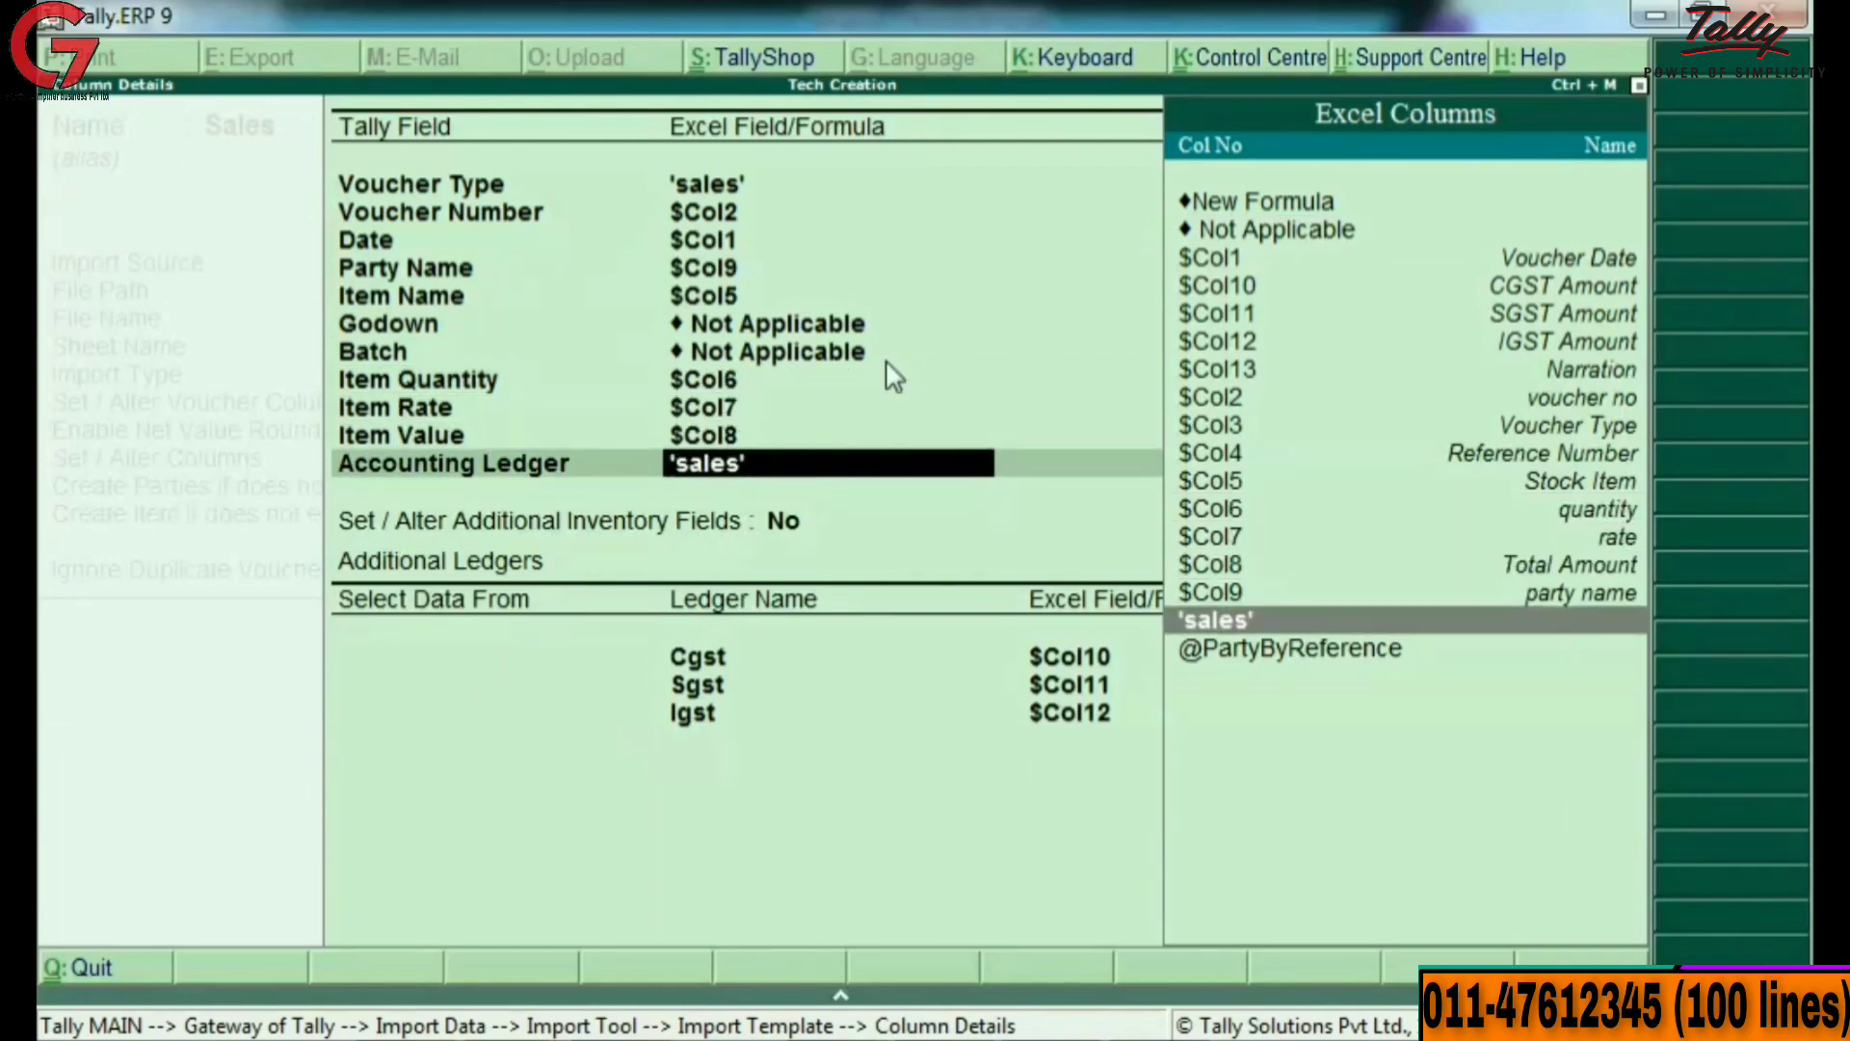
key("Return")
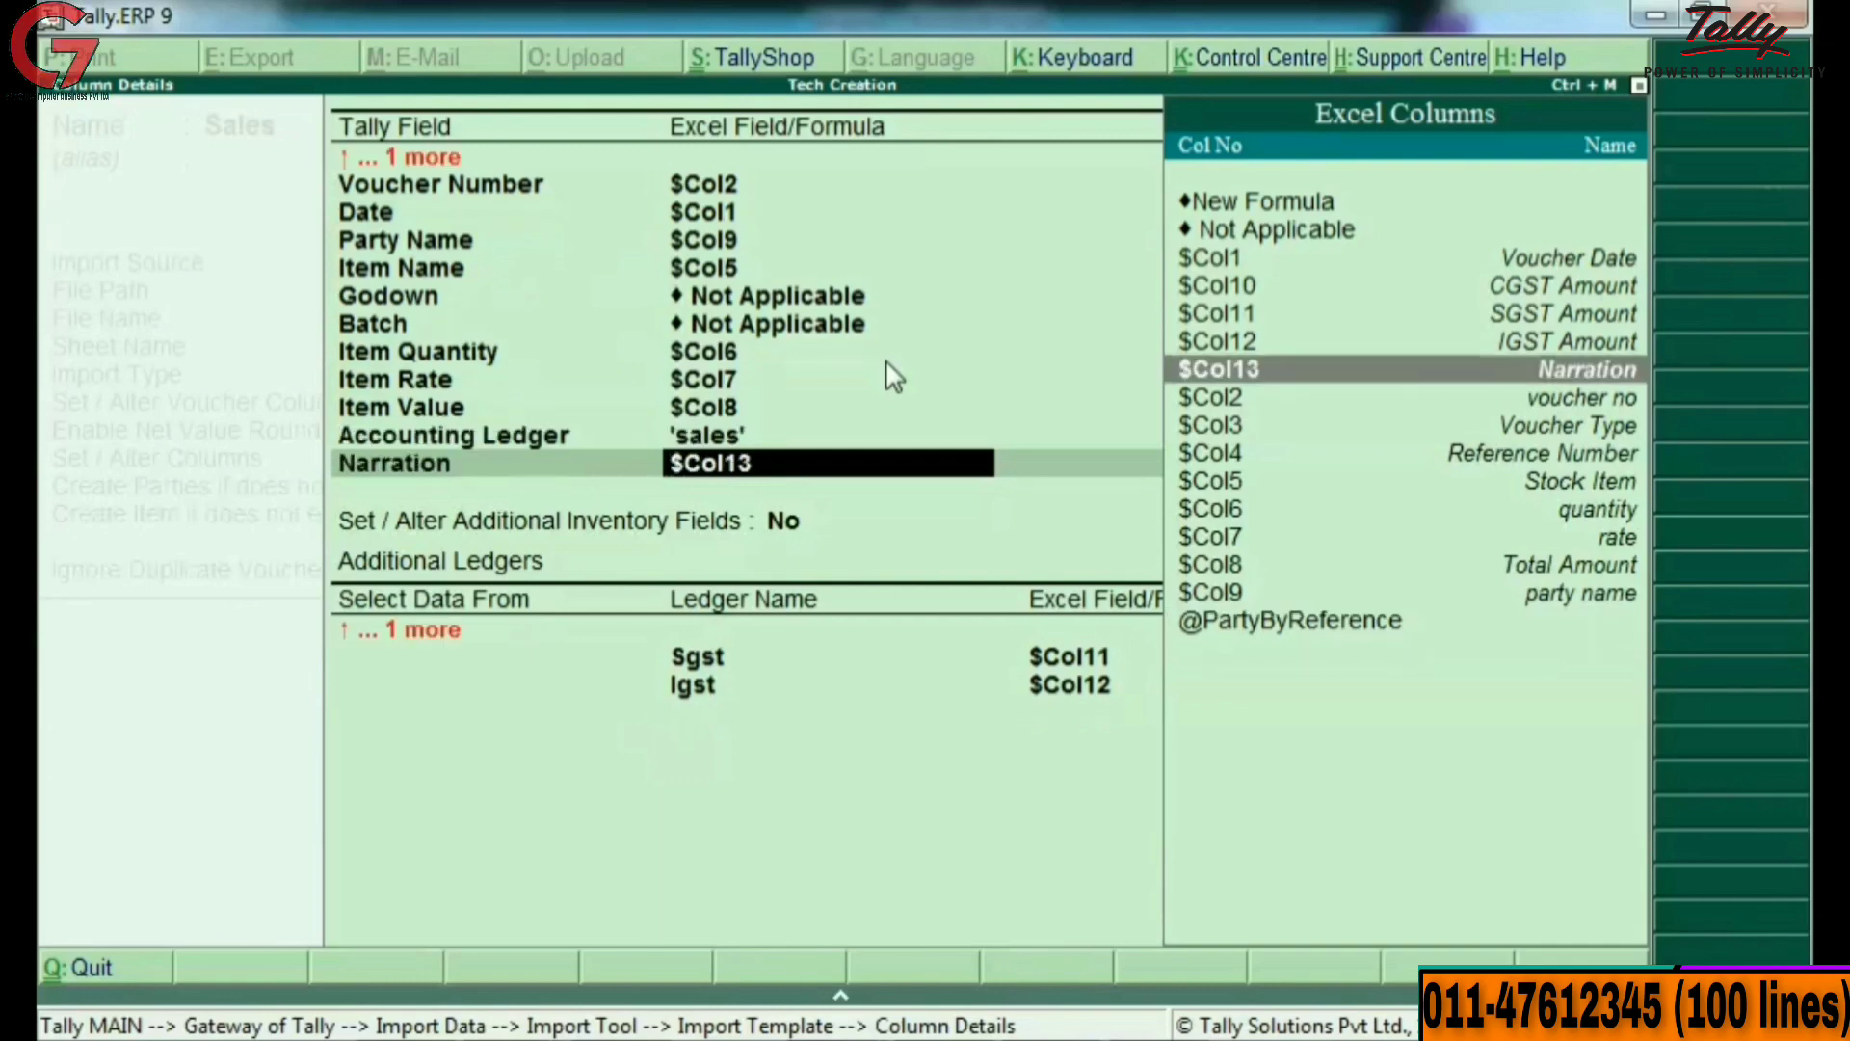
key("Return")
key("Return")
Choose the Cgst ledger as the first additional ledger and keep it mapped to $Col10, CGST Amount.
key("Down")
key("Down")
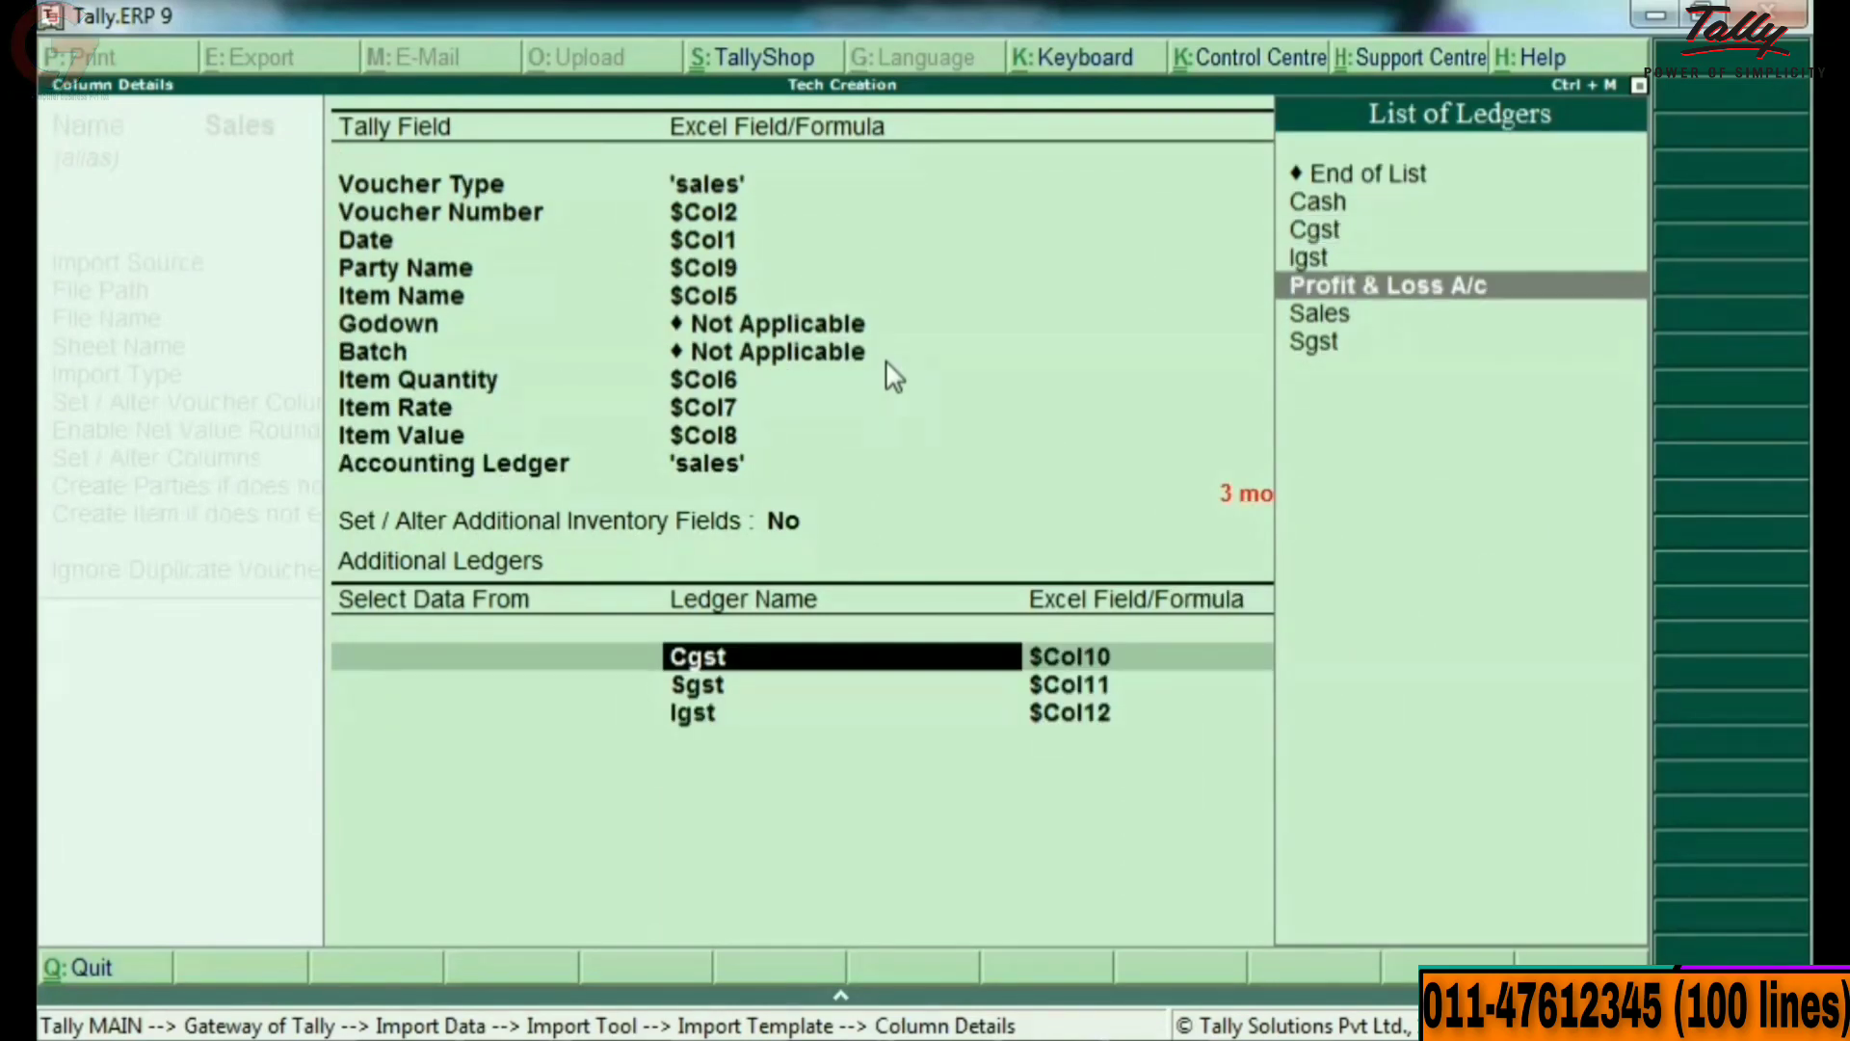
key("Up")
key("Up")
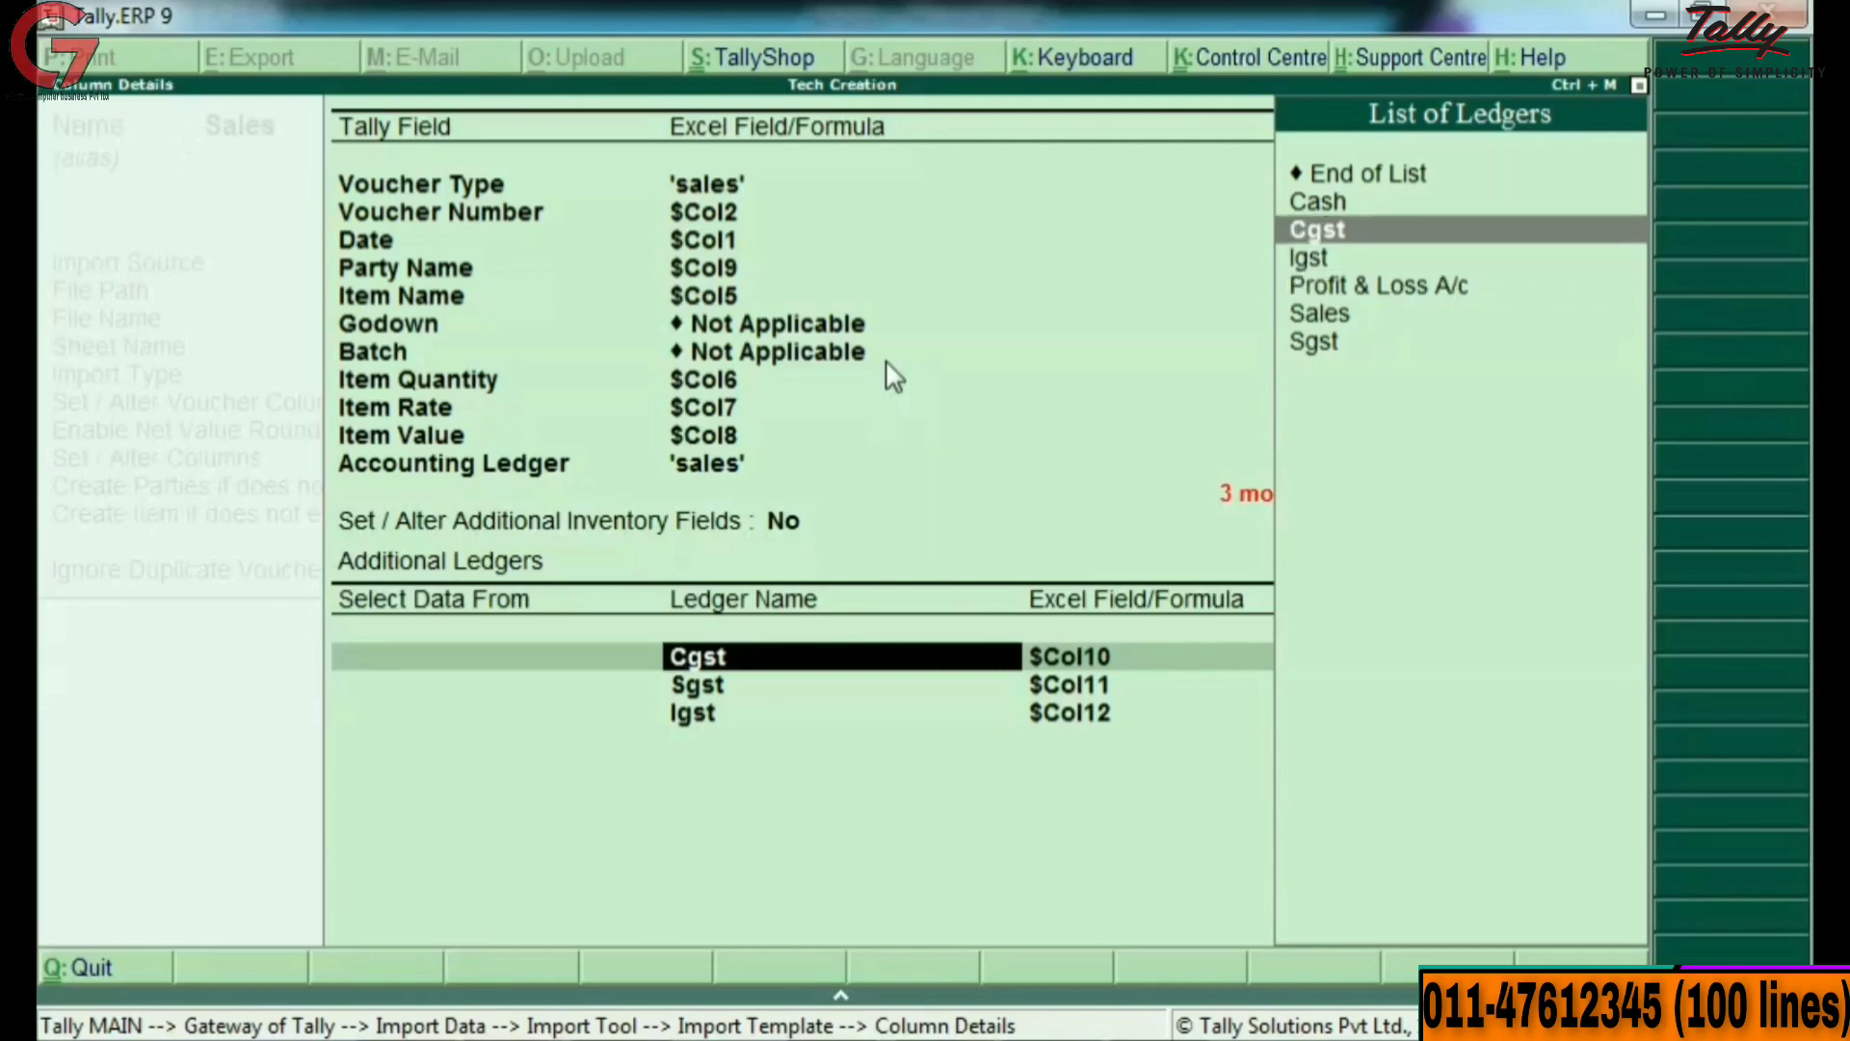
key("Return")
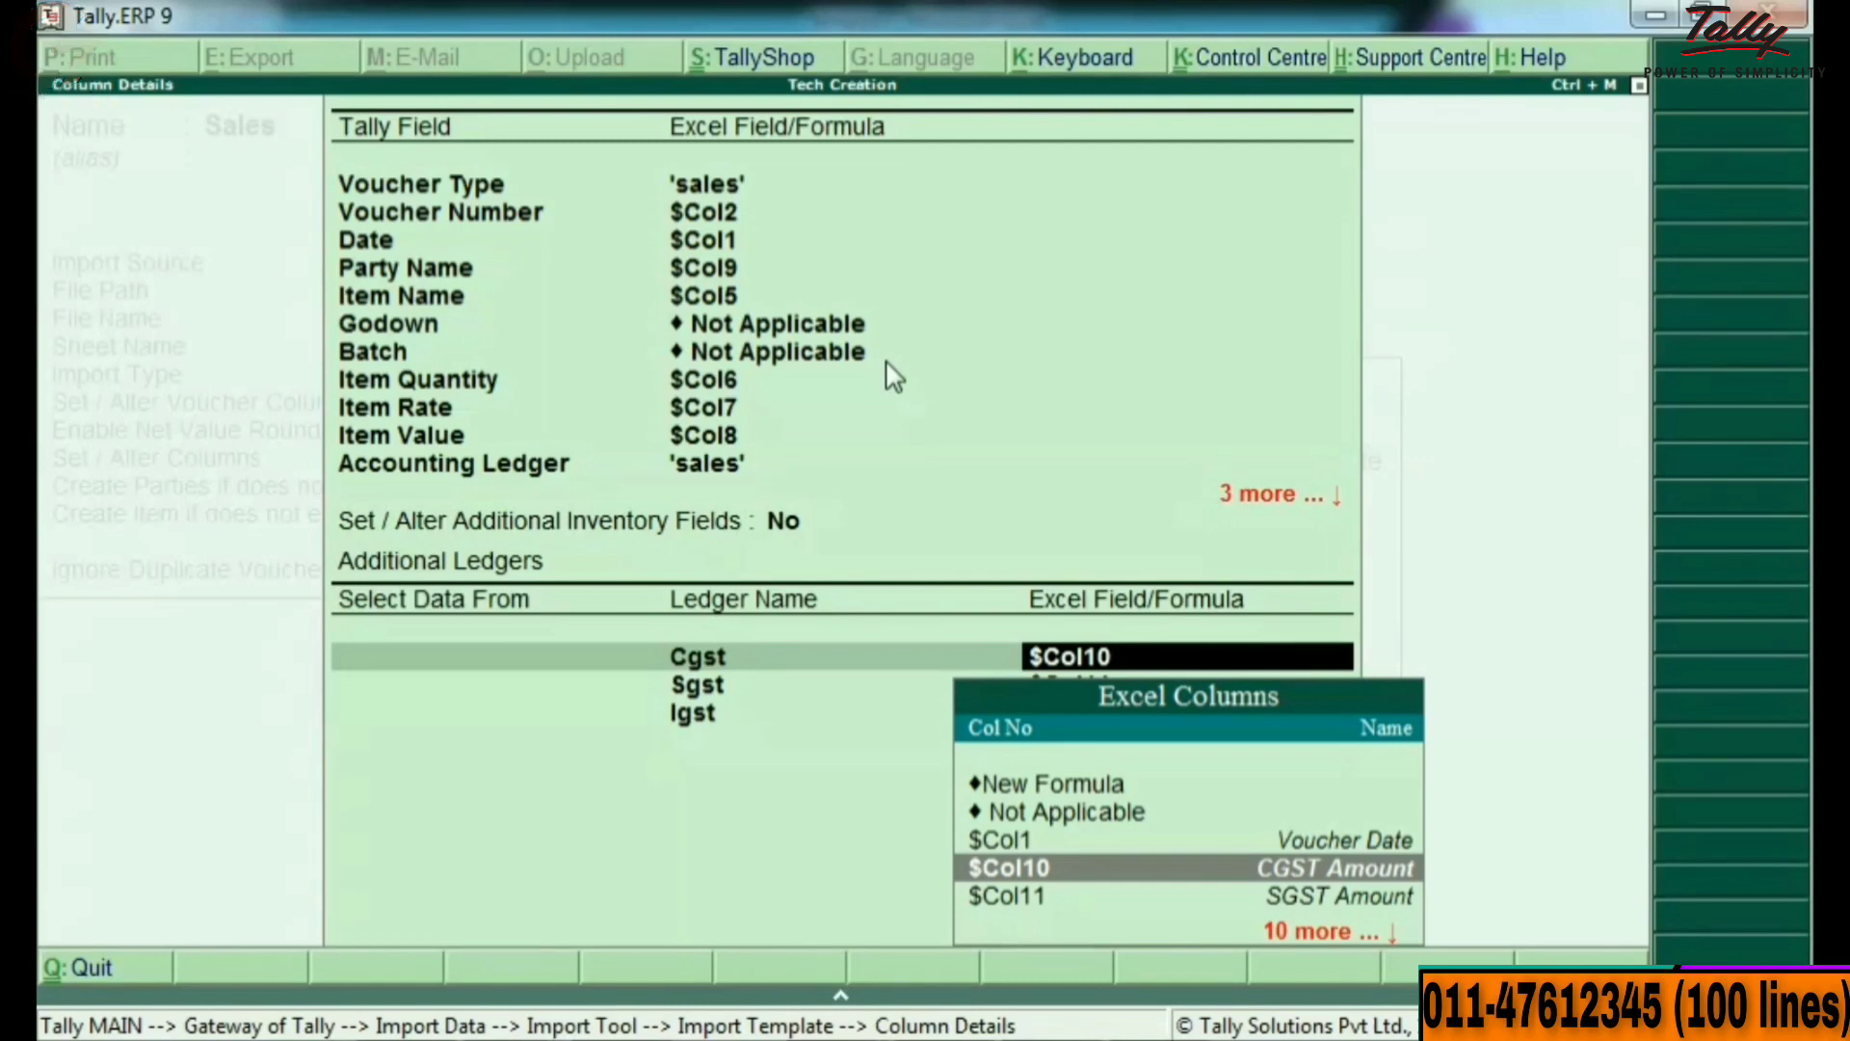
key("Return")
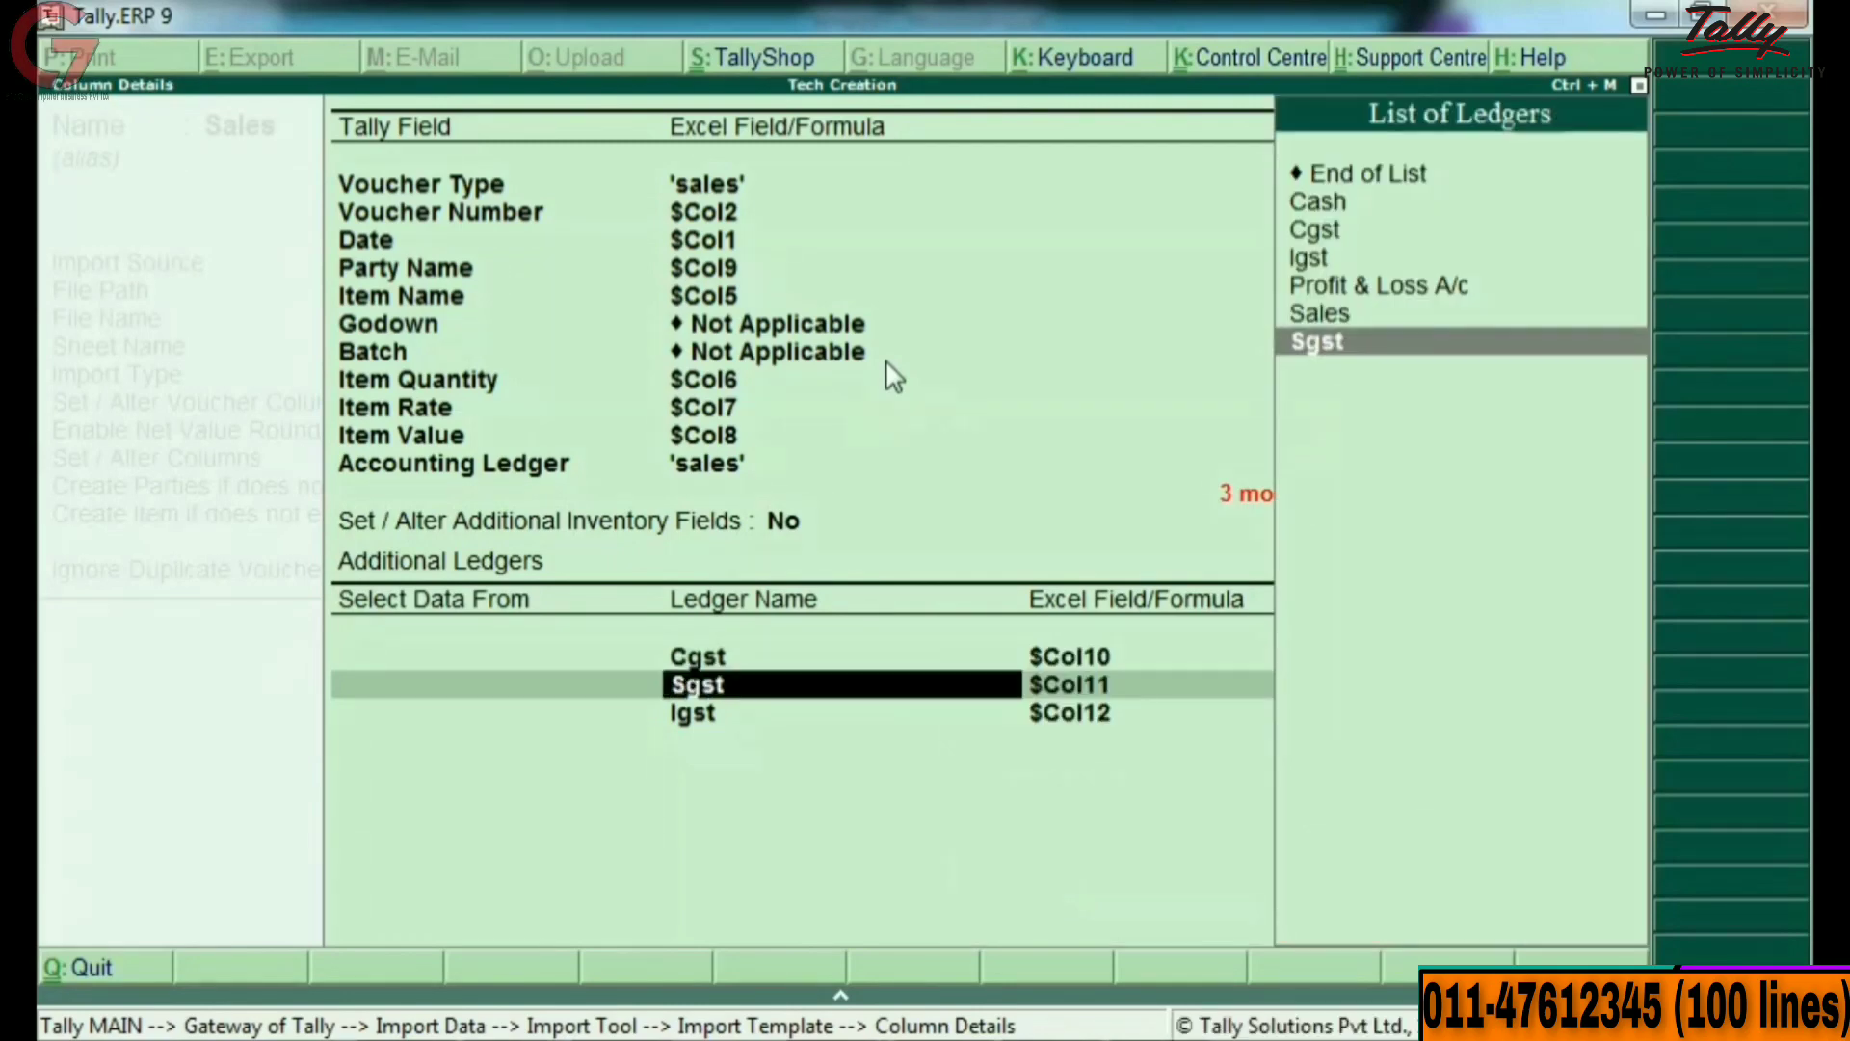
Keep Sgst mapped to $Col11 and Igst to $Col12, and end the additional ledgers list.
key("Return")
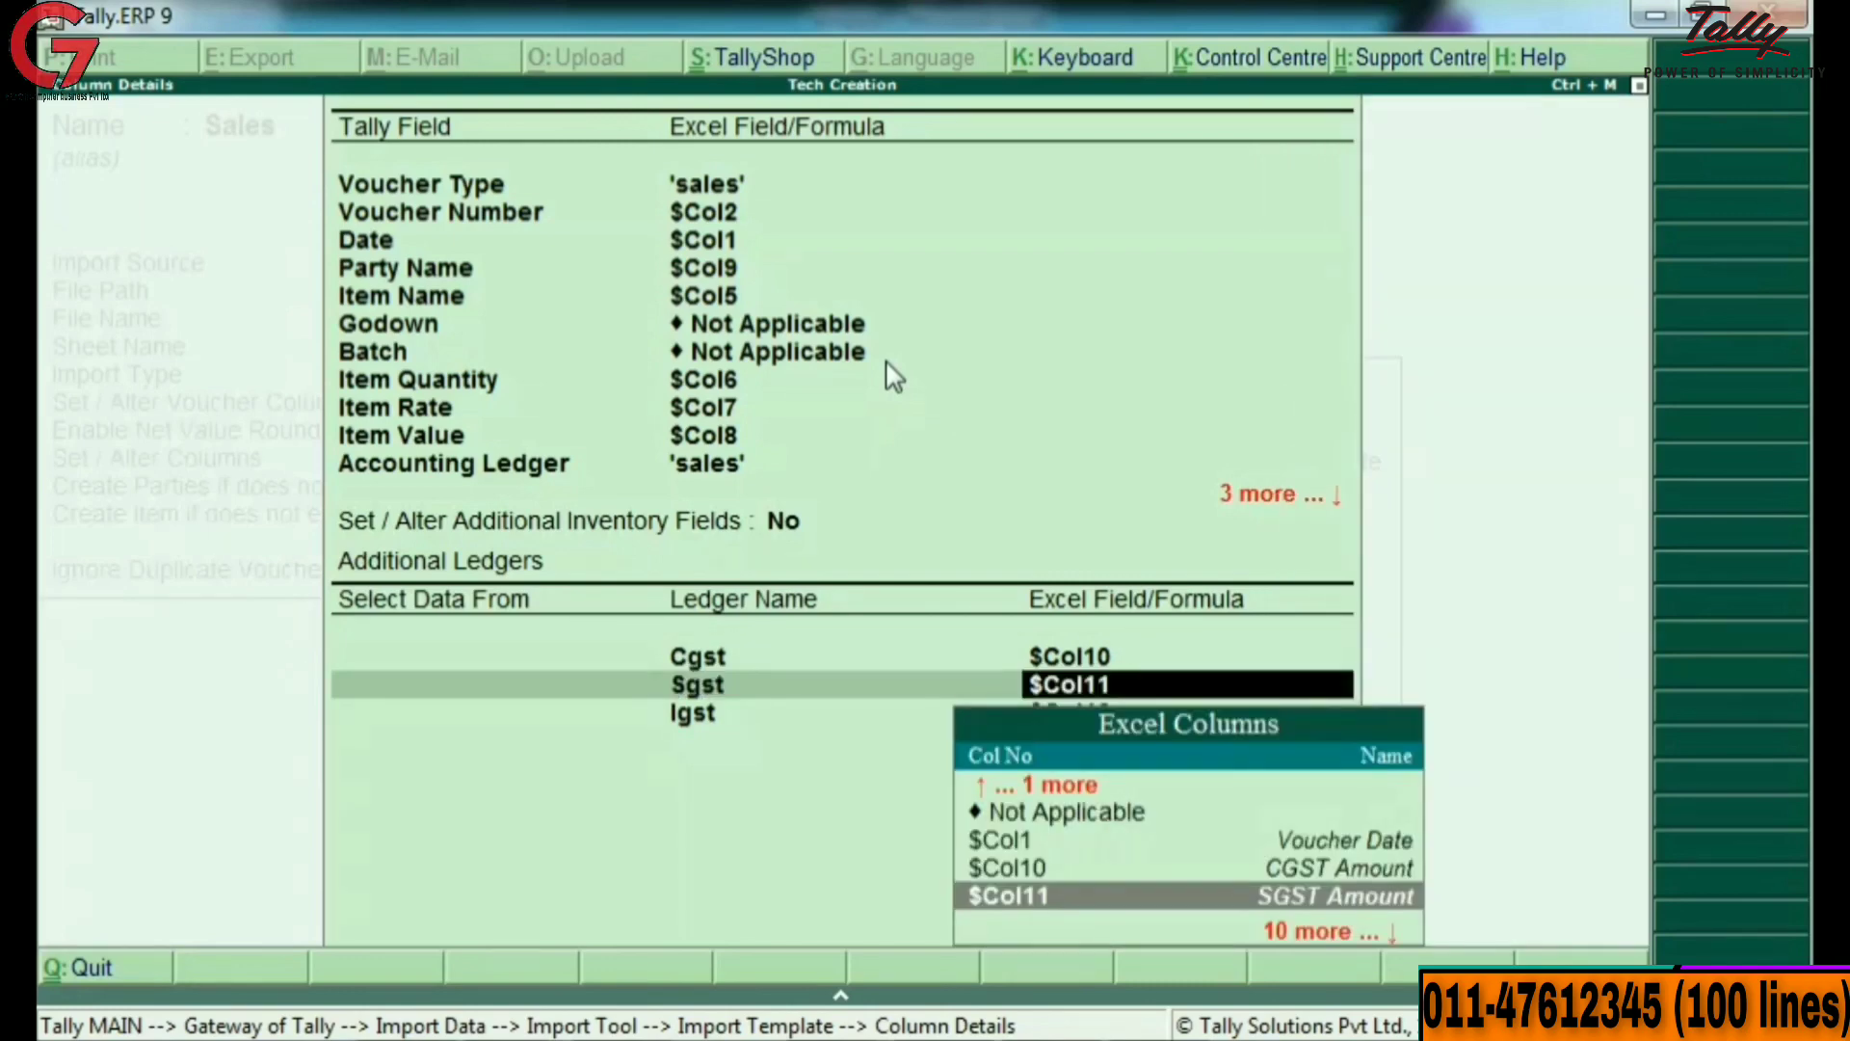
key("Return")
key("Return")
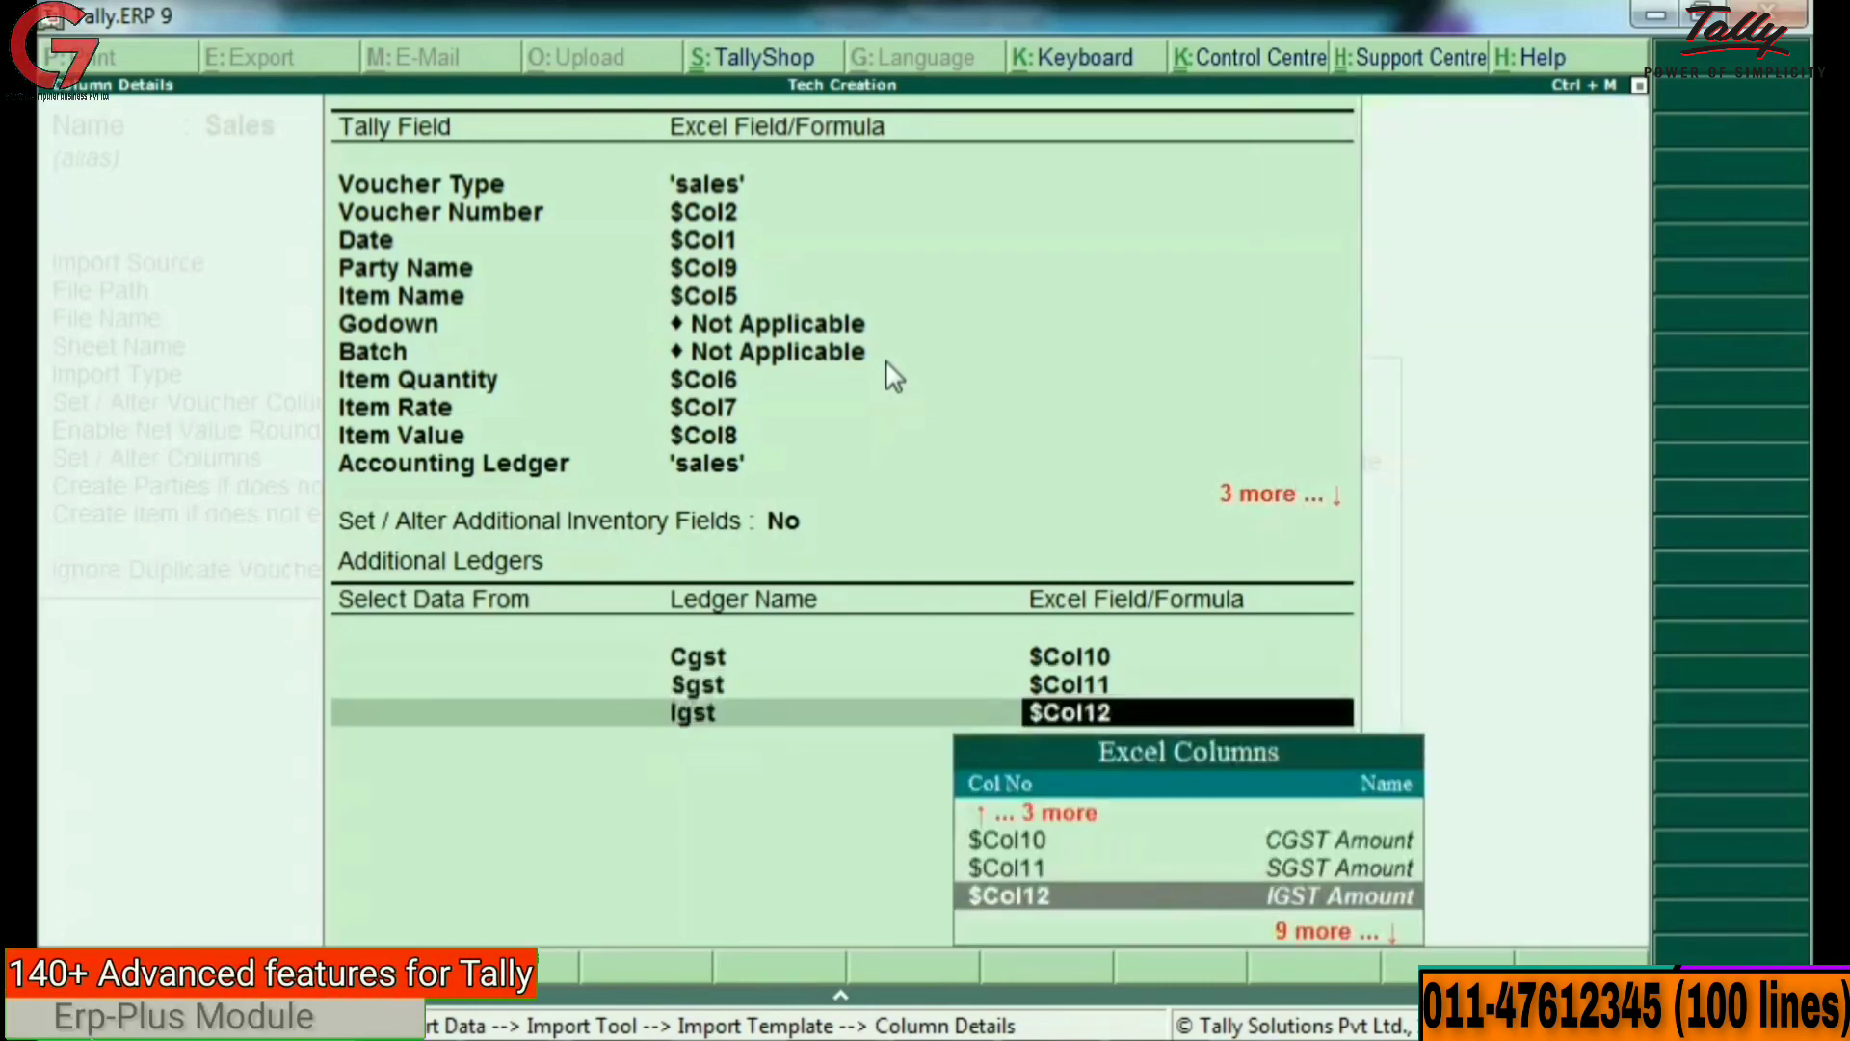
key("Return")
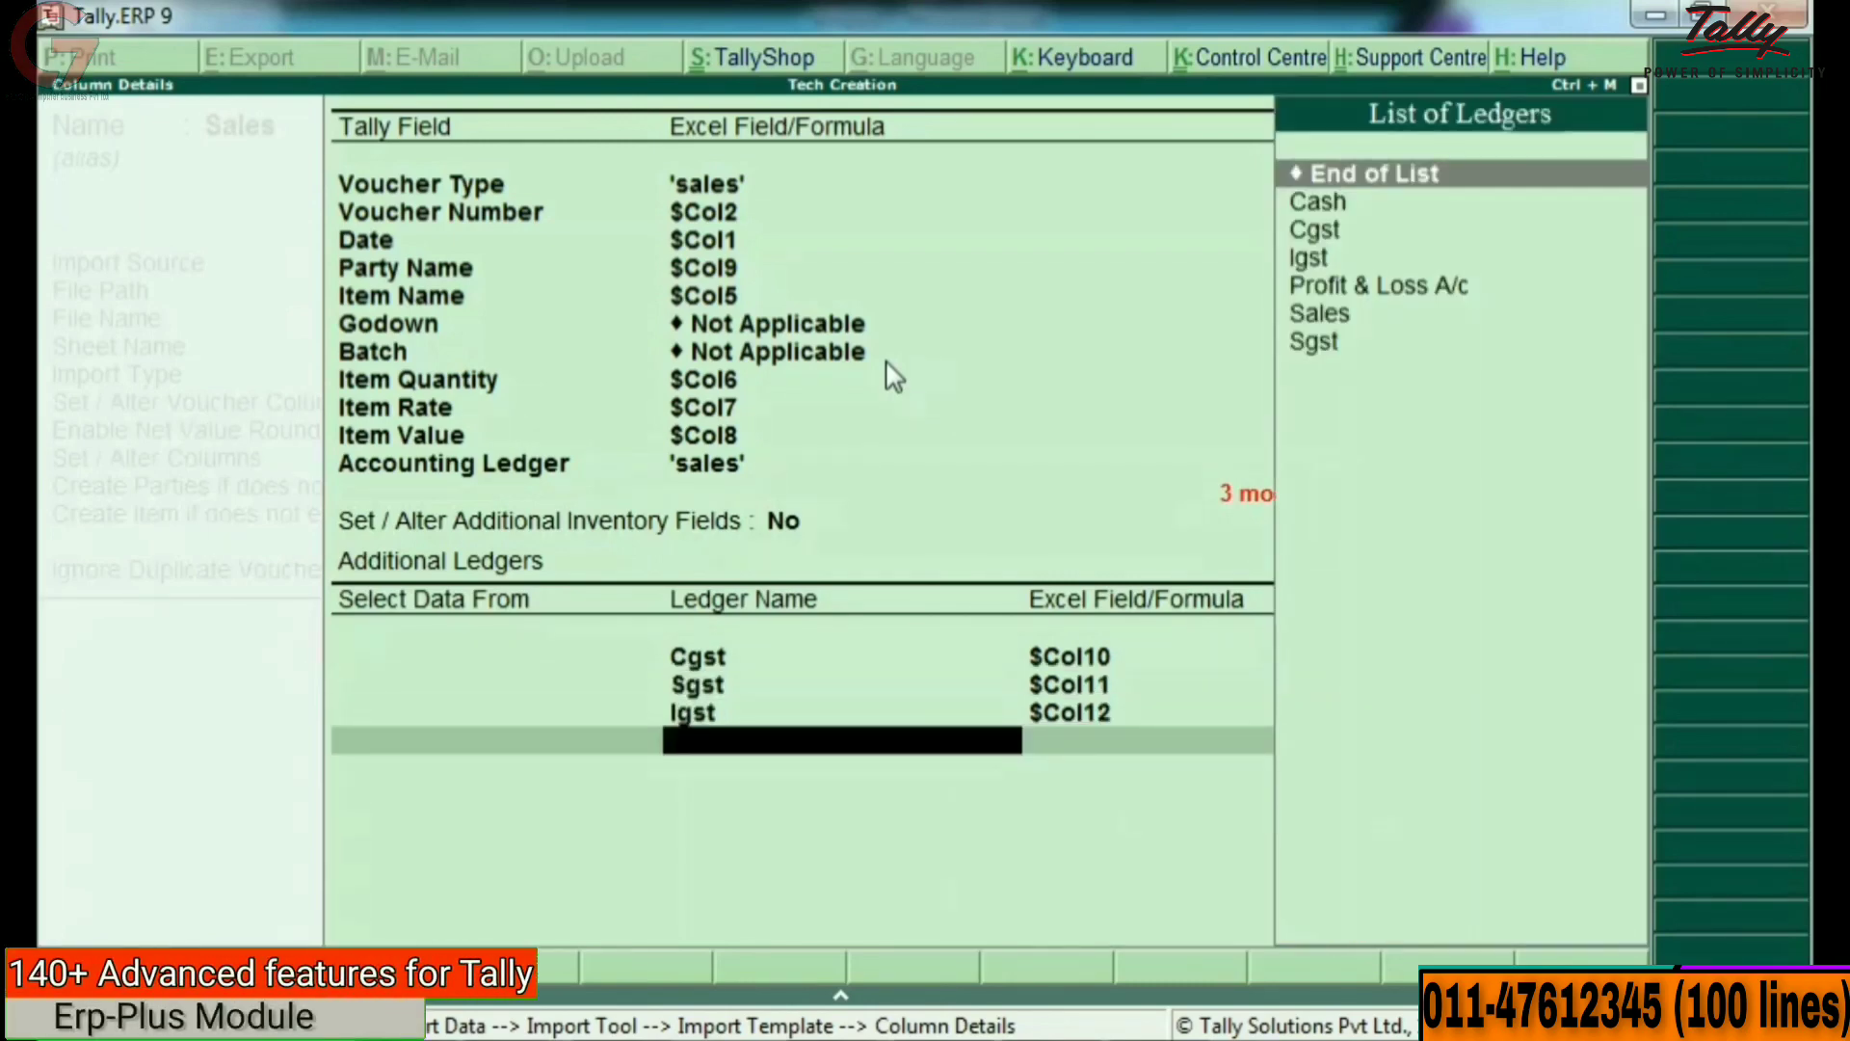
key("Return")
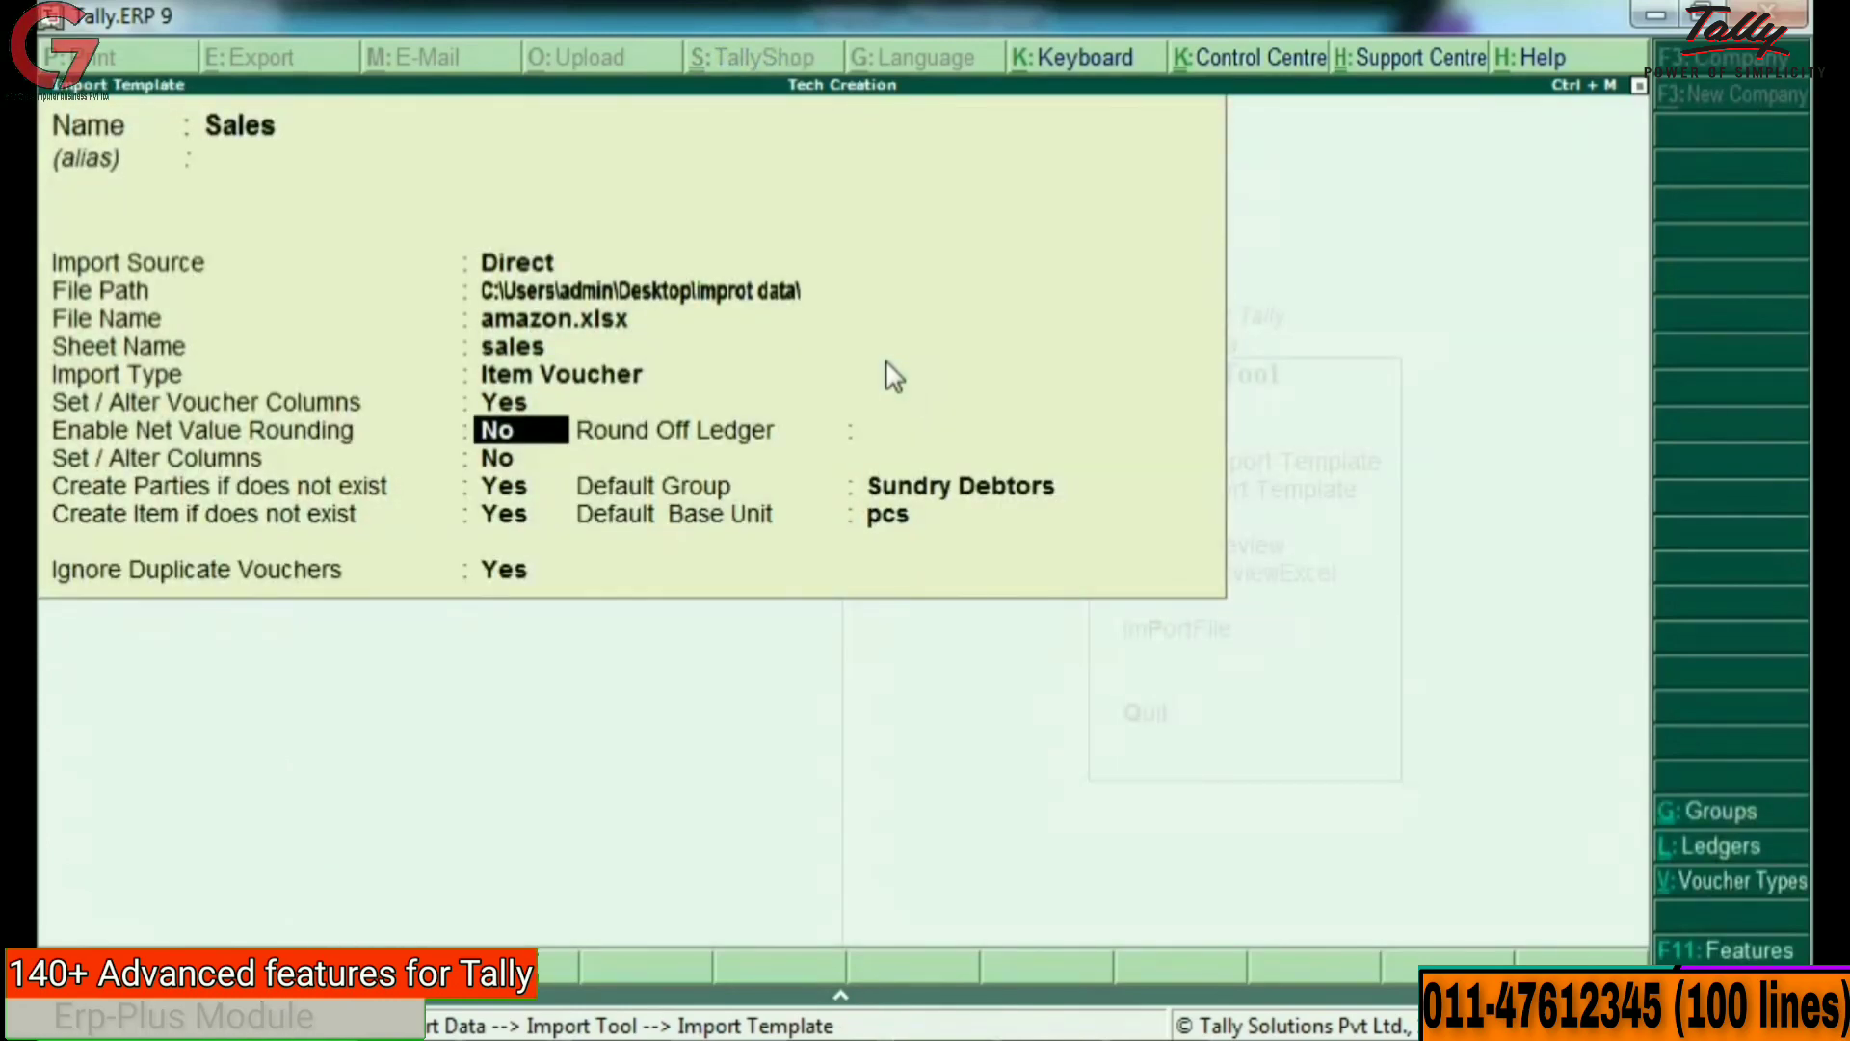
Keep Set / Alter Voucher Columns at Yes, and Enable Net Value Rounding and Set / Alter Columns at No.
key("Up")
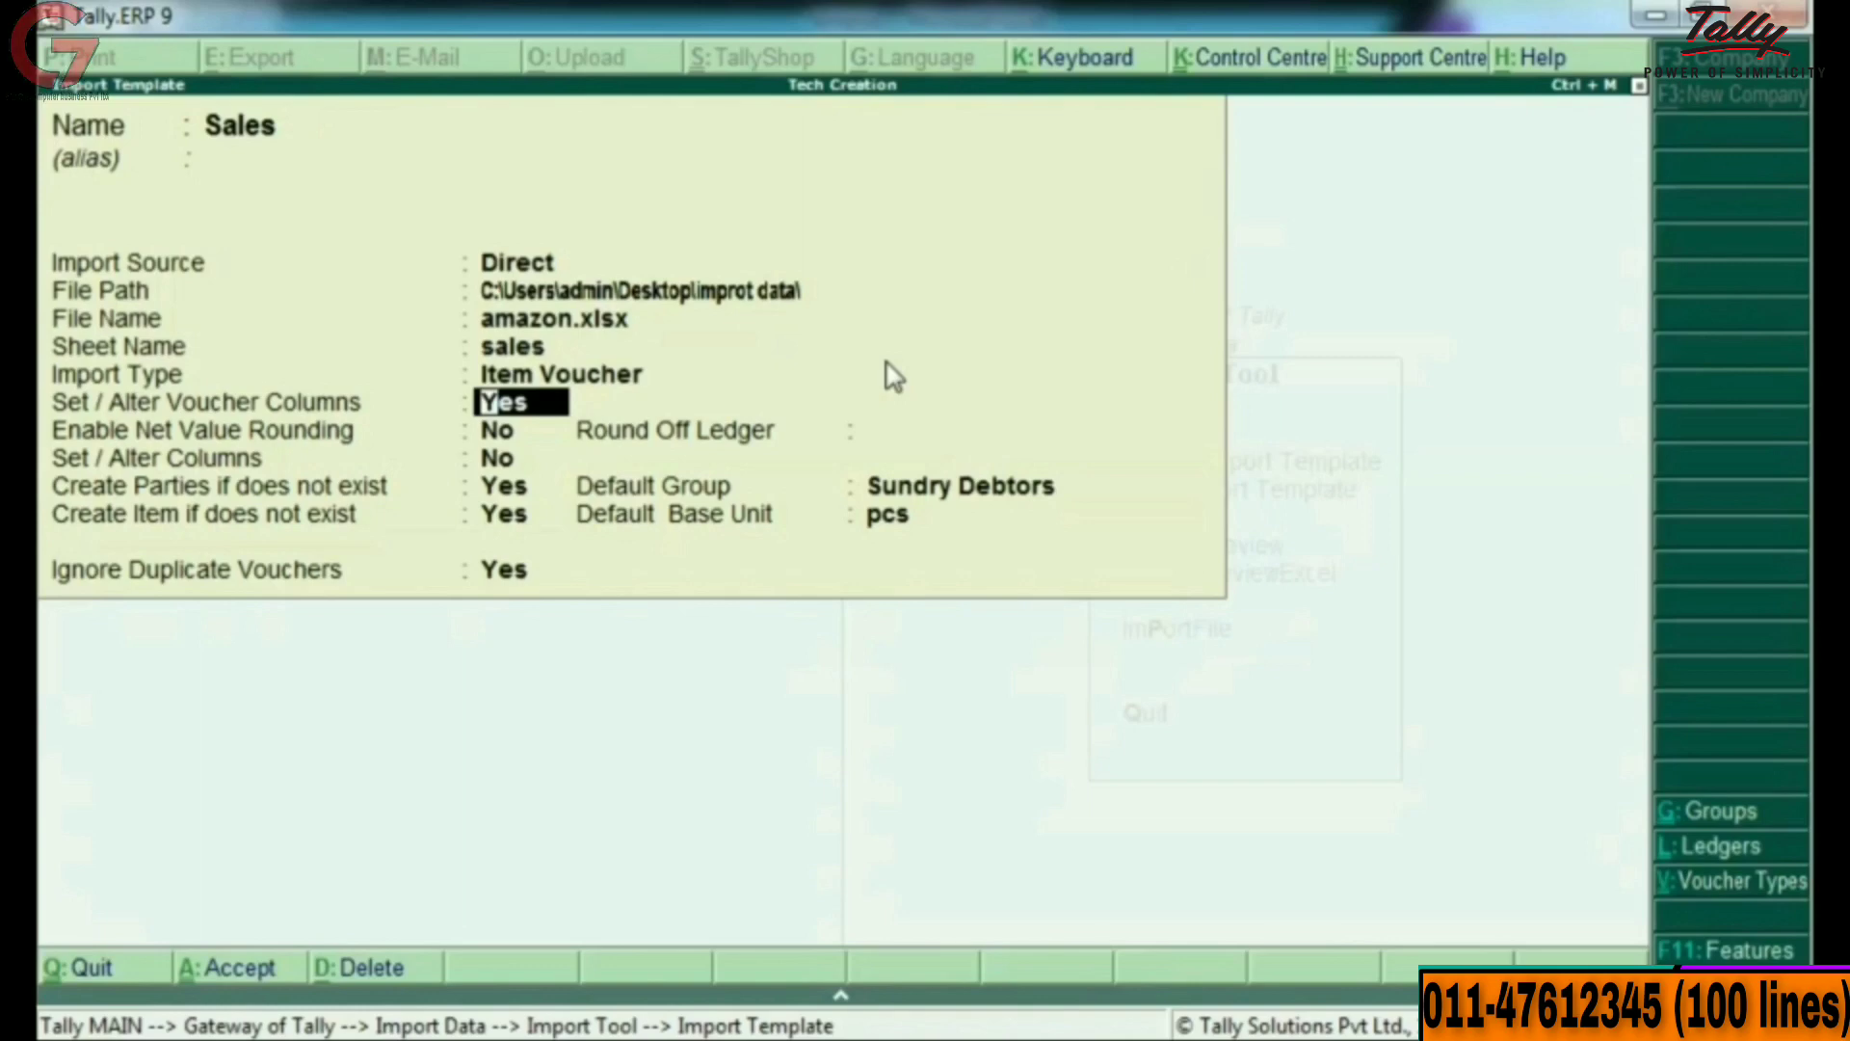
key("Return")
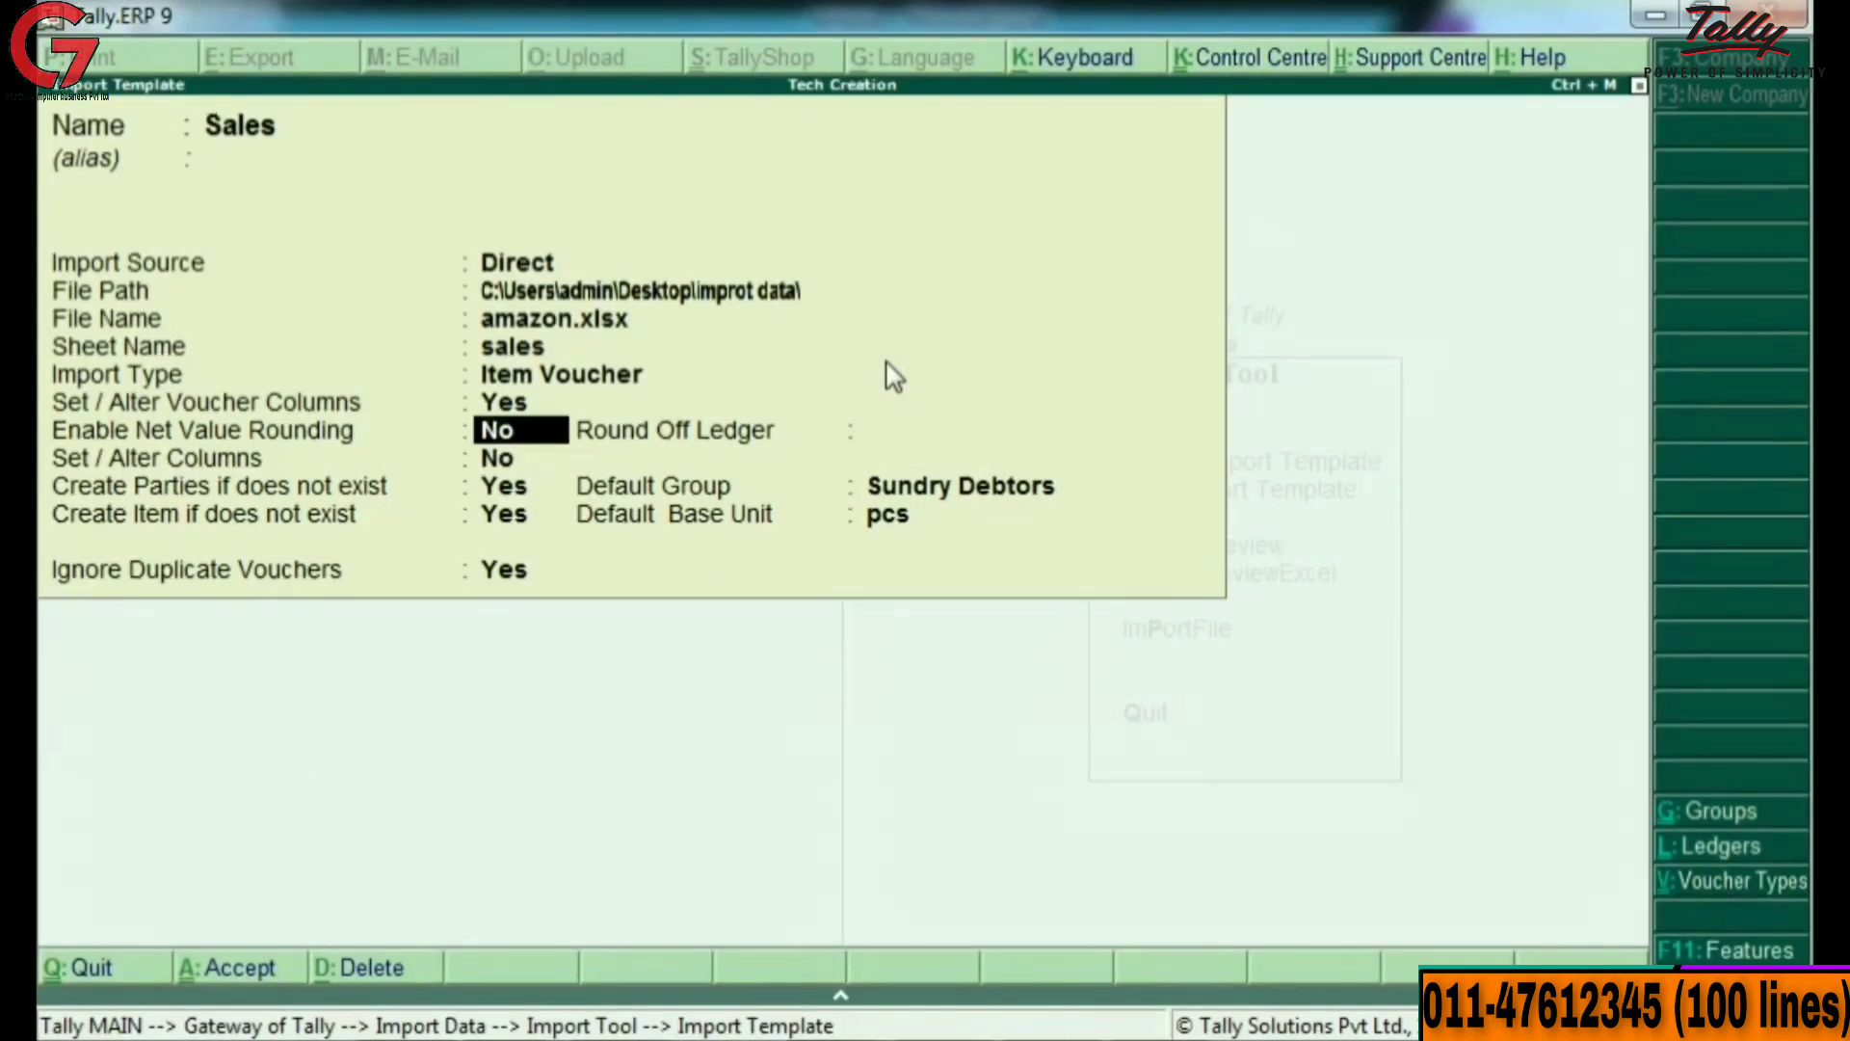
key("Return")
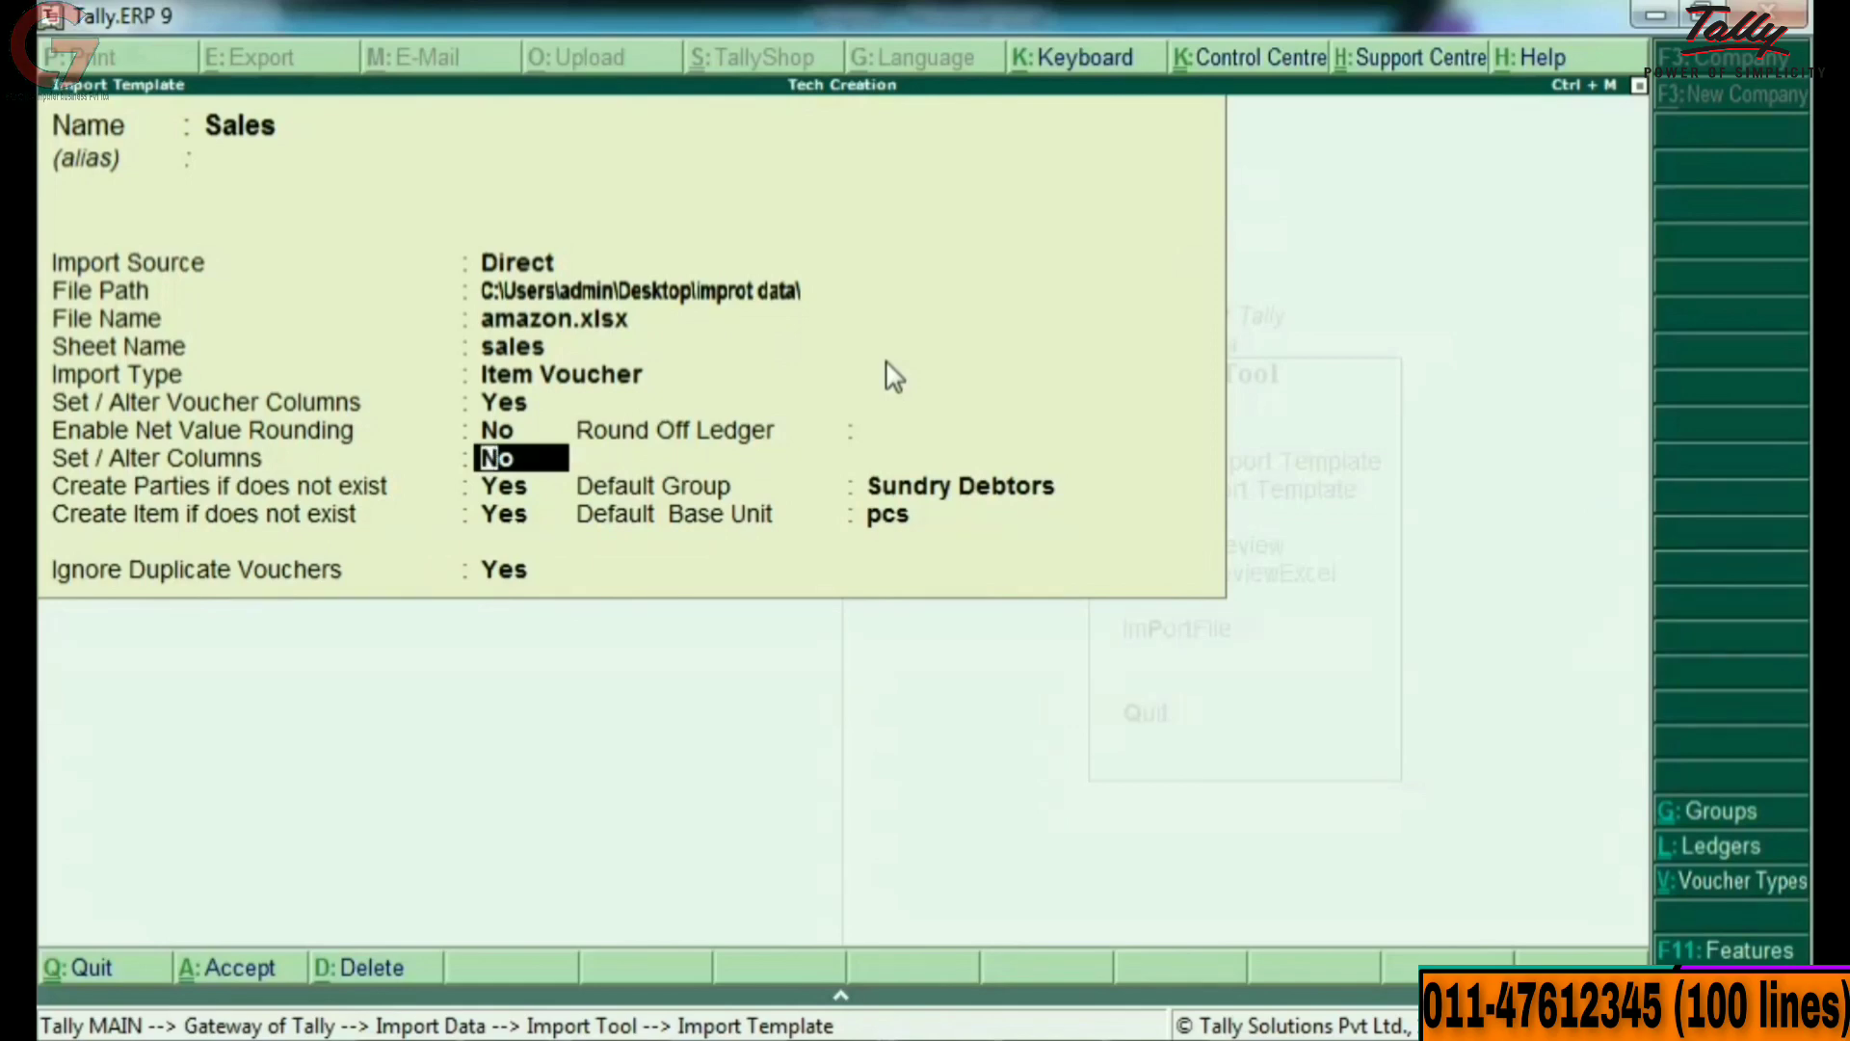
key("Return")
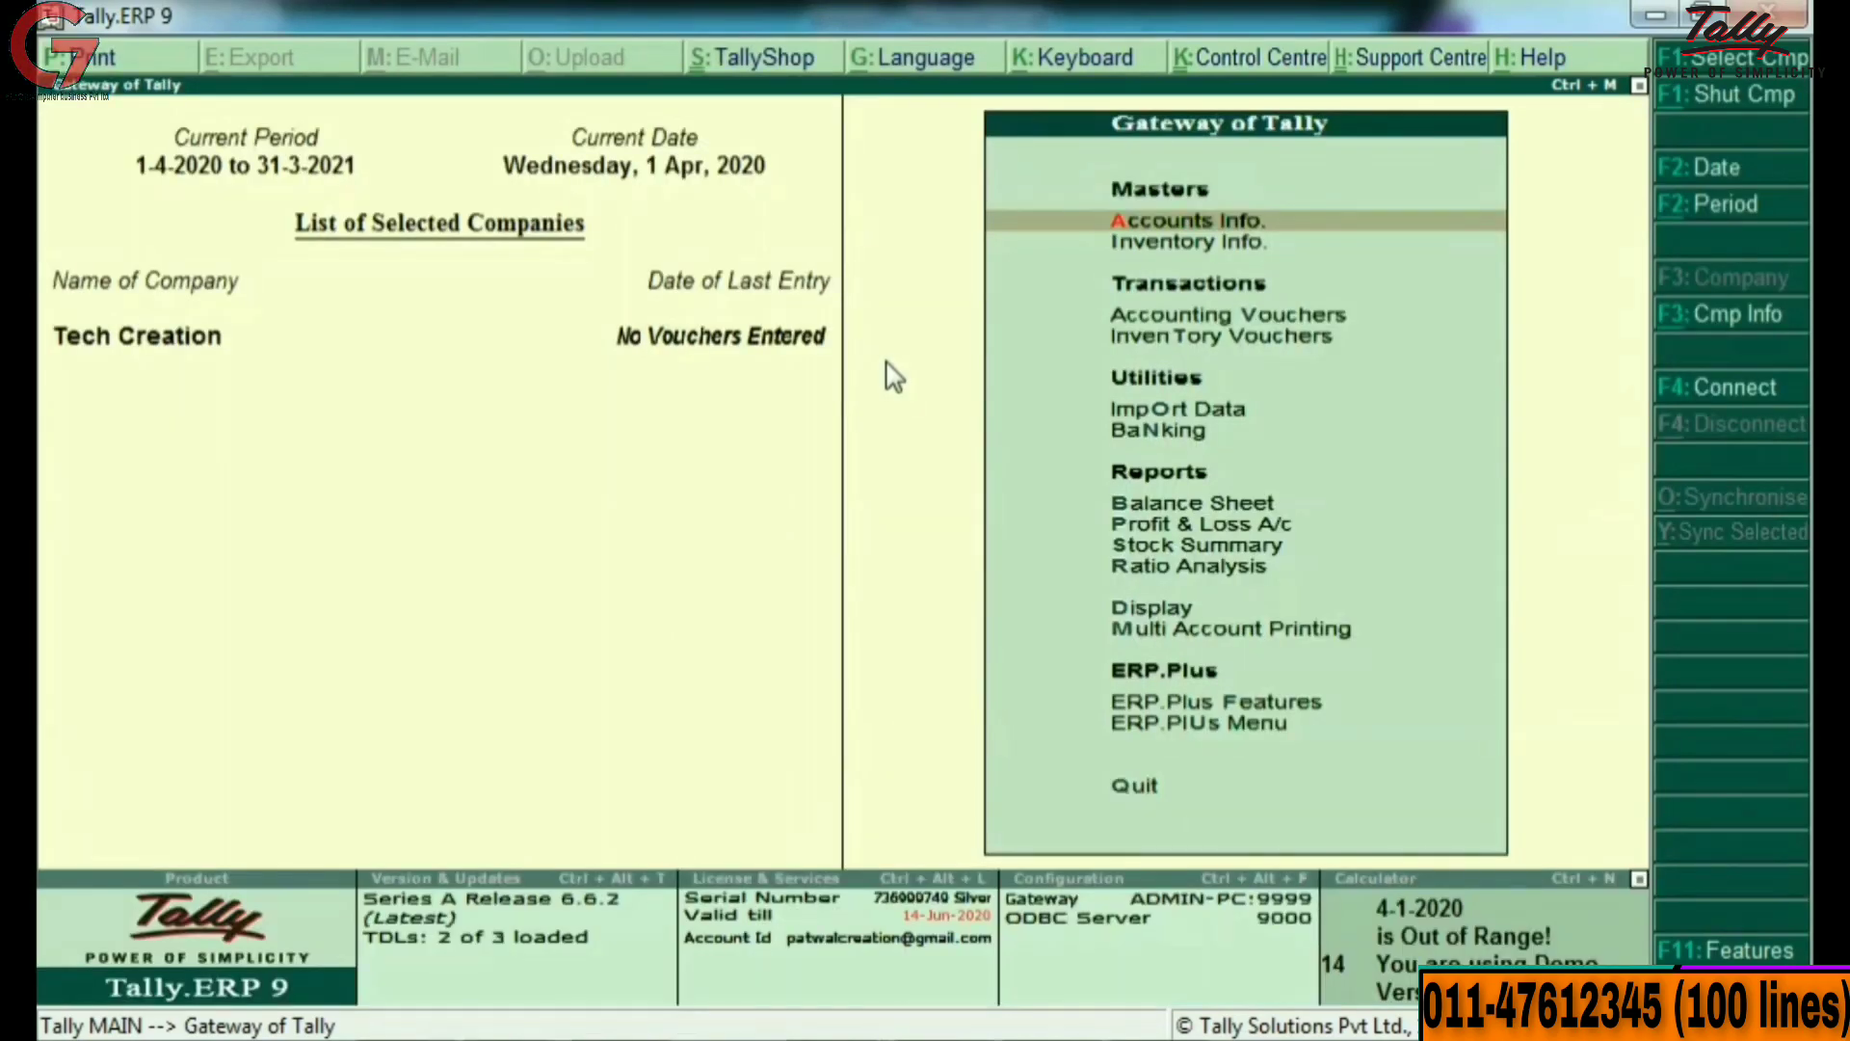
Examine the company's Statistics report under Statements of Accounts and return to the Gateway of Tally.
key("d")
key("s")
key("s")
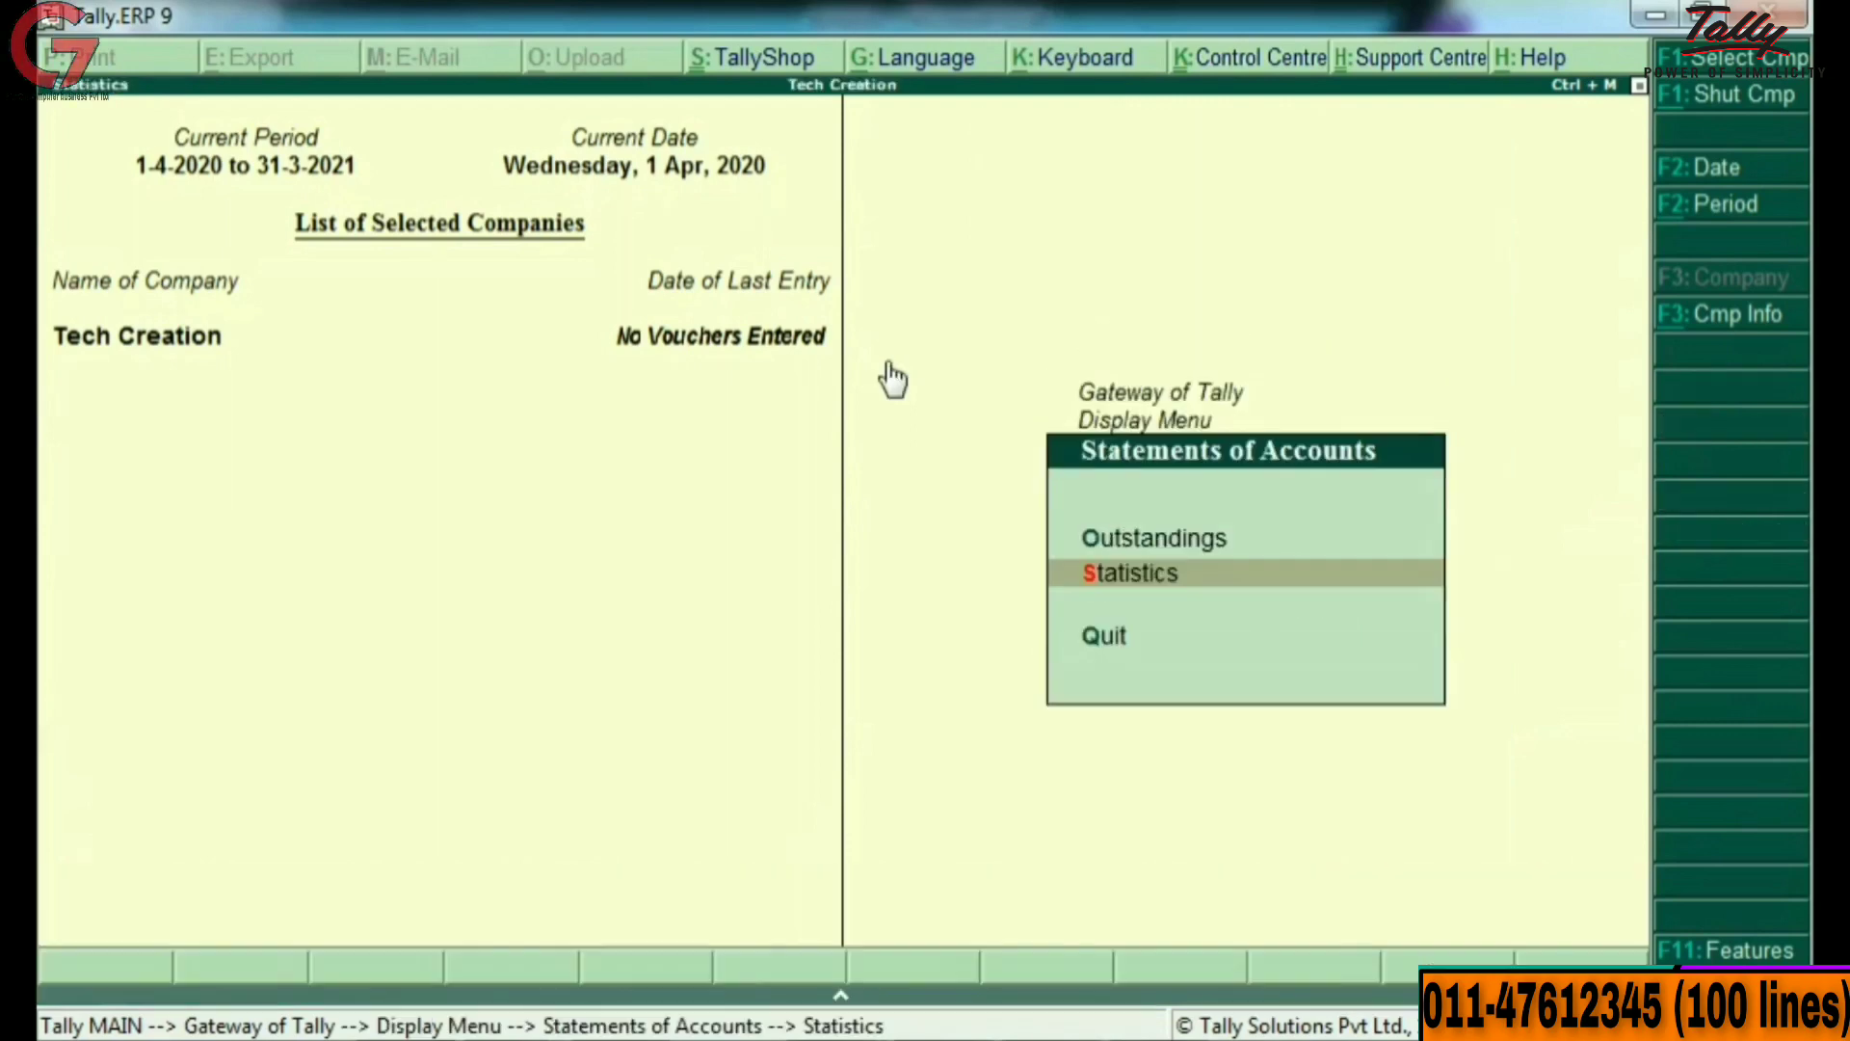
key("Down")
key("Down")
key("Down")
key("Down")
key("Down")
key("Down")
key("Down")
key("Down")
key("Down")
key("Down")
key("Down")
key("Down")
key("Down")
key("Down")
key("Down")
key("Down")
key("Down")
key("Down")
key("Down")
key("Down")
key("Up")
key("Up")
key("Up")
key("Up")
key("Up")
key("Escape")
key("Escape")
key("Escape")
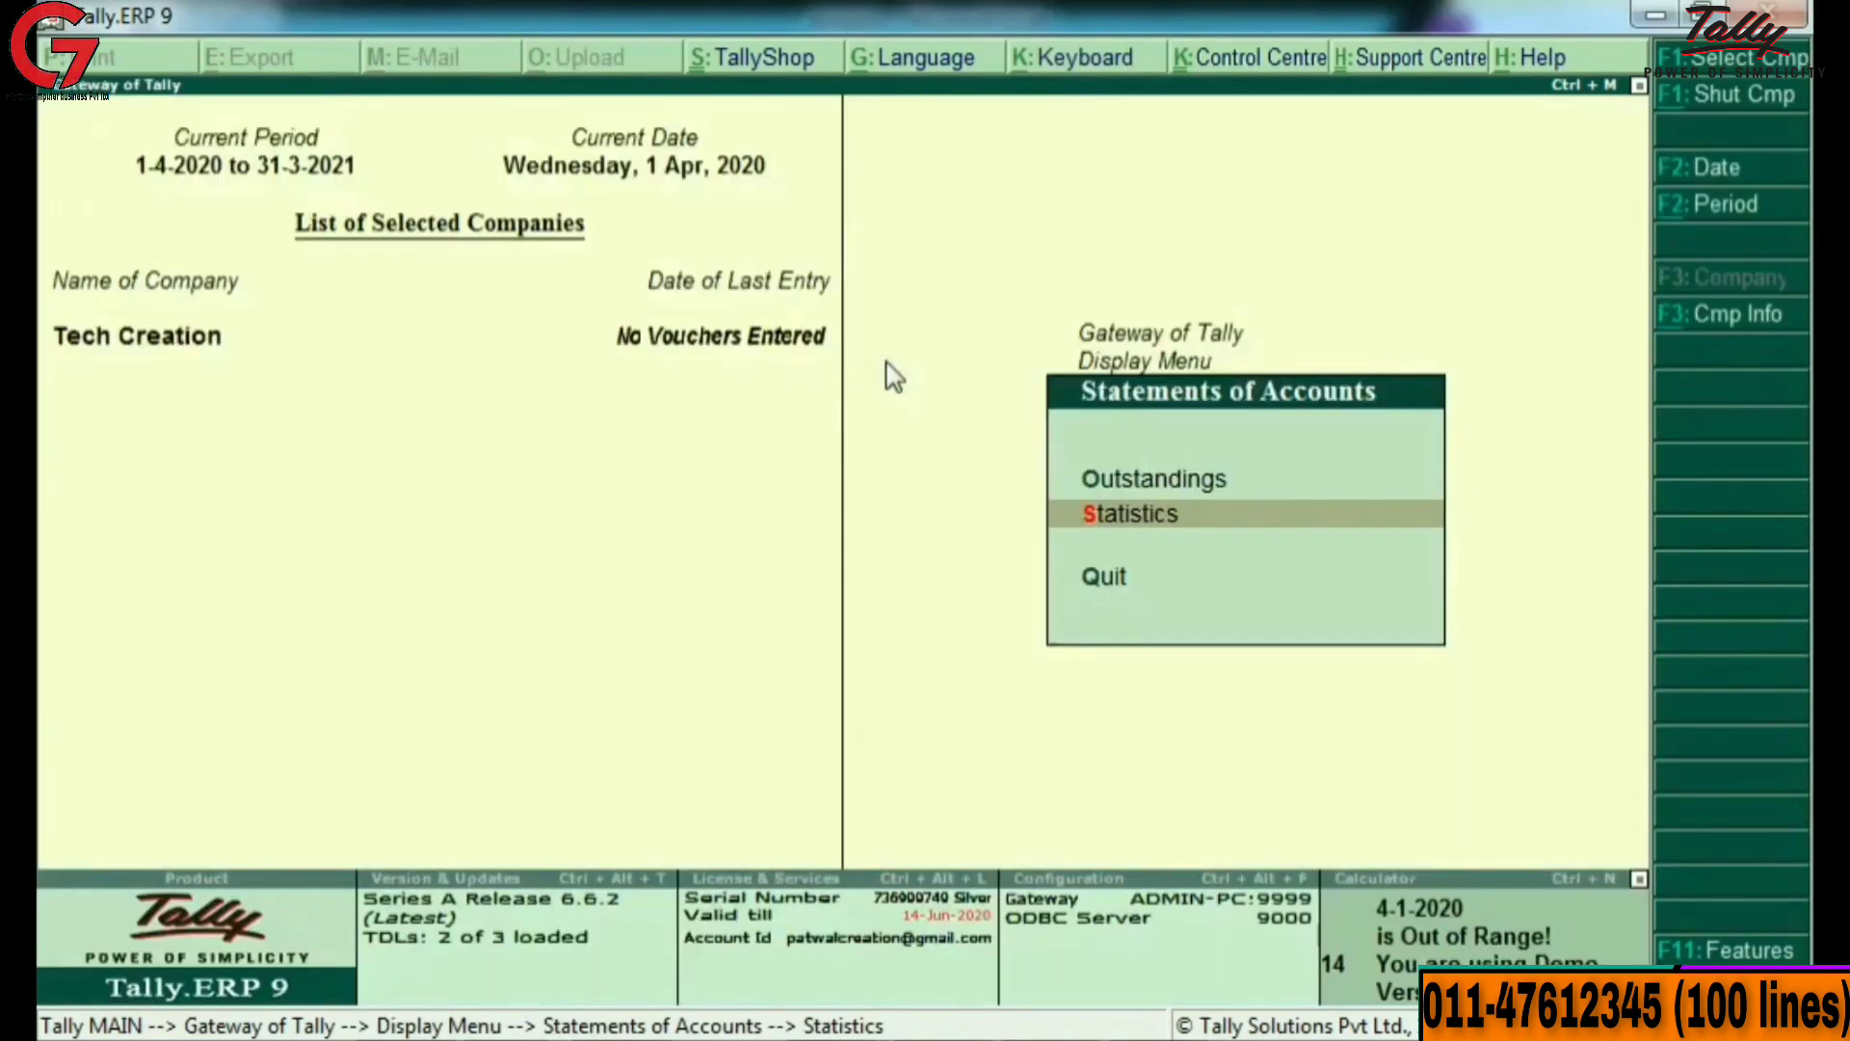
Examine the company's existing ledgers under Accounts Info and its stock items under Inventory Info.
key("Return")
key("Down")
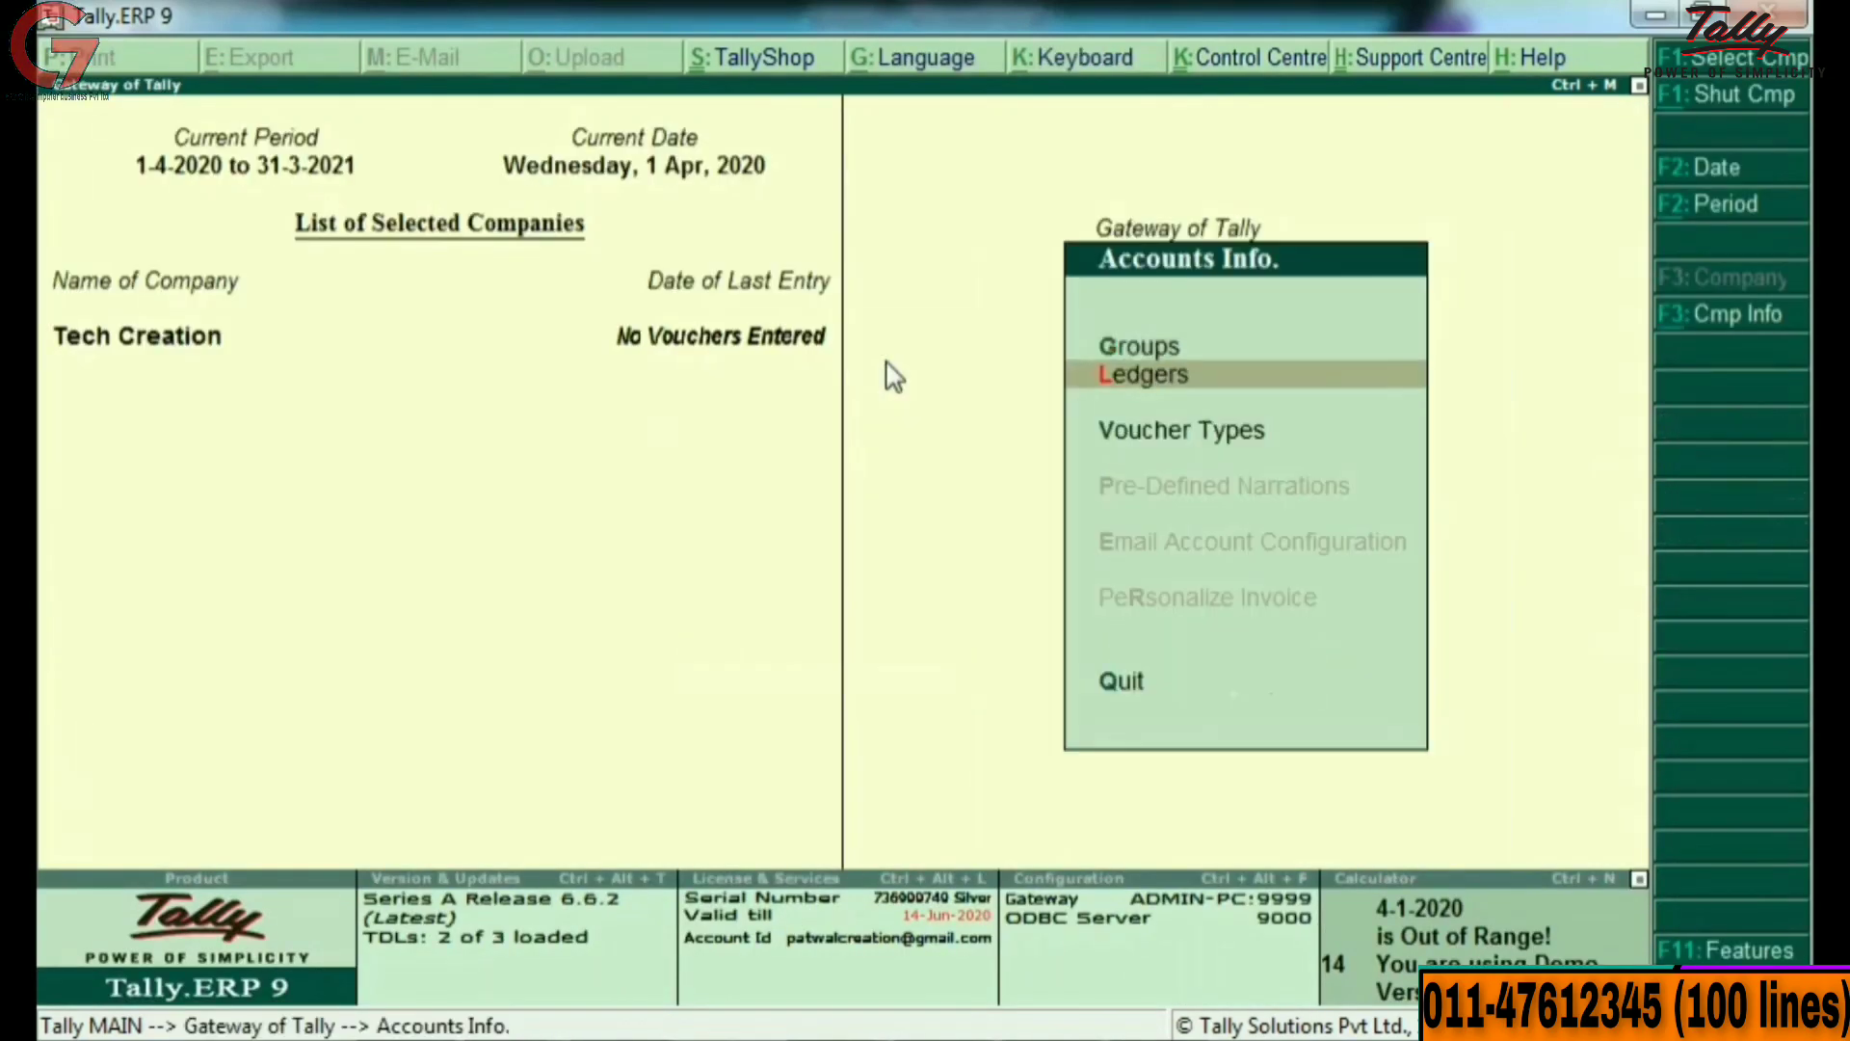
key("Return")
key("Down")
key("Down")
key("Return")
key("Down")
key("Down")
key("Escape")
key("Escape")
key("Escape")
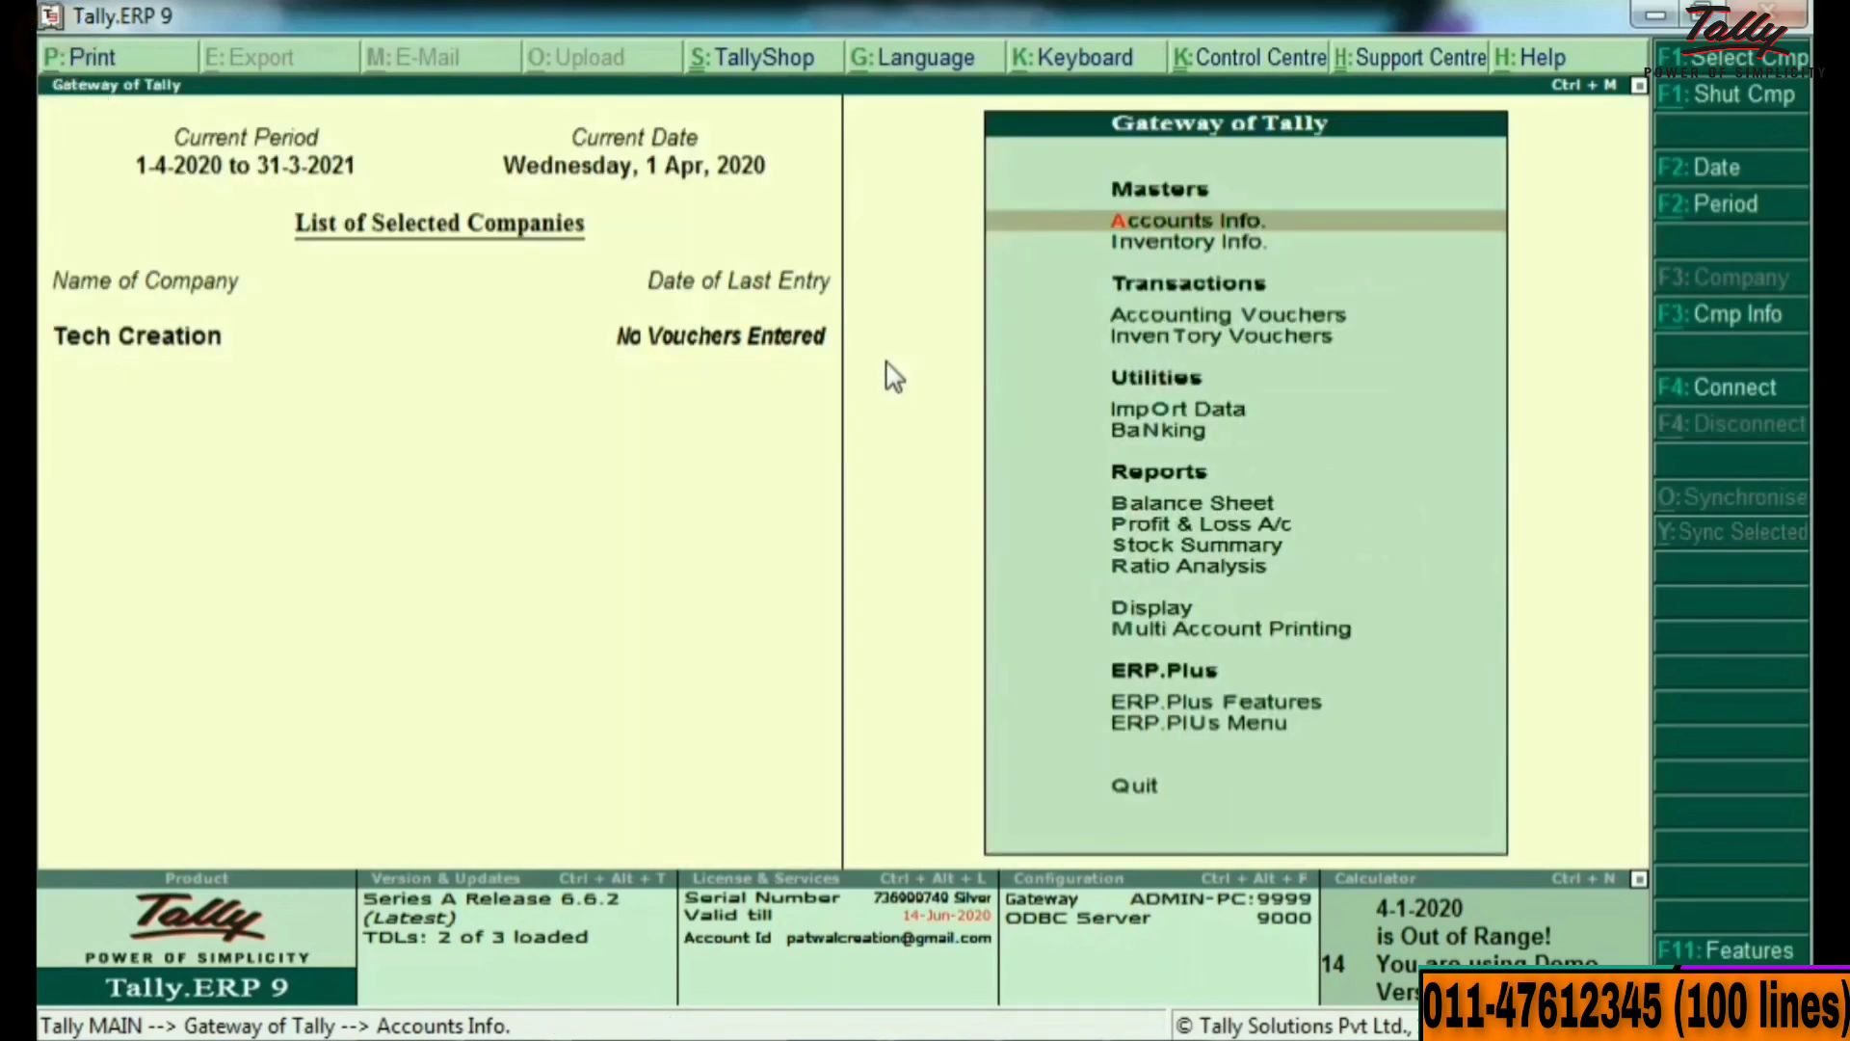
key("i")
key("i")
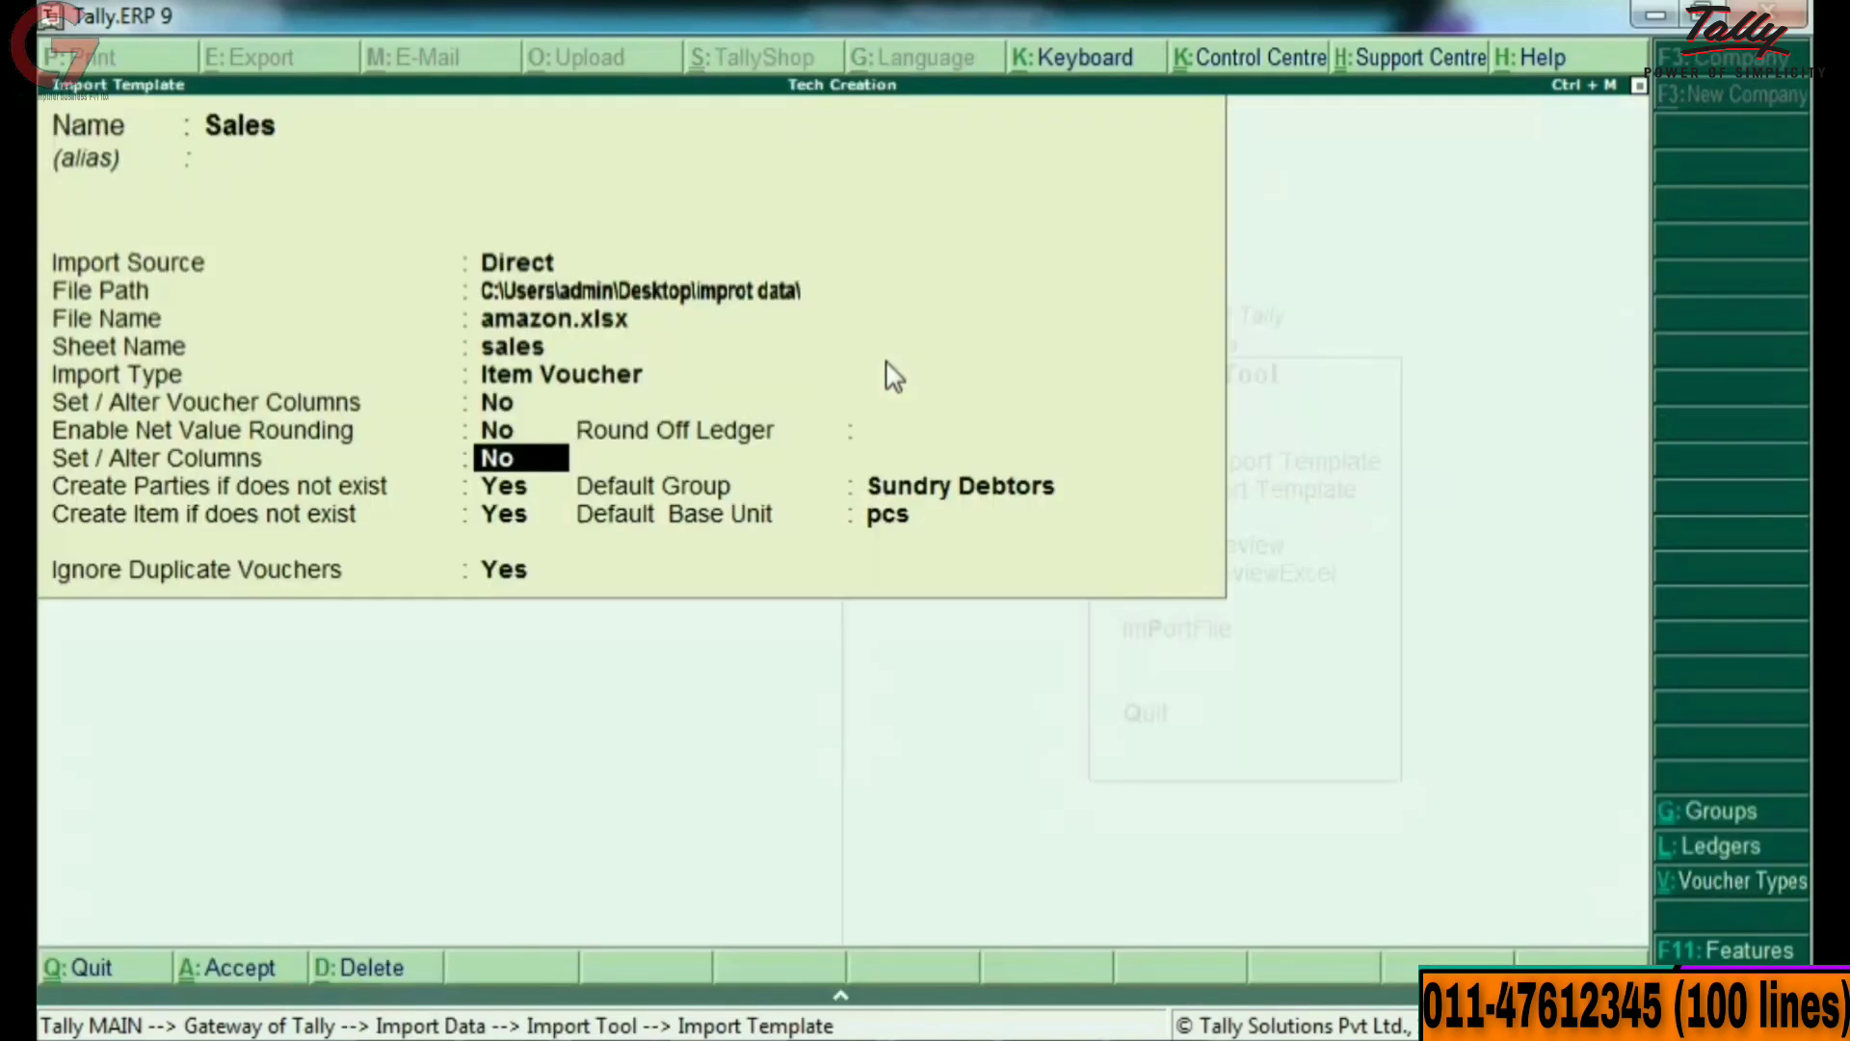
In the Sales import template, keep Set / Alter Columns at No and Create Parties at Yes with default group Sundry Debtors.
key("Return")
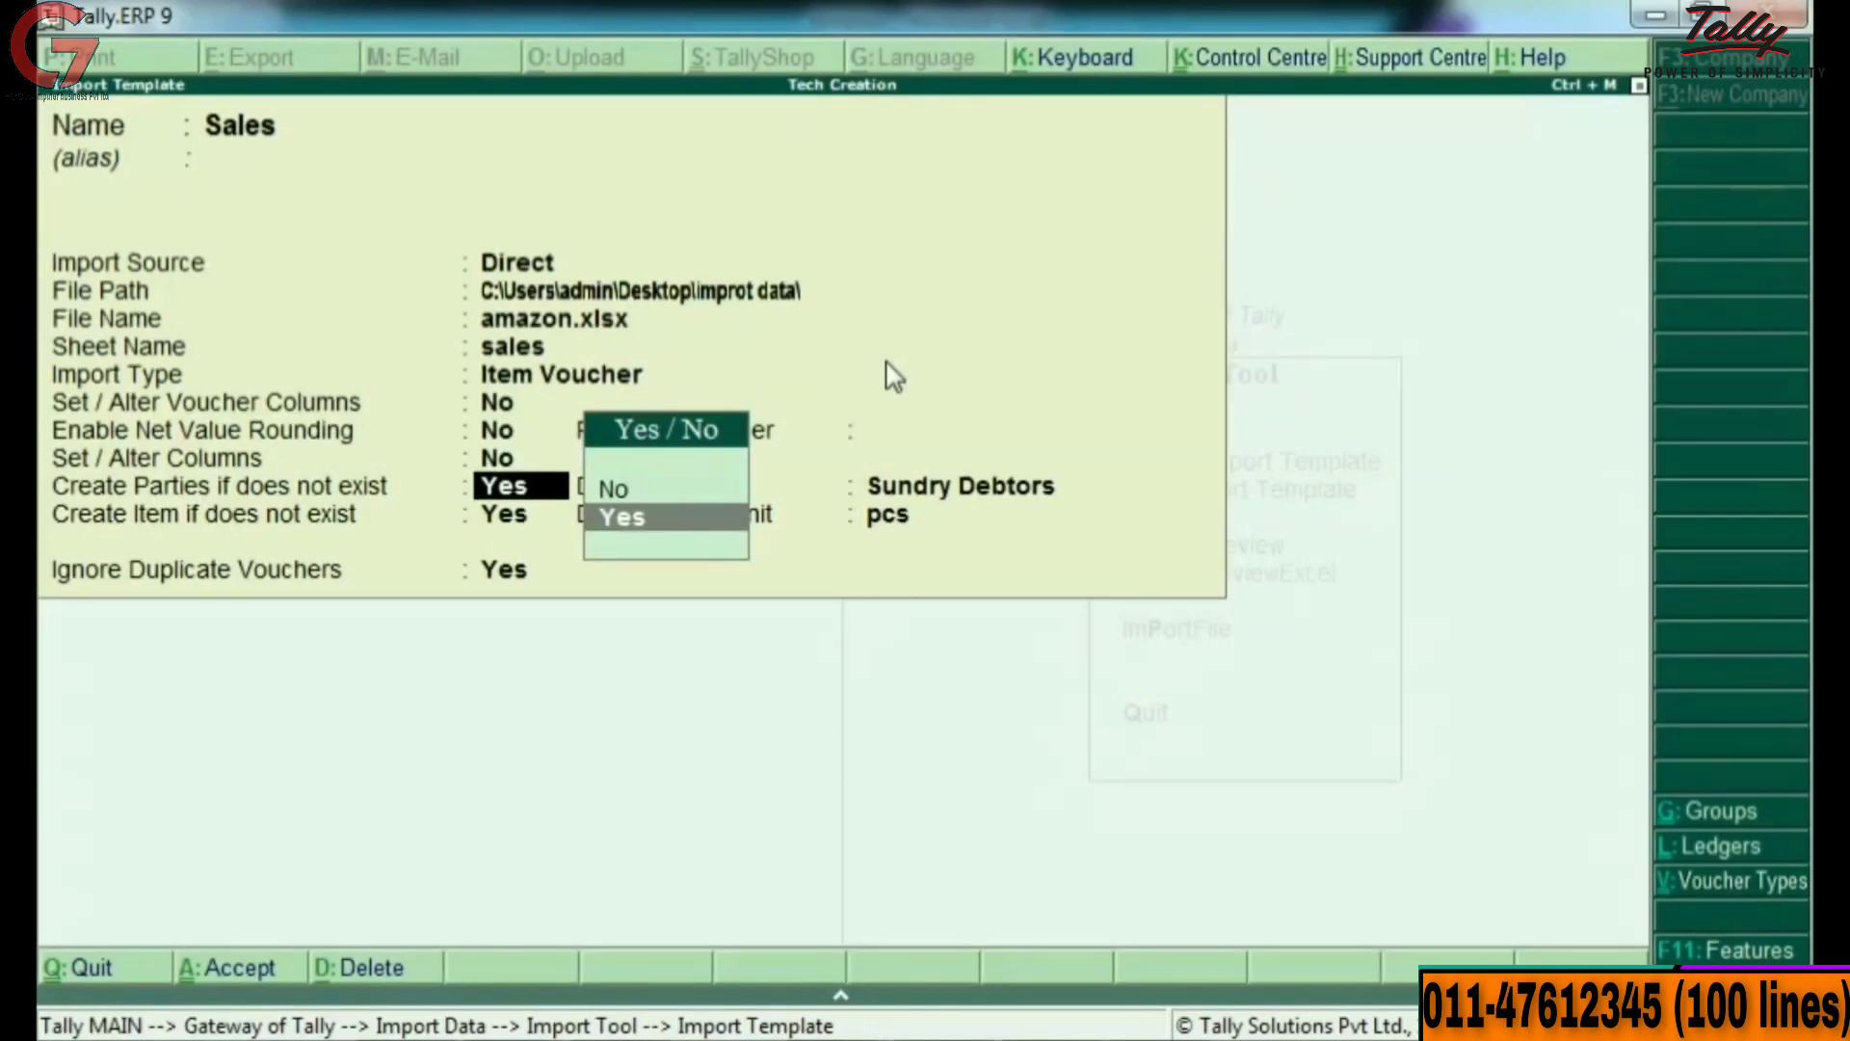
key("Return")
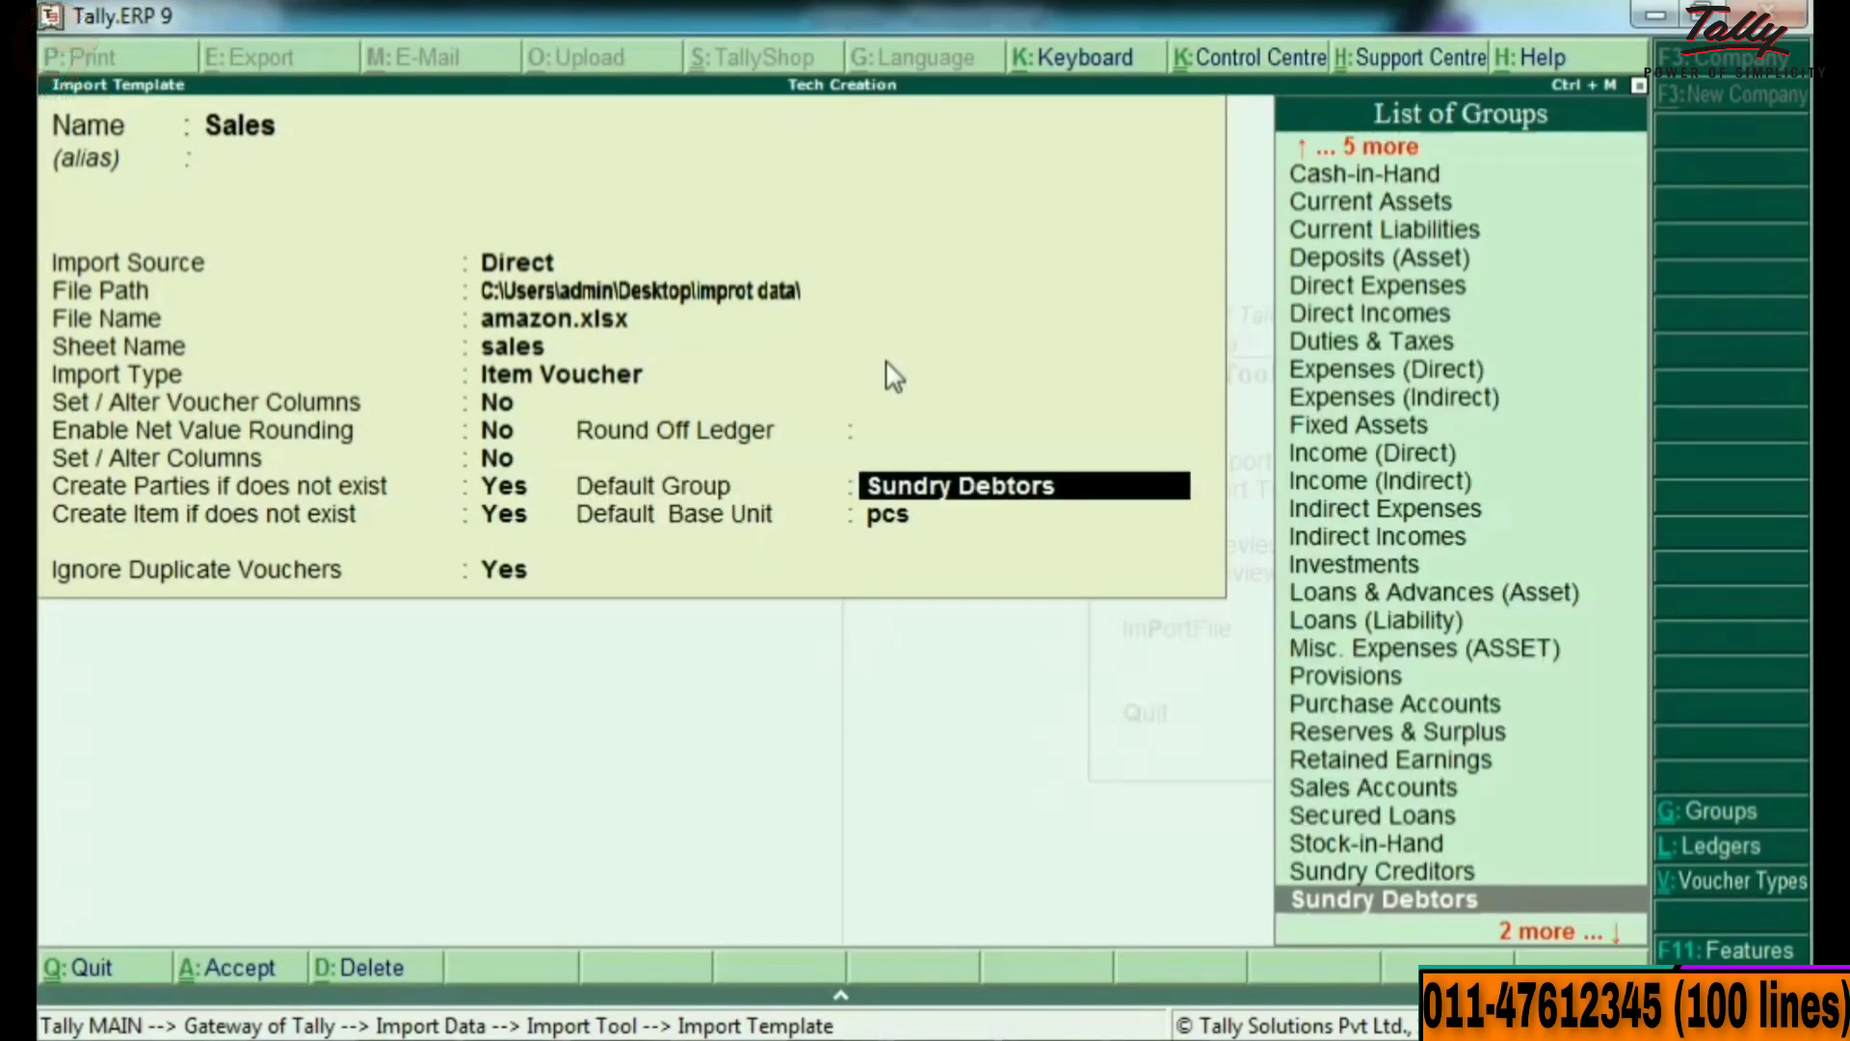
key("Return")
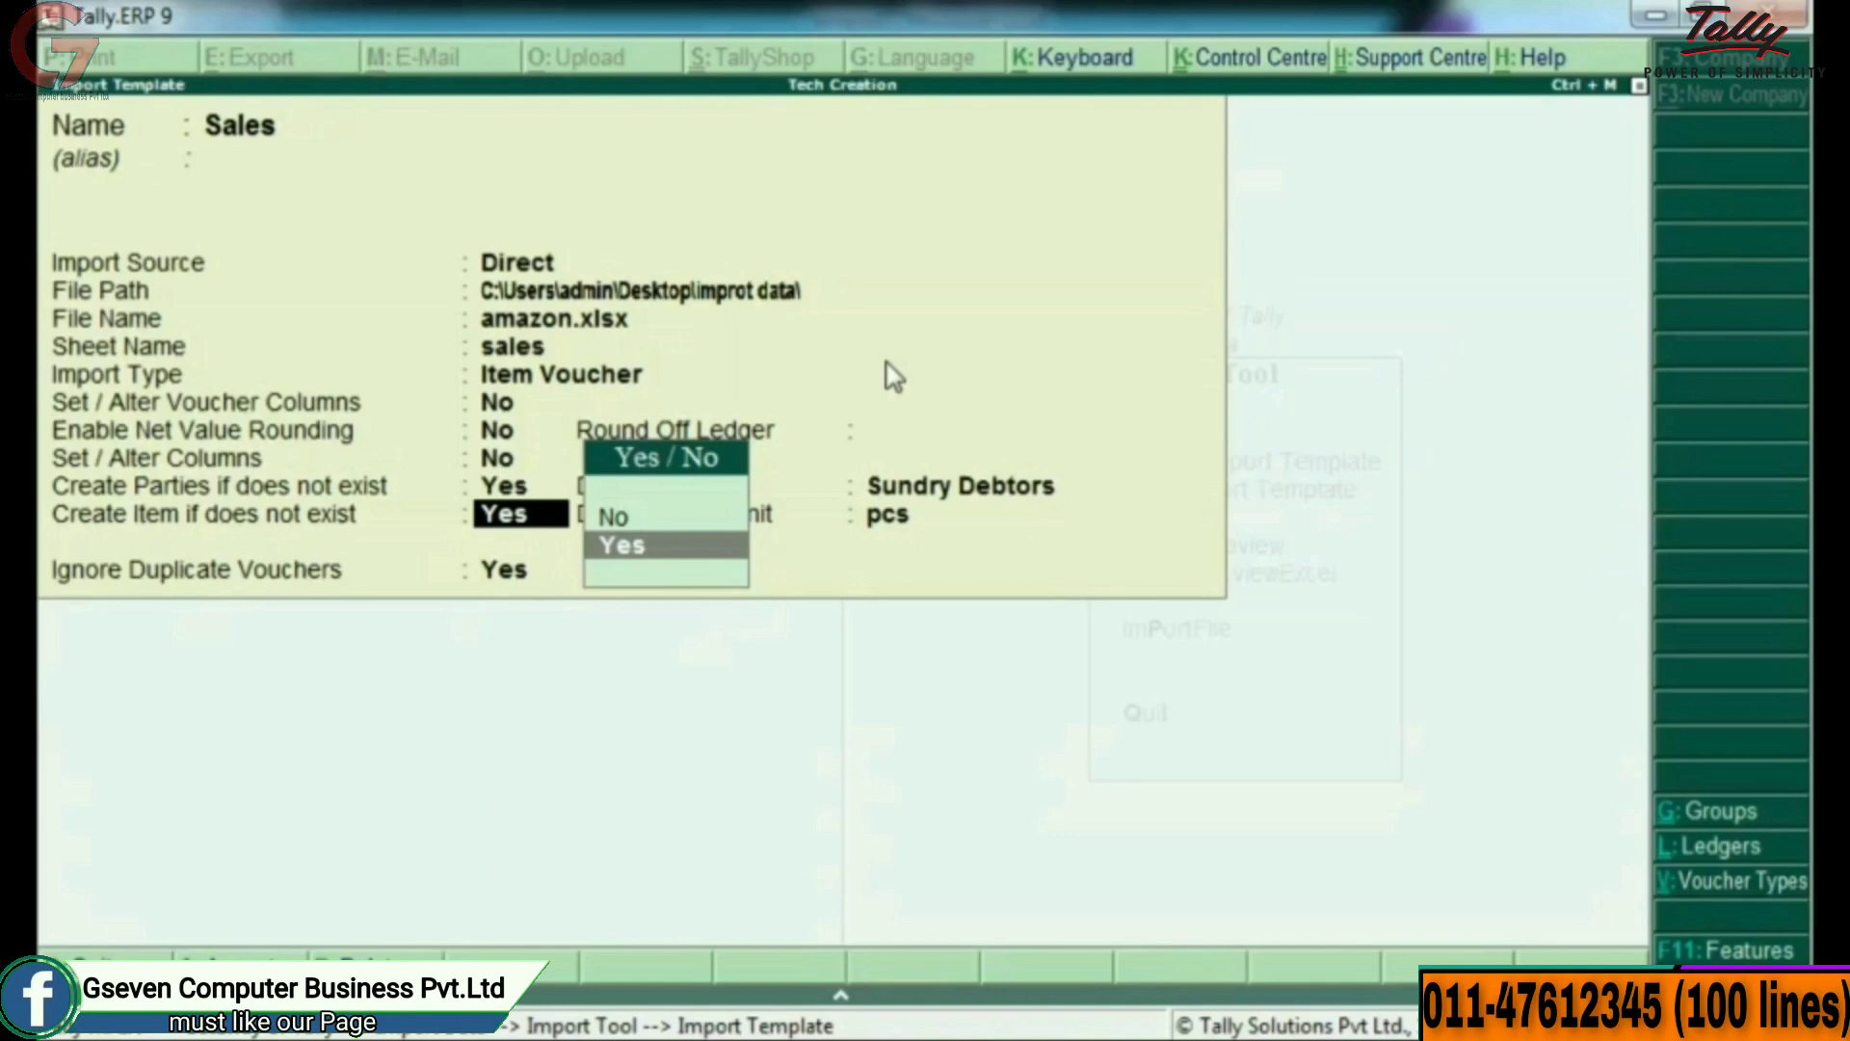
Keep Create Item at Yes with base unit pcs and Ignore Duplicate Vouchers at Yes, and accept the Sales template.
key("Return")
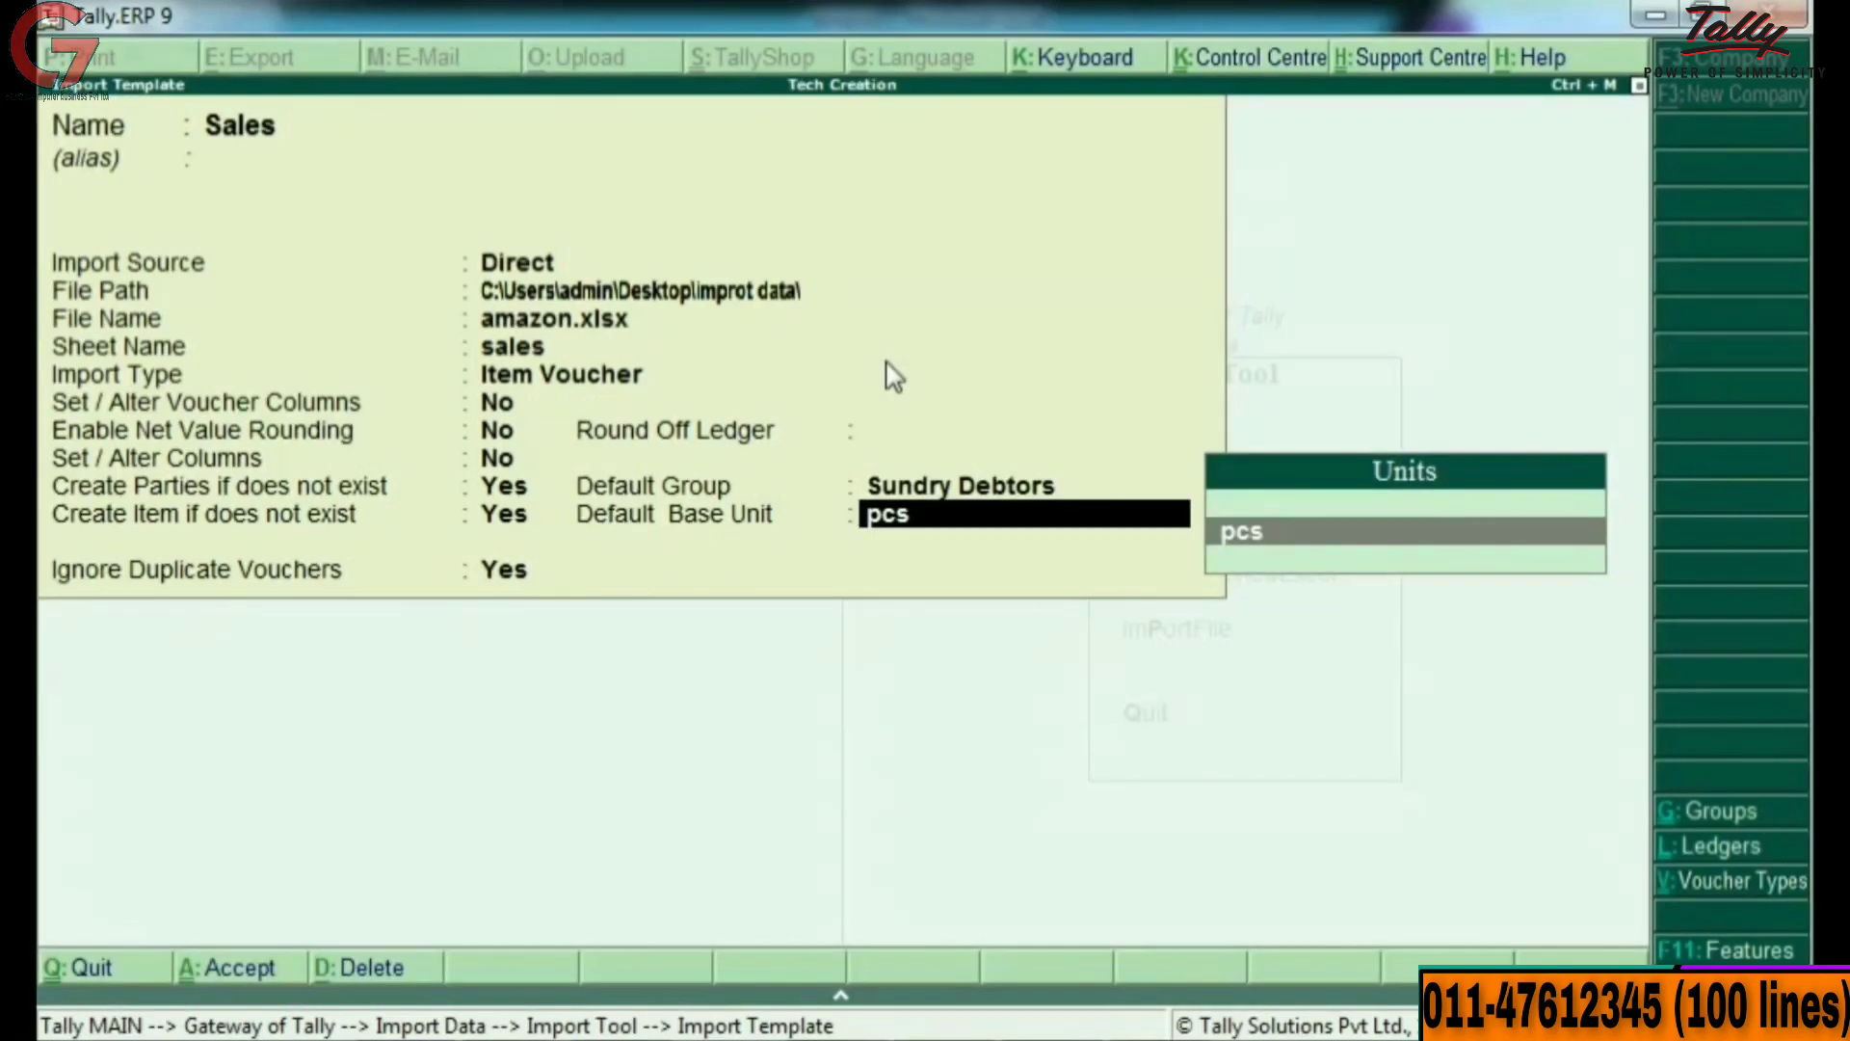
key("Return")
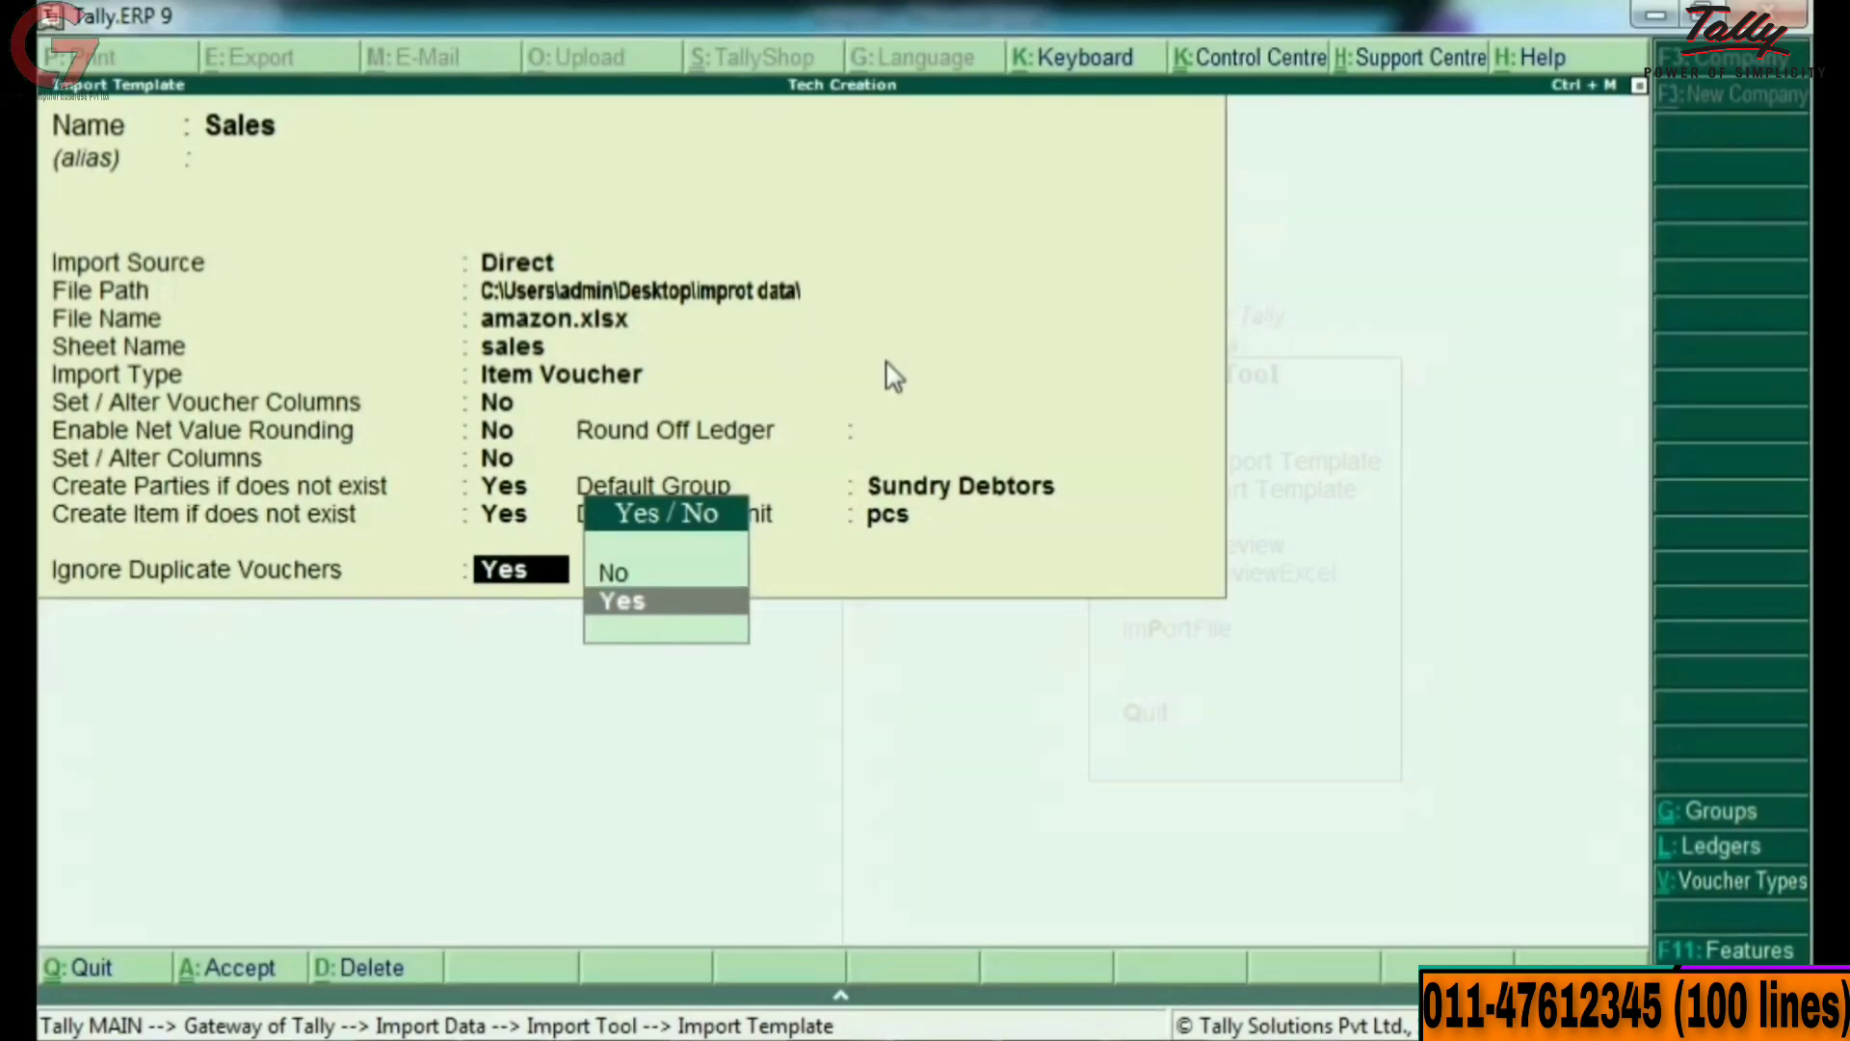
key("Return")
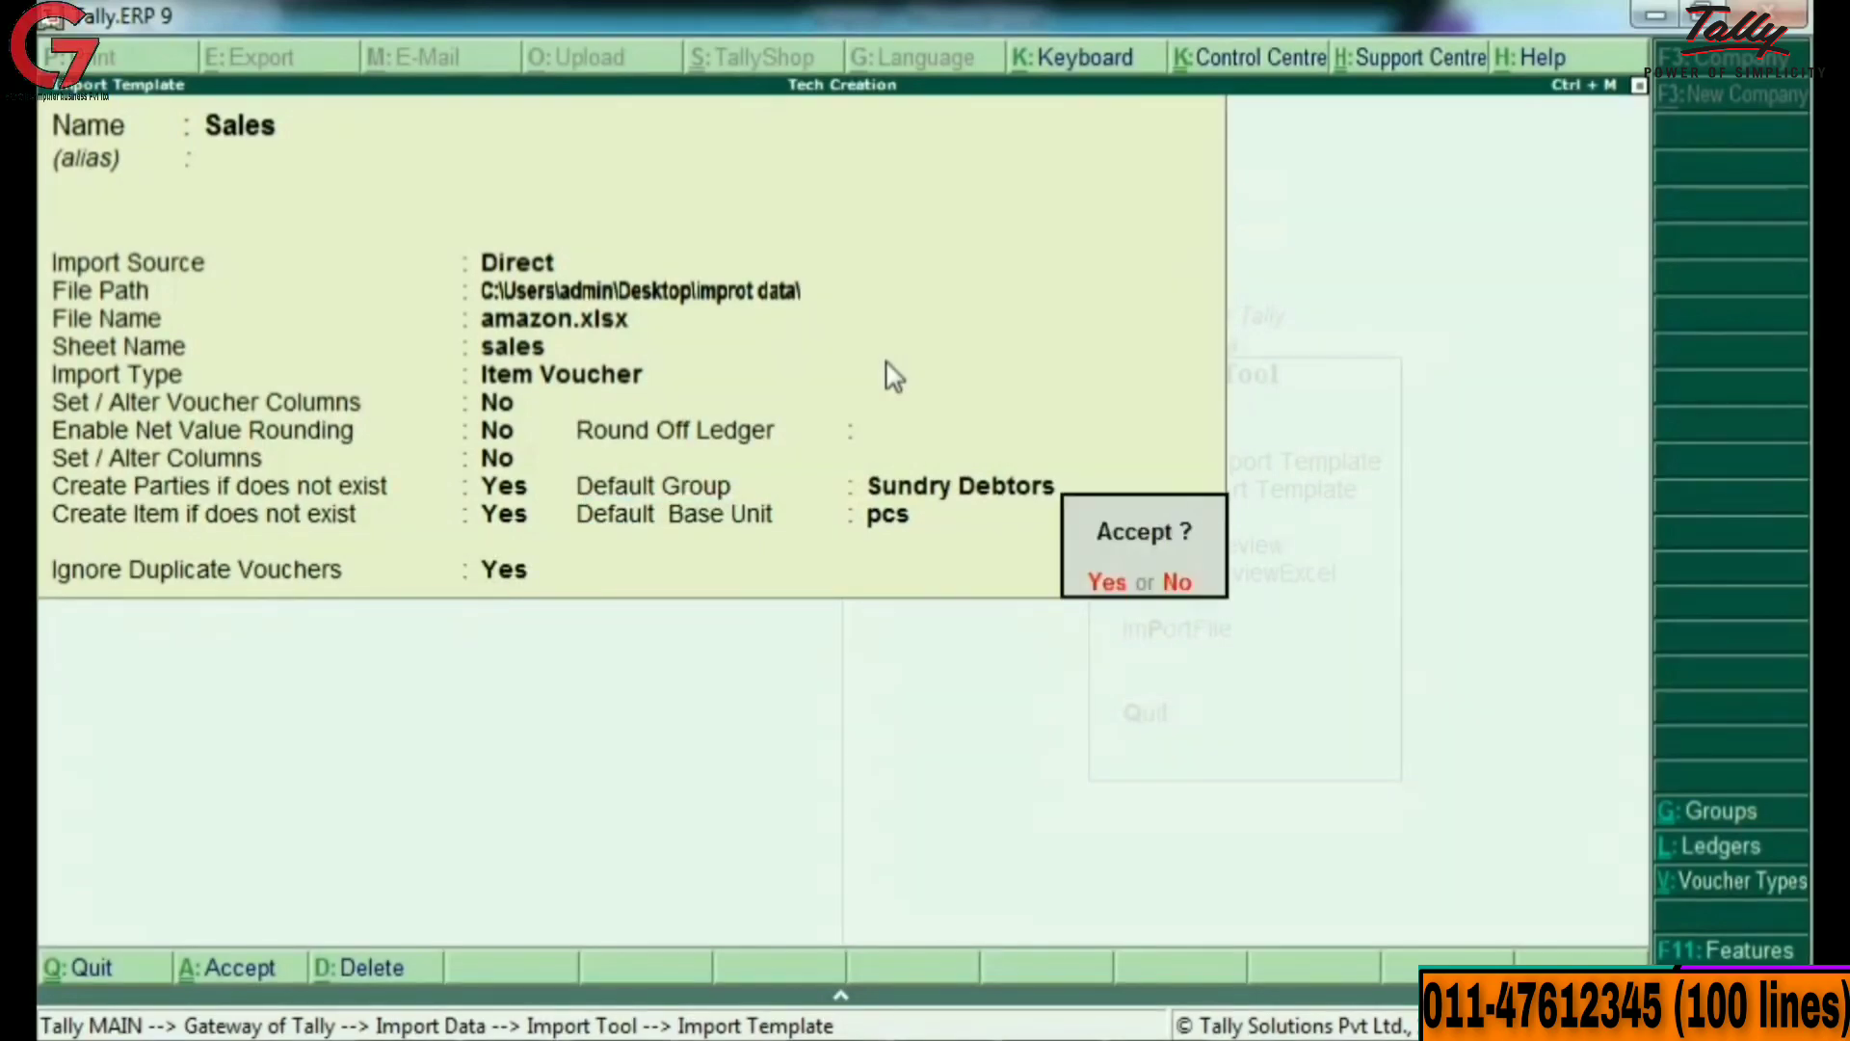
key("Return")
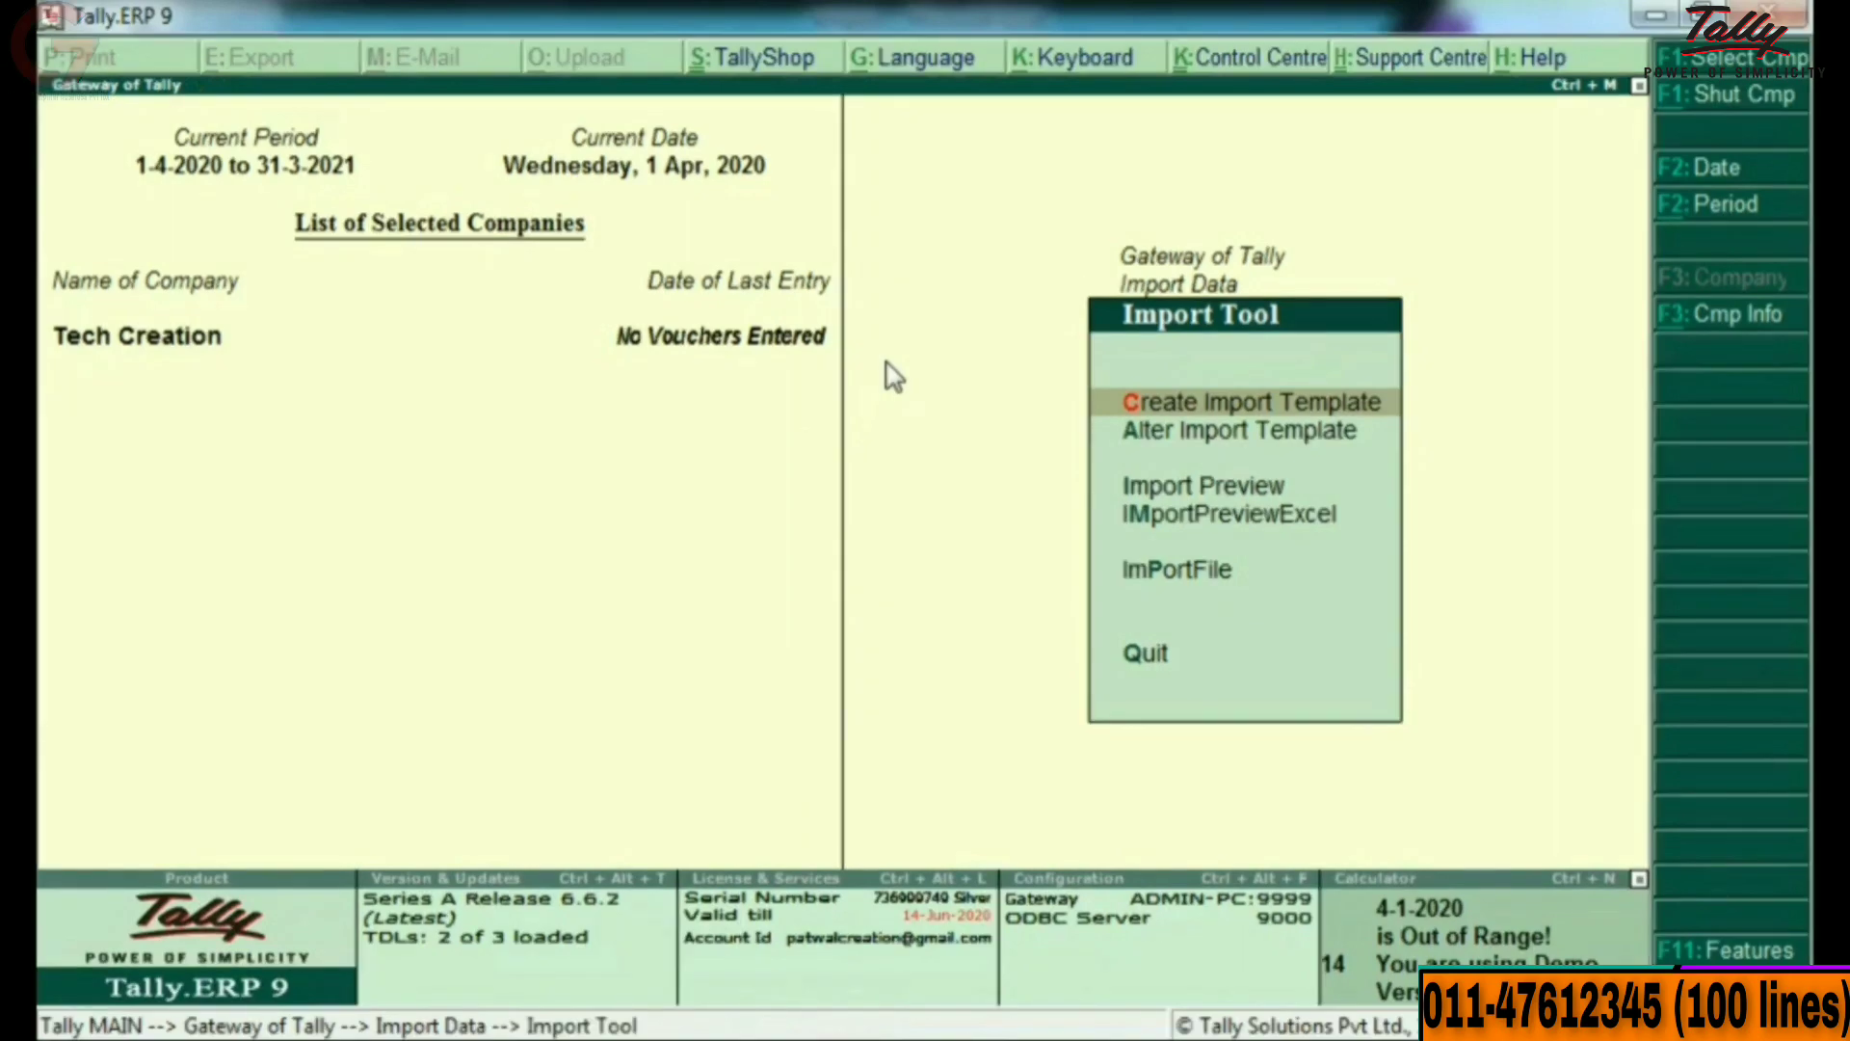
Review the file path, file name and sheet name in the Sales import template and leave it without saving.
key("Down")
key("Up")
key("Down")
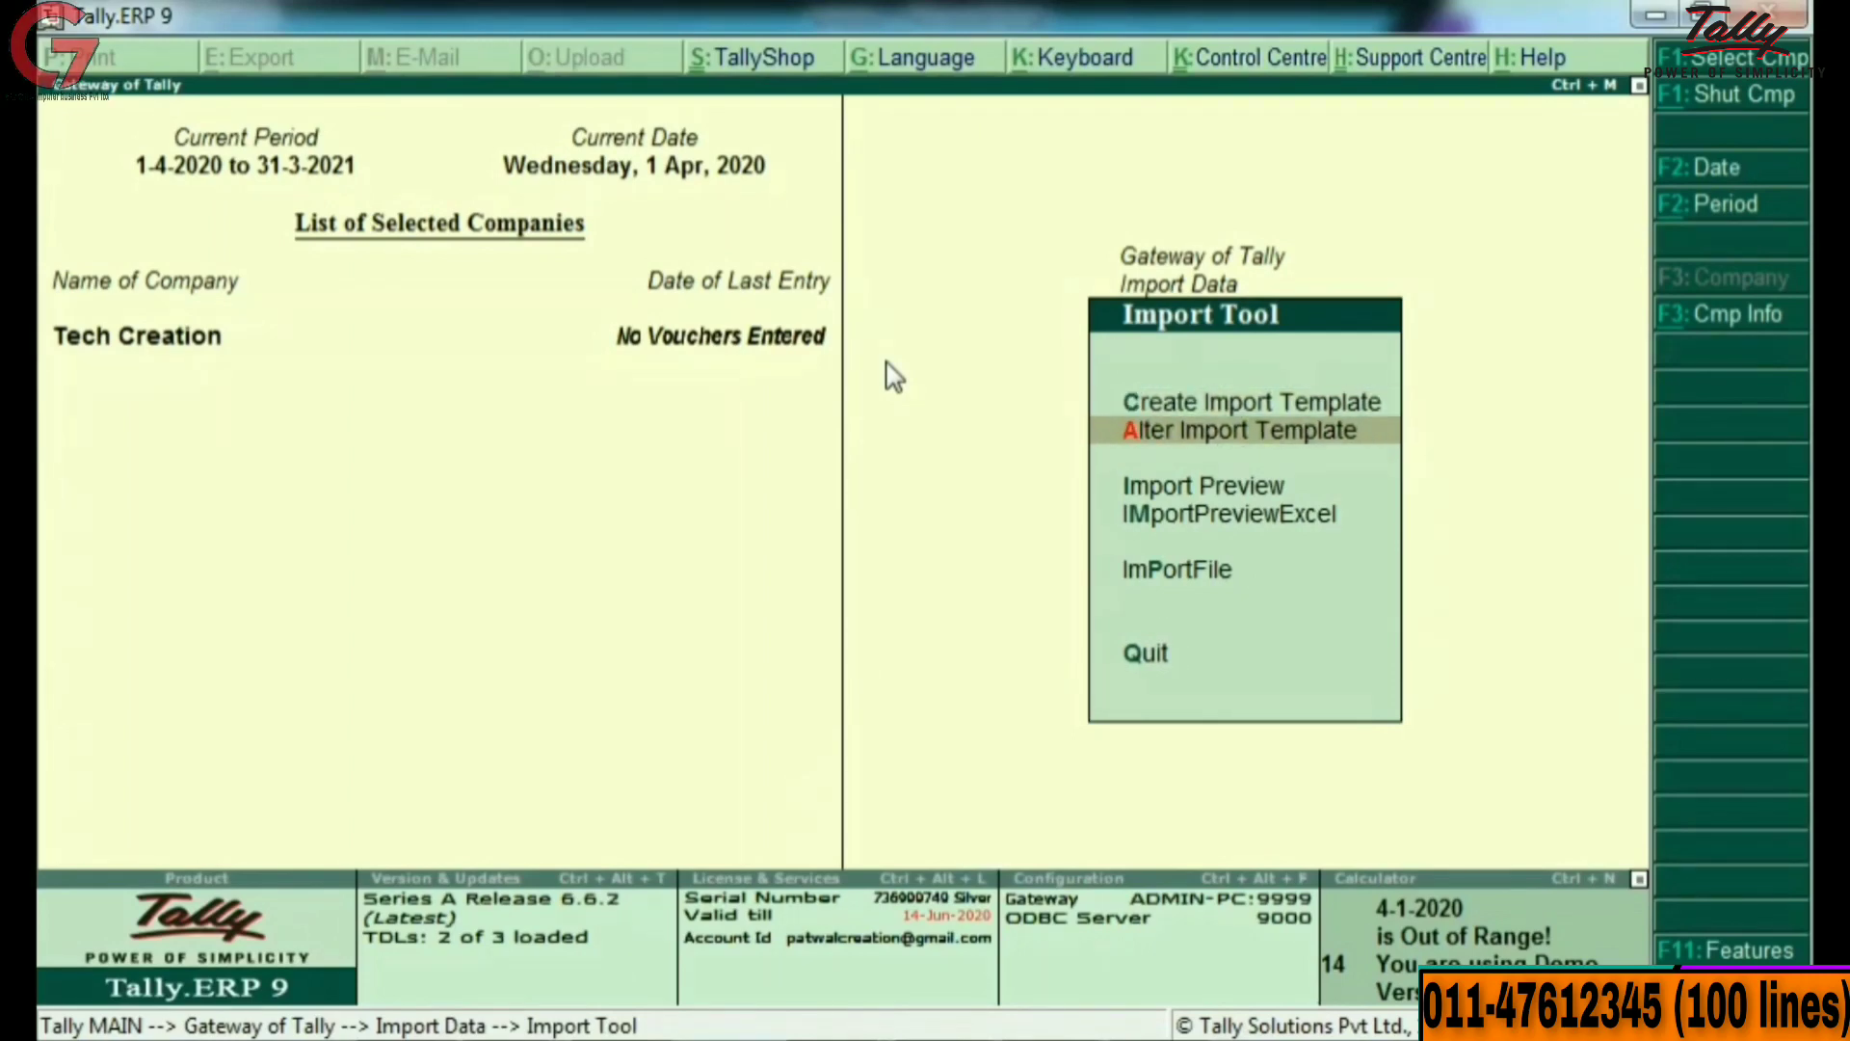
key("Return")
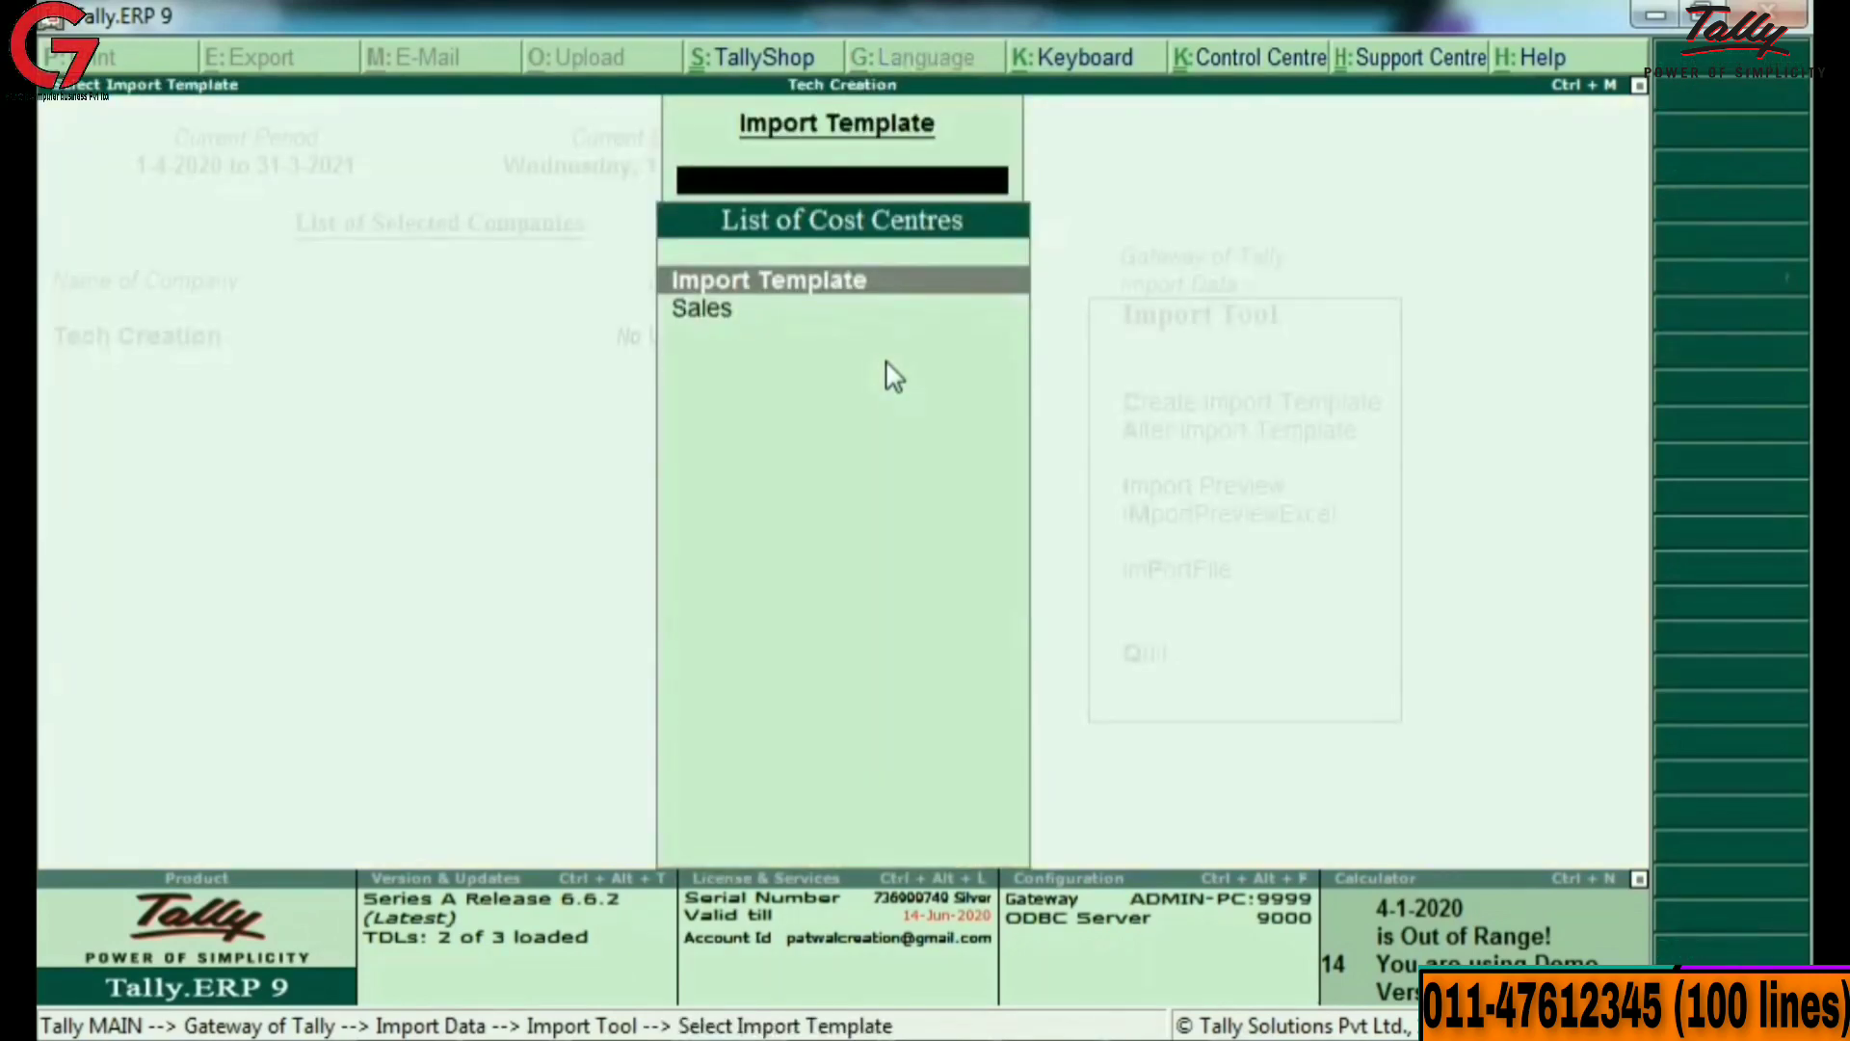
key("Down")
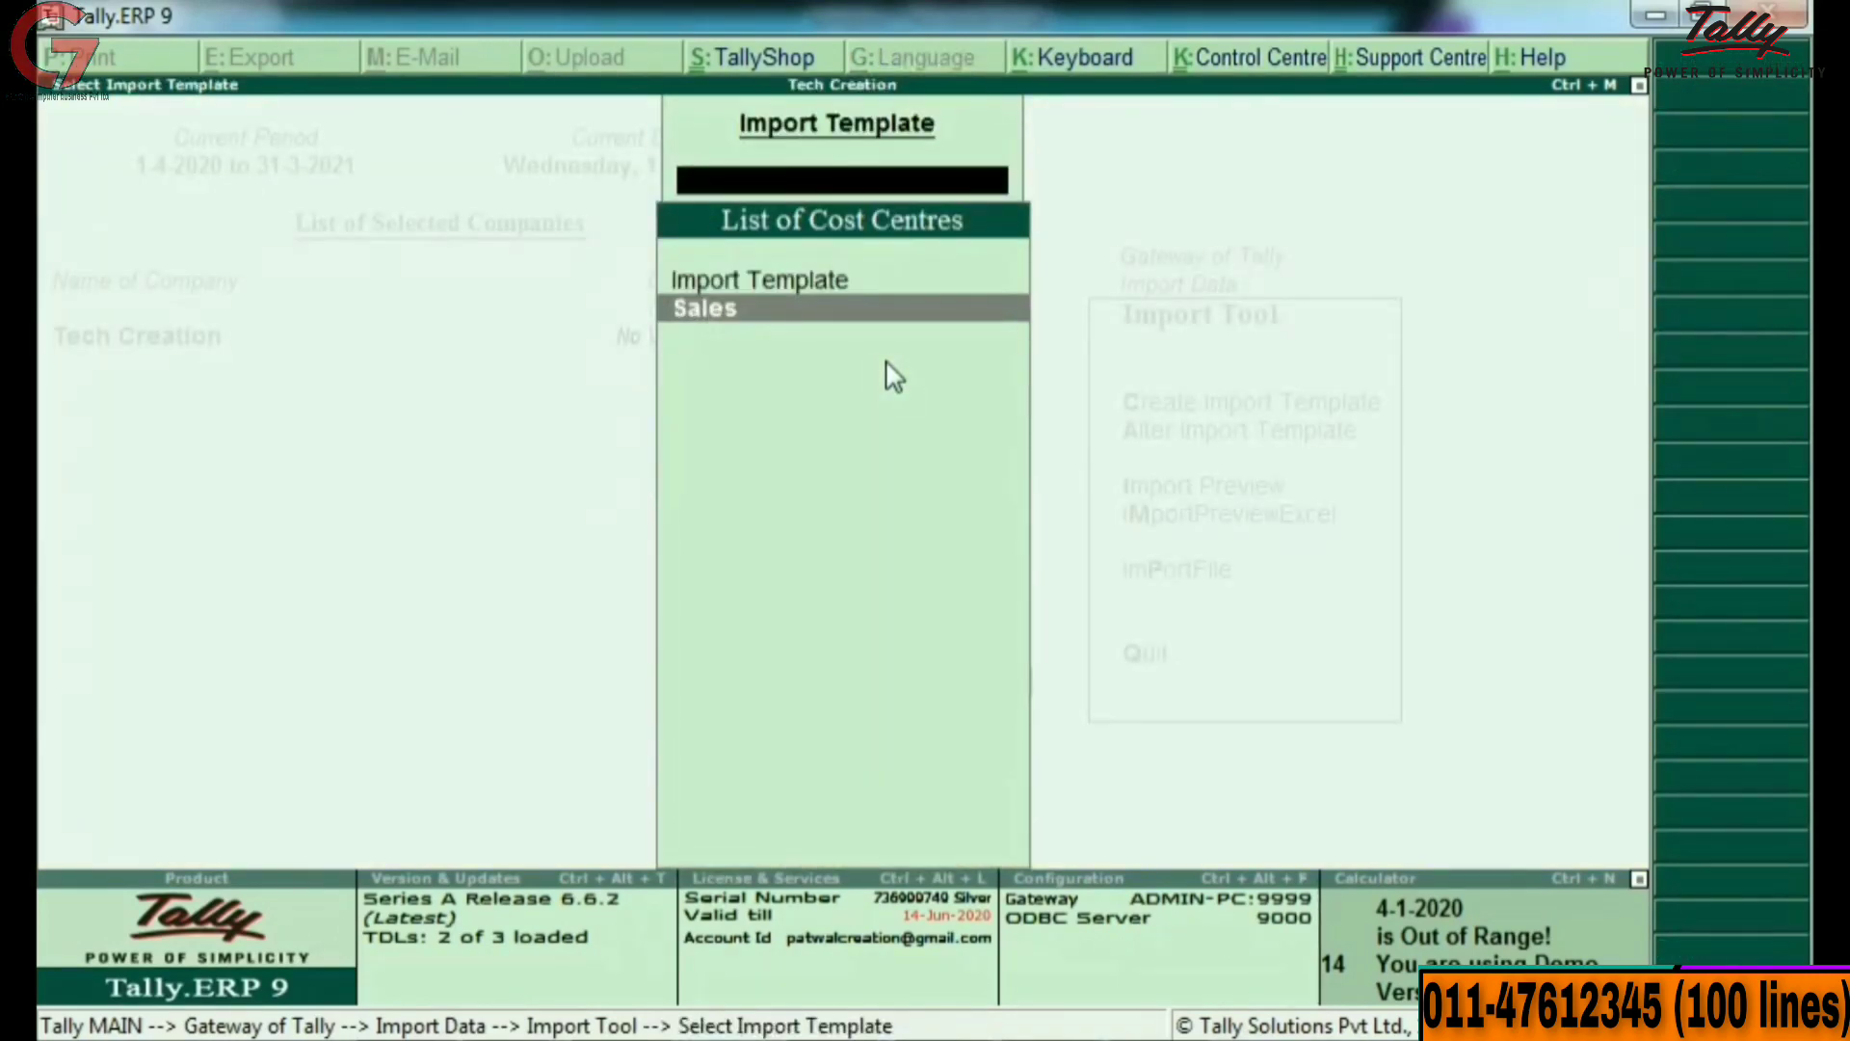
key("Return")
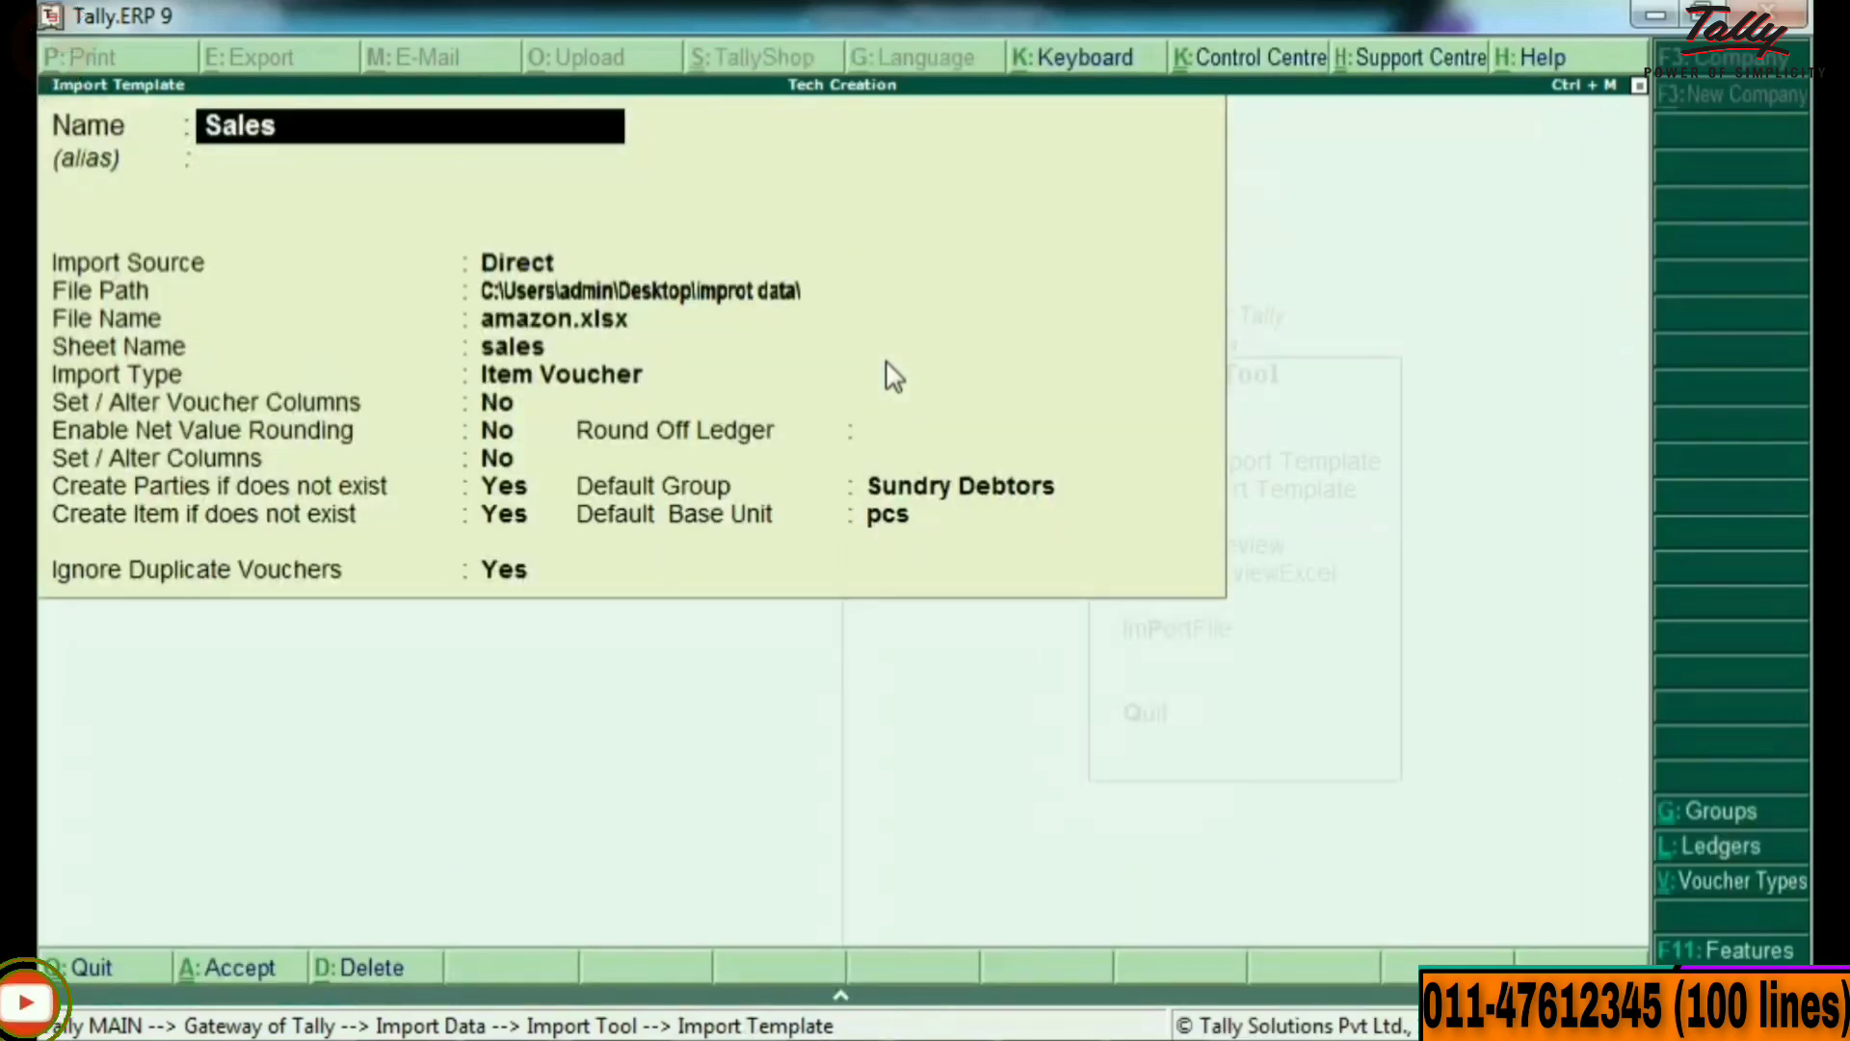
key("Return")
key("Return")
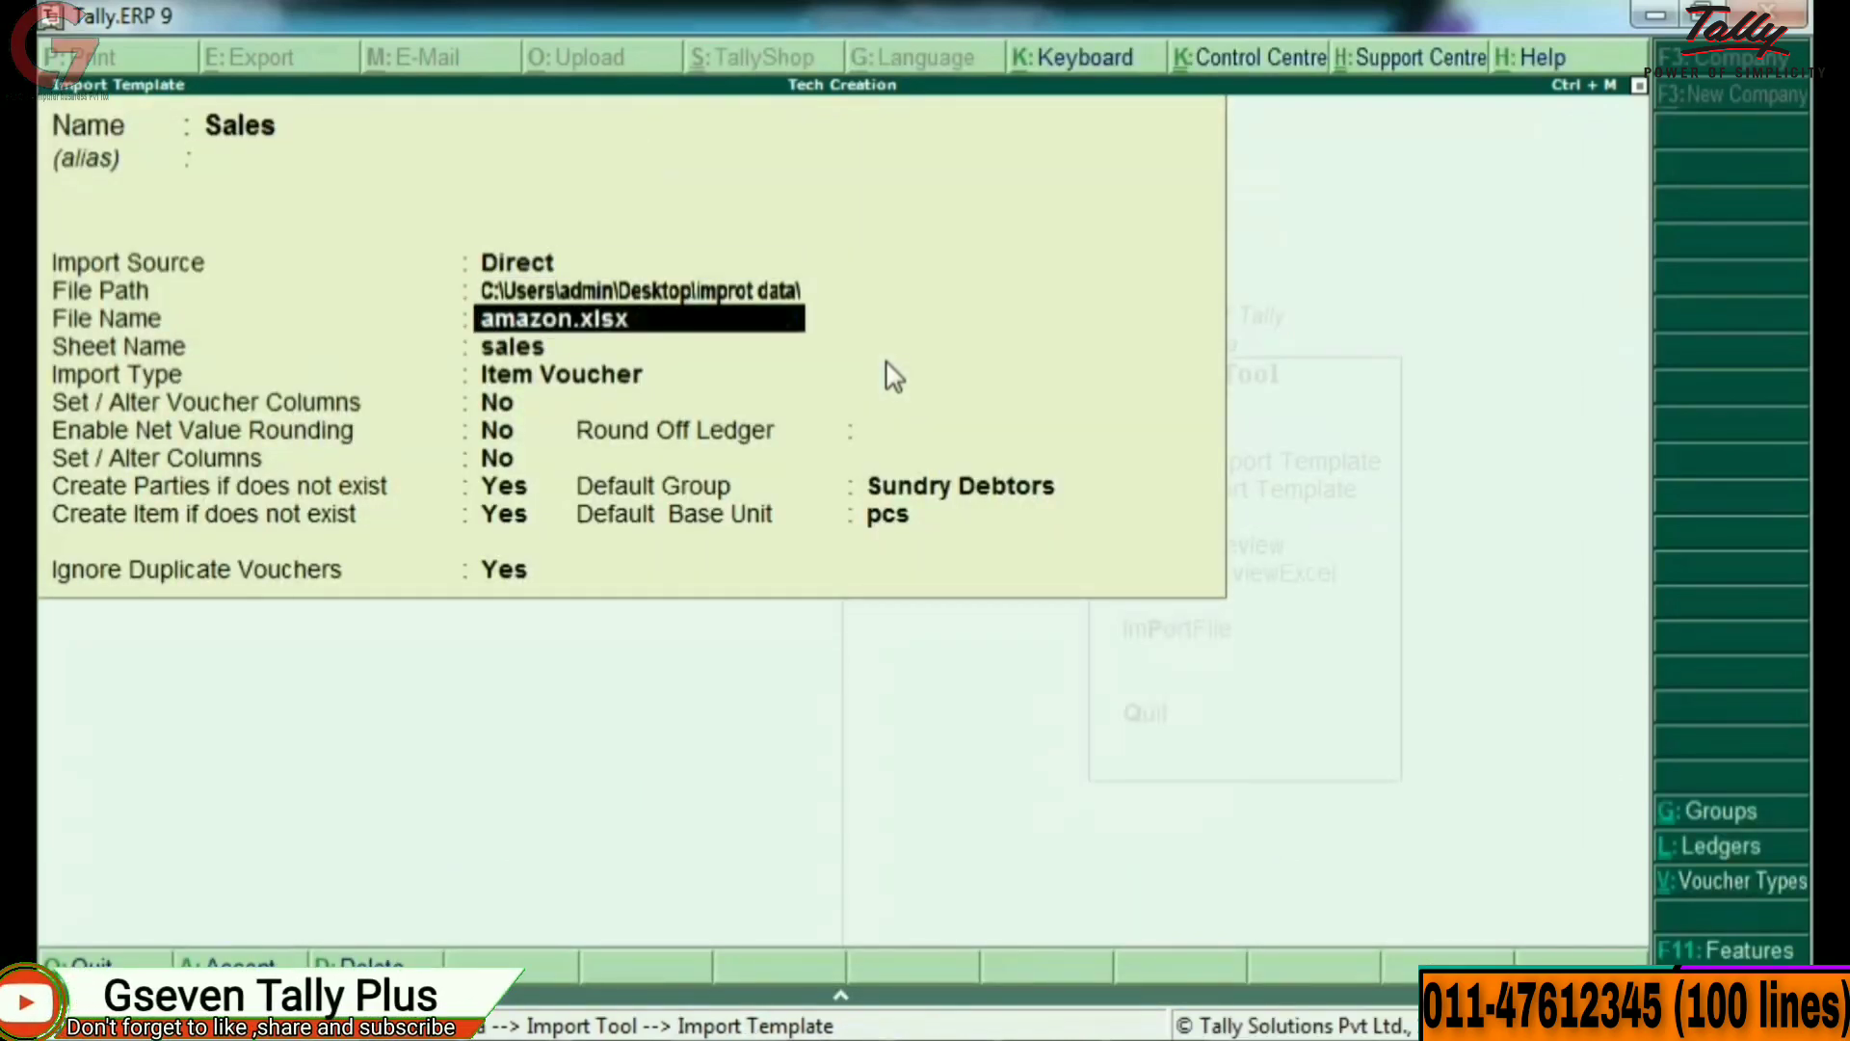
key("Return")
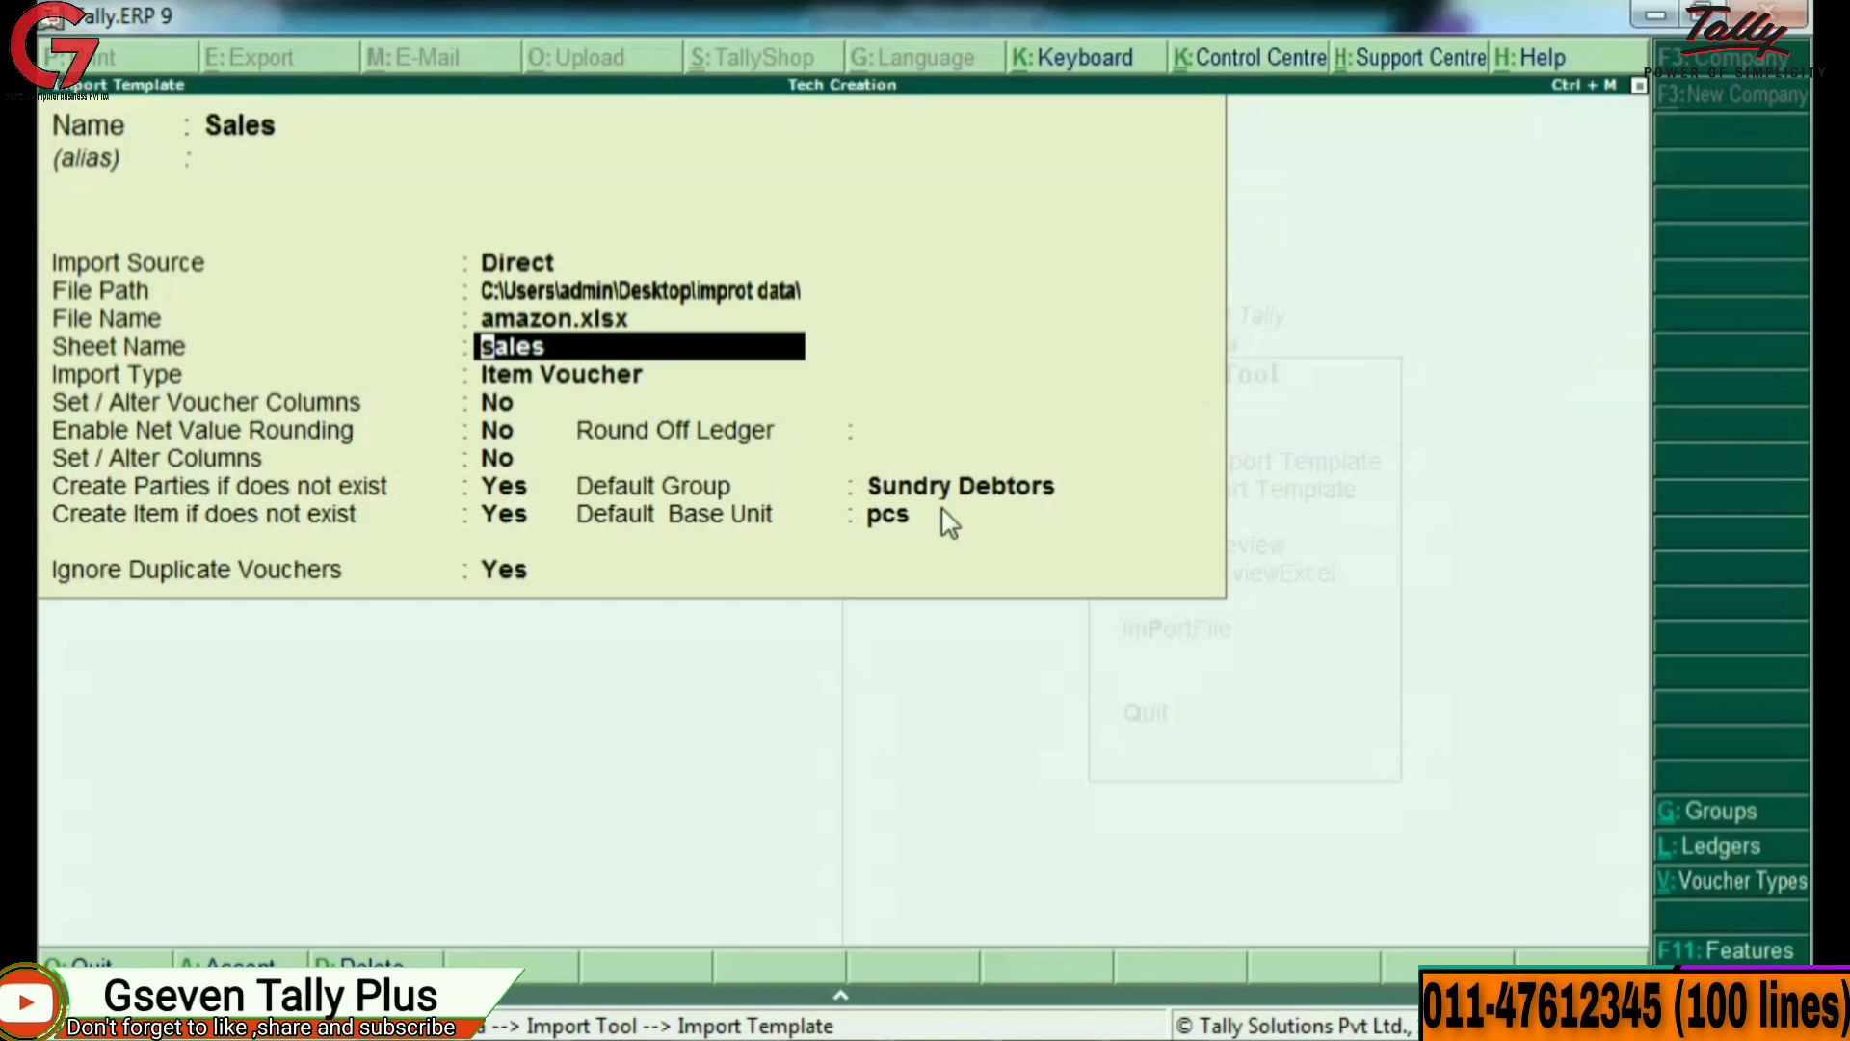
key("Up")
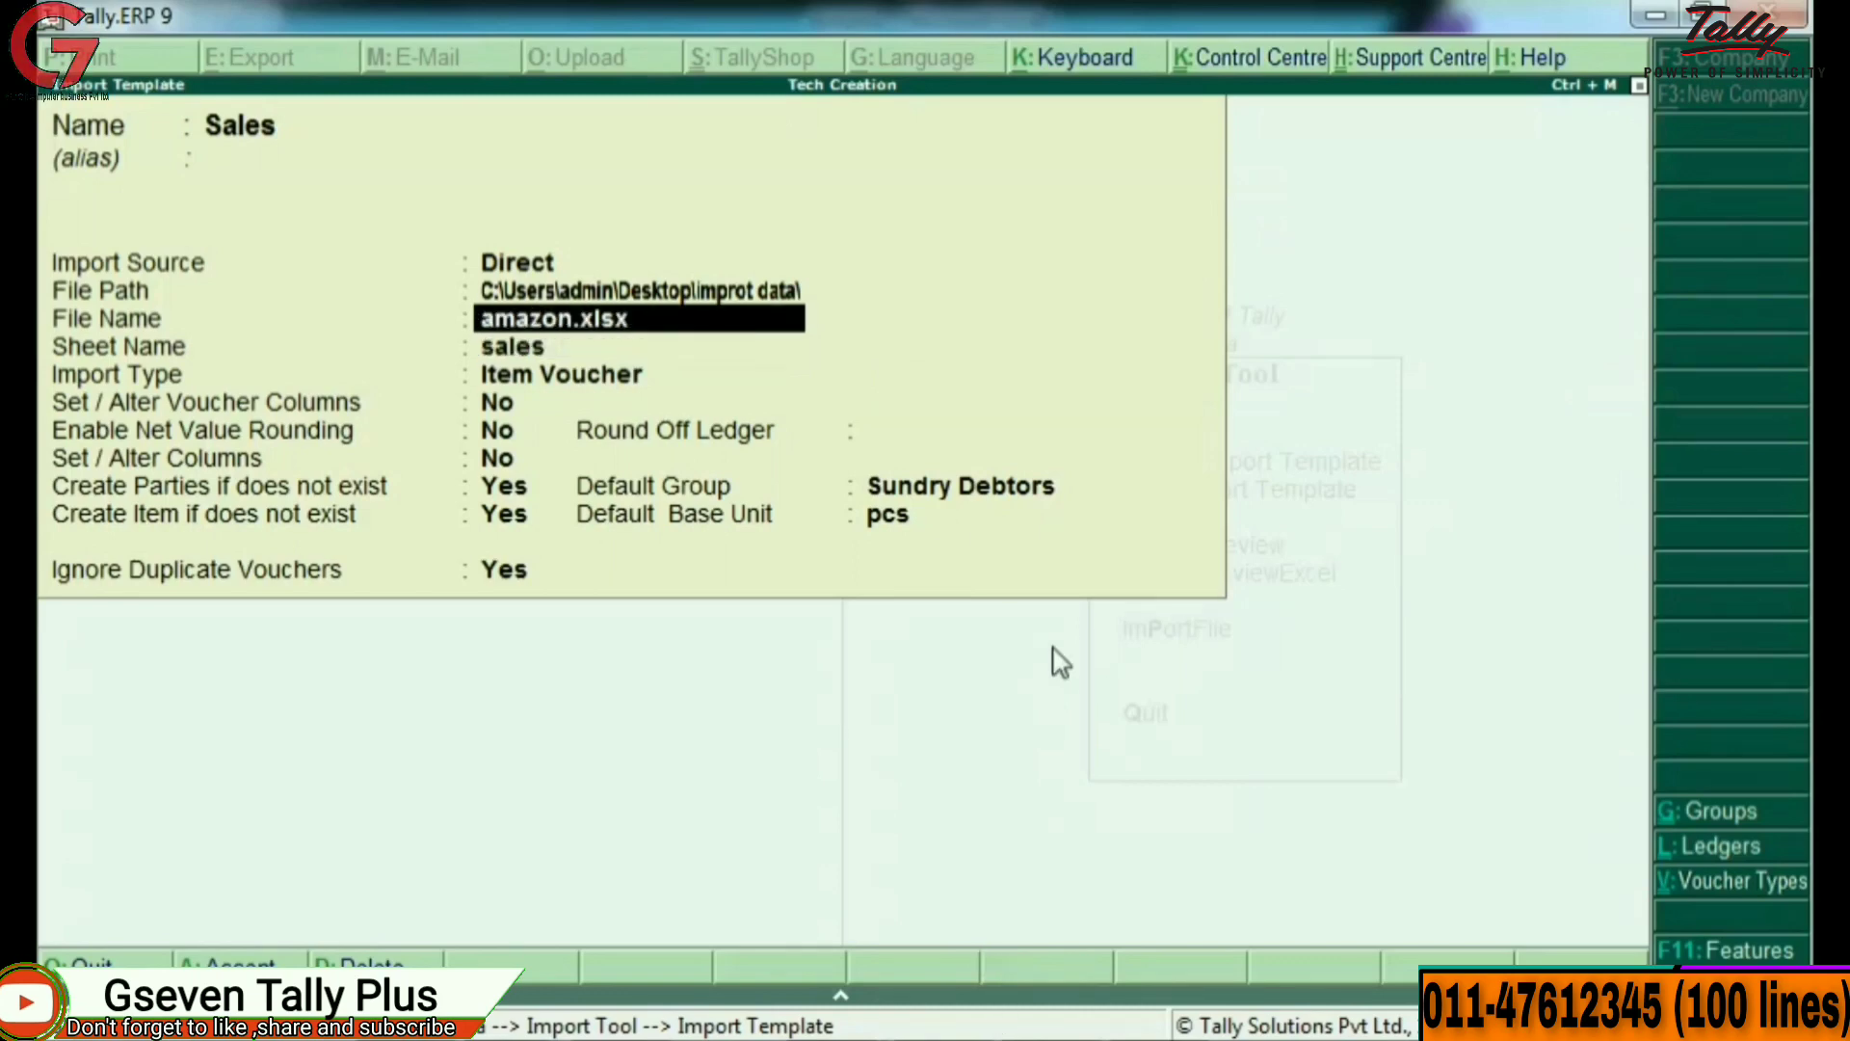
key("Up")
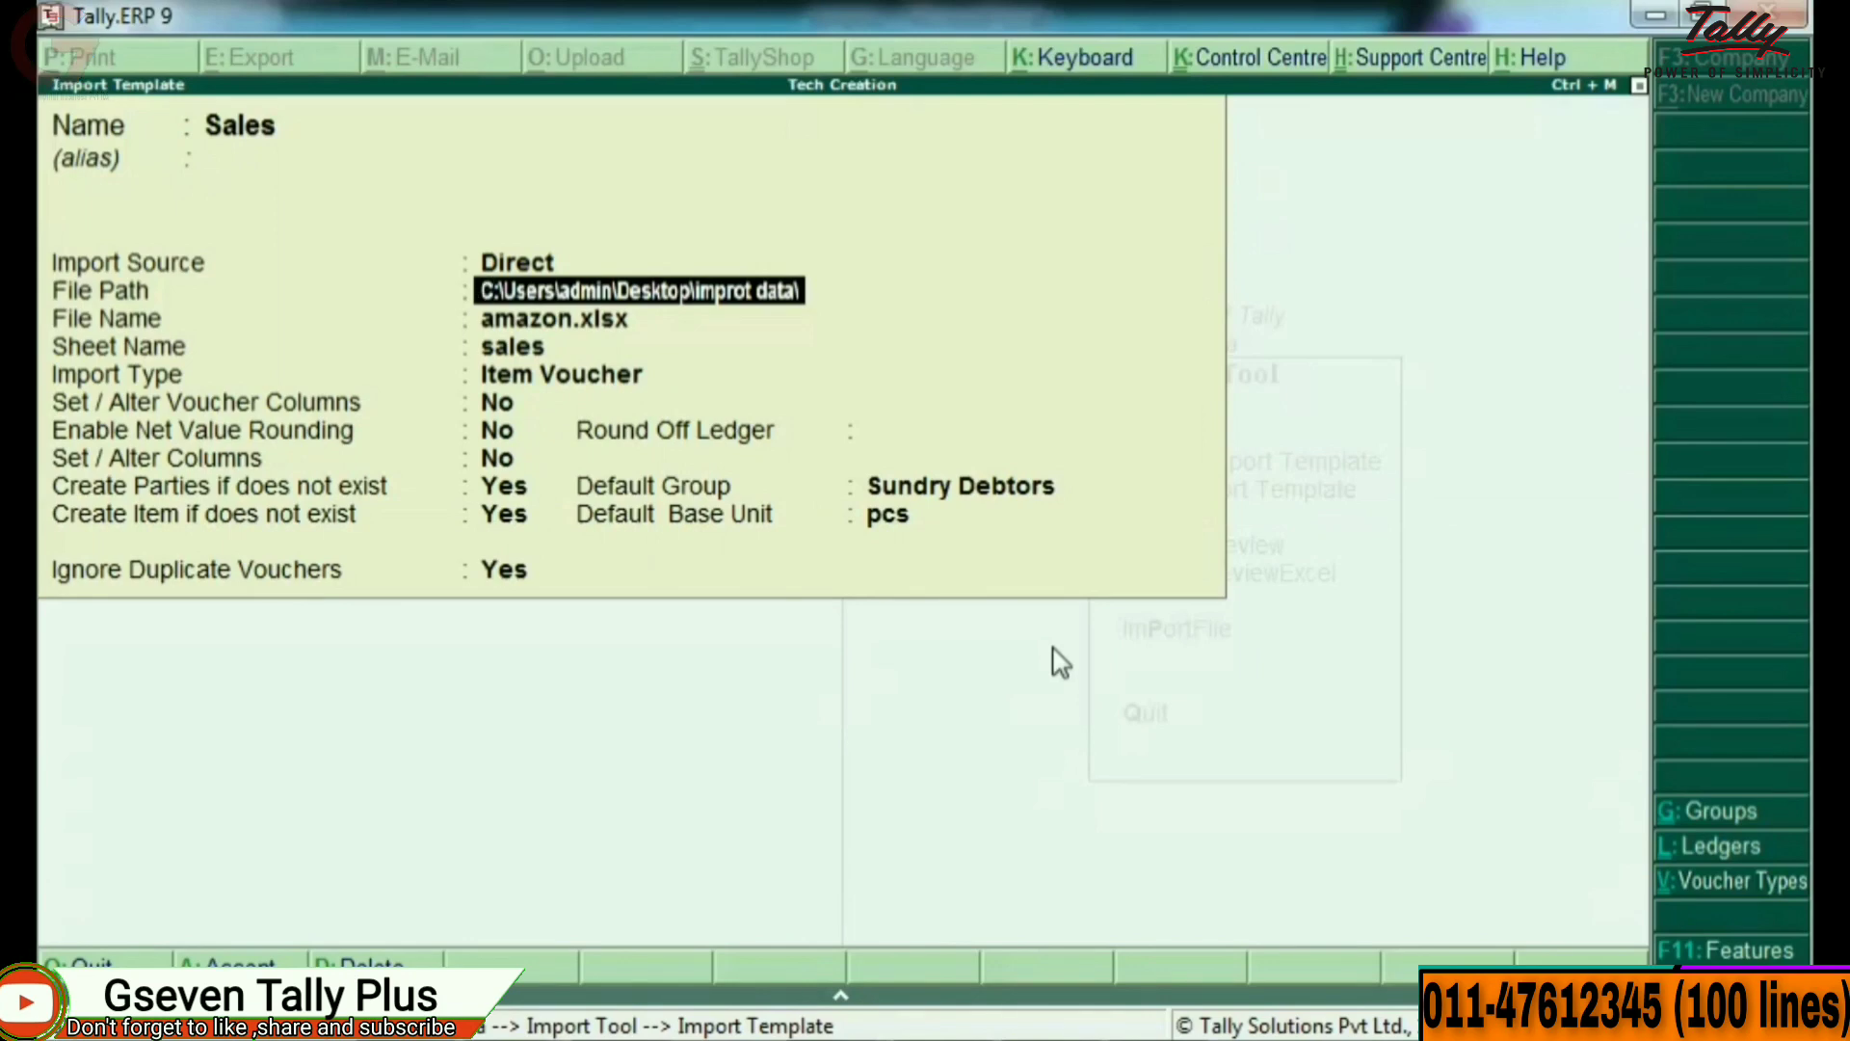
key("BackSpace")
key("Escape")
key("y")
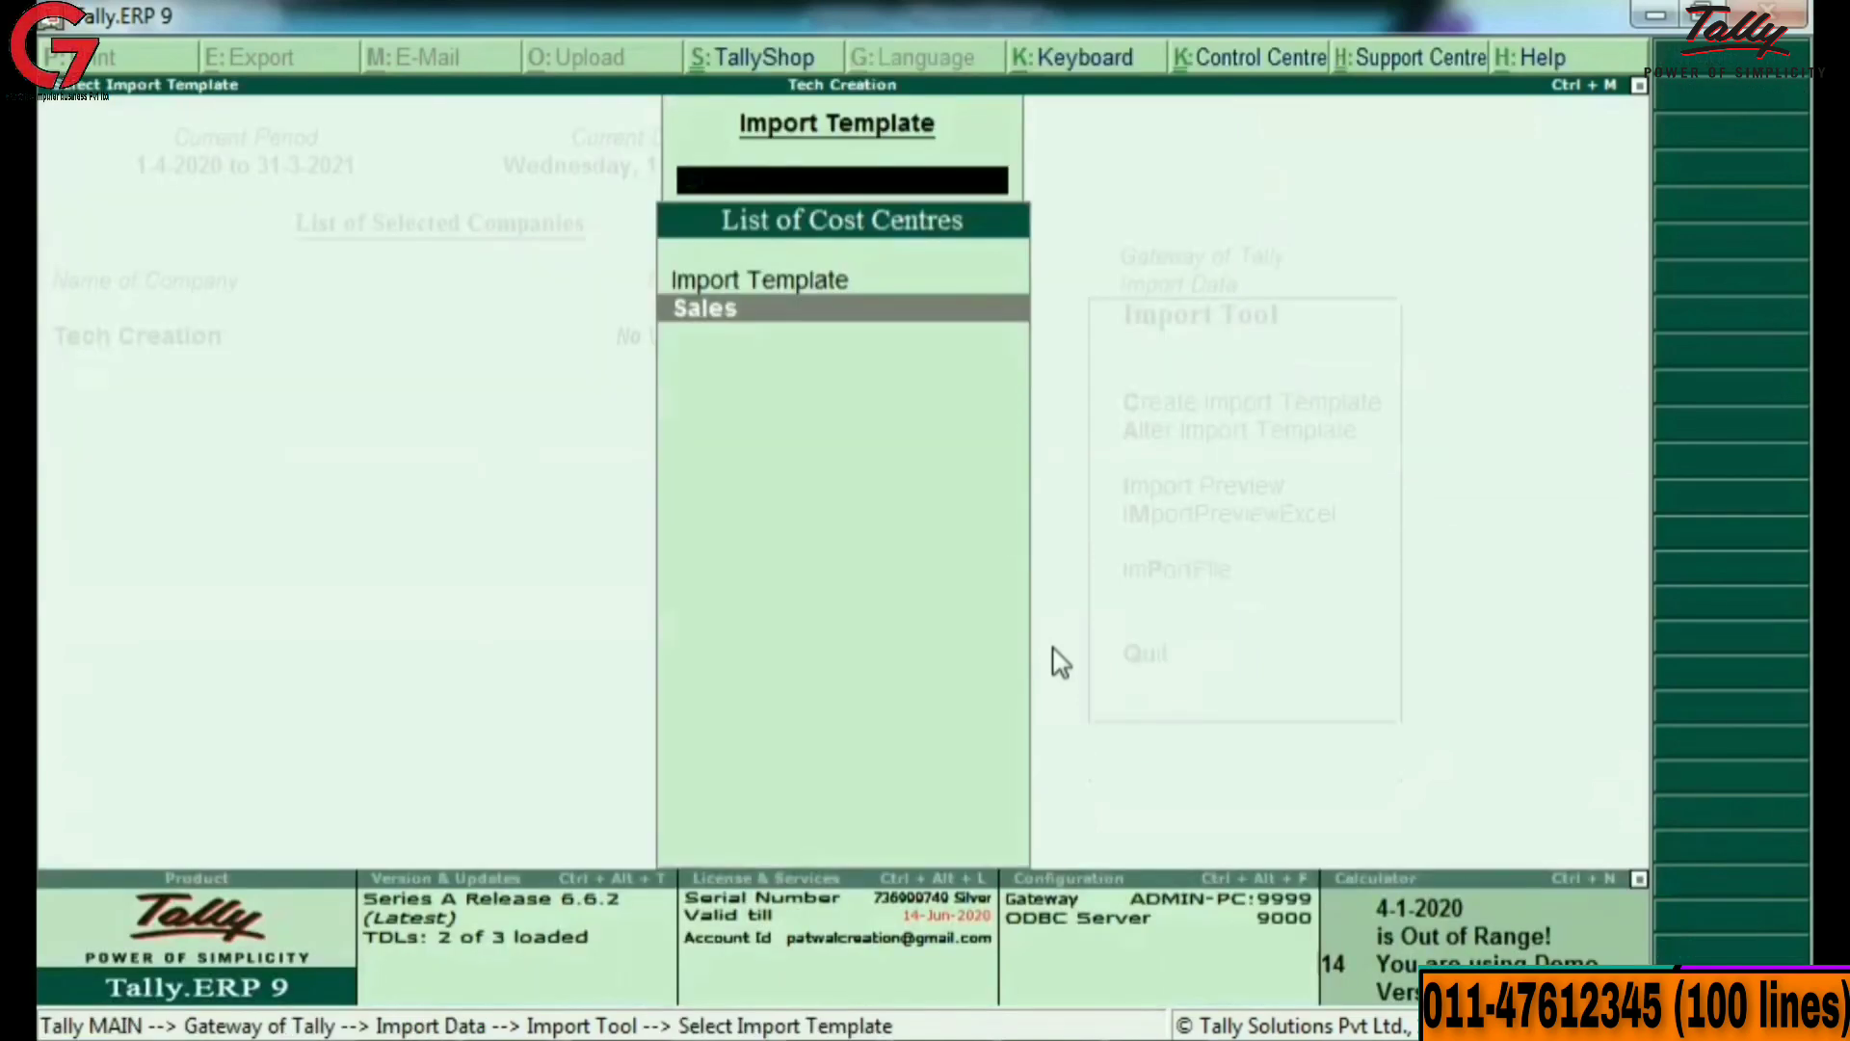
key("Escape")
Open the Import Preview for the Sales template and examine its columns from Voucher Type through Sgst.
key("Down")
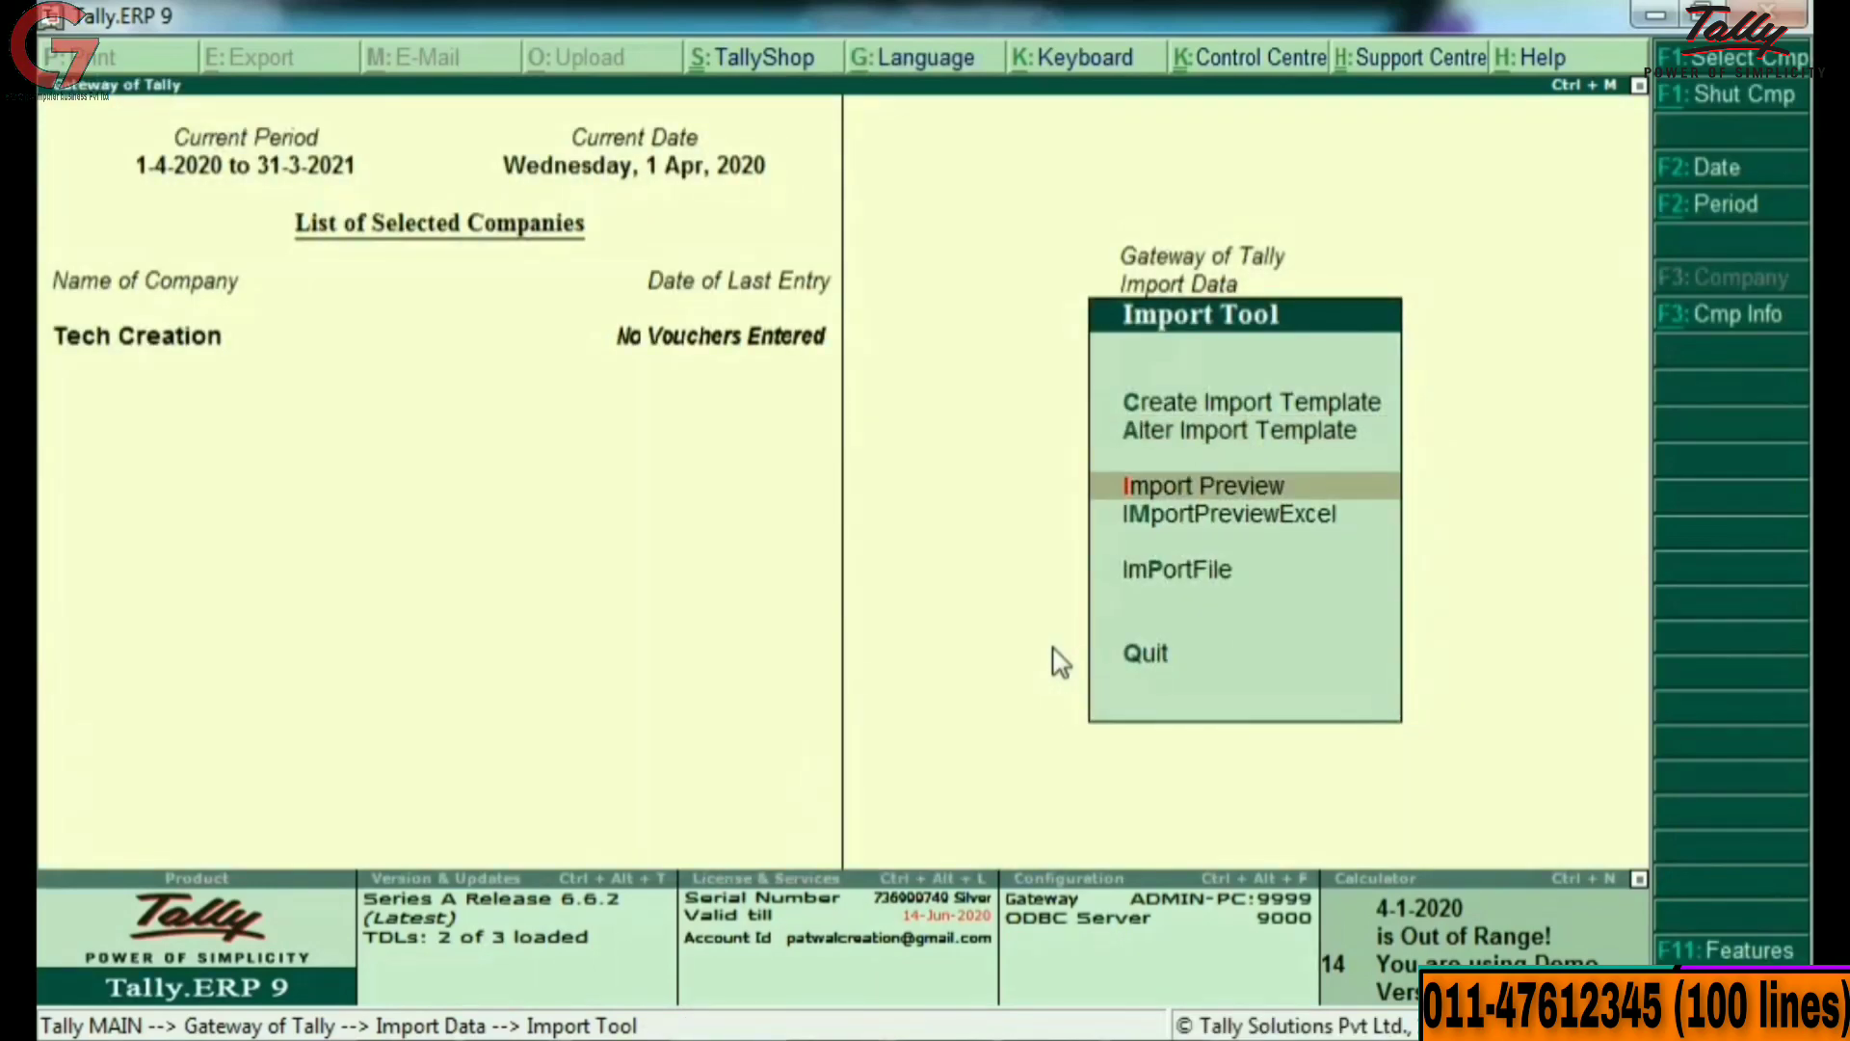
key("Return")
key("Return")
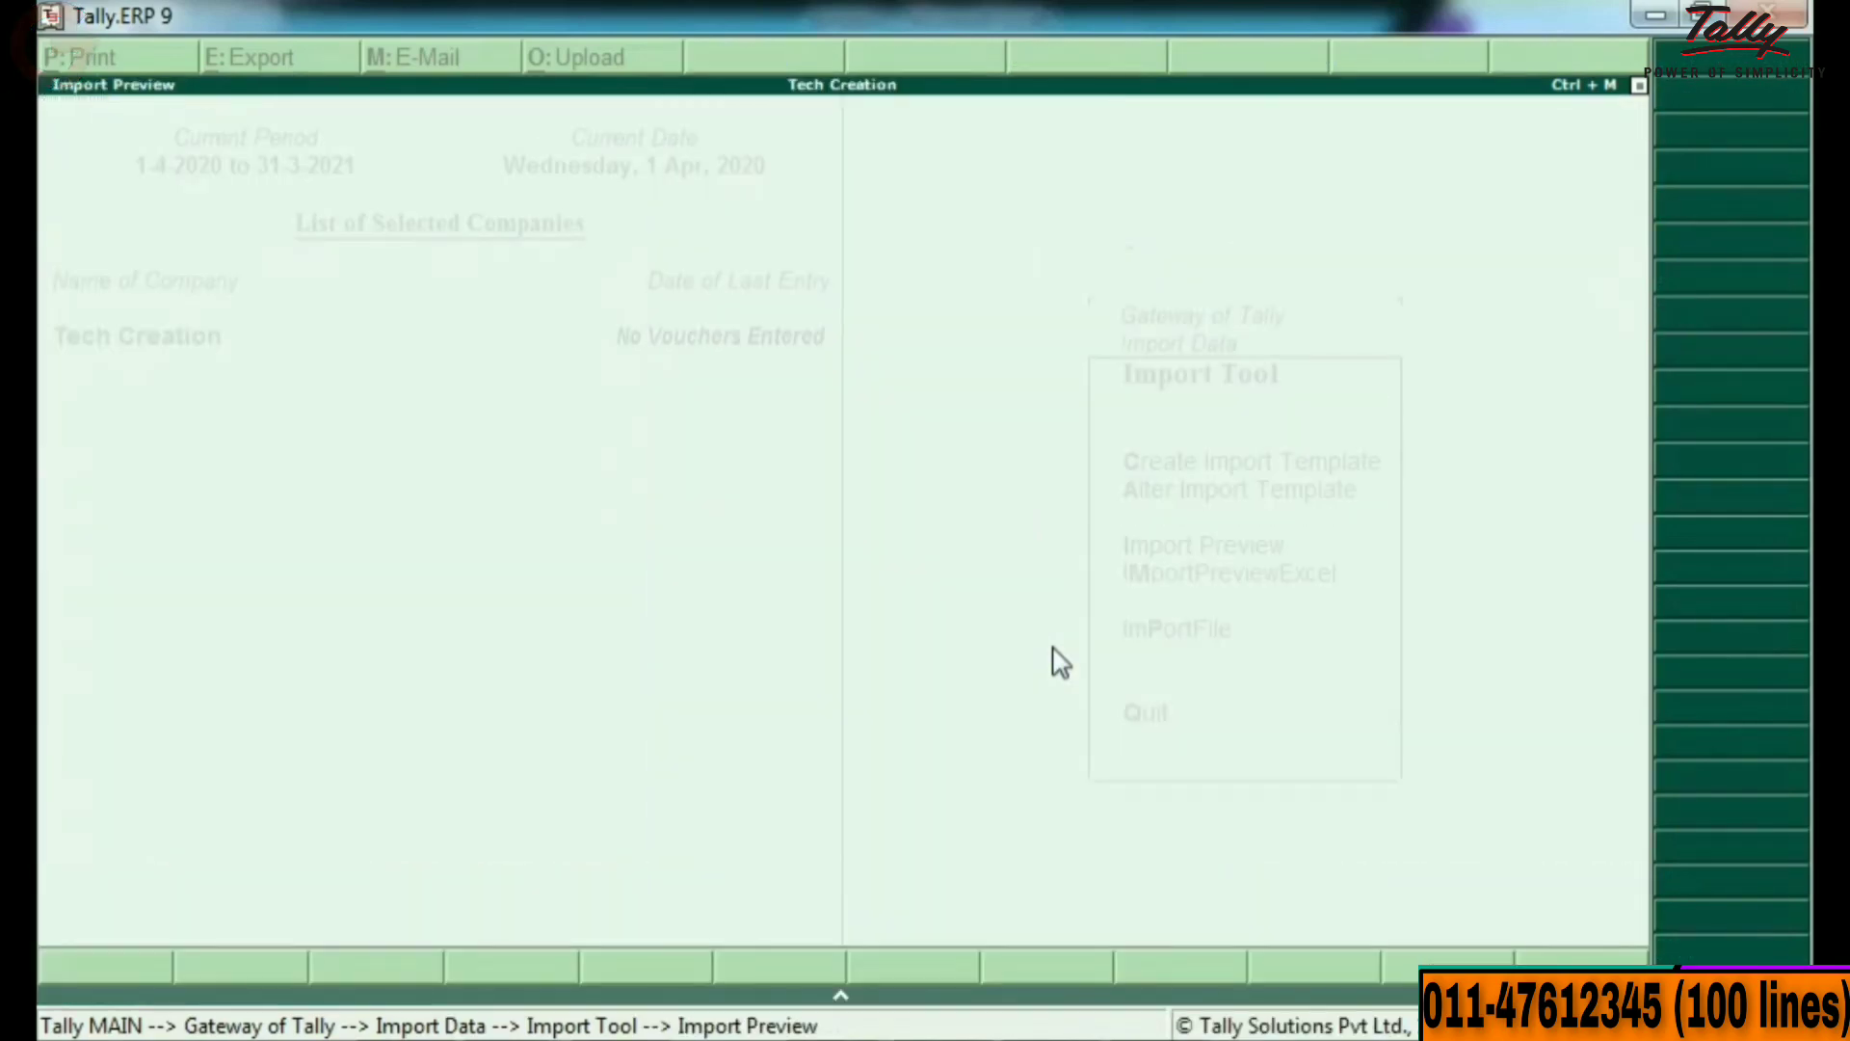
key("Right")
key("Right")
key("Right")
key("Right")
key("Right")
key("Right")
key("Right")
key("Right")
key("Right")
key("Right")
key("Right")
key("Right")
key("Right")
key("Right")
key("Right")
key("Right")
key("Left")
key("Left")
key("Left")
key("Left")
key("Left")
key("Left")
key("Left")
key("Left")
key("Left")
key("Left")
key("Left")
key("Left")
key("Left")
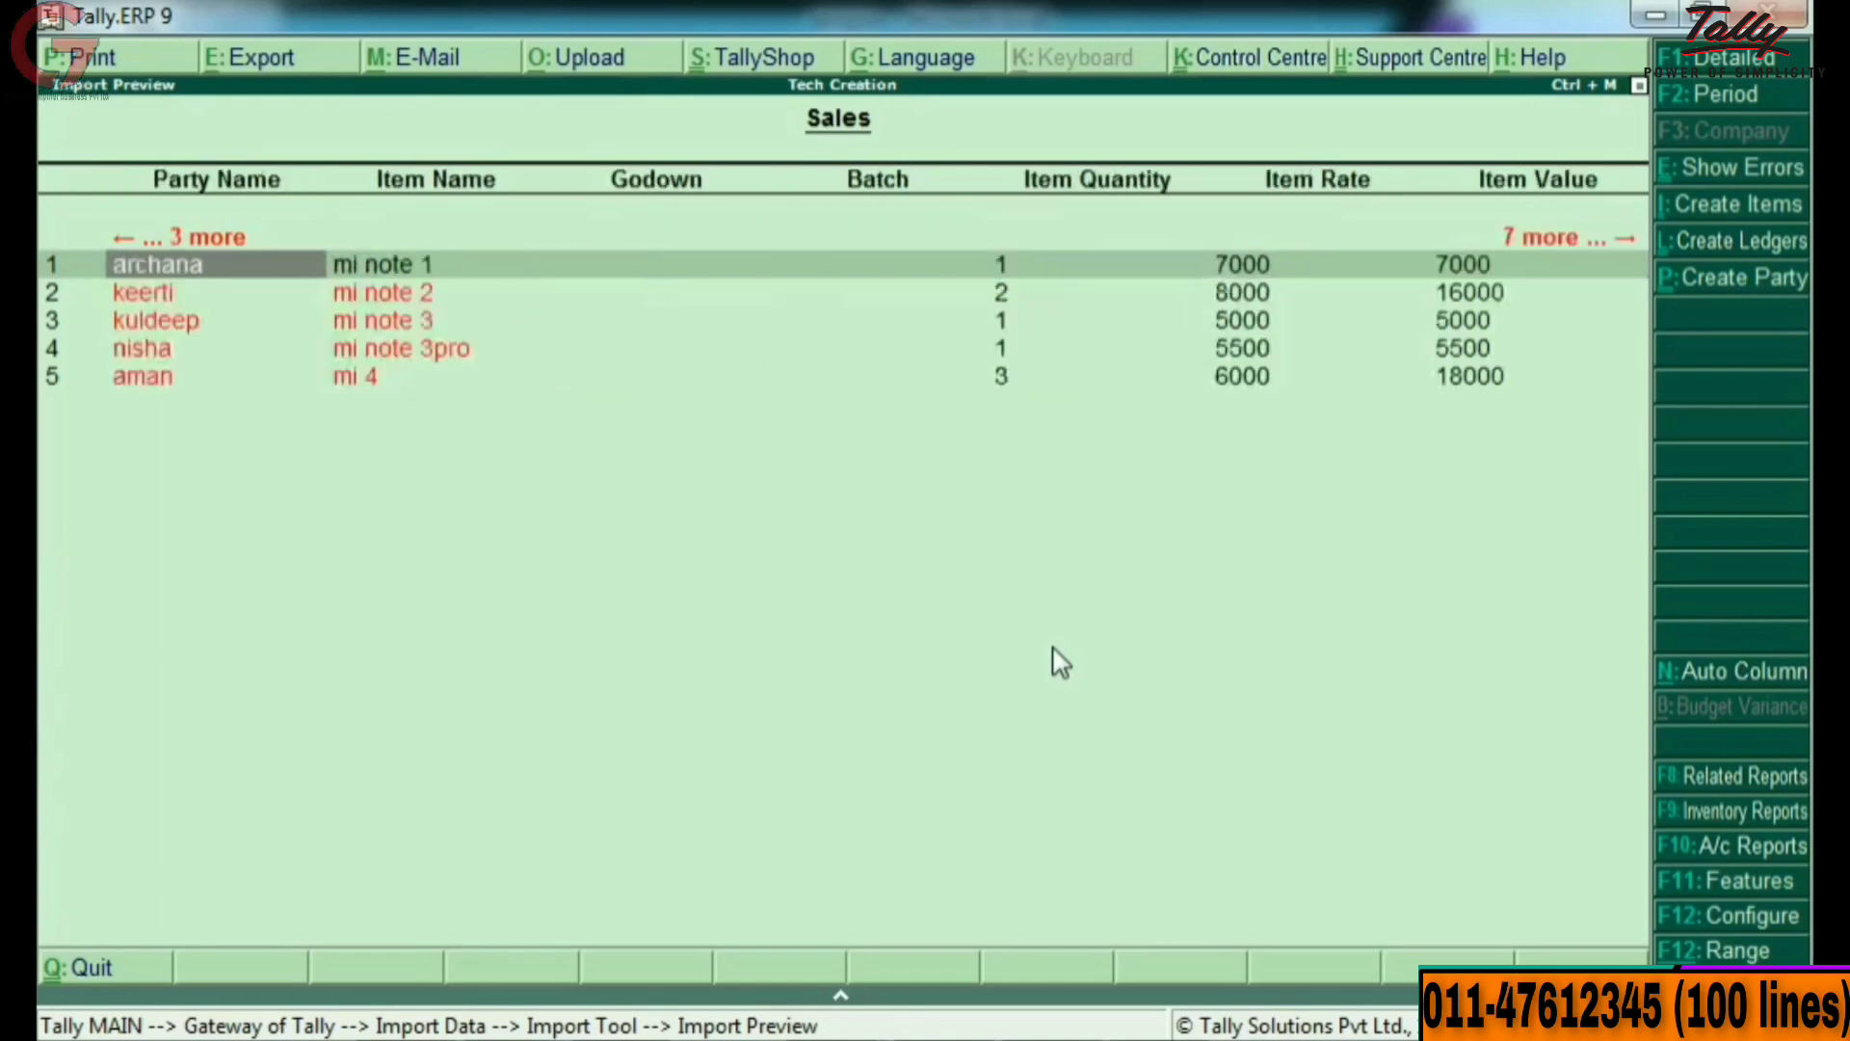
key("Left")
key("Left")
key("Right")
key("Right")
key("Right")
key("Right")
key("Right")
key("Right")
key("Right")
key("Right")
key("Right")
key("Right")
key("Right")
key("Right")
key("Right")
key("Right")
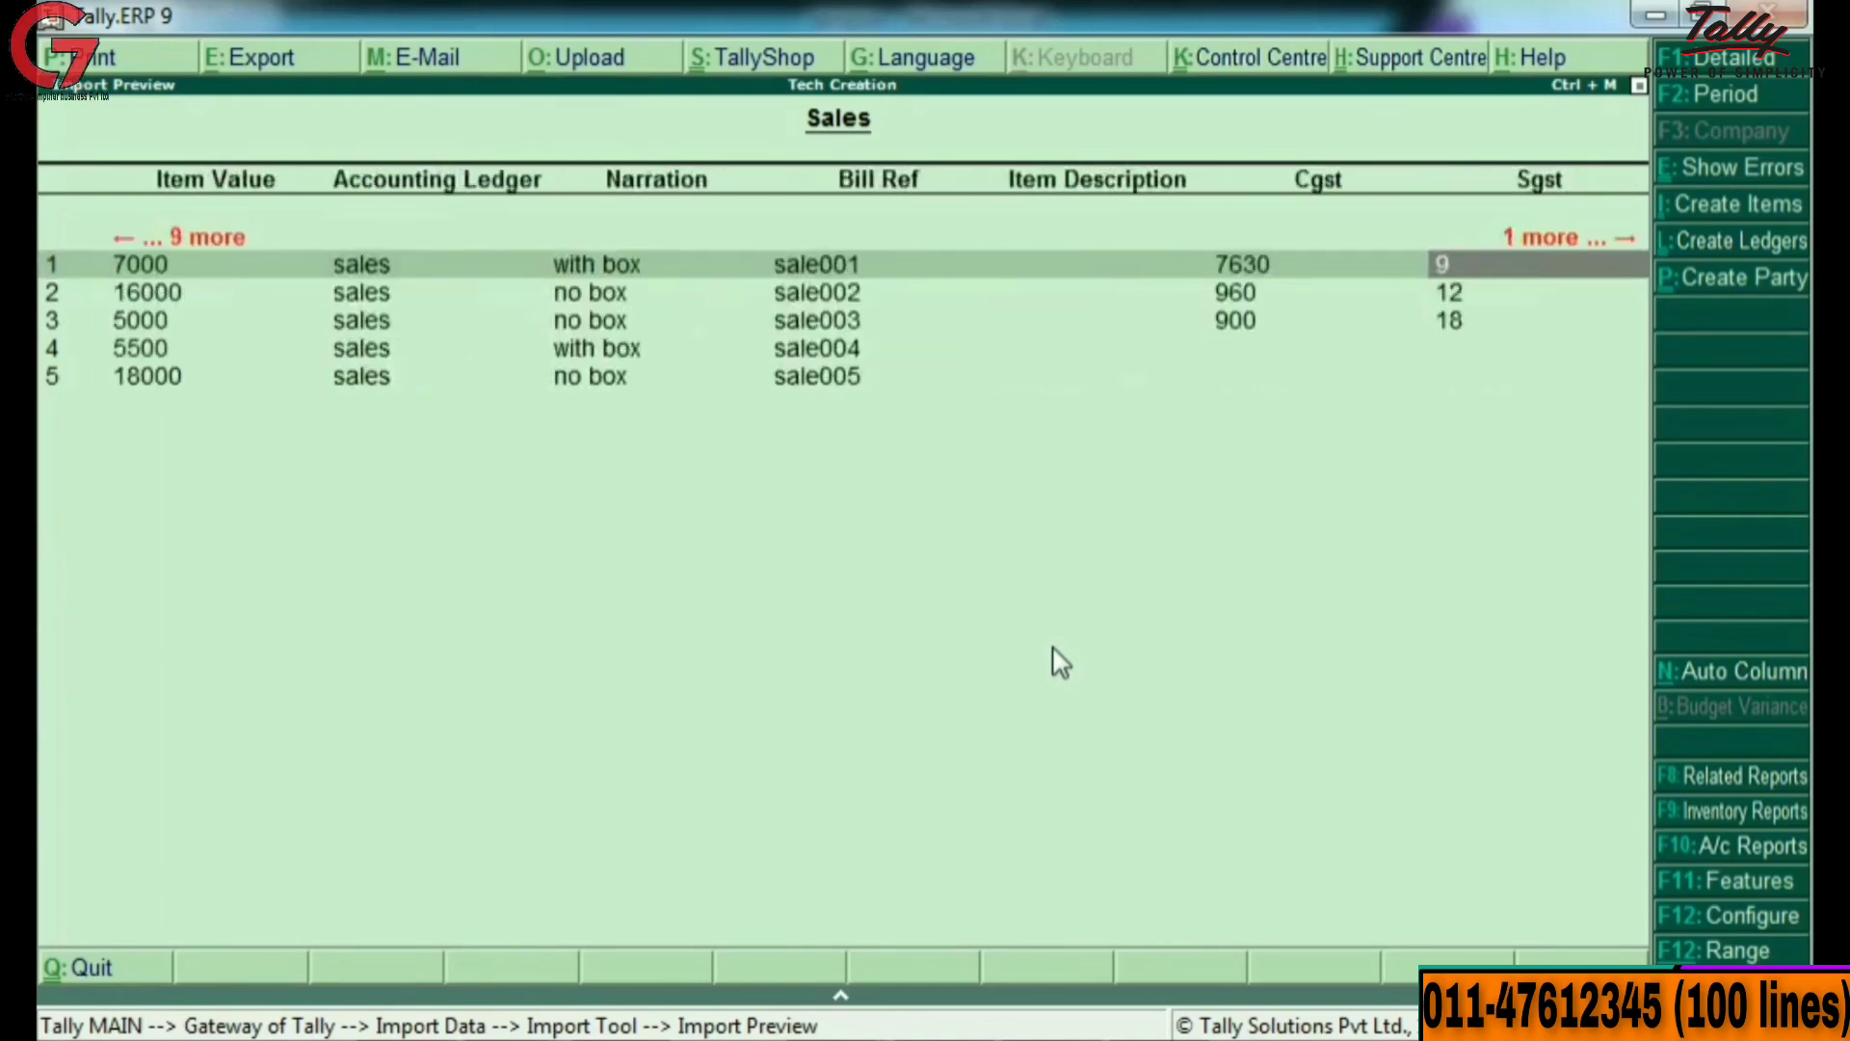
Examine the Party Name and Item Name entries row by row in the Sales import preview.
key("Left")
key("Left")
key("Left")
key("Left")
key("Left")
key("Left")
key("Left")
key("Left")
key("Left")
key("Left")
key("Left")
key("Left")
key("Left")
key("Right")
key("Down")
key("Down")
key("Up")
key("Up")
key("Down")
key("Down")
key("Down")
key("Down")
key("Up")
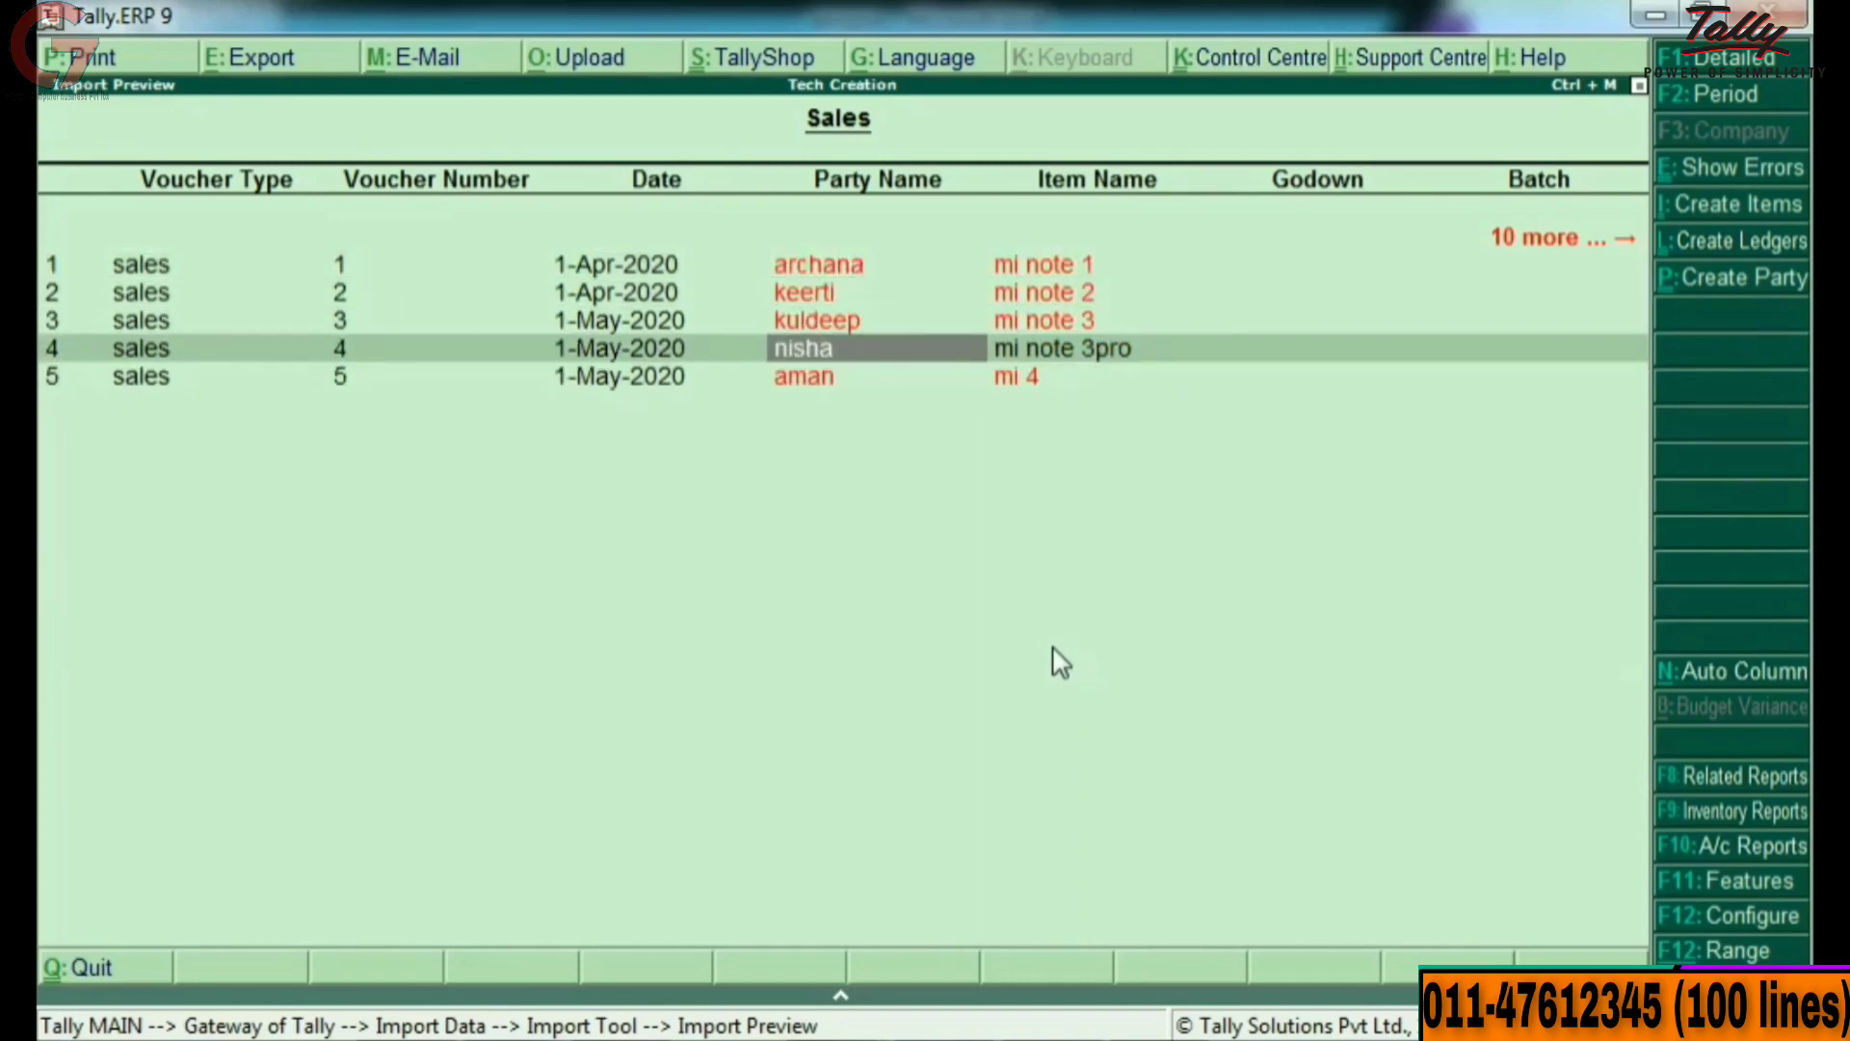
Recheck the first voucher's item, ledger and tax columns in the Sales import preview, and close the preview.
key("Up")
key("Up")
key("Up")
key("Right")
key("Right")
key("Right")
key("Right")
key("Right")
key("Right")
key("Right")
key("Right")
key("Right")
key("Right")
key("Right")
key("Right")
key("Right")
key("Left")
key("Left")
key("Left")
key("Left")
key("Left")
key("Left")
key("Left")
key("Right")
key("Right")
key("Right")
key("Right")
key("Right")
key("Right")
key("Right")
key("Left")
key("Left")
key("Left")
key("Left")
key("Left")
key("Left")
key("Left")
key("Left")
key("Left")
key("Left")
key("Left")
key("Left")
key("Left")
key("Left")
key("Left")
key("Left")
key("Left")
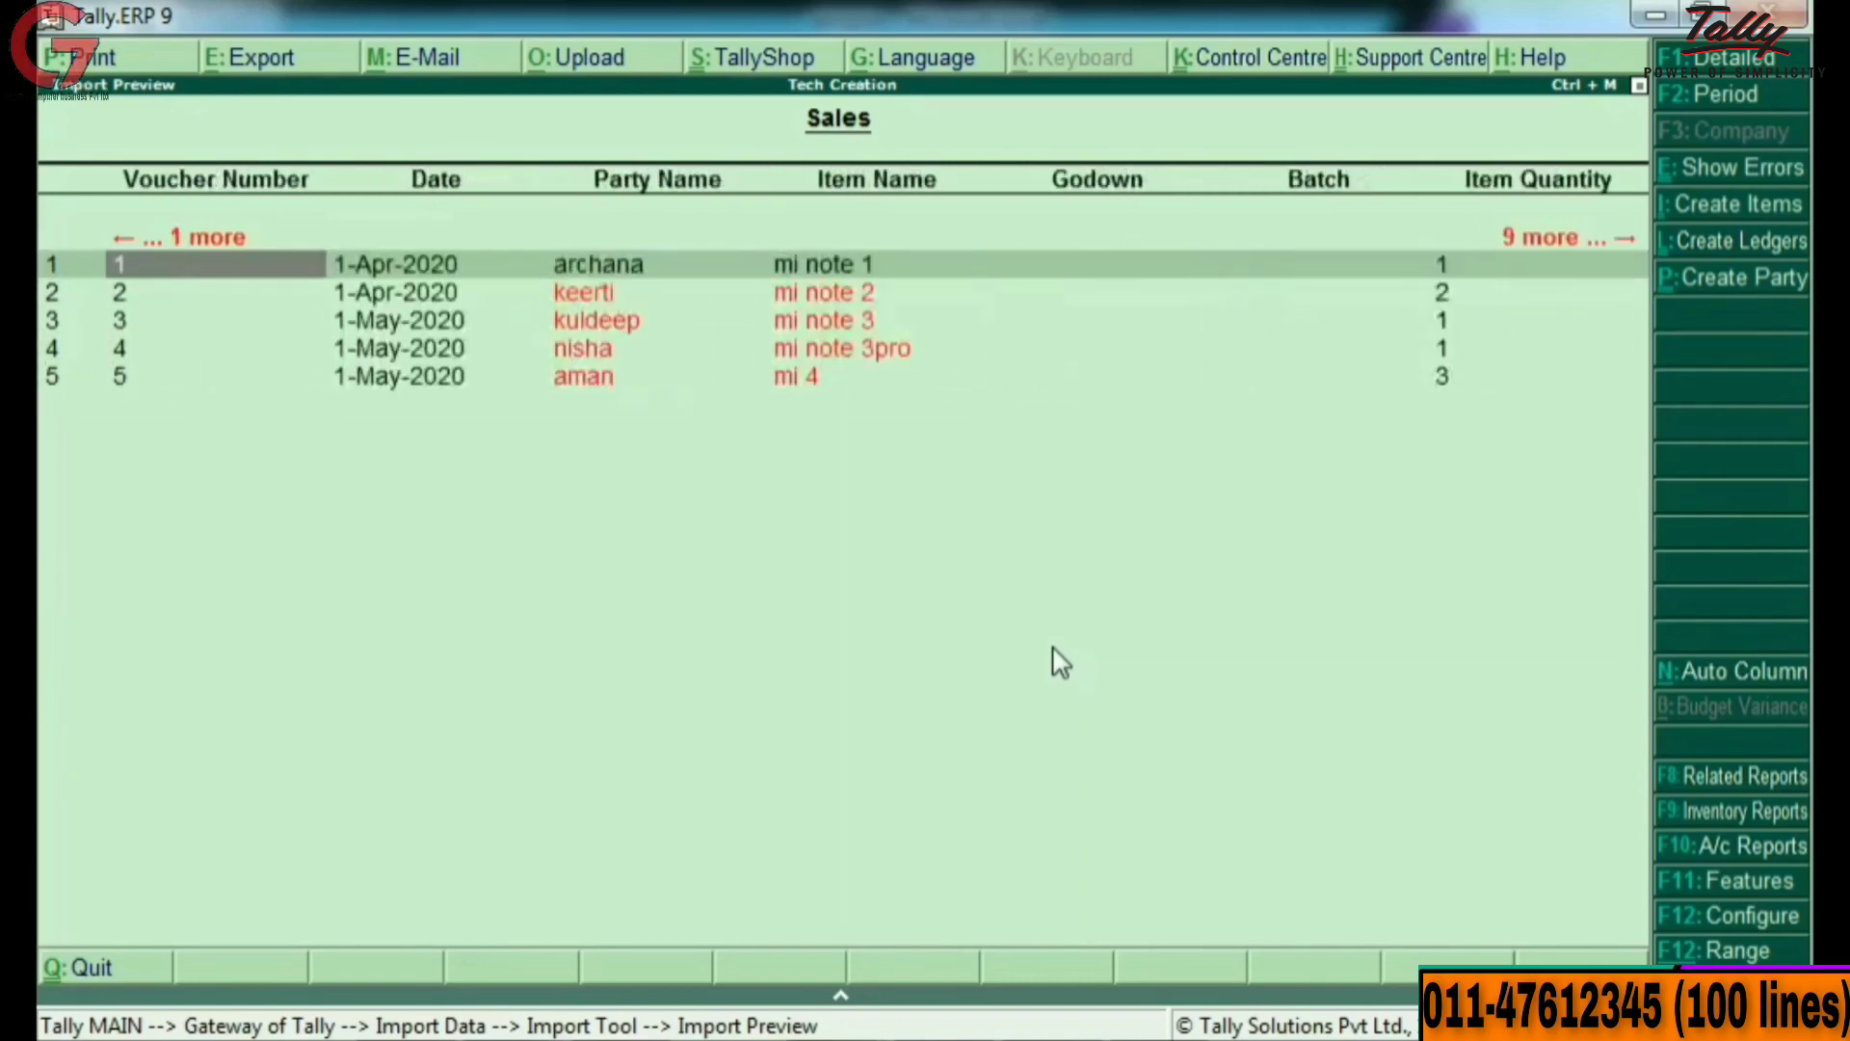
key("Escape")
key("Return")
key("Escape")
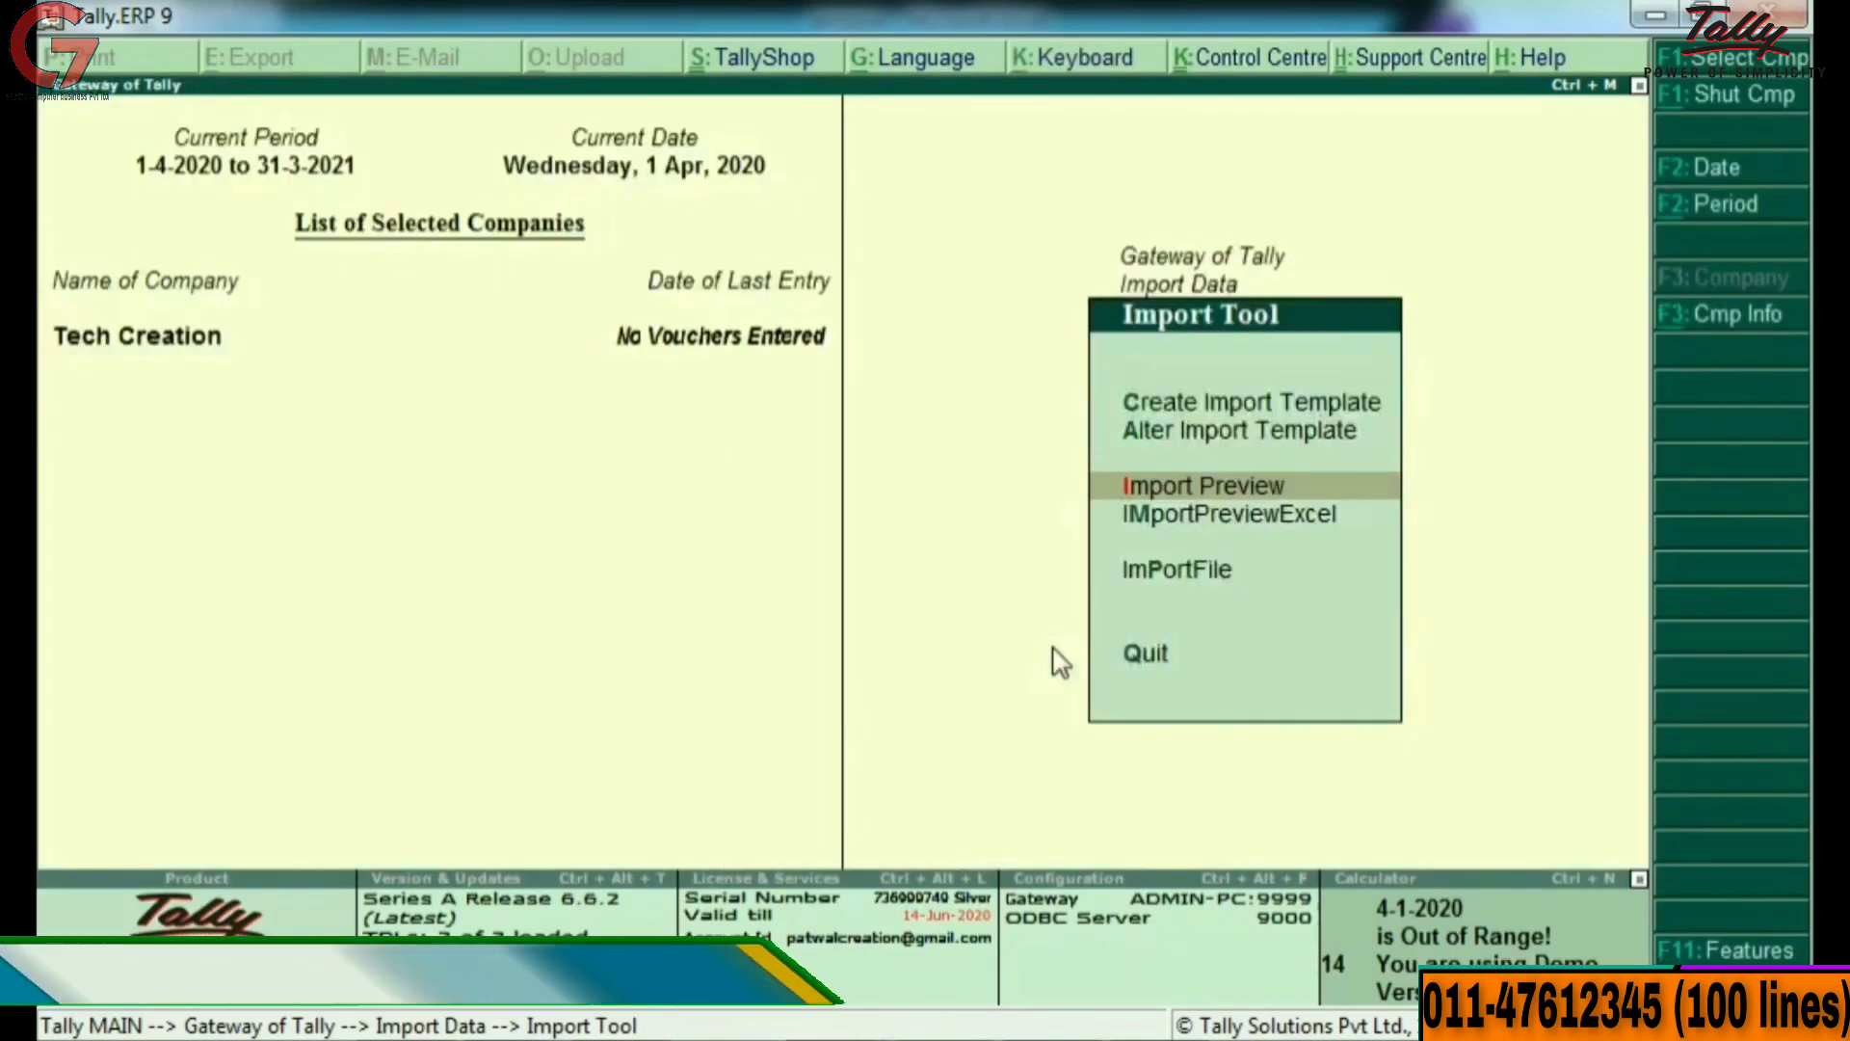
Open the ImportPreviewExcel view for the Sales template, examine its numbered columns, and close the view.
key("Down")
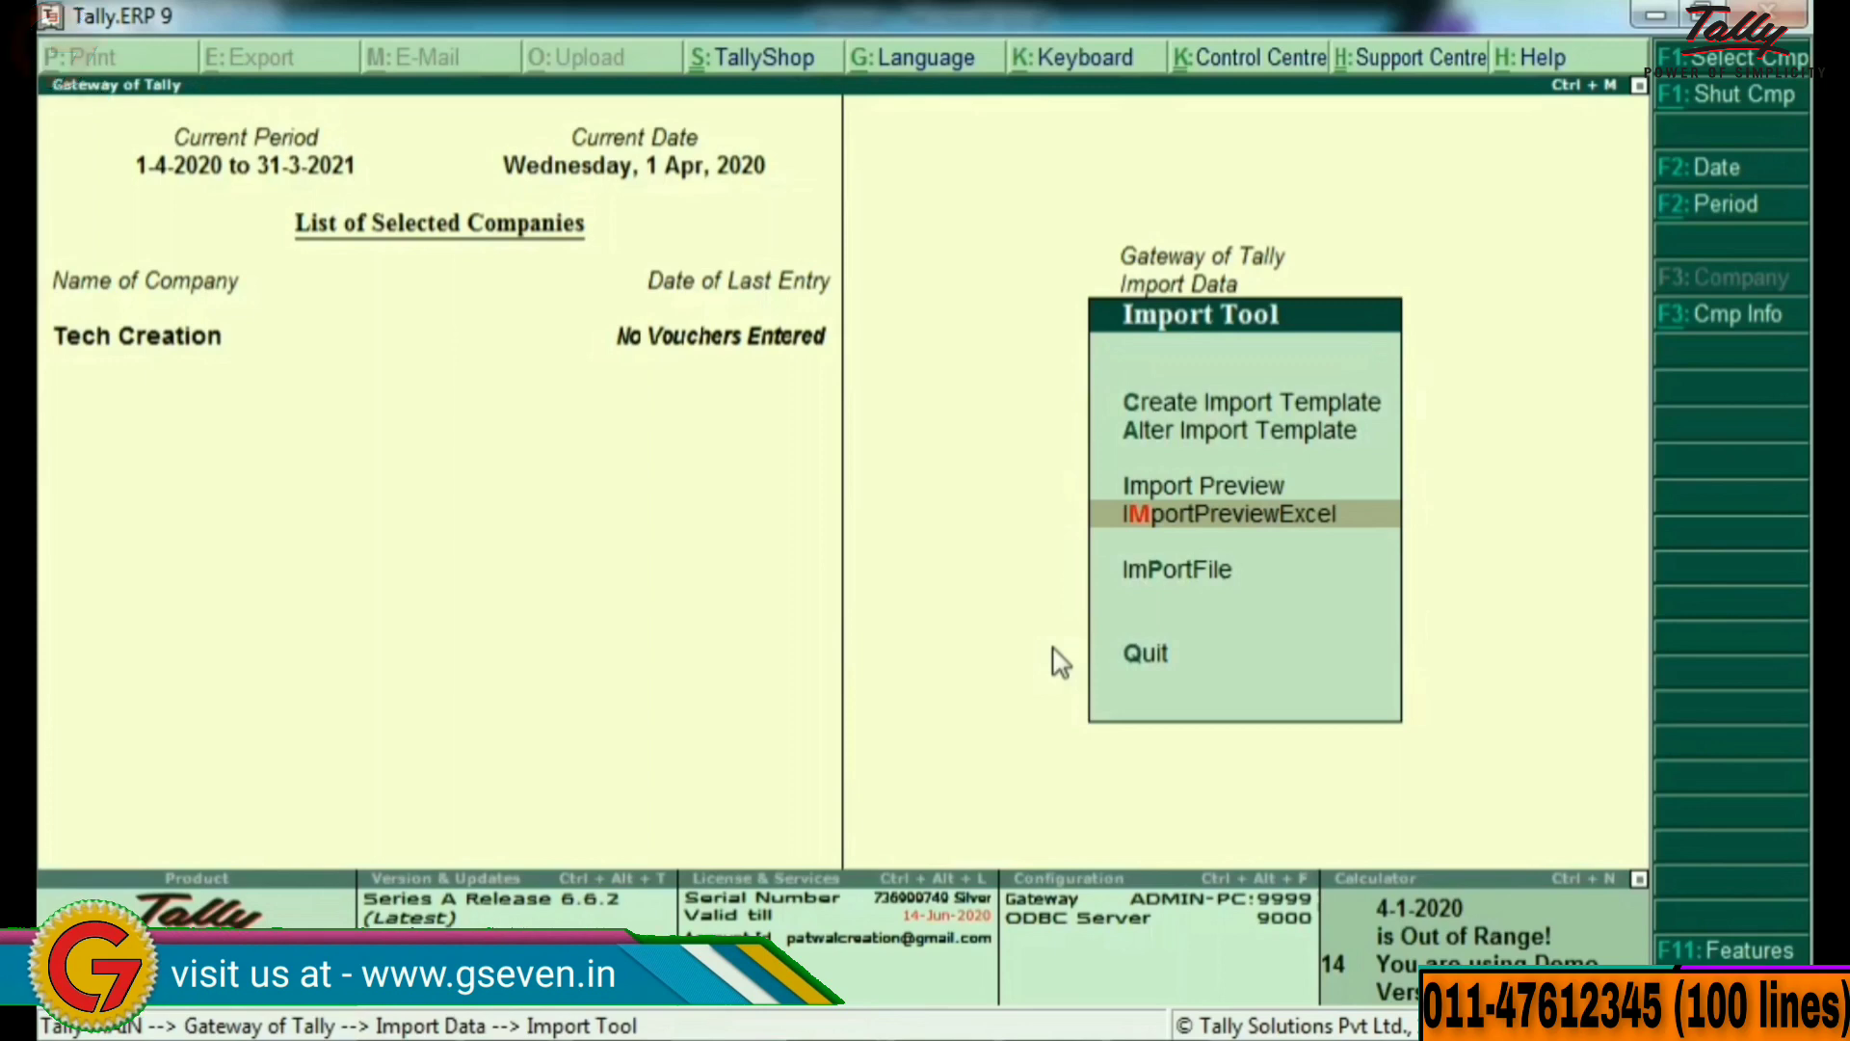
key("Return")
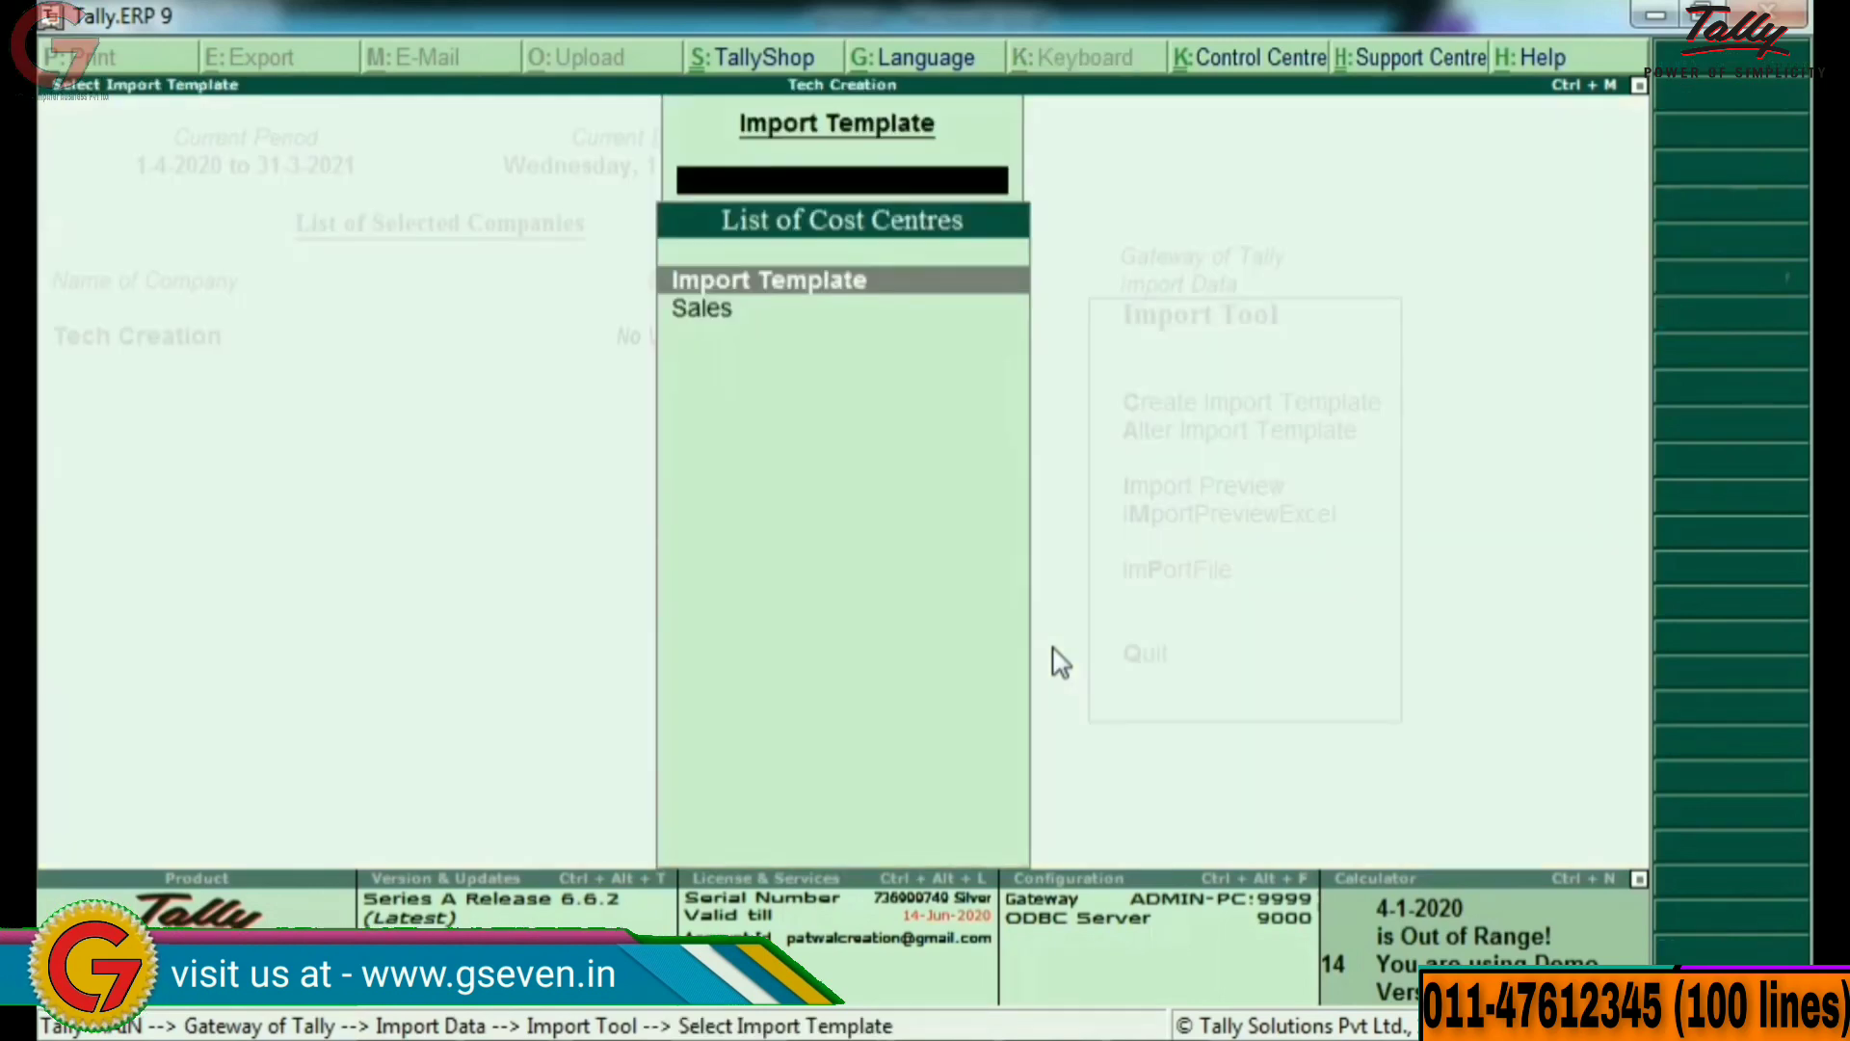
key("Down")
key("Return")
key("Left")
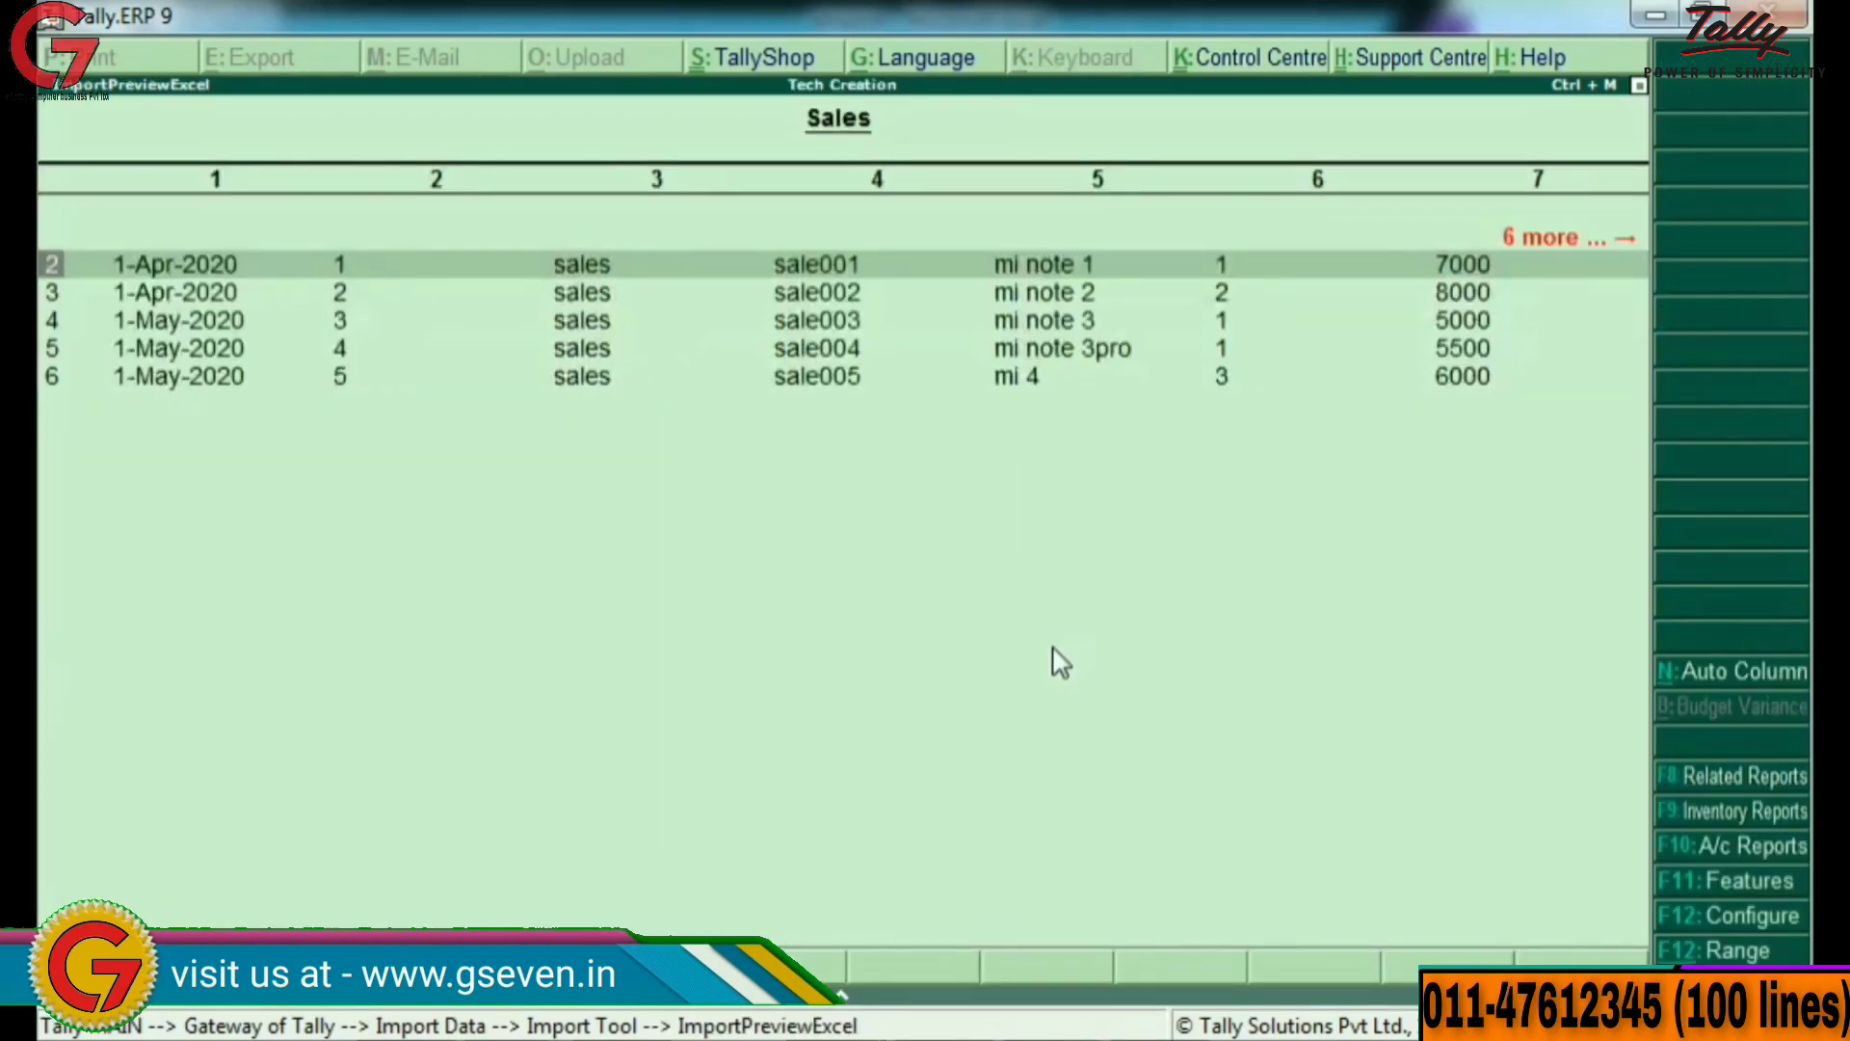
key("Right")
key("Right")
key("Right")
key("Escape")
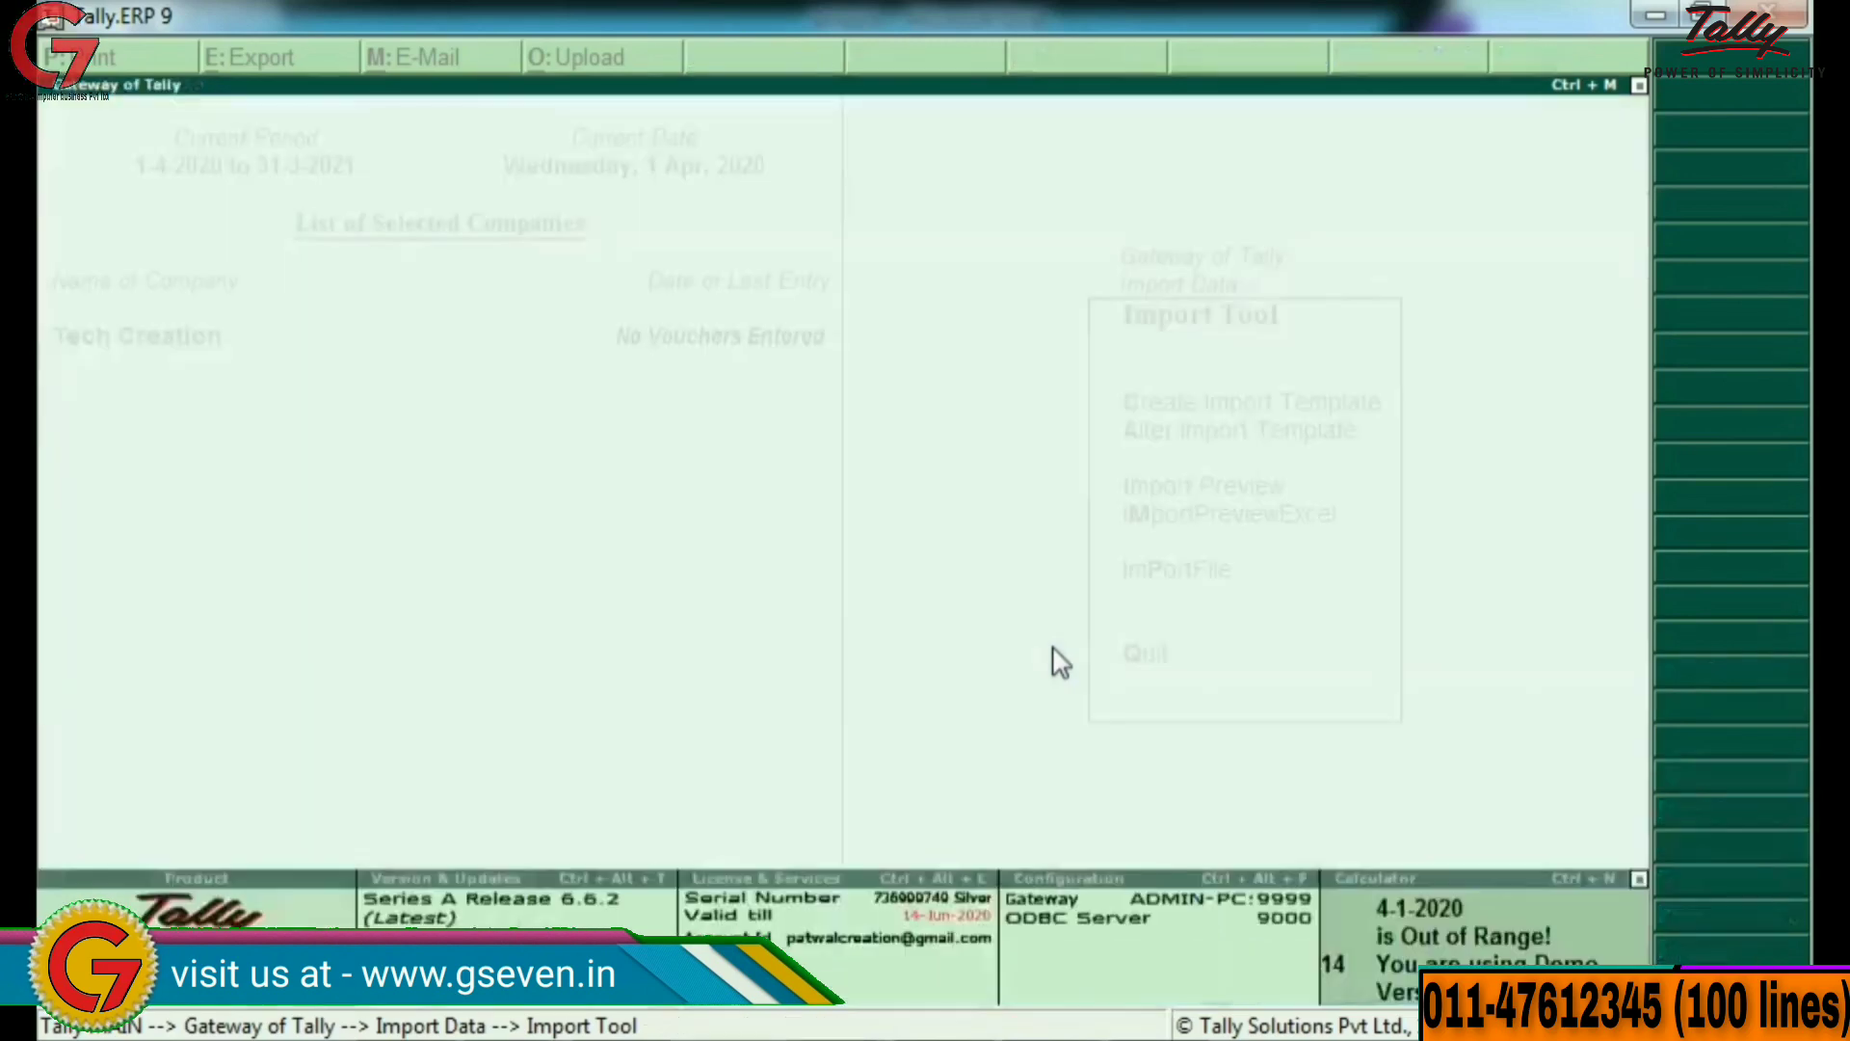
key("Escape")
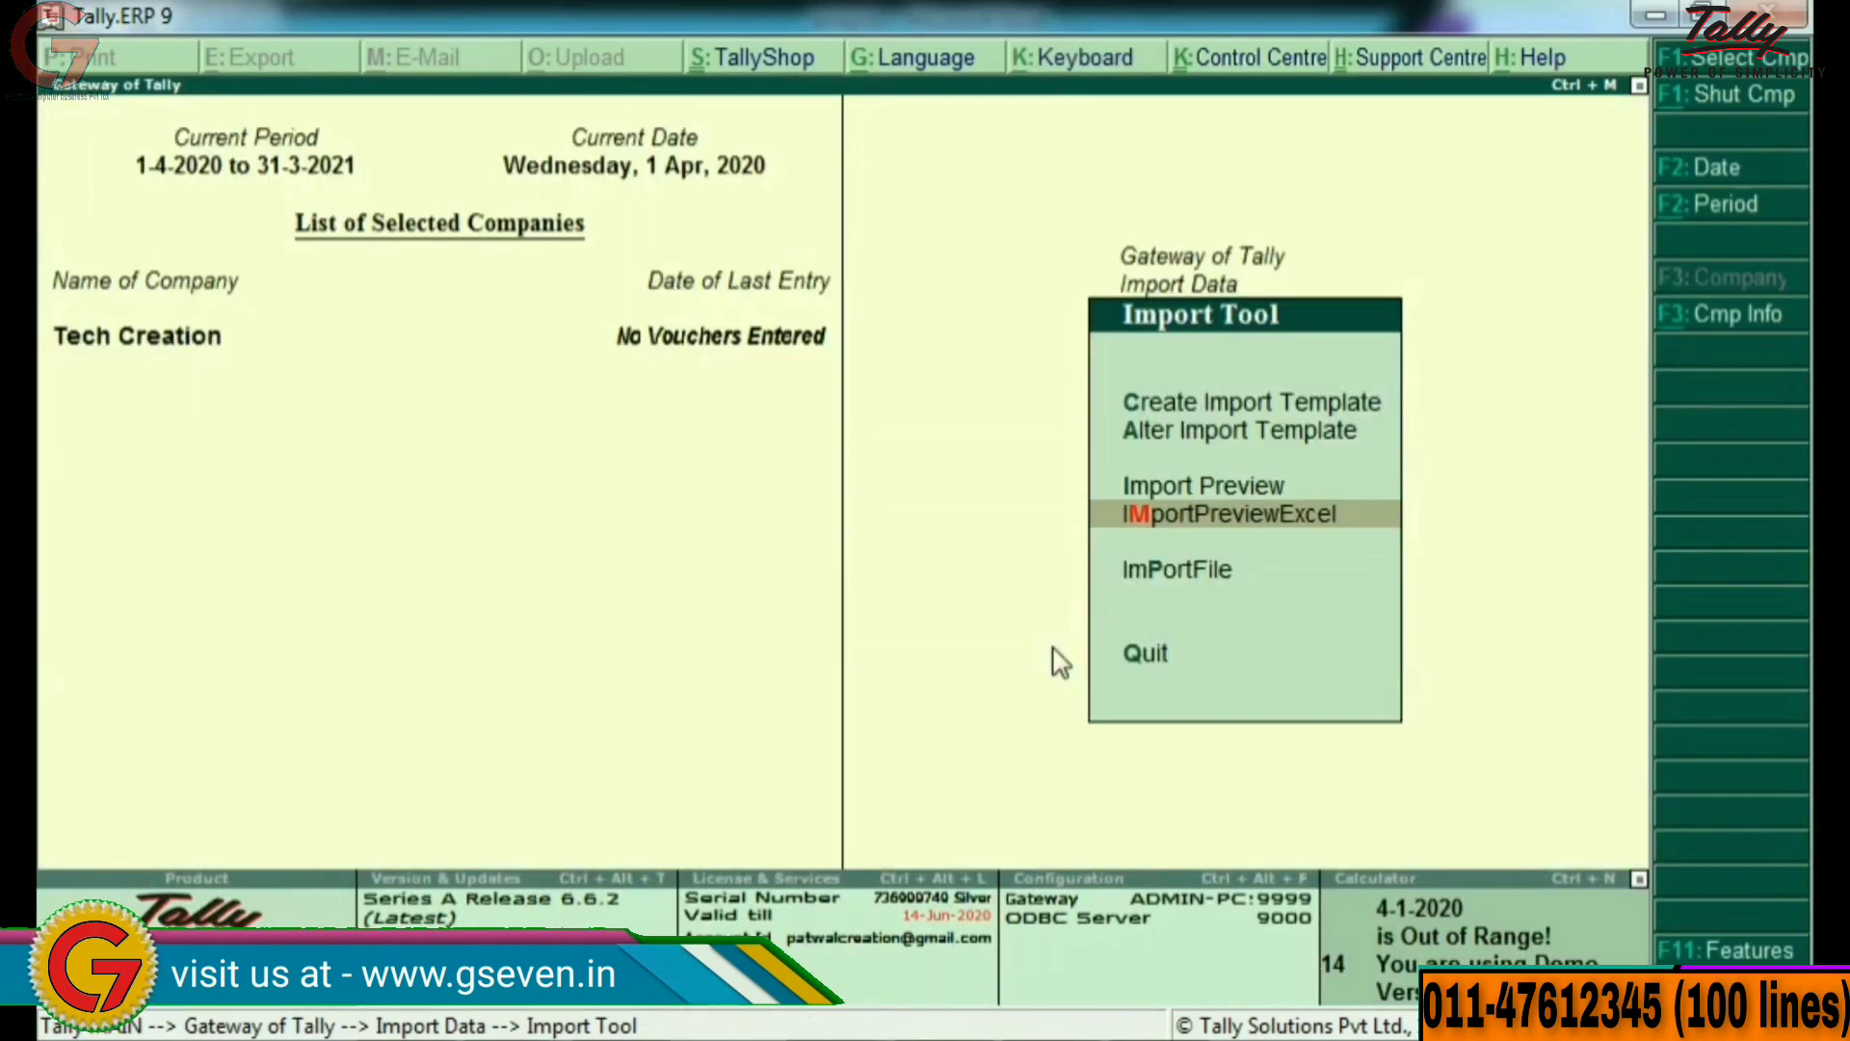
Import the sales sheet of amazon.xlsx using the Sales template with Direct as the import source.
key("Down")
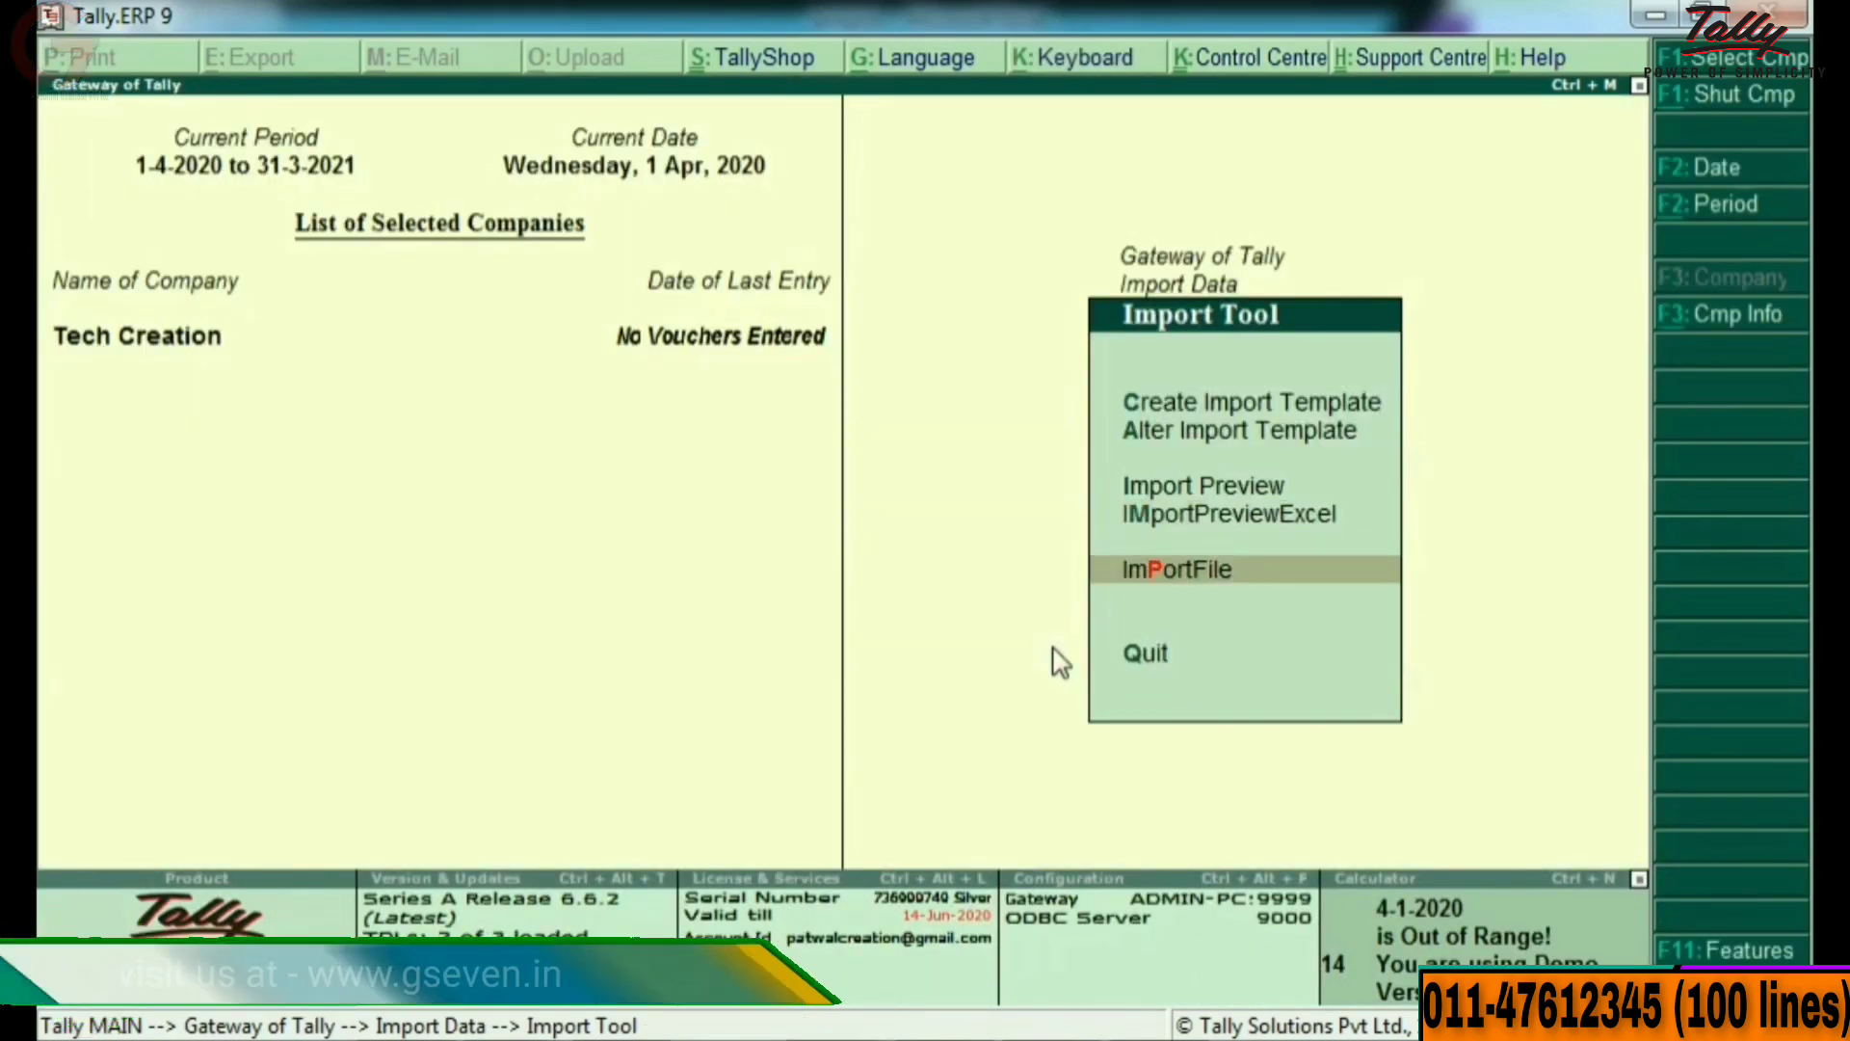
key("Return")
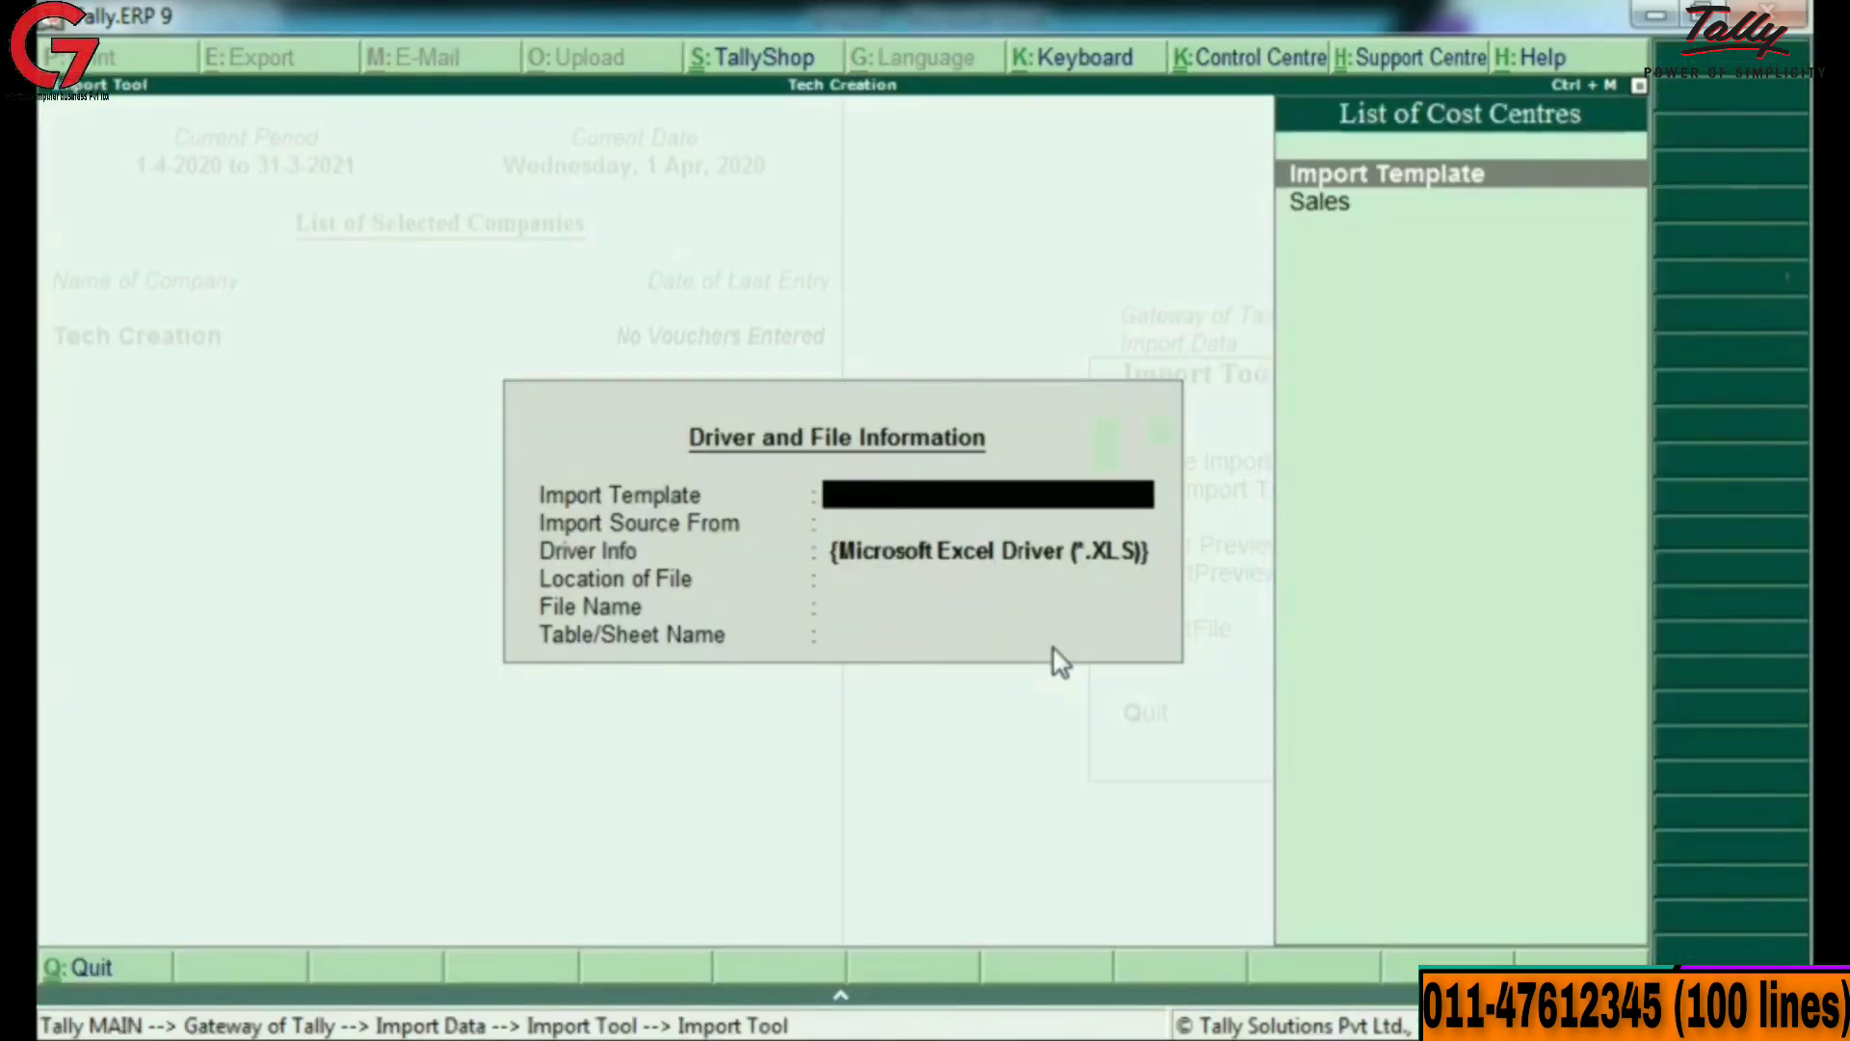
key("Down")
key("Return")
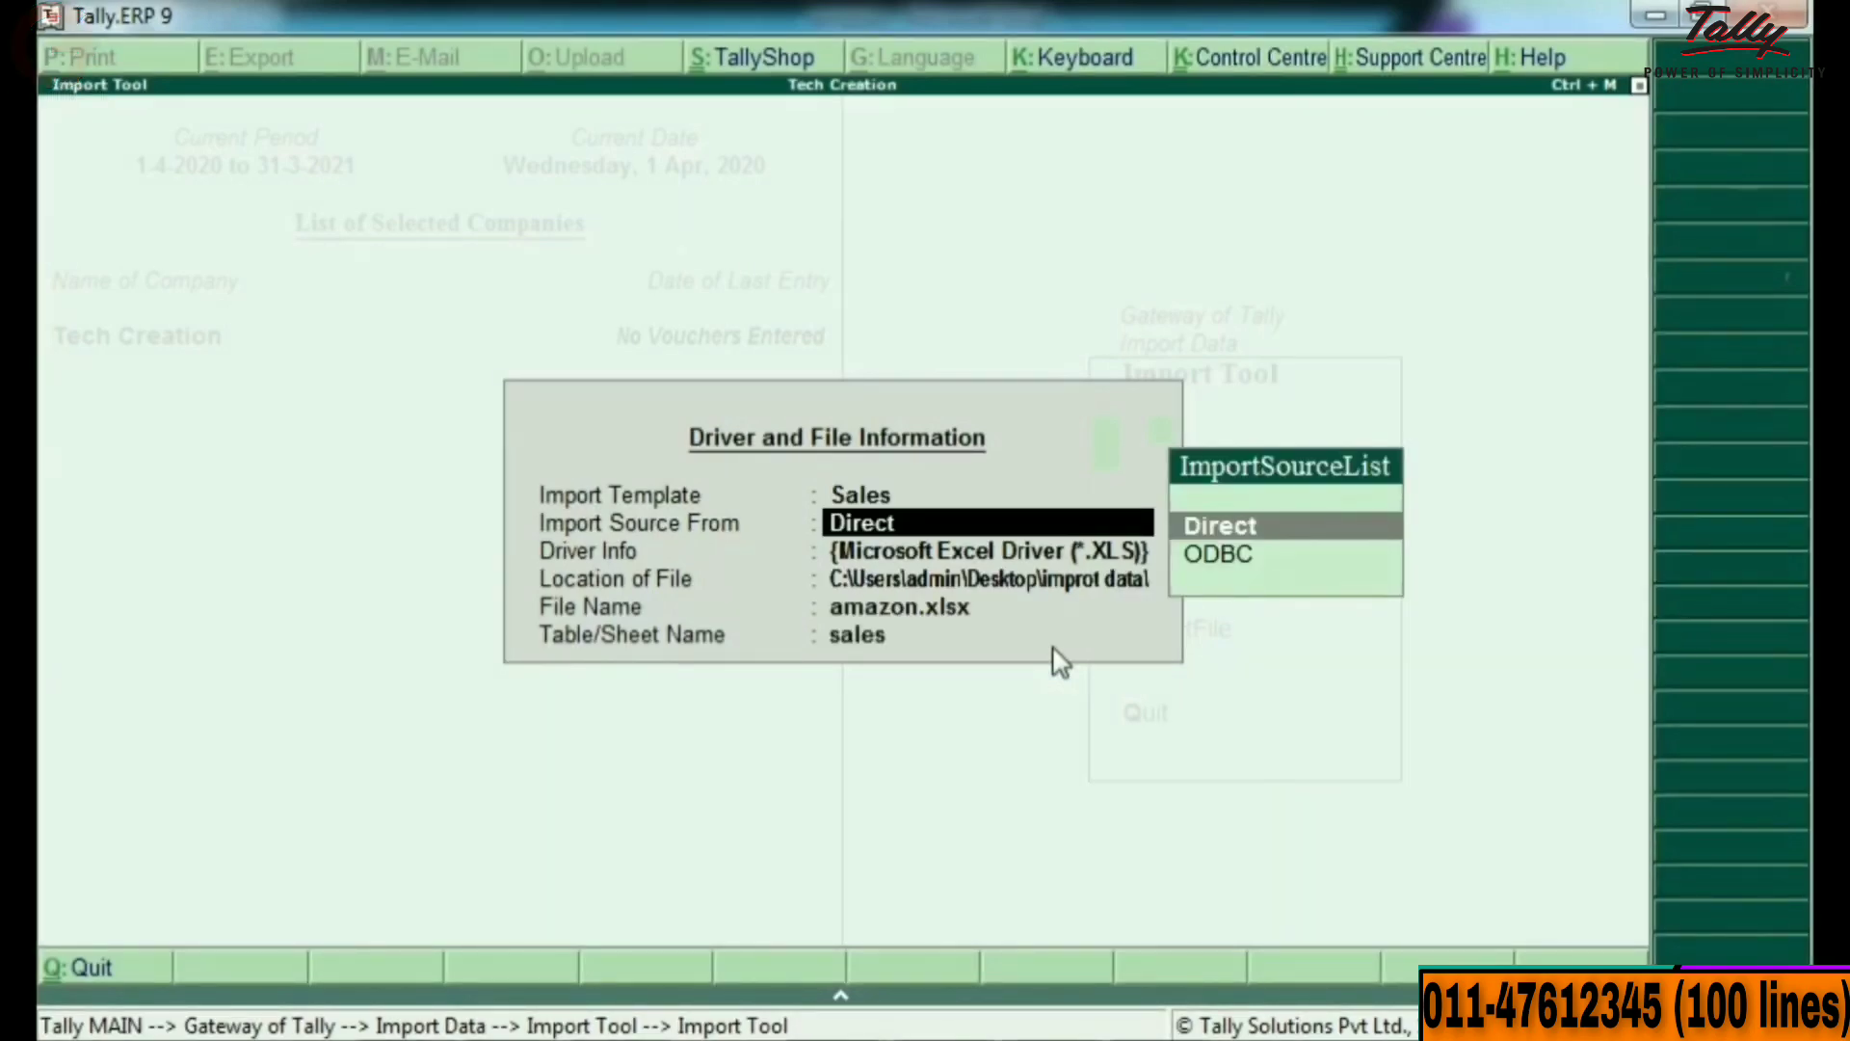
key("Return")
key("Return")
key("Return")
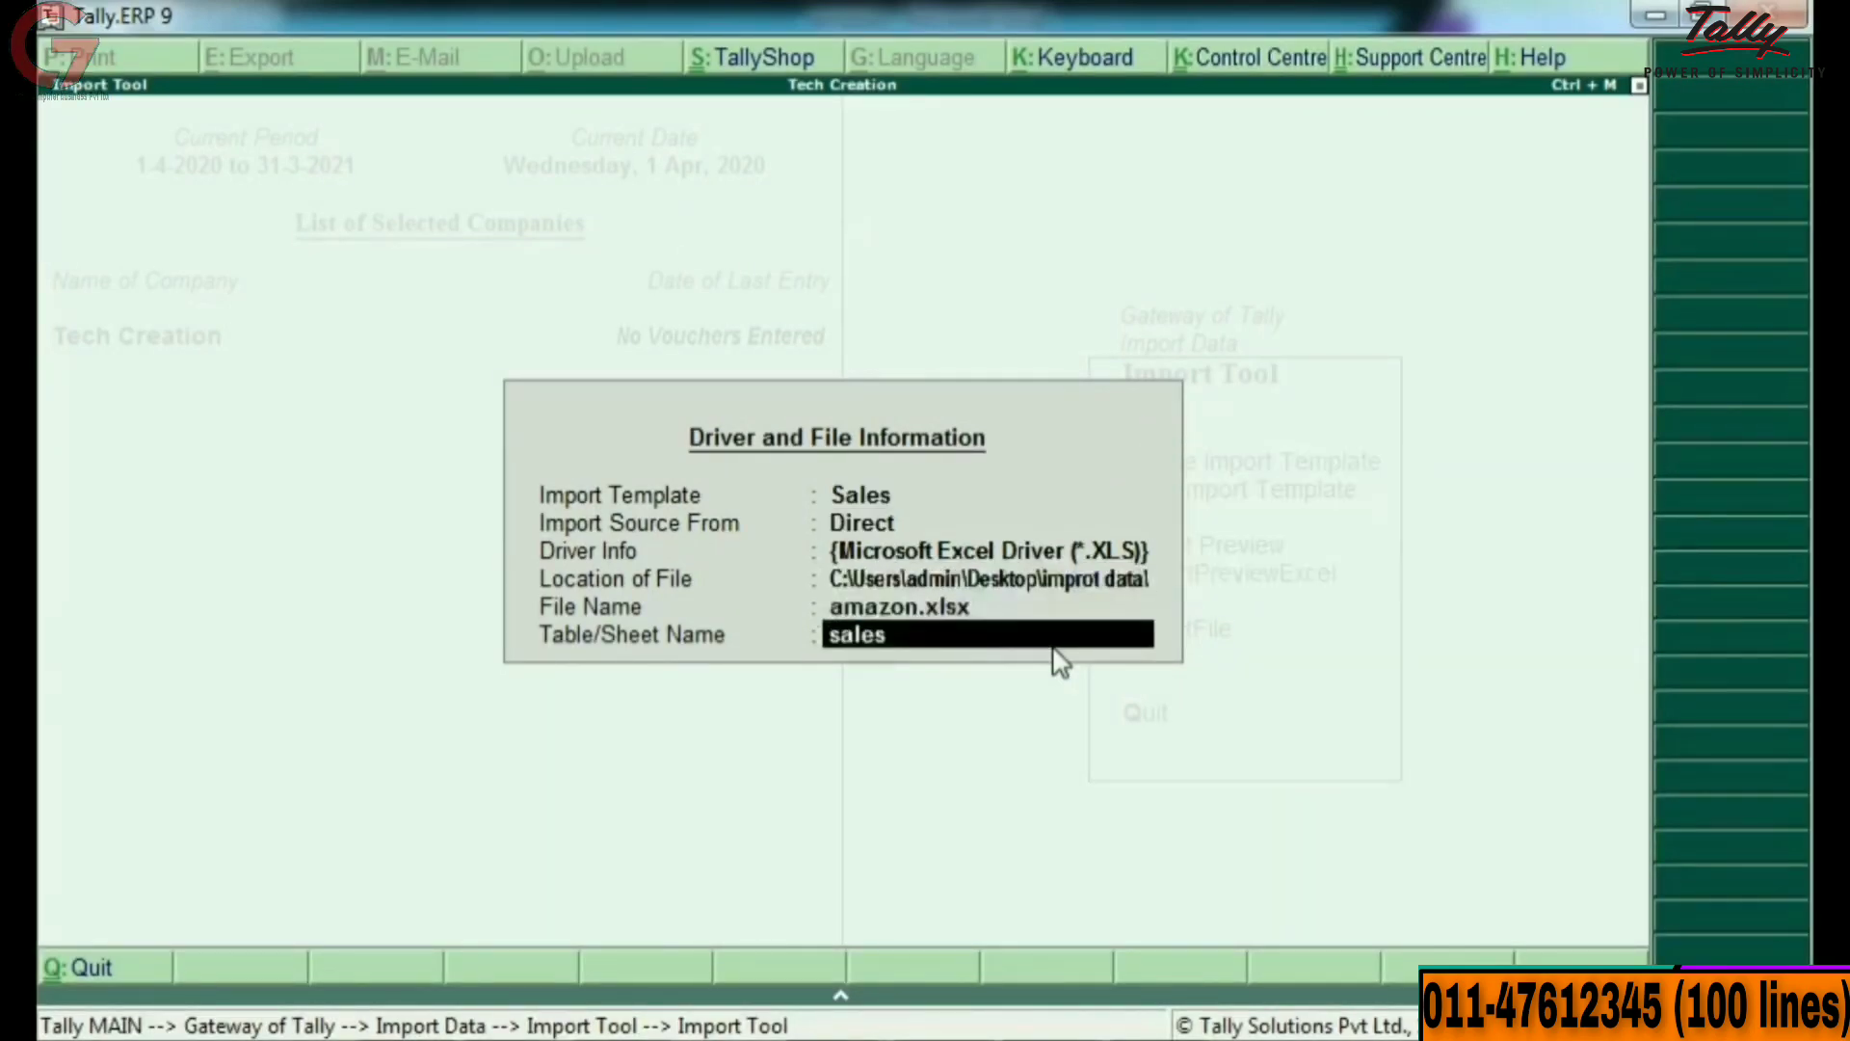
key("Return")
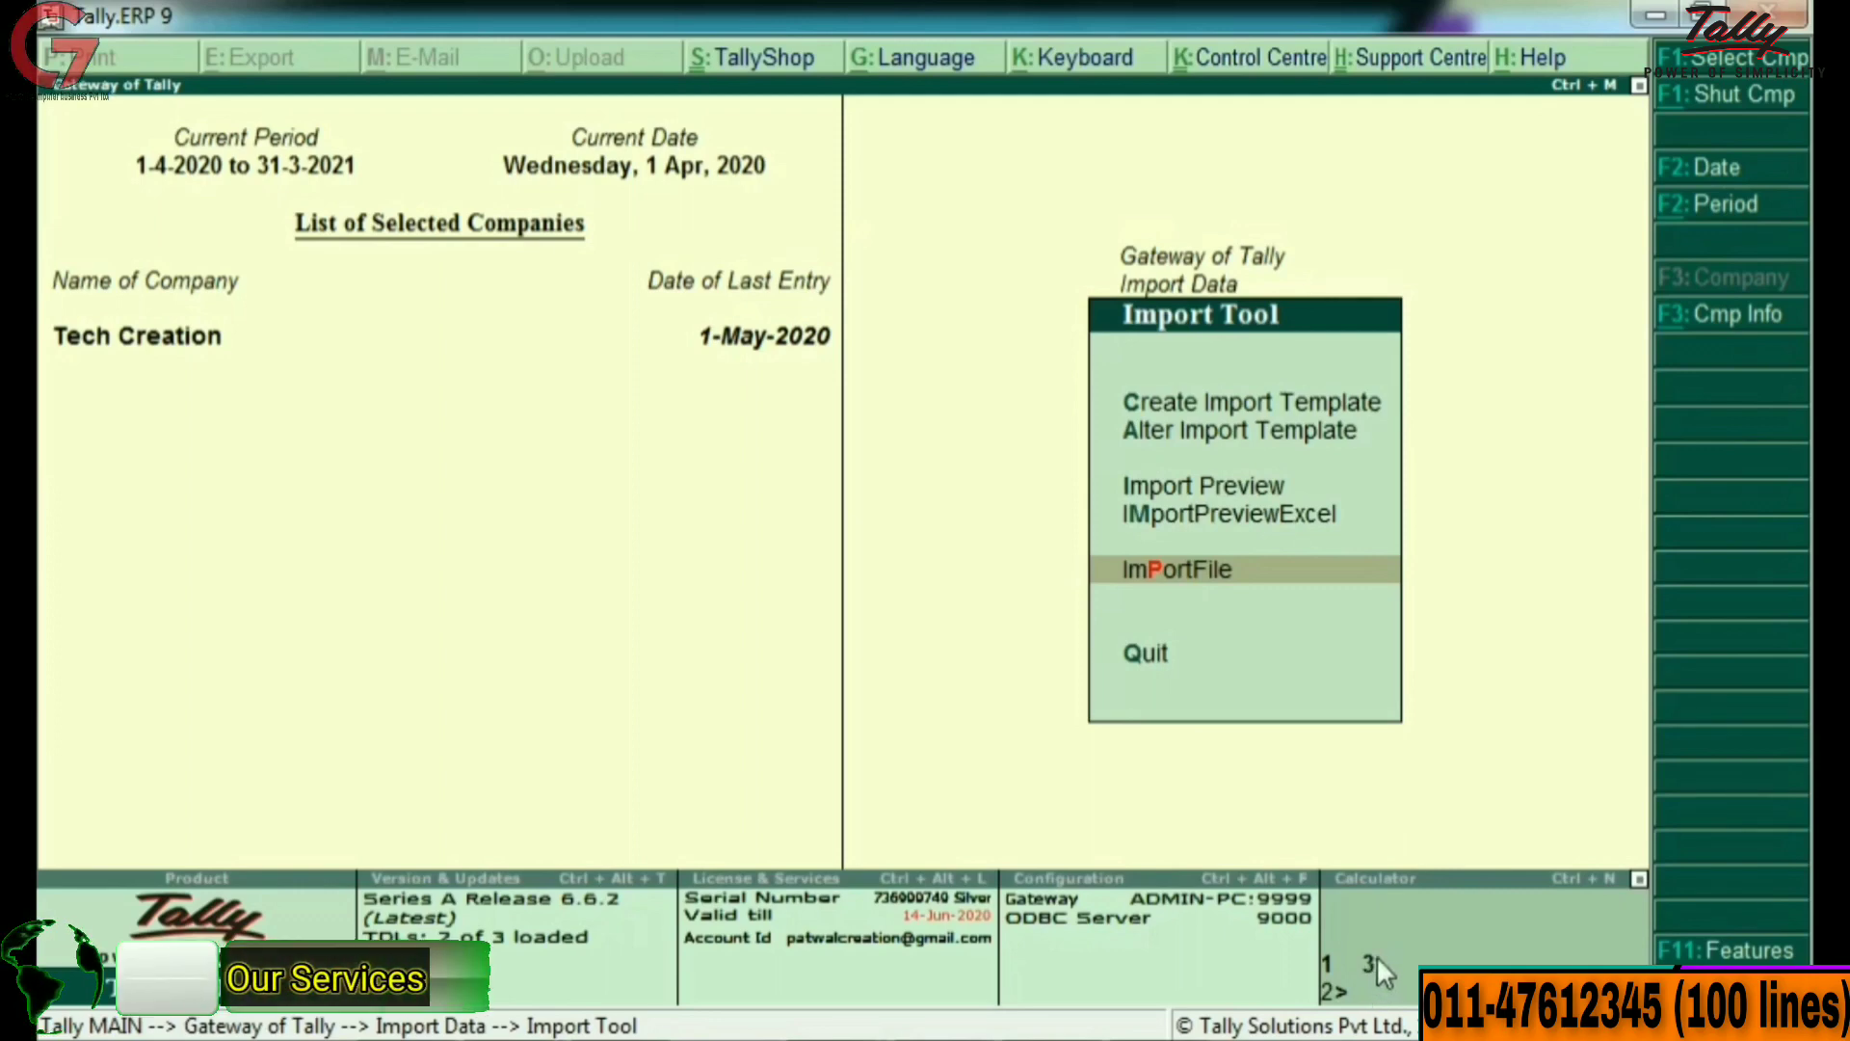
Open the Statistics report under Statements of Accounts and go to the Sales voucher count.
left_click(1094, 1030)
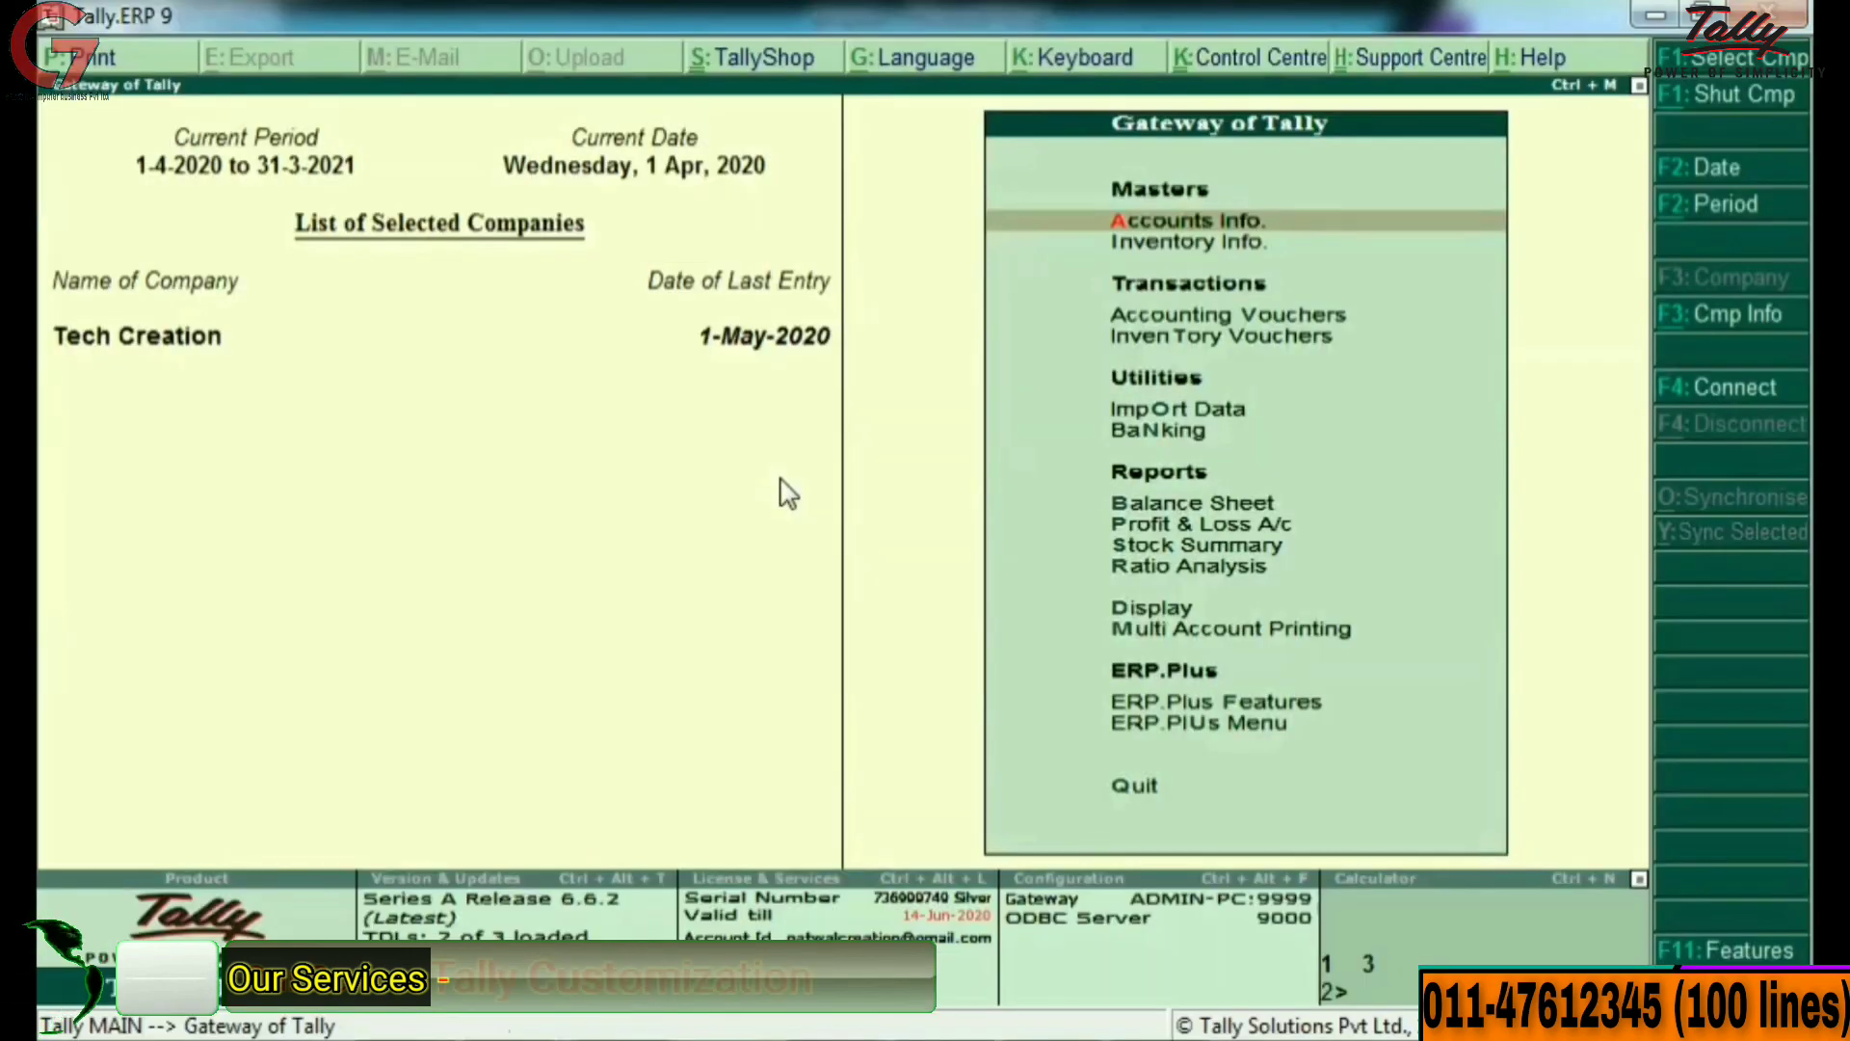
key("d")
key("s")
key("s")
key("Down")
key("Down")
key("Down")
key("Down")
key("Down")
key("Down")
key("Down")
key("Down")
key("Down")
key("Down")
key("Down")
key("Down")
key("Down")
key("Down")
key("Down")
key("Down")
key("Down")
key("Down")
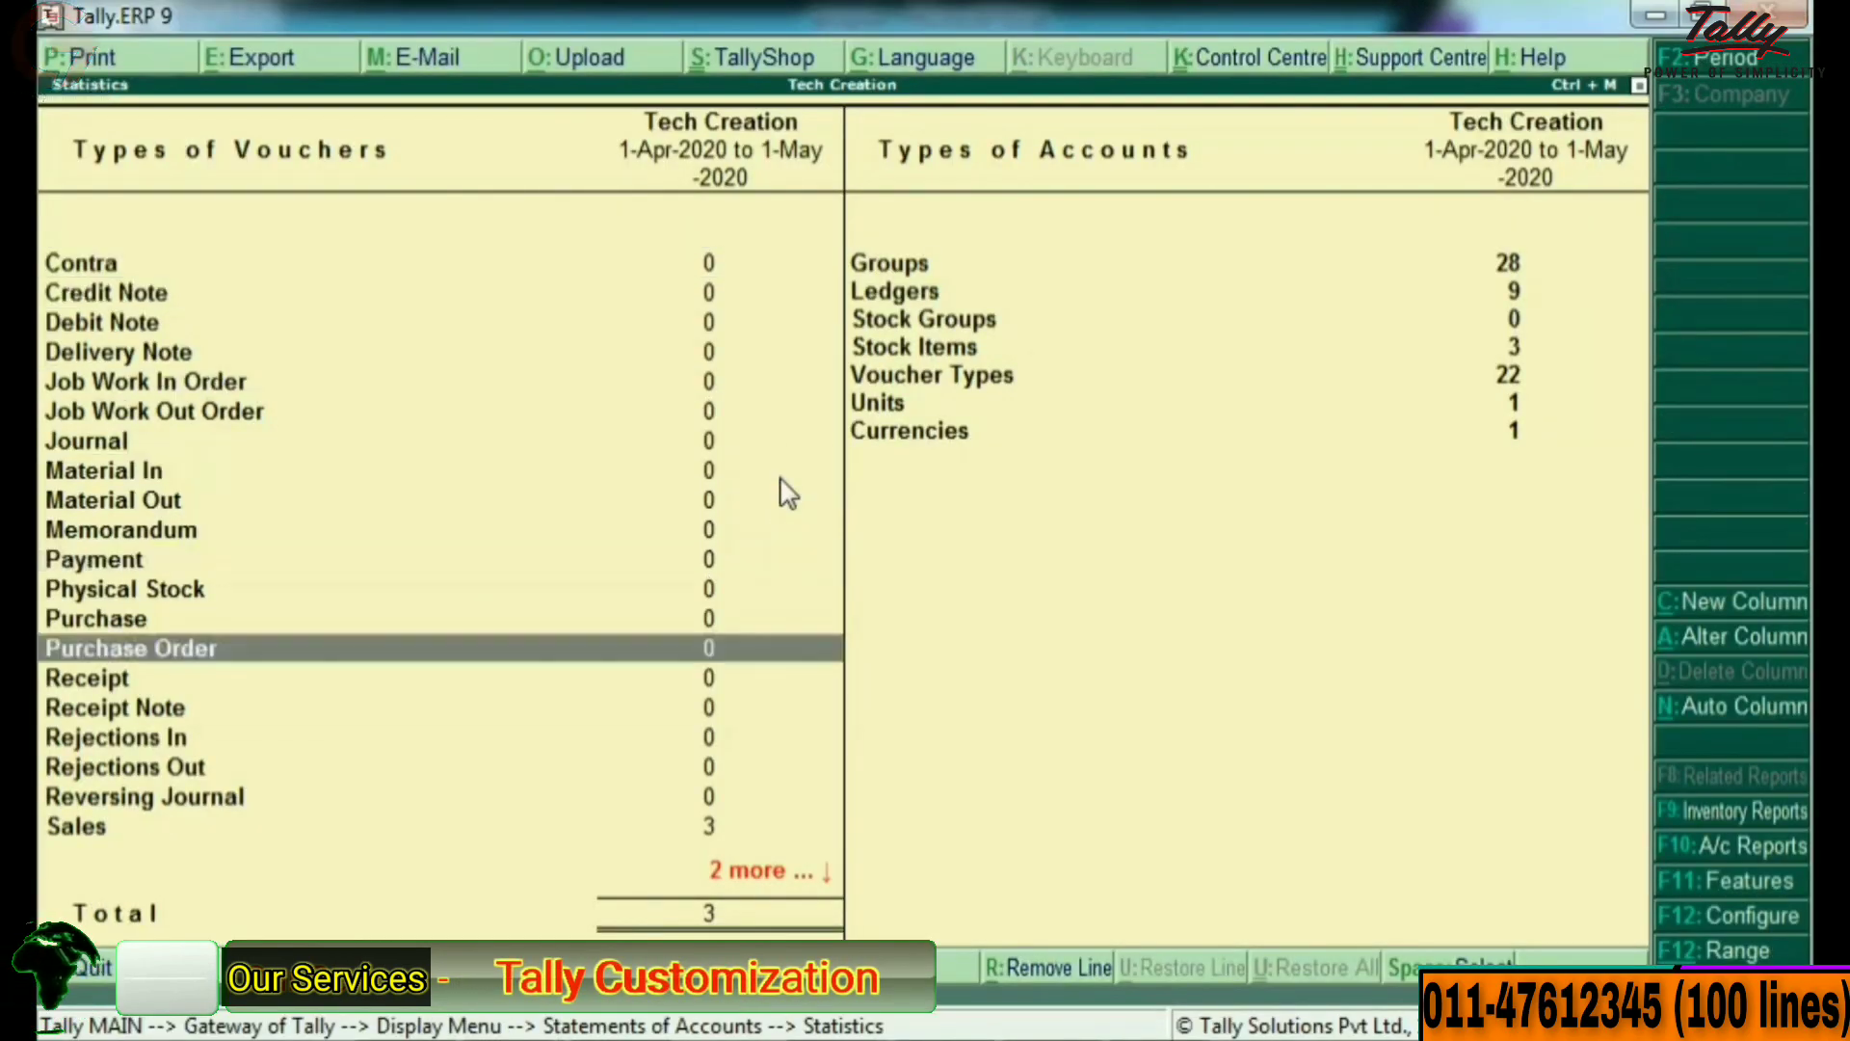
key("Down")
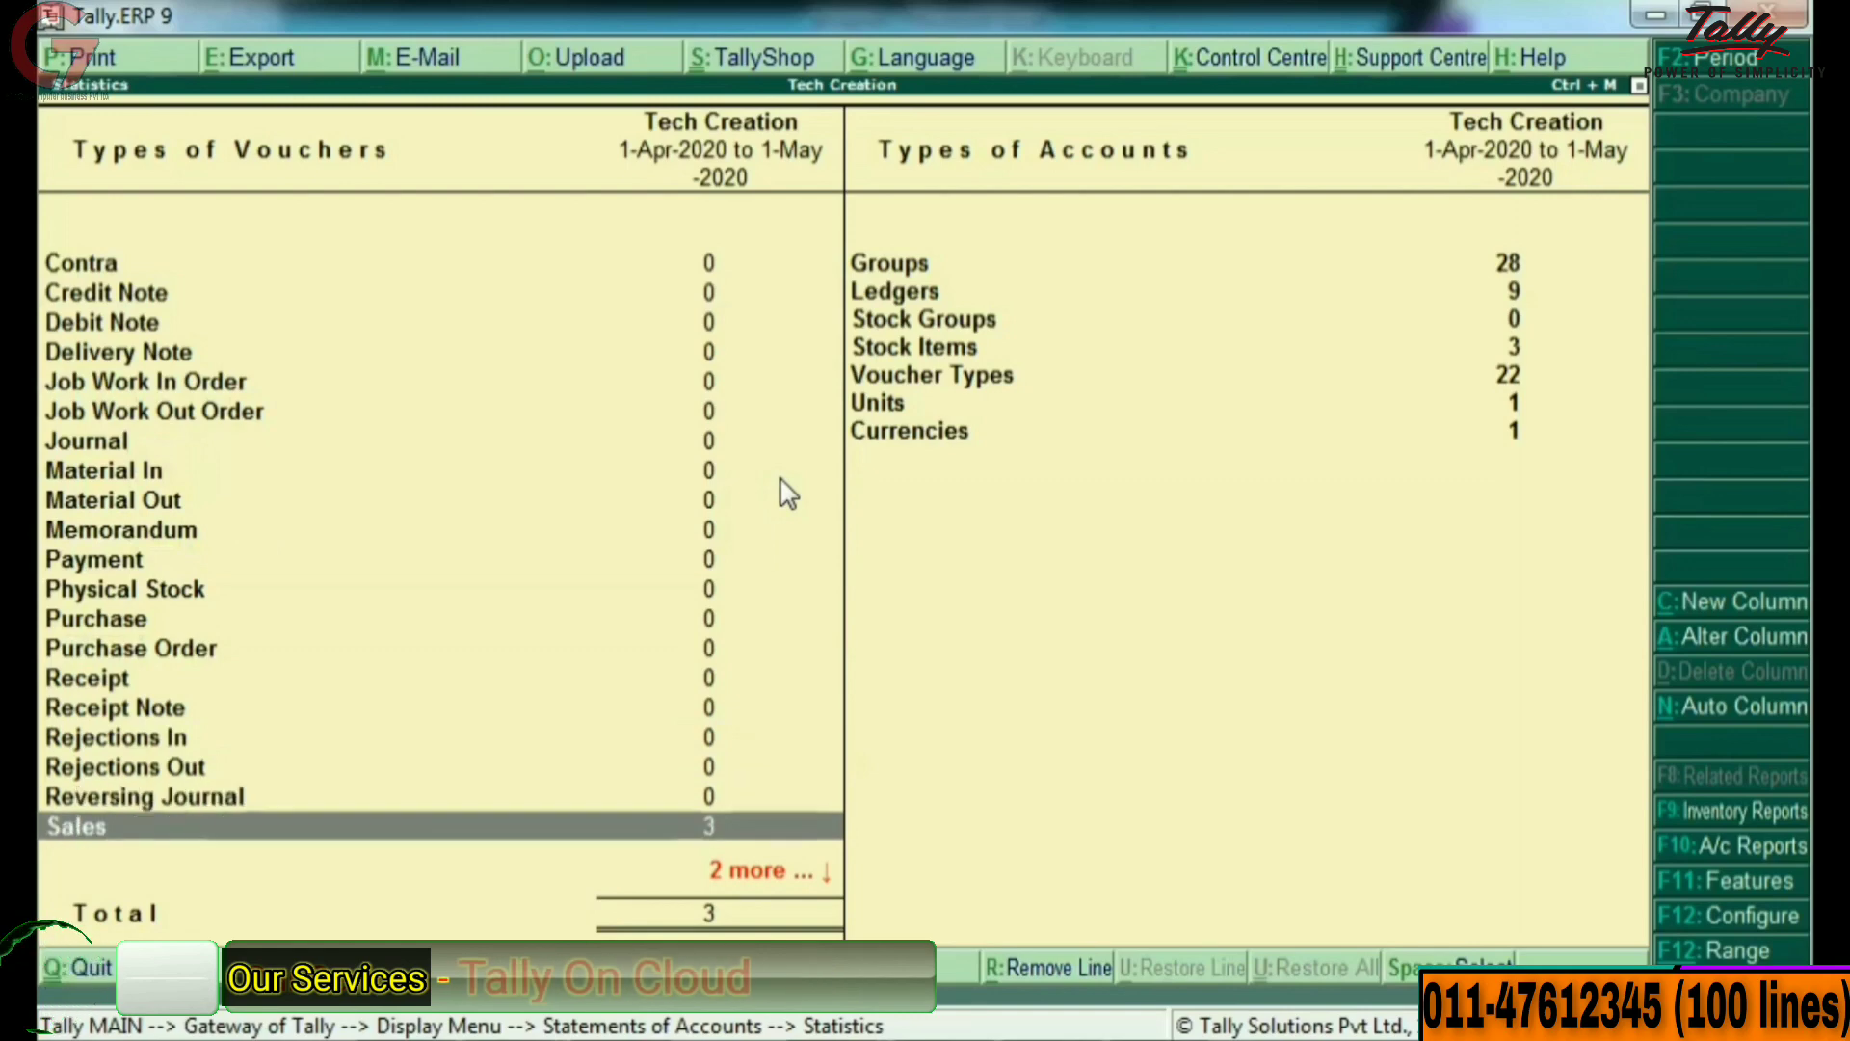
Drill down into the April sales vouchers and inspect the first voucher's party, item and tax entries.
key("Return")
key("Up")
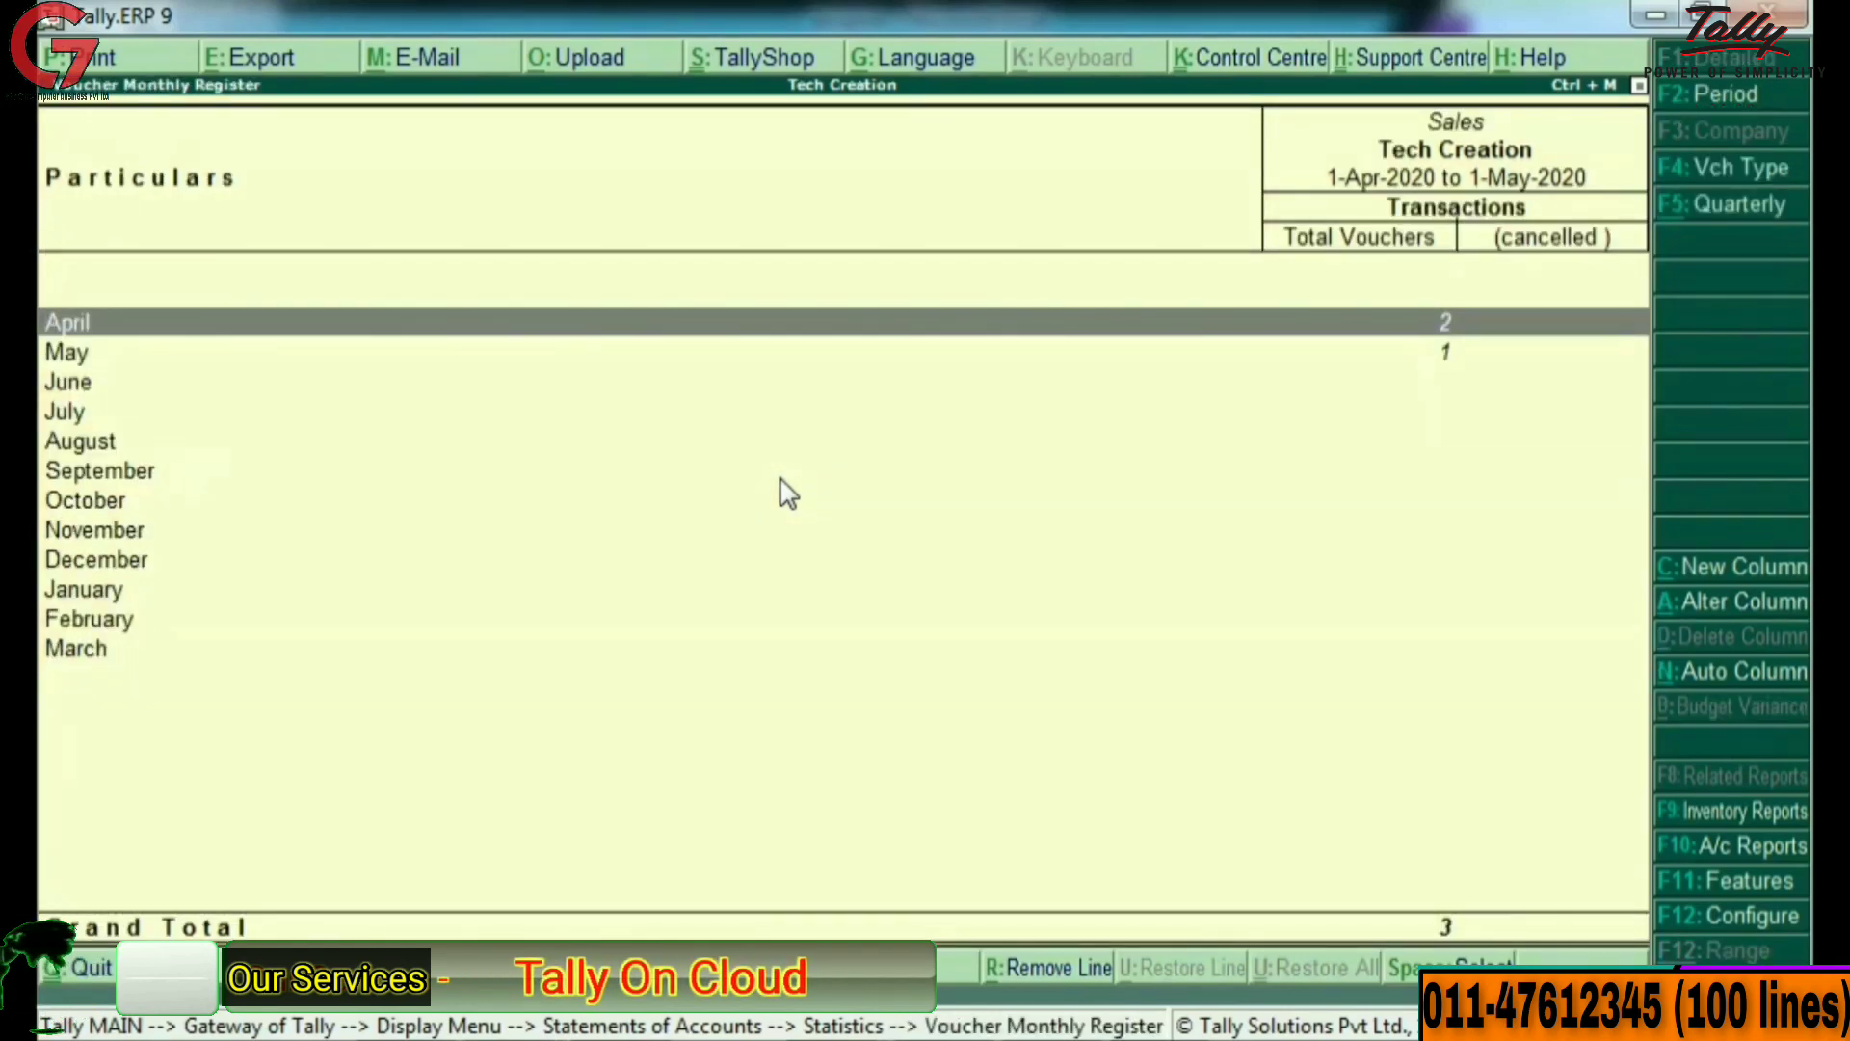
key("Return")
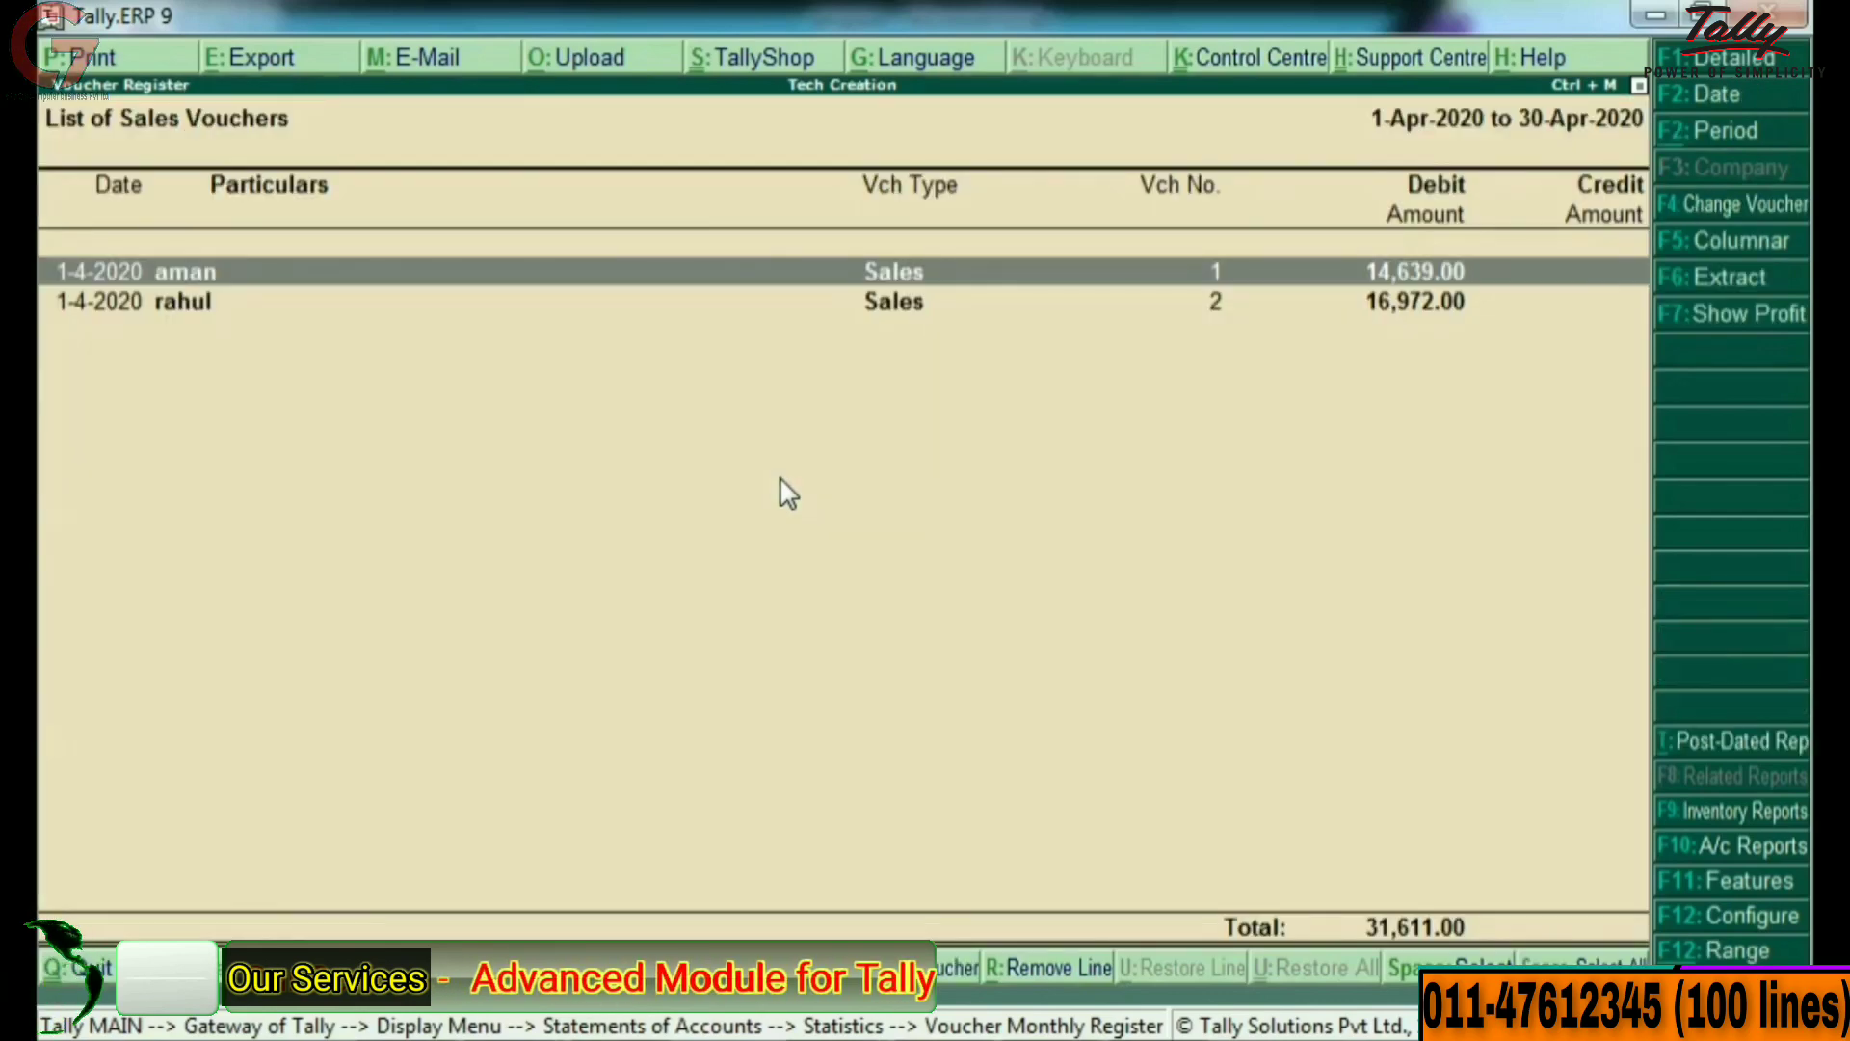
key("Return")
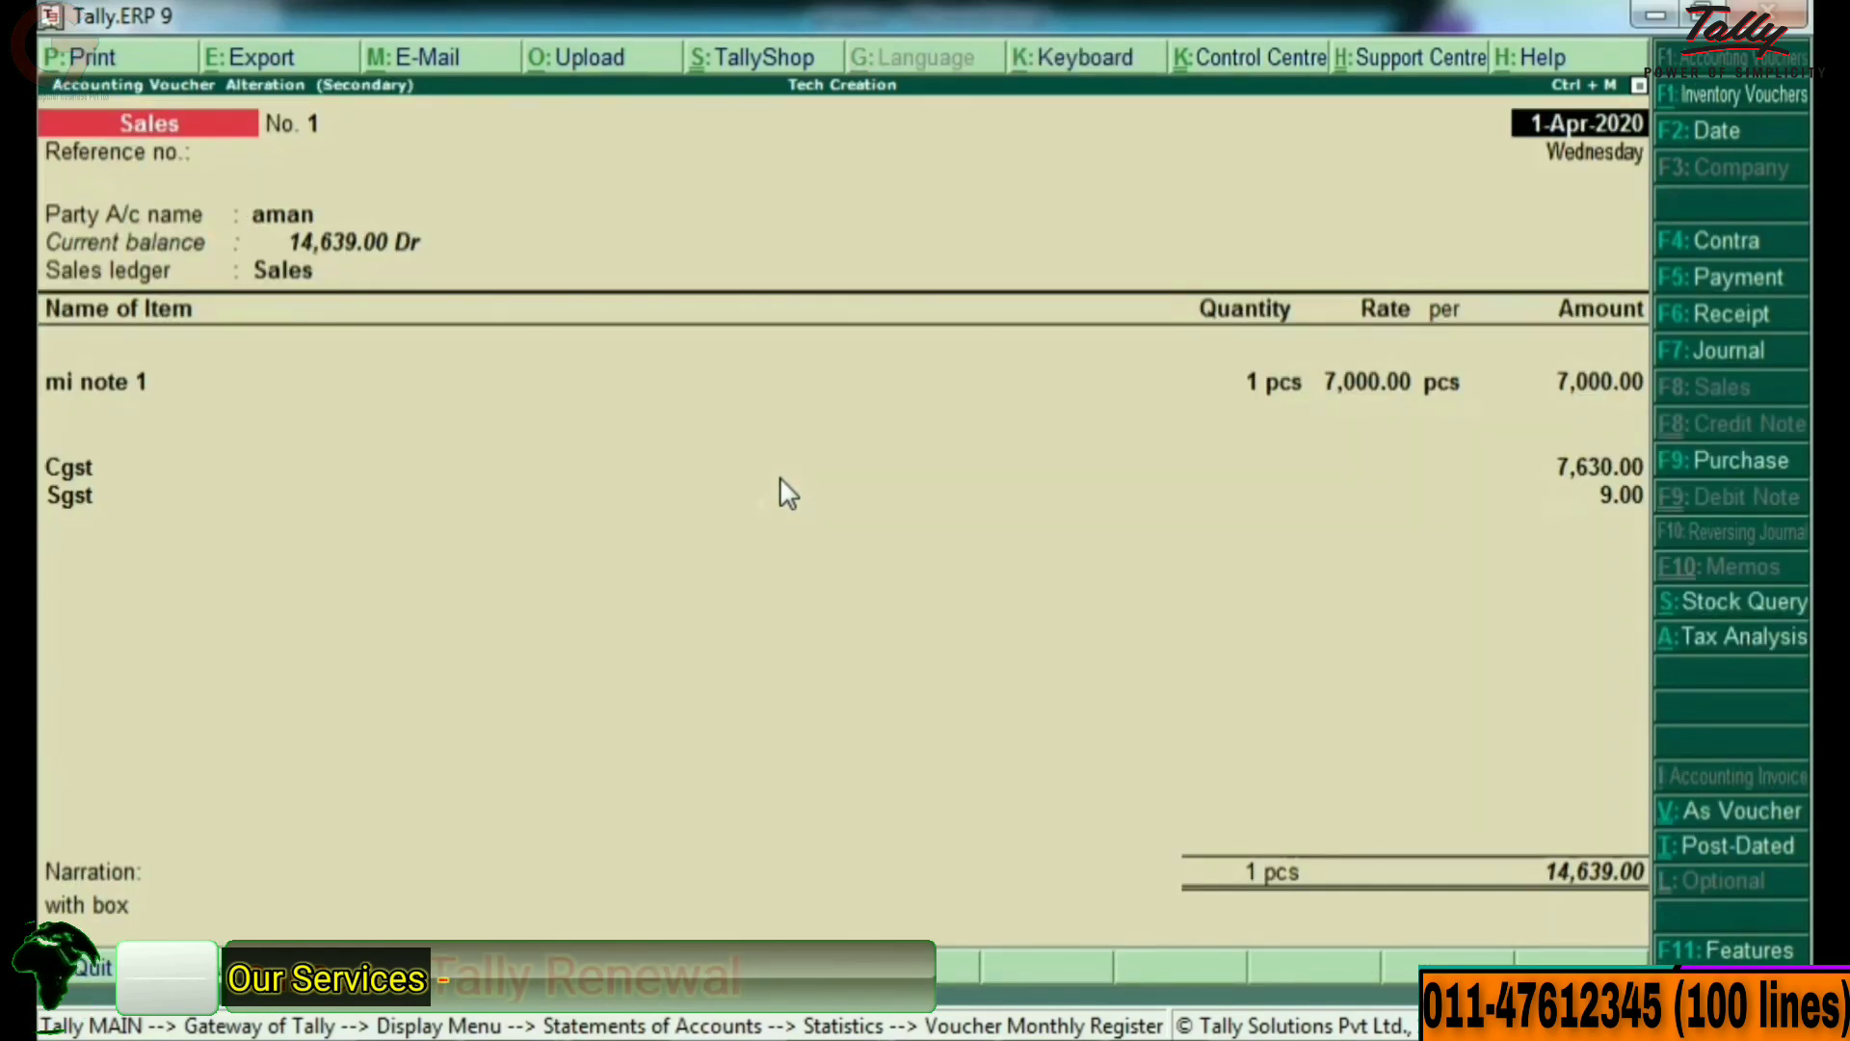
key("Return")
key("Return")
key("Return")
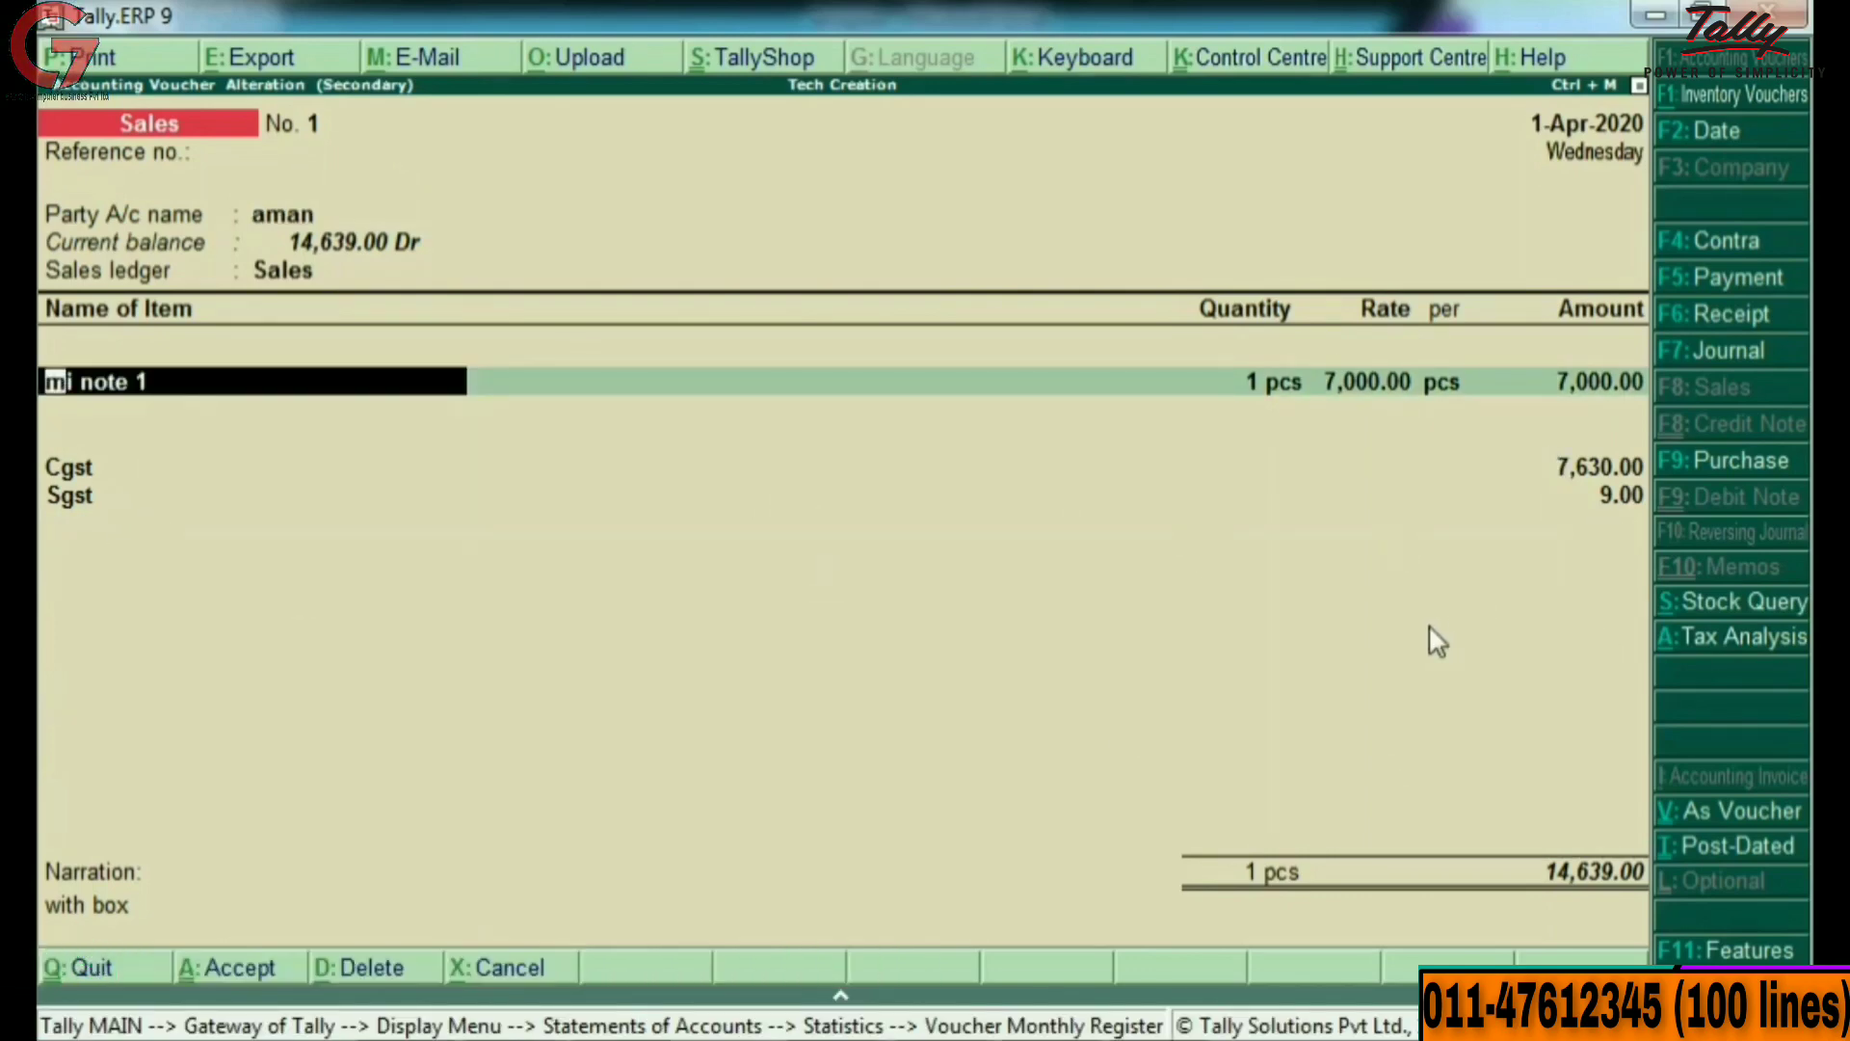
key("Escape")
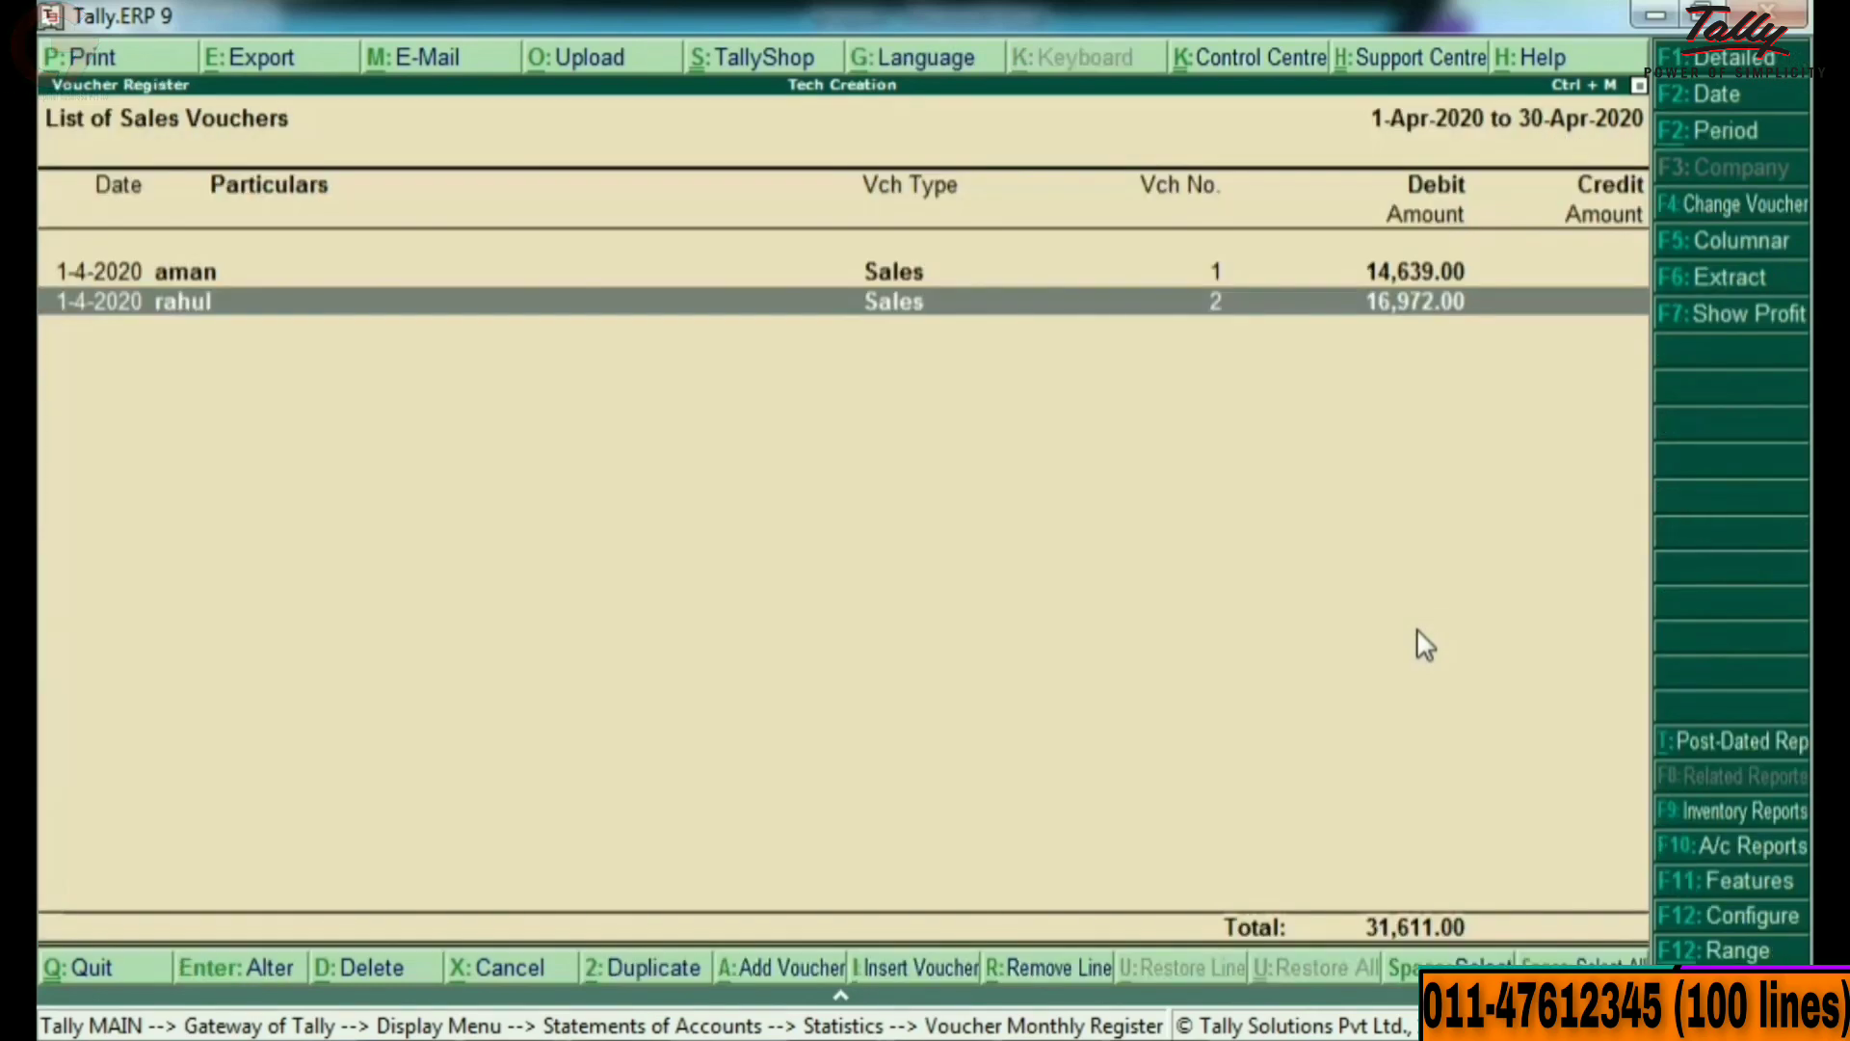
key("Return")
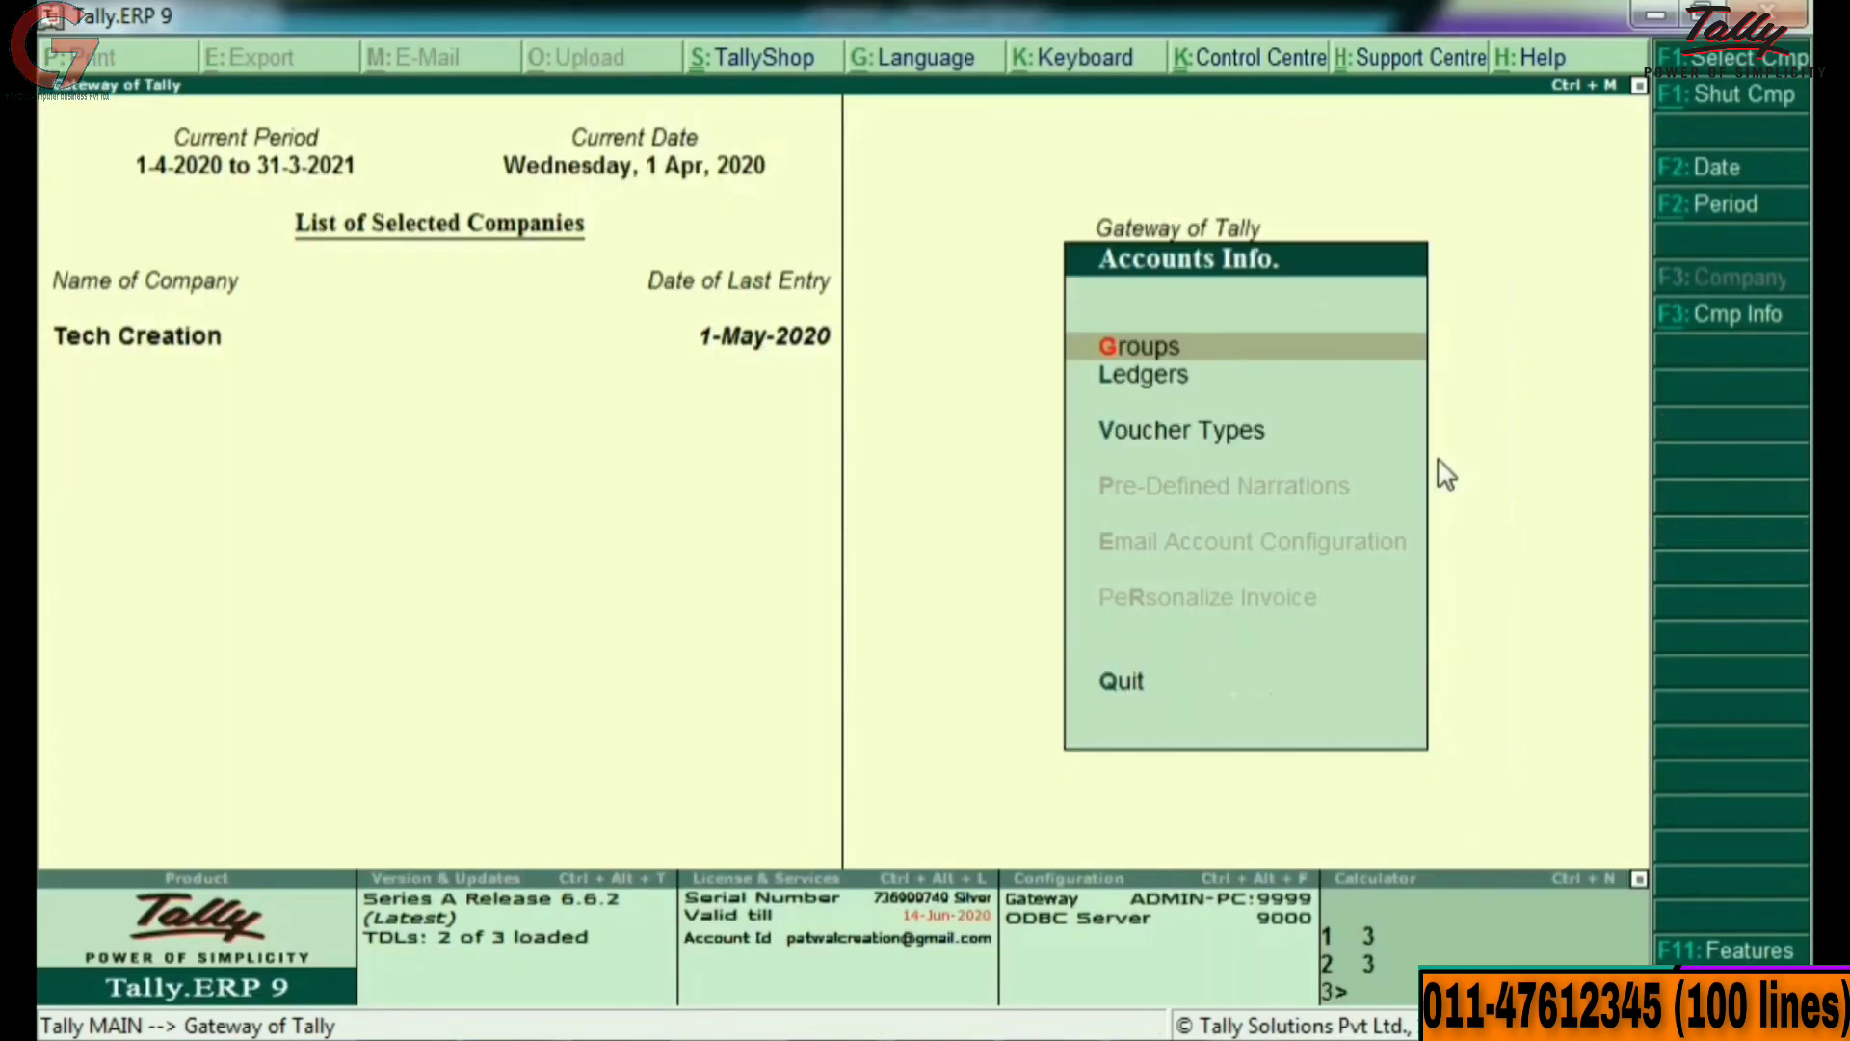
Open the single-ledger alteration list in Accounts Info, look through the ledgers, and close the list.
key("Down")
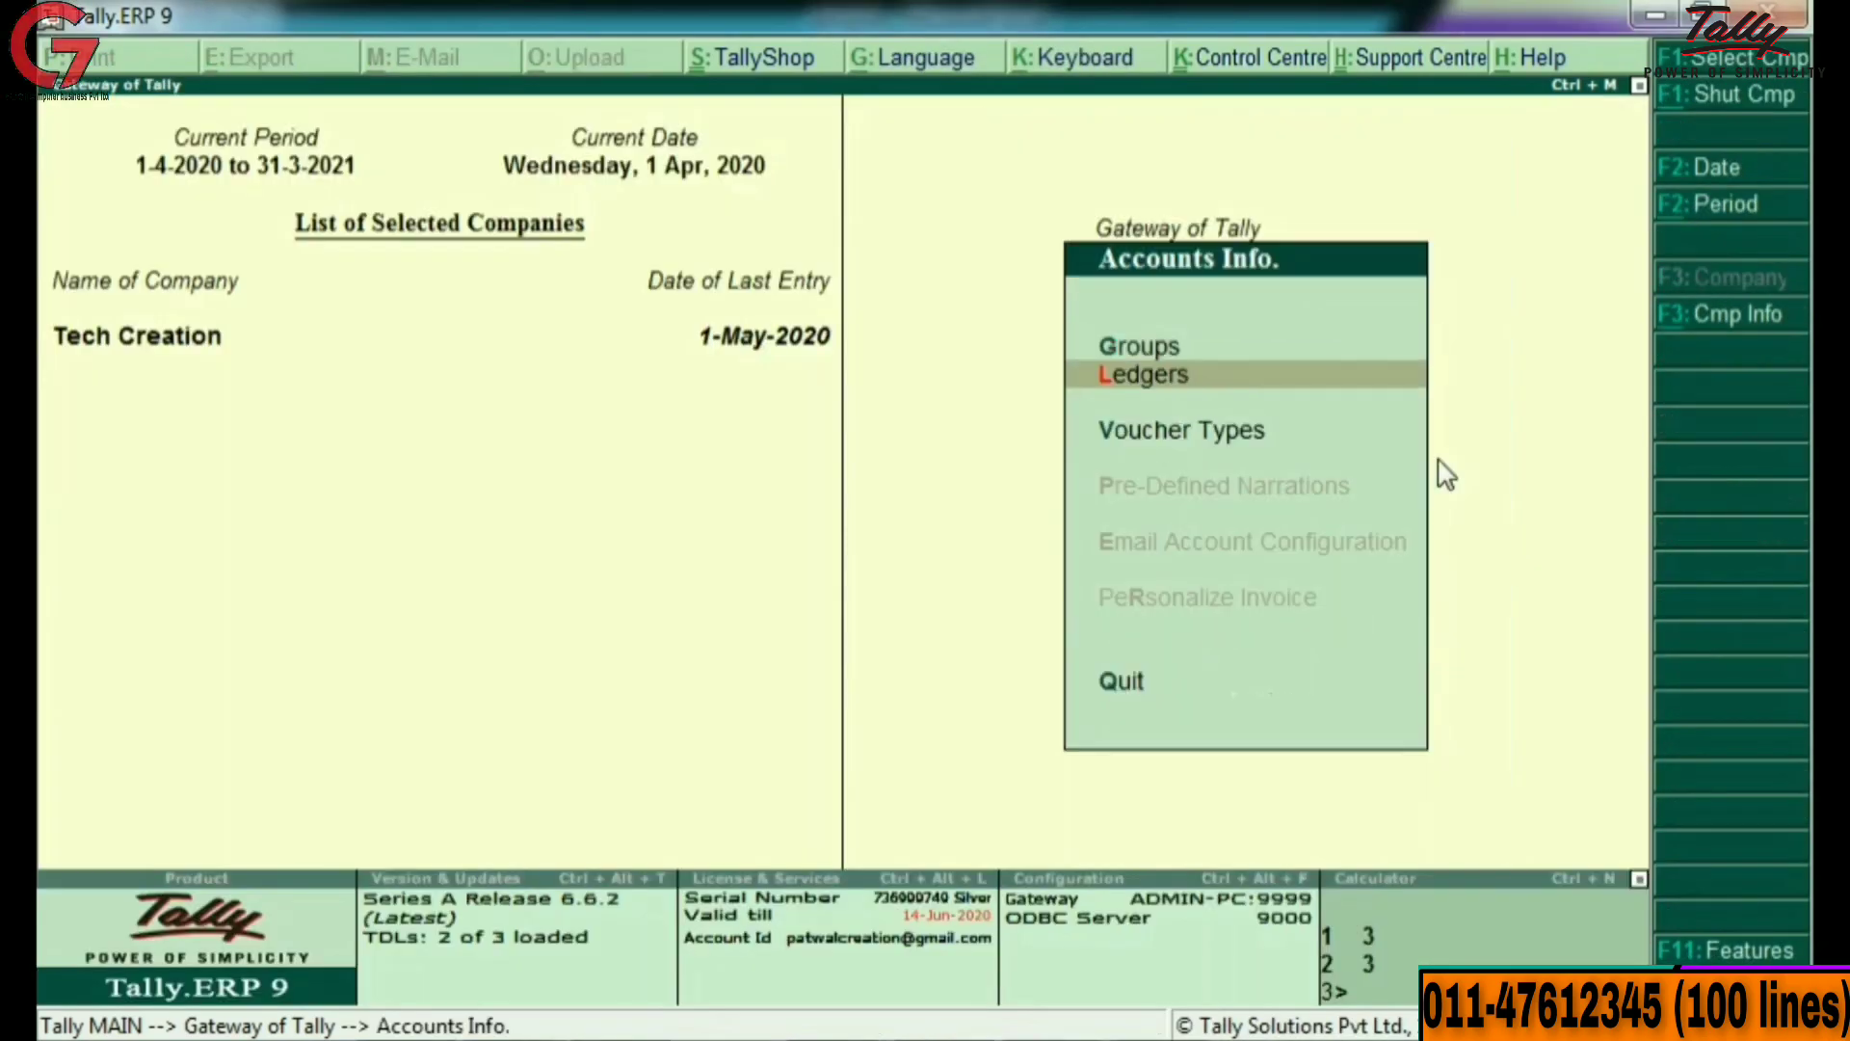
key("Return")
key("Down")
key("Down")
key("Return")
key("Down")
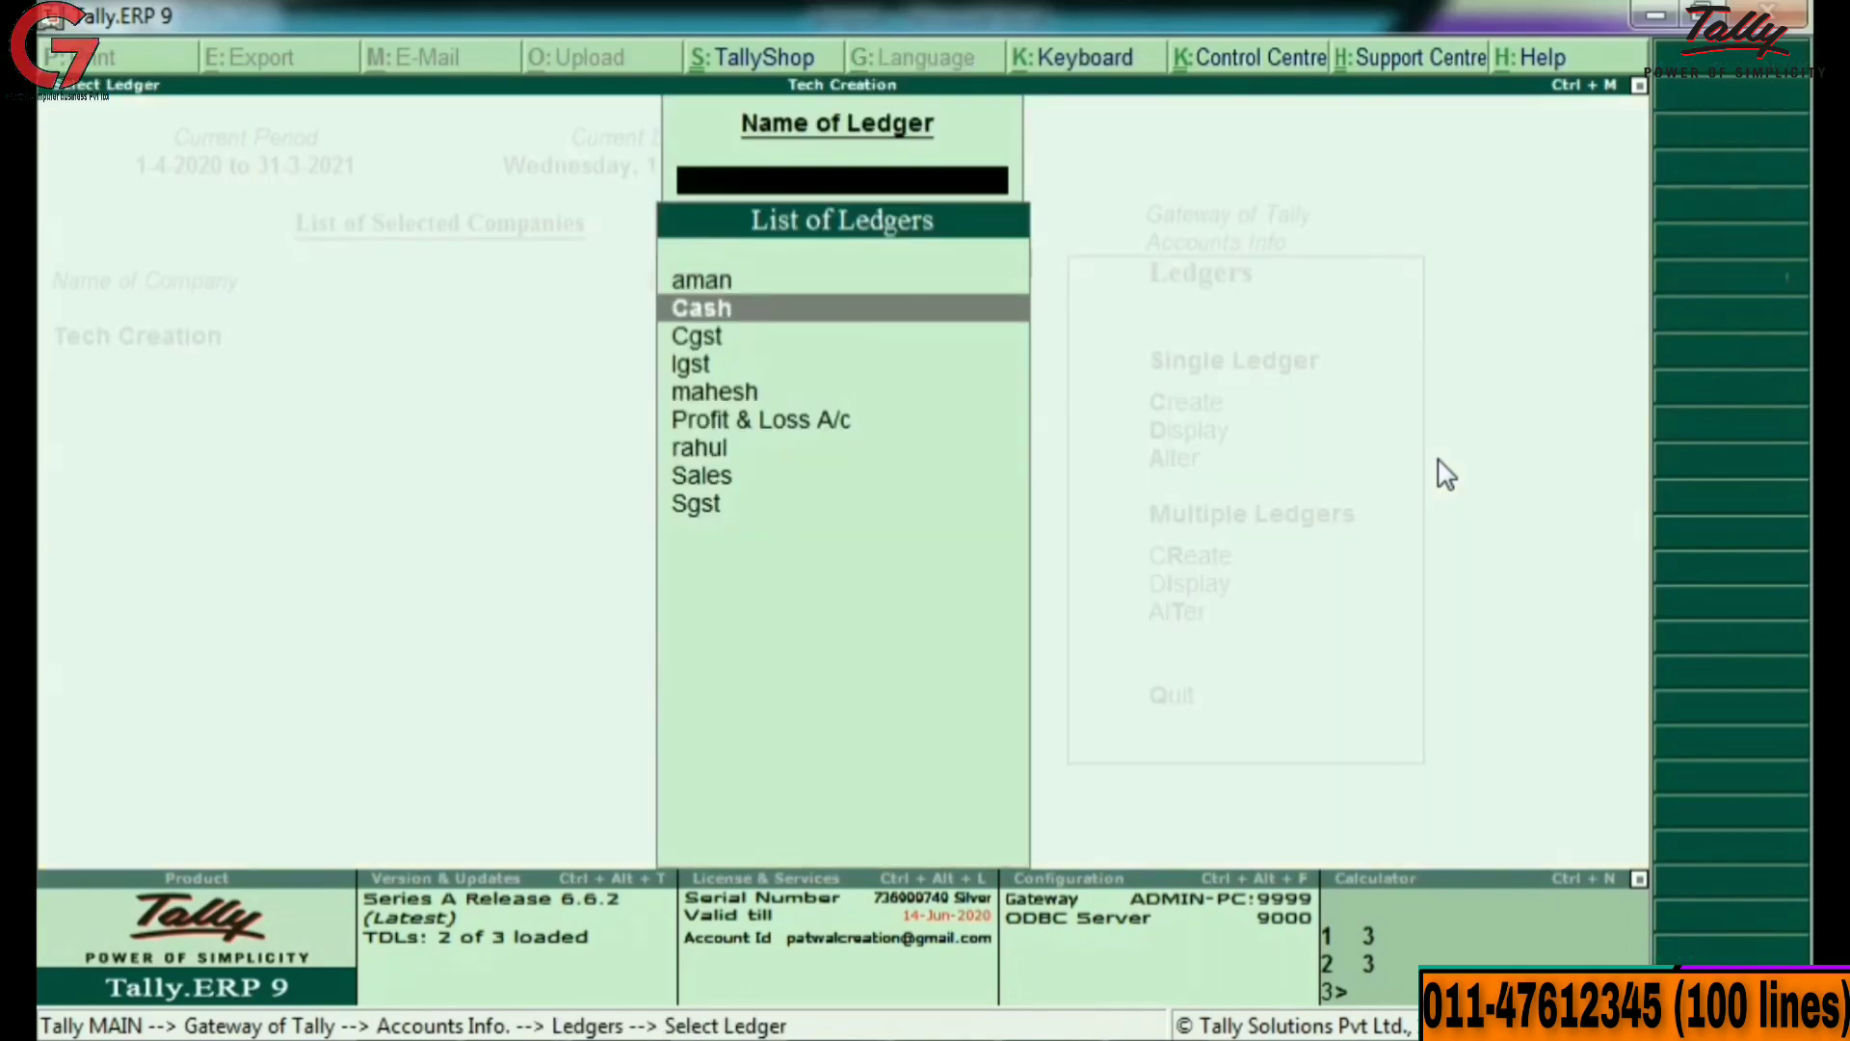
key("Down")
key("Down")
key("Down")
key("Down")
key("Down")
key("Down")
key("Up")
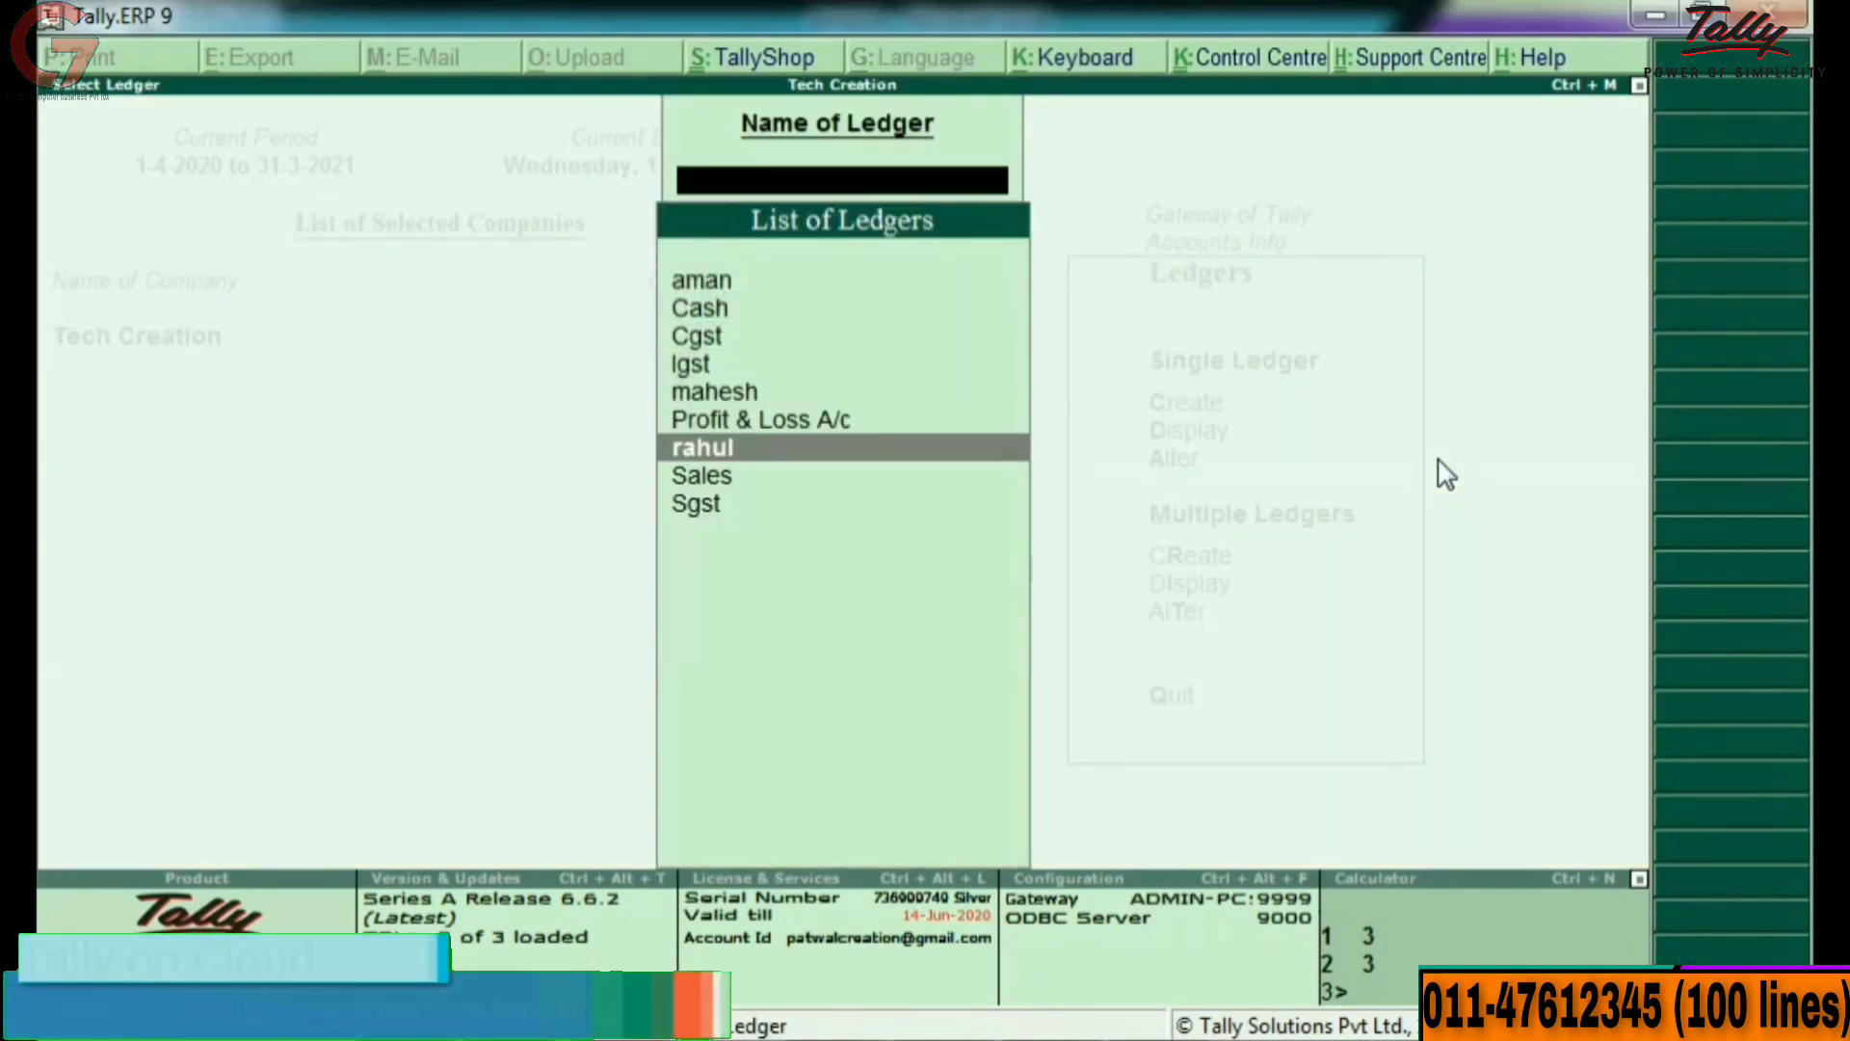
key("Escape")
key("Escape")
Open the stock item alteration list in Inventory Info and look through the stock items.
key("Down")
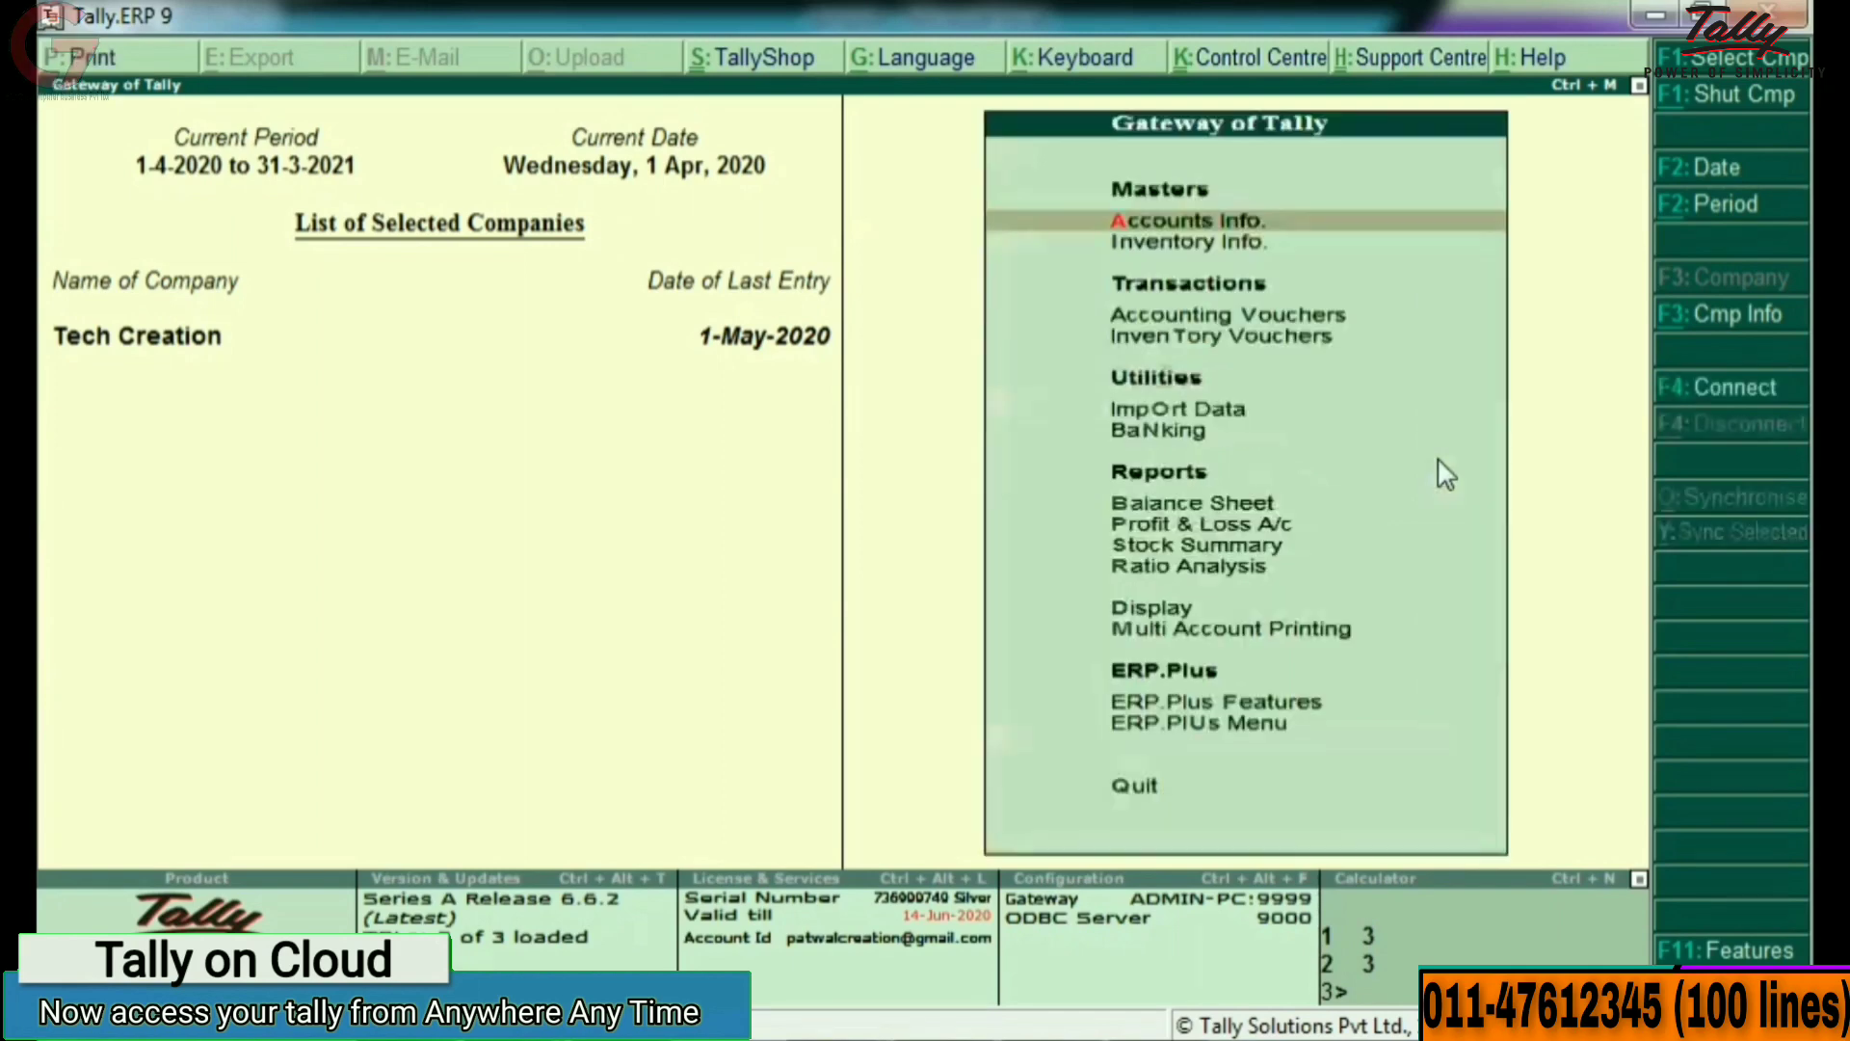
key("Return")
key("Down")
key("Return")
key("Down")
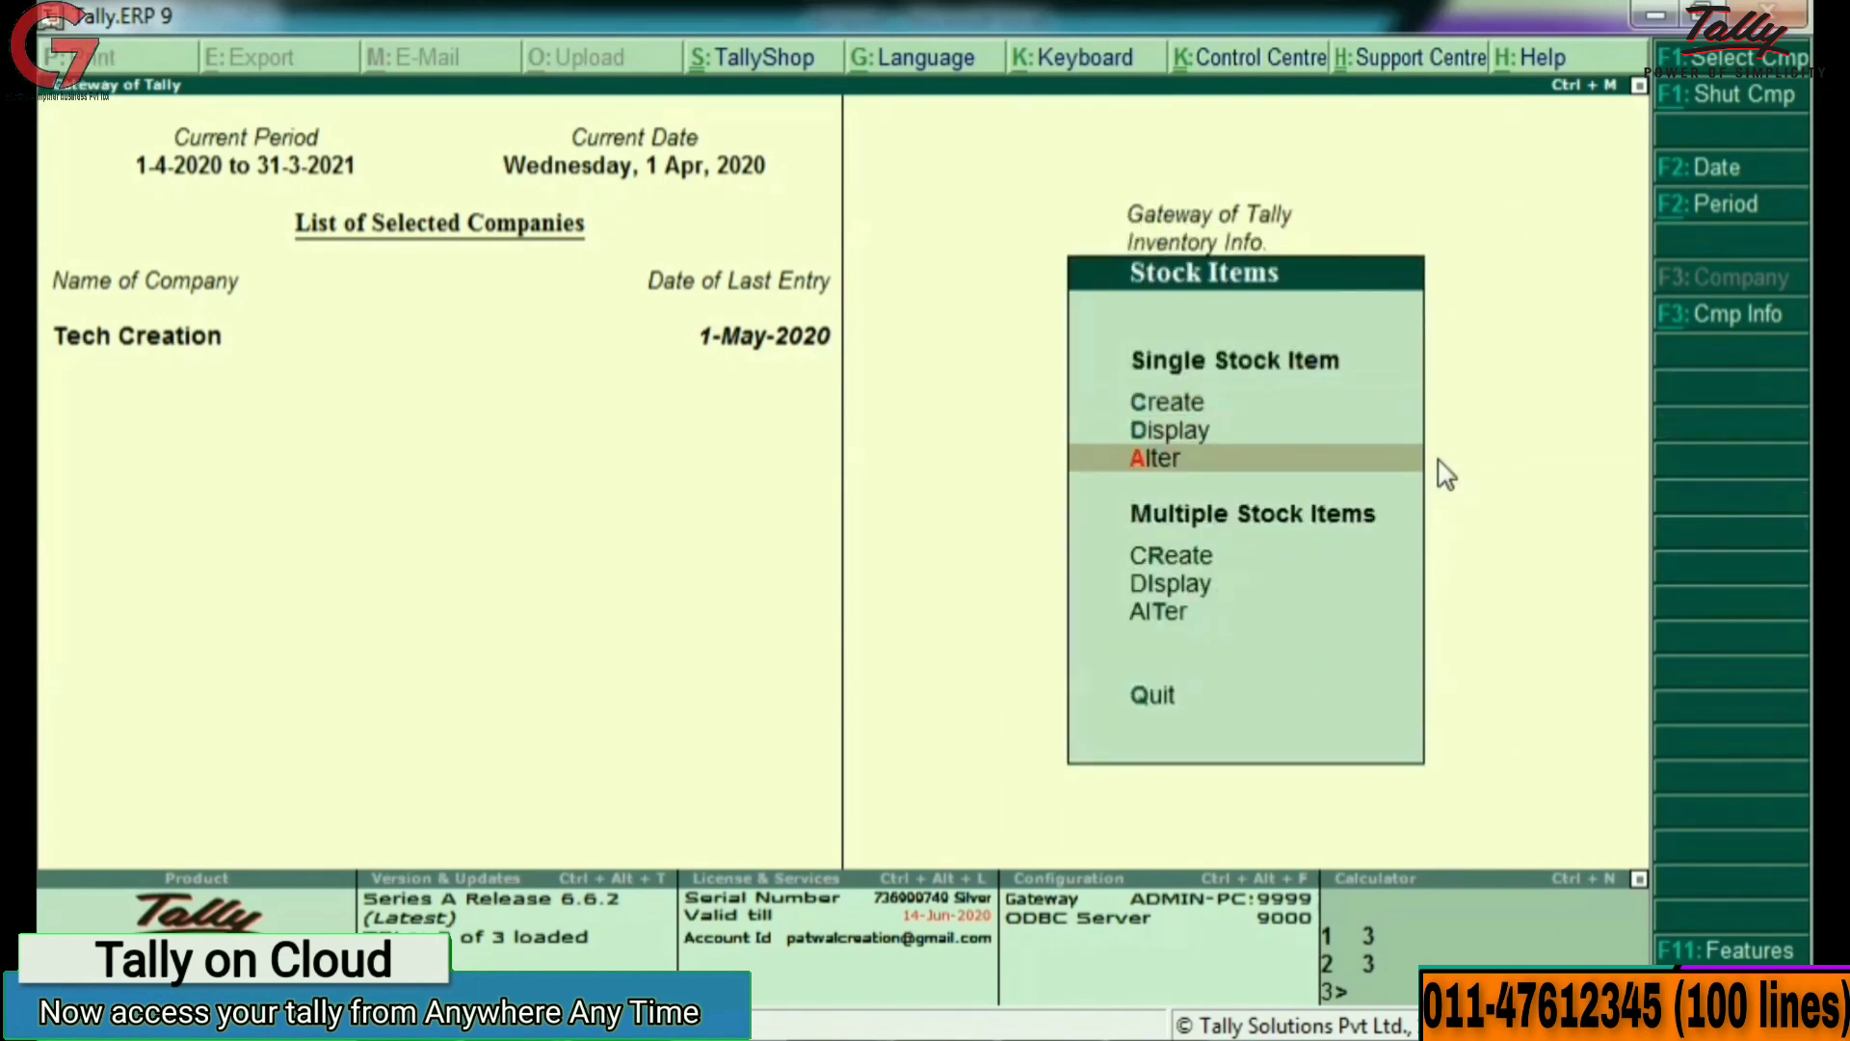
key("Return")
key("Down")
key("Down")
key("Up")
key("Up")
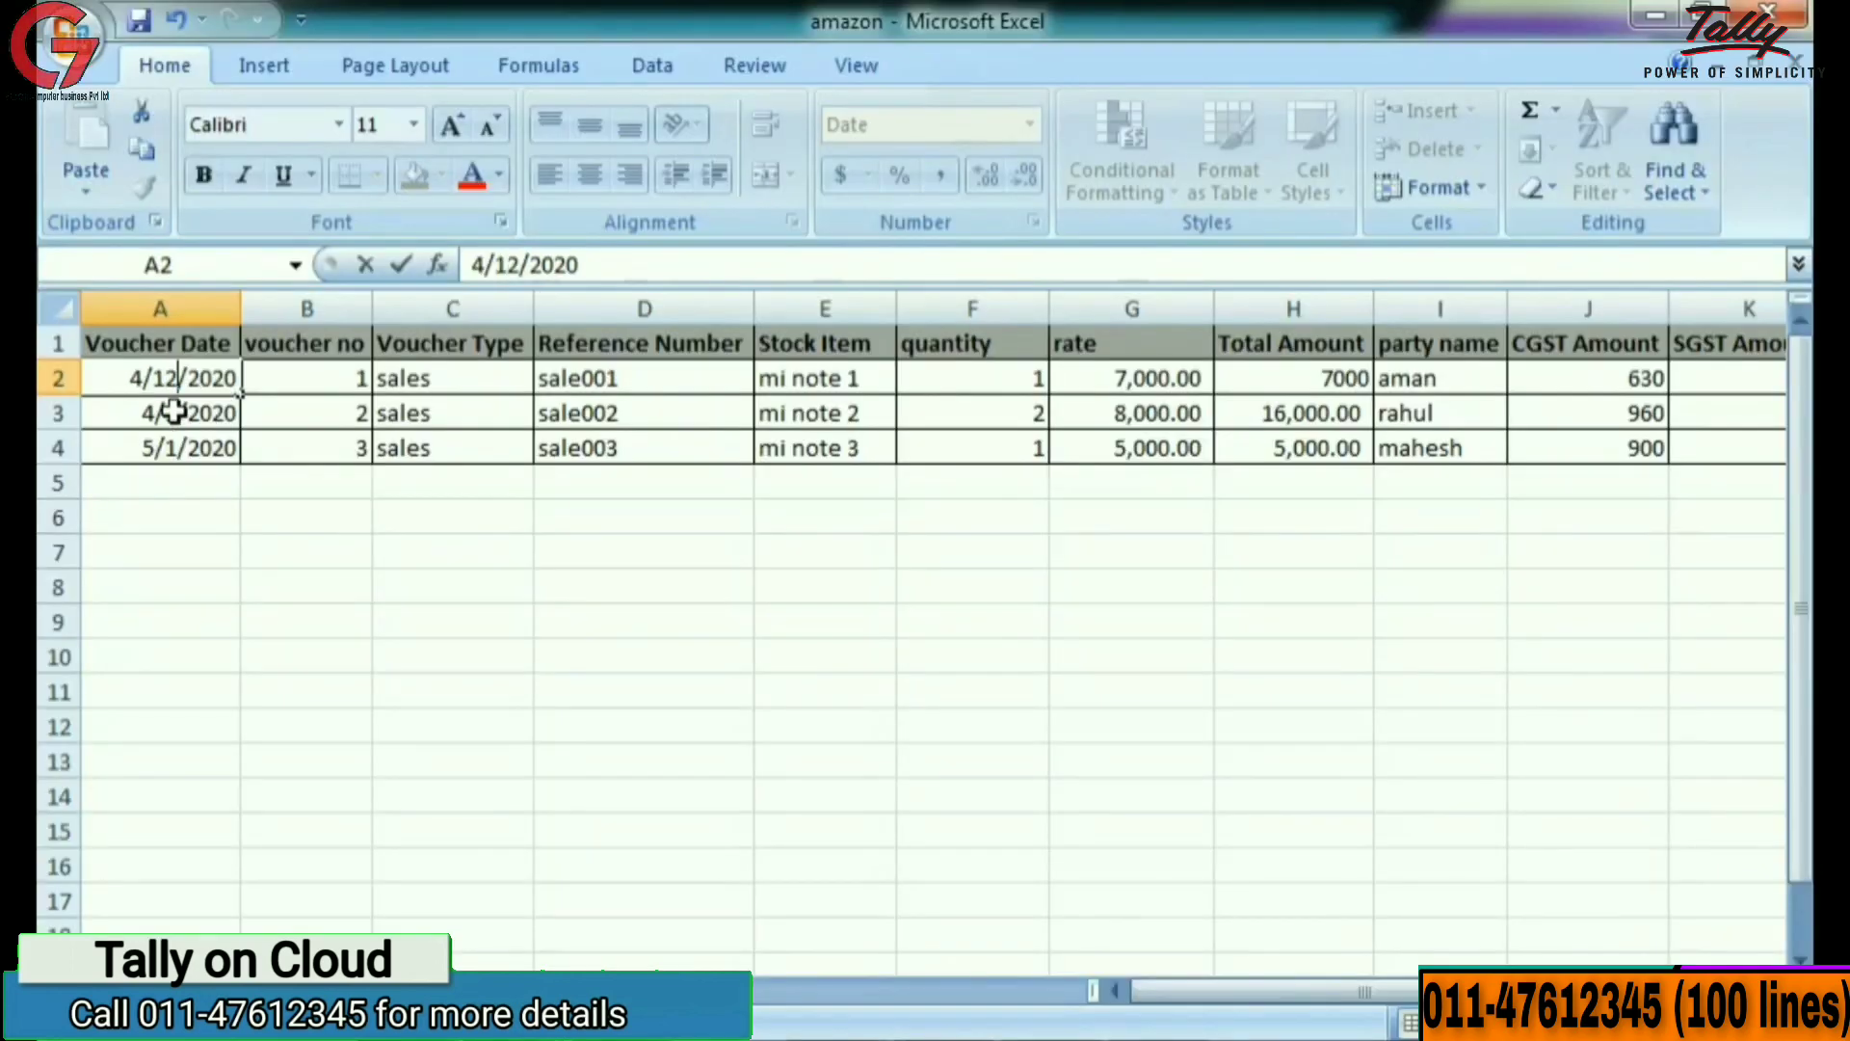
Set the Voucher Date of the second sales row in the amazon workbook to 4/10/2020 and return to Tally.ERP 9.
double_click(174, 413)
key("BackSpace")
type("10/2020")
key("Return")
left_click(1187, 1027)
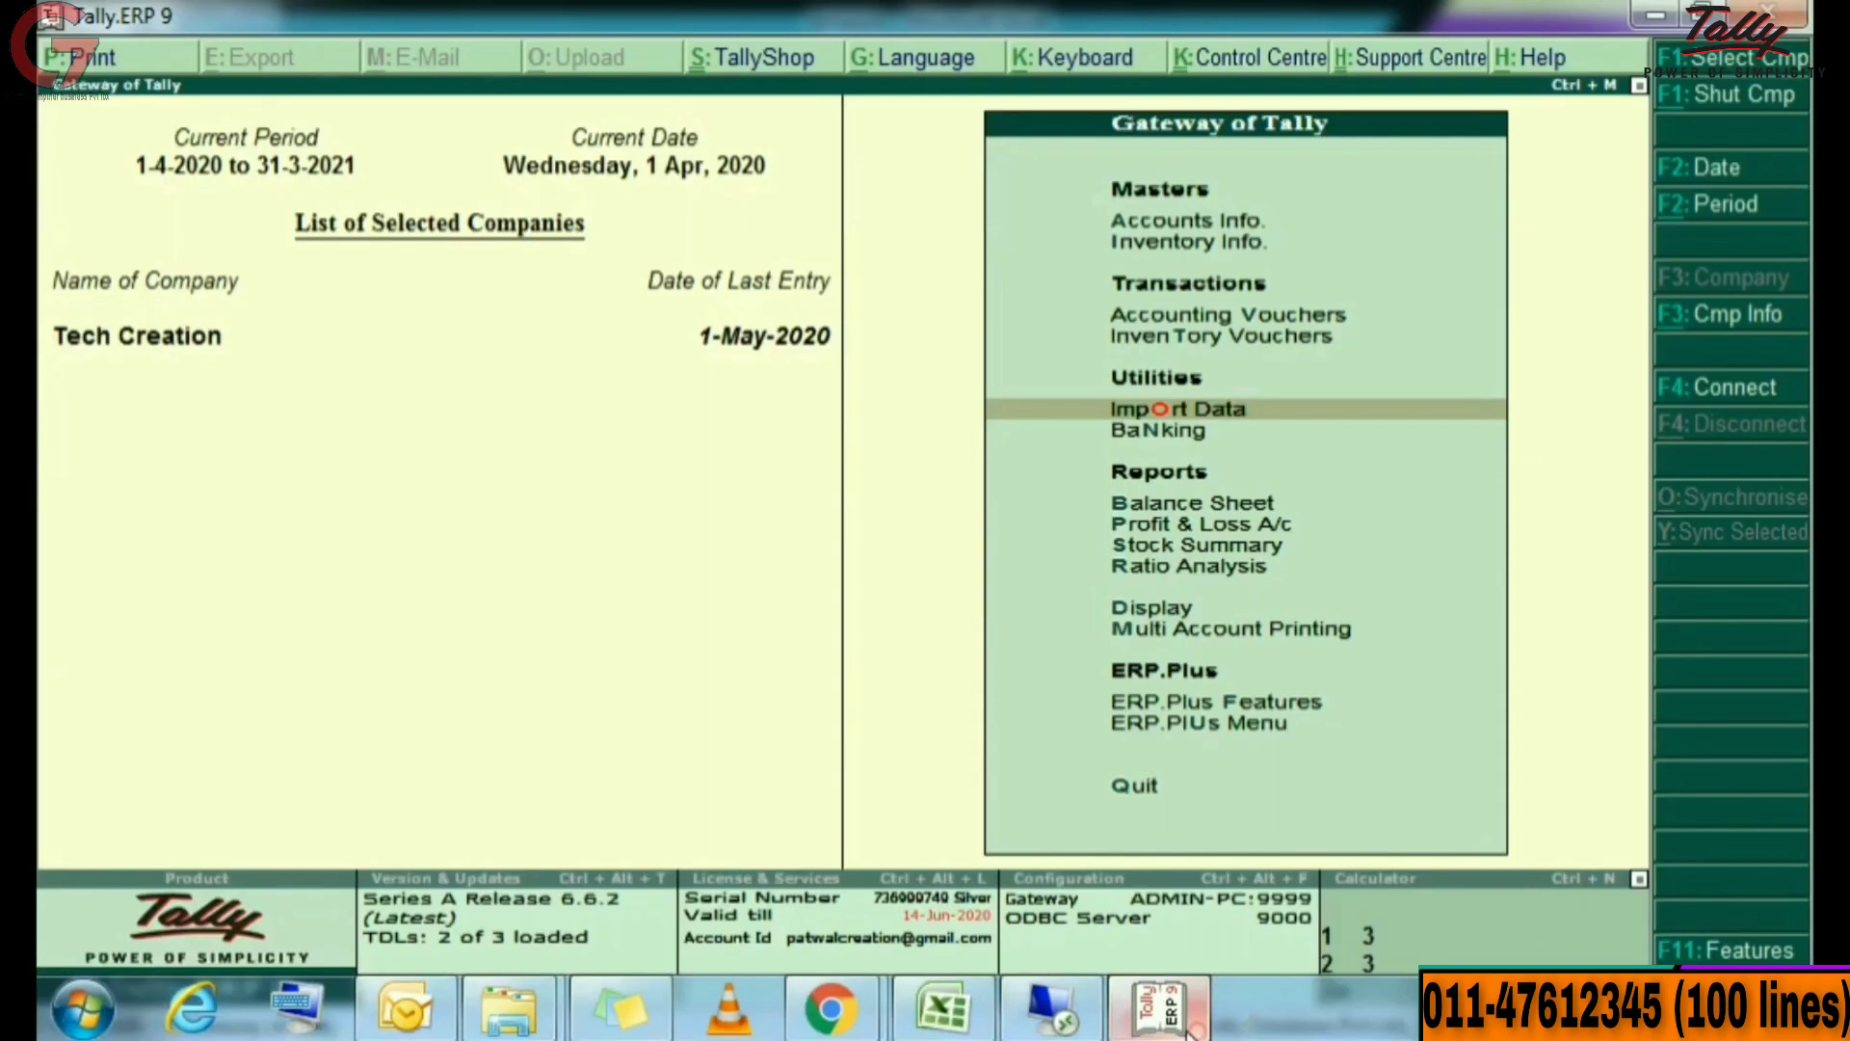
Open the Sales import template for alteration, review its settings through Ignore Duplicate Vouchers, and accept them unchanged.
key("Return")
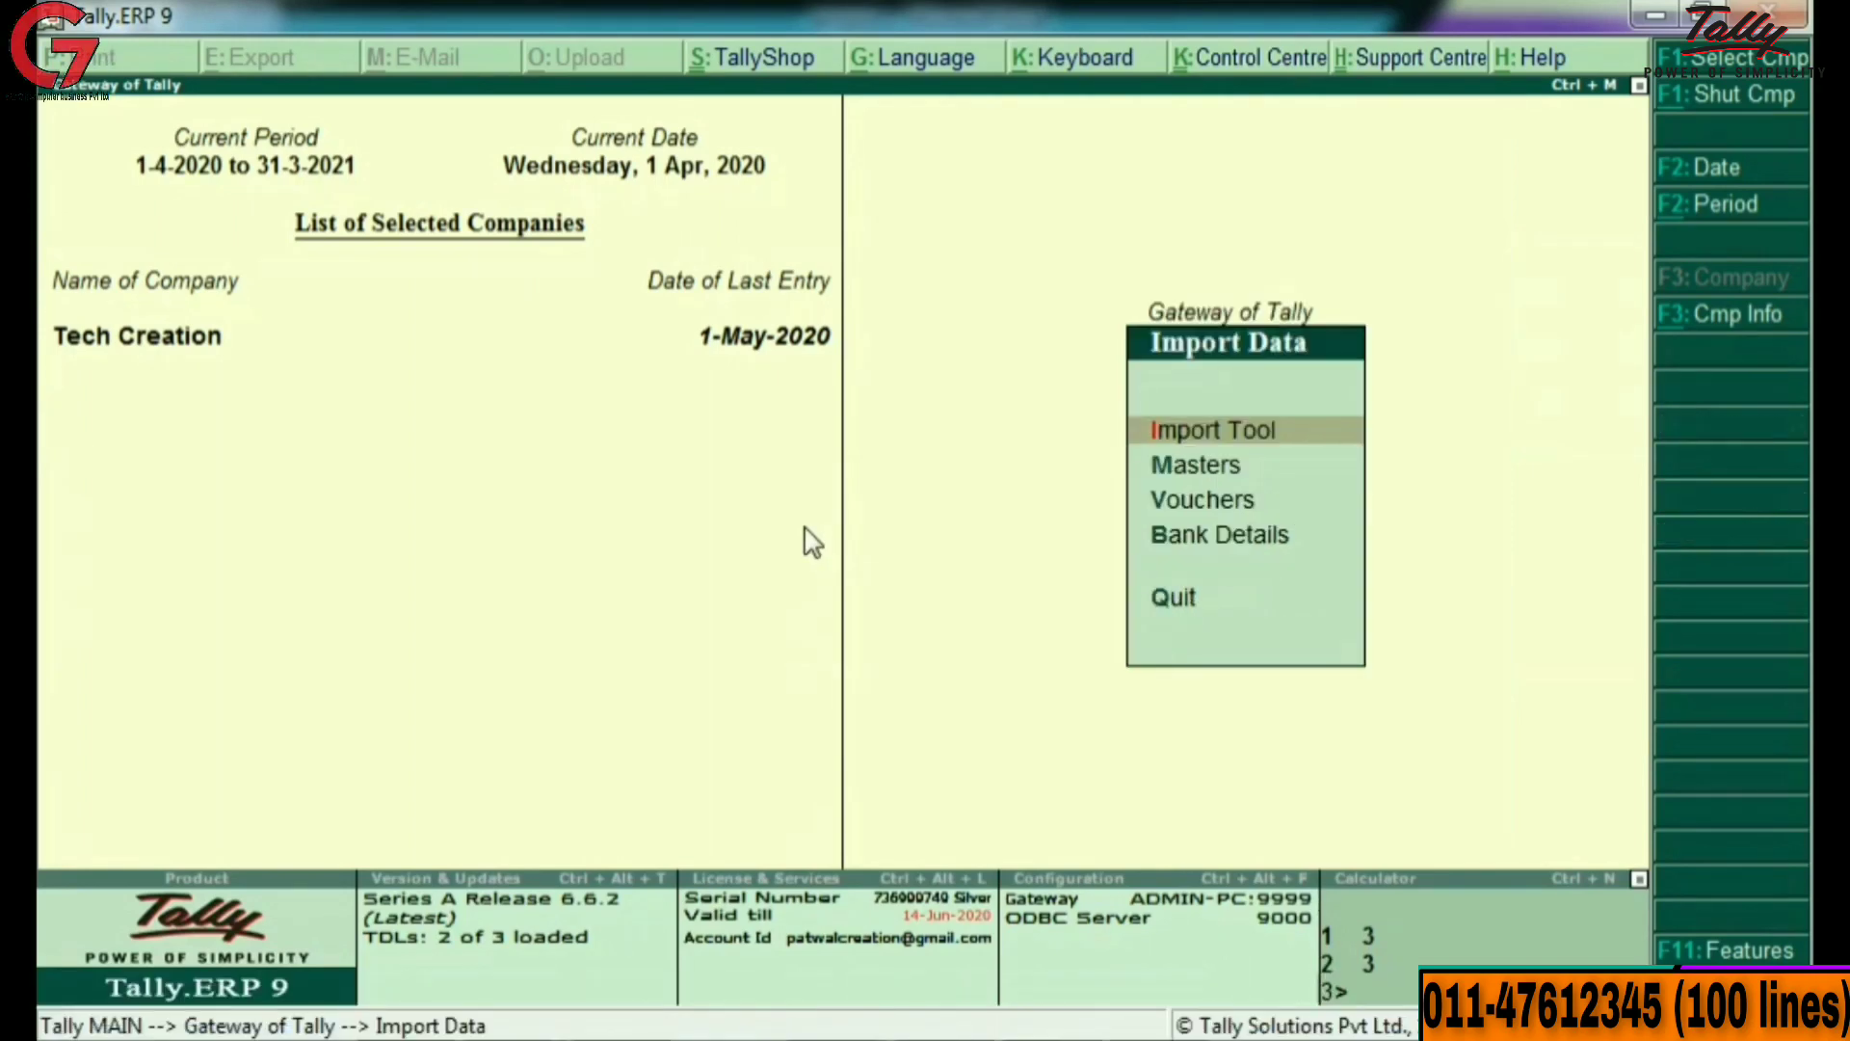
key("Return")
key("Down")
key("Return")
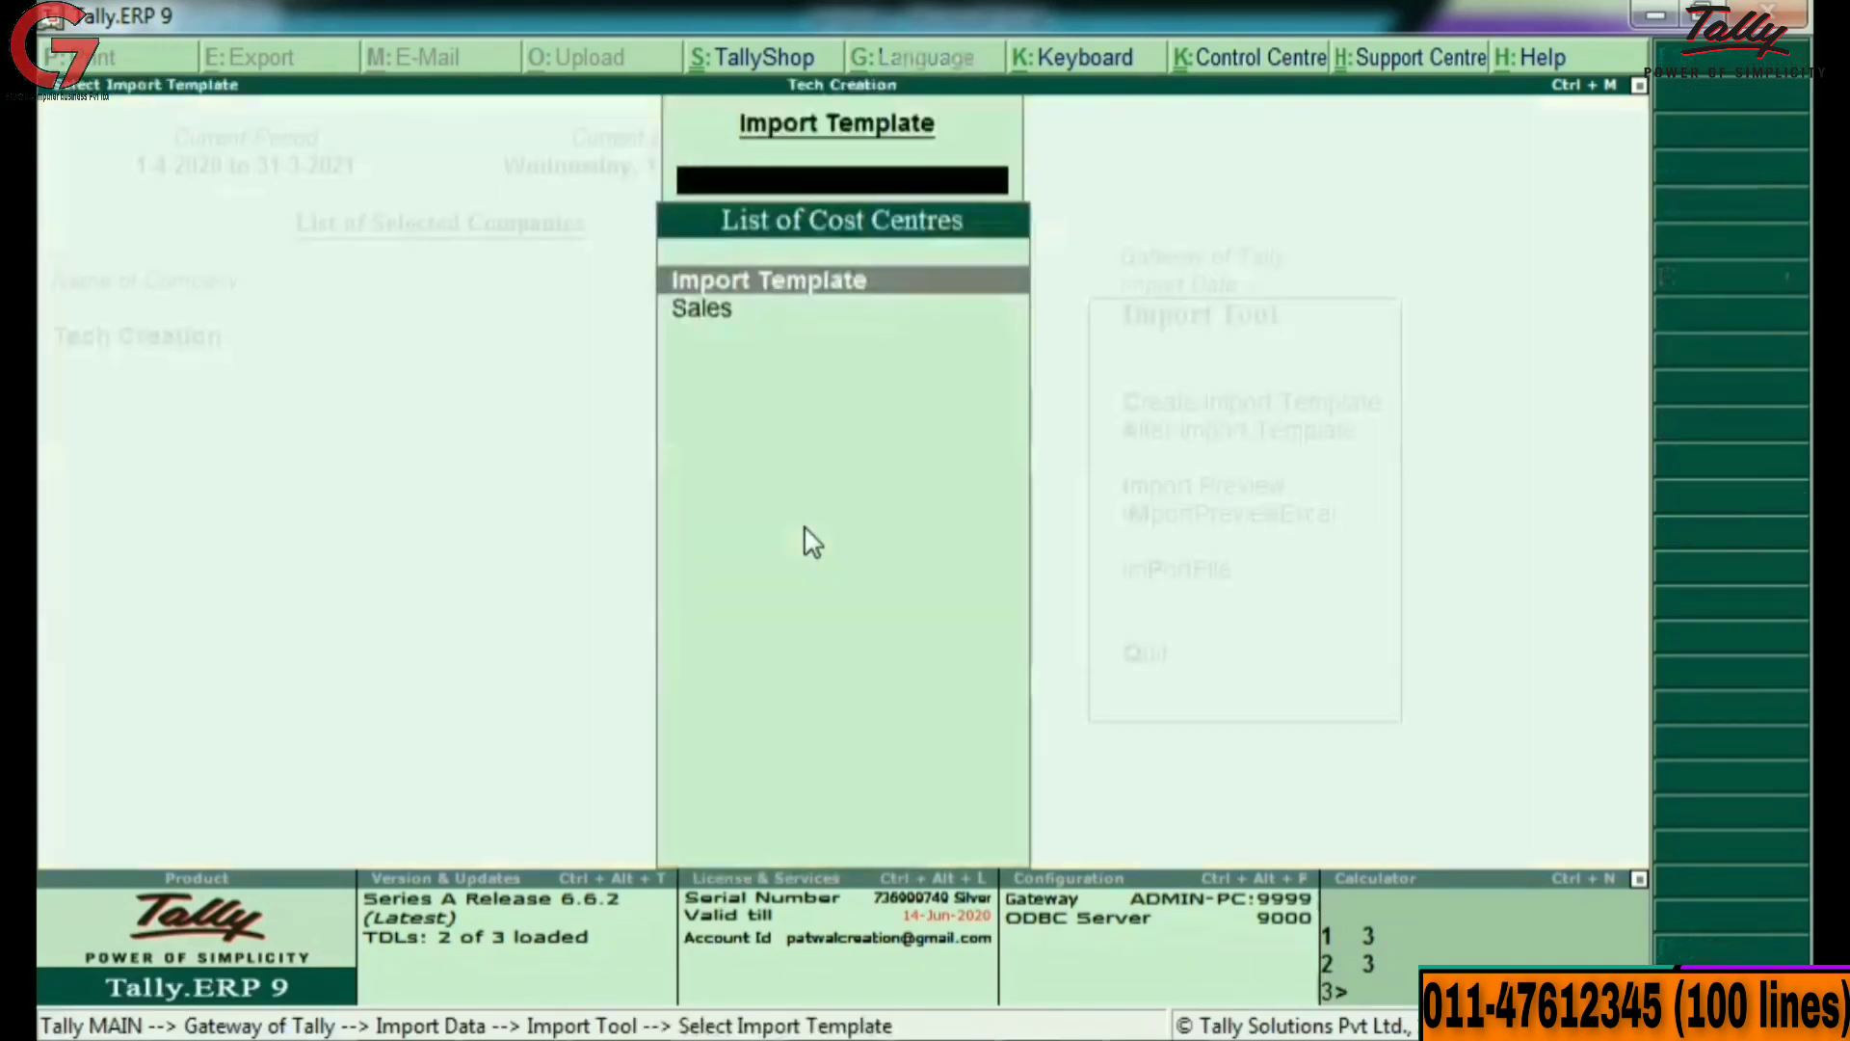
key("Return")
key("Return")
key("Return")
key("Return")
key("Return")
key("Return")
key("Return")
key("Return")
key("Return")
key("Return")
key("Return")
key("Return")
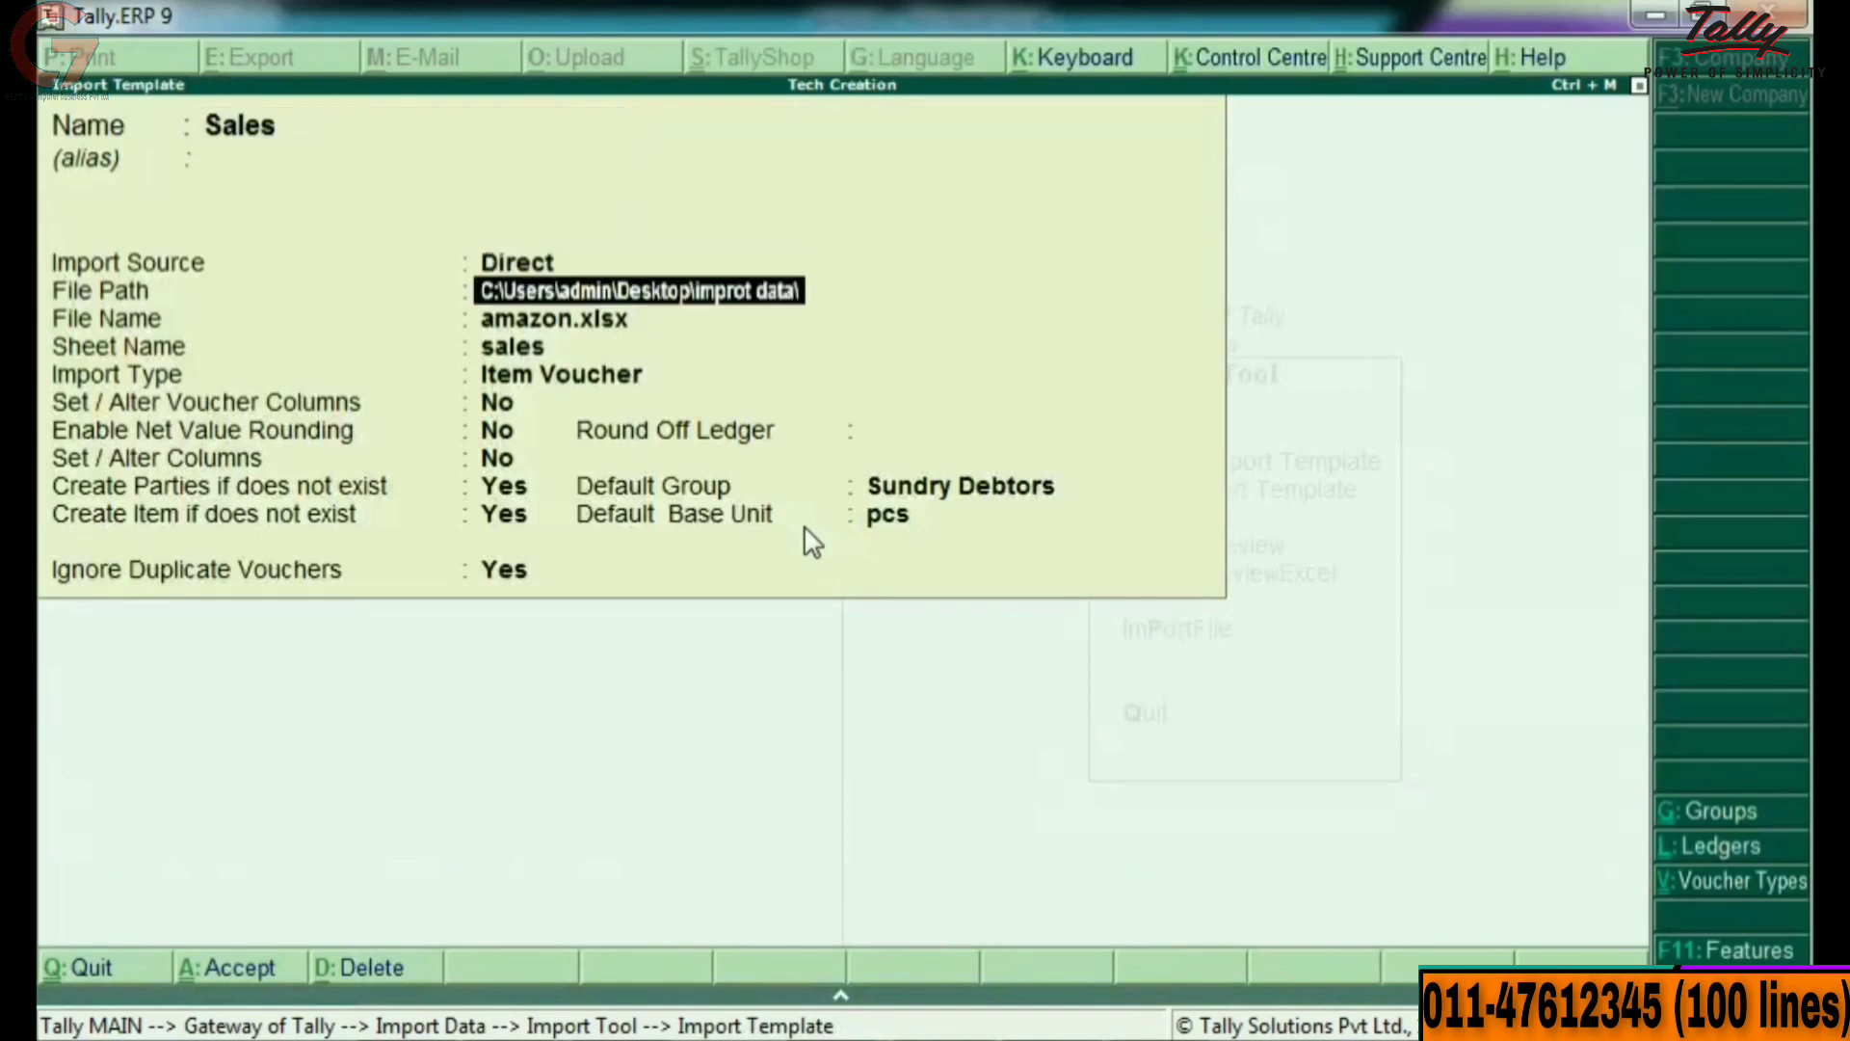
key("Return")
key("Return")
key("Return")
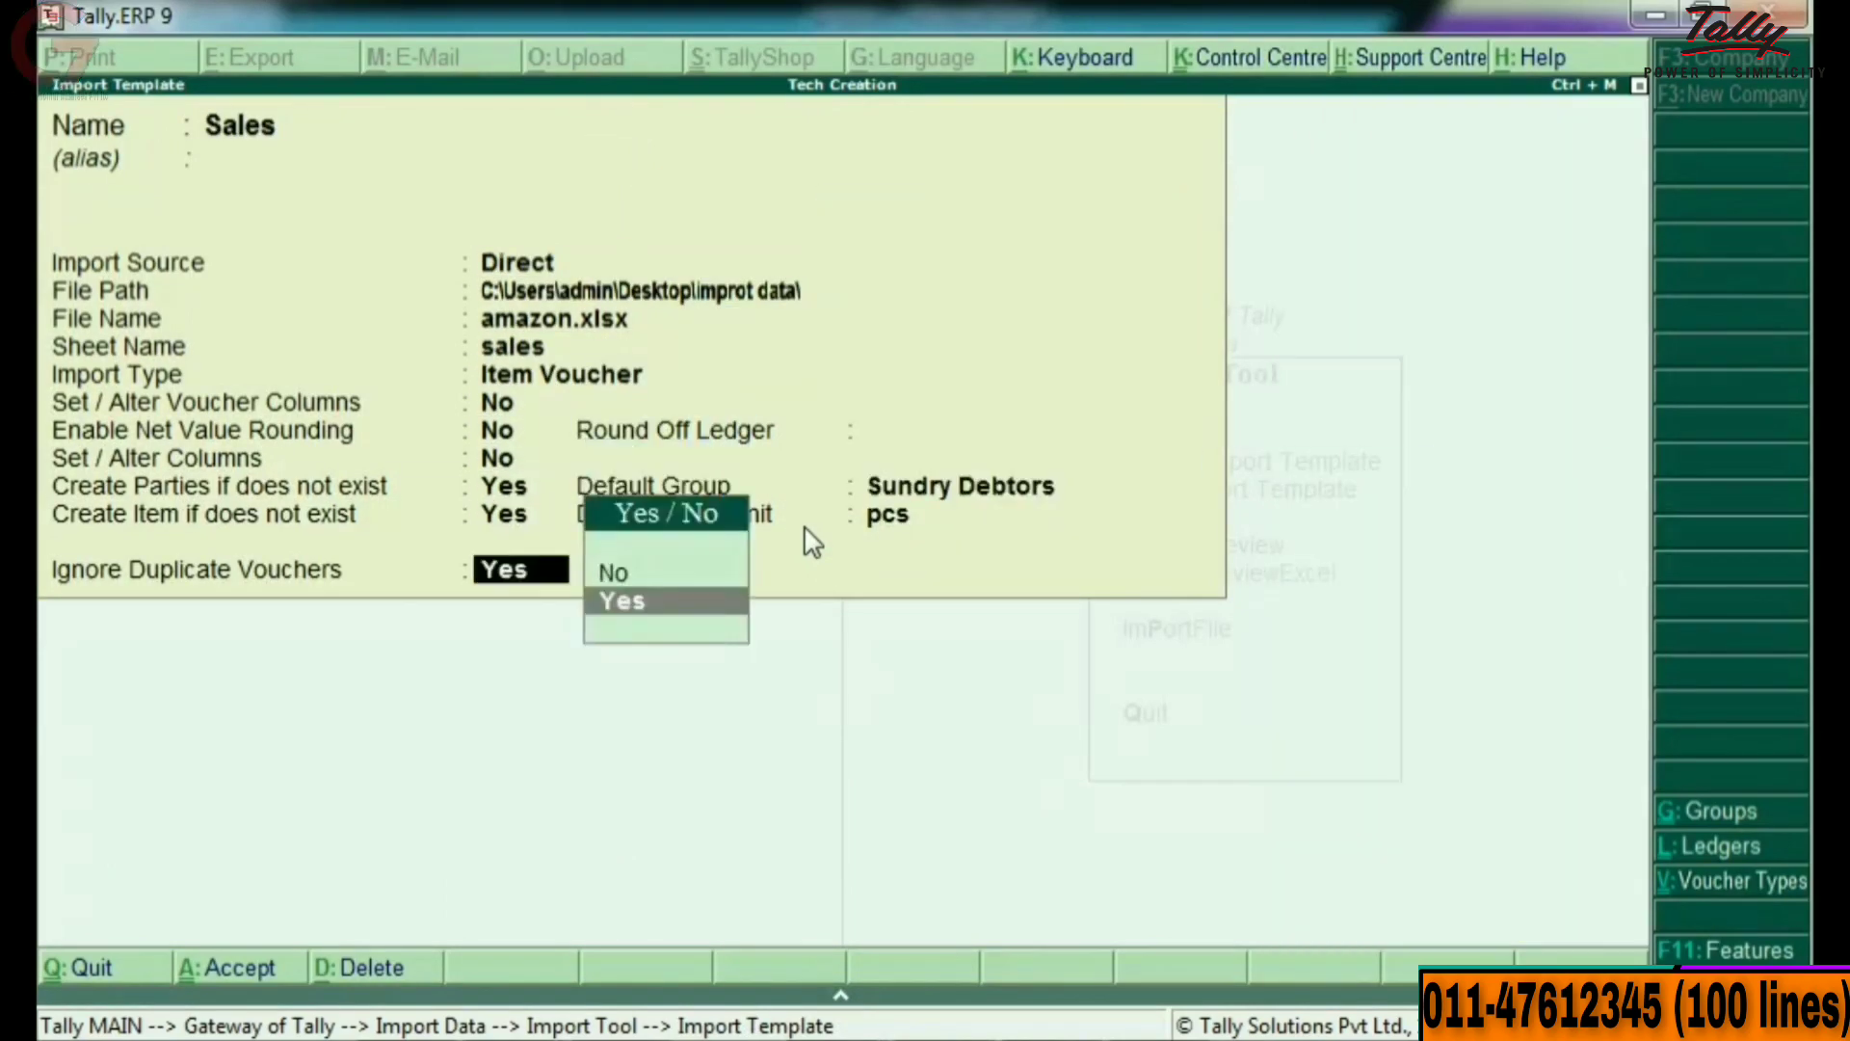
key("Return")
key("Return")
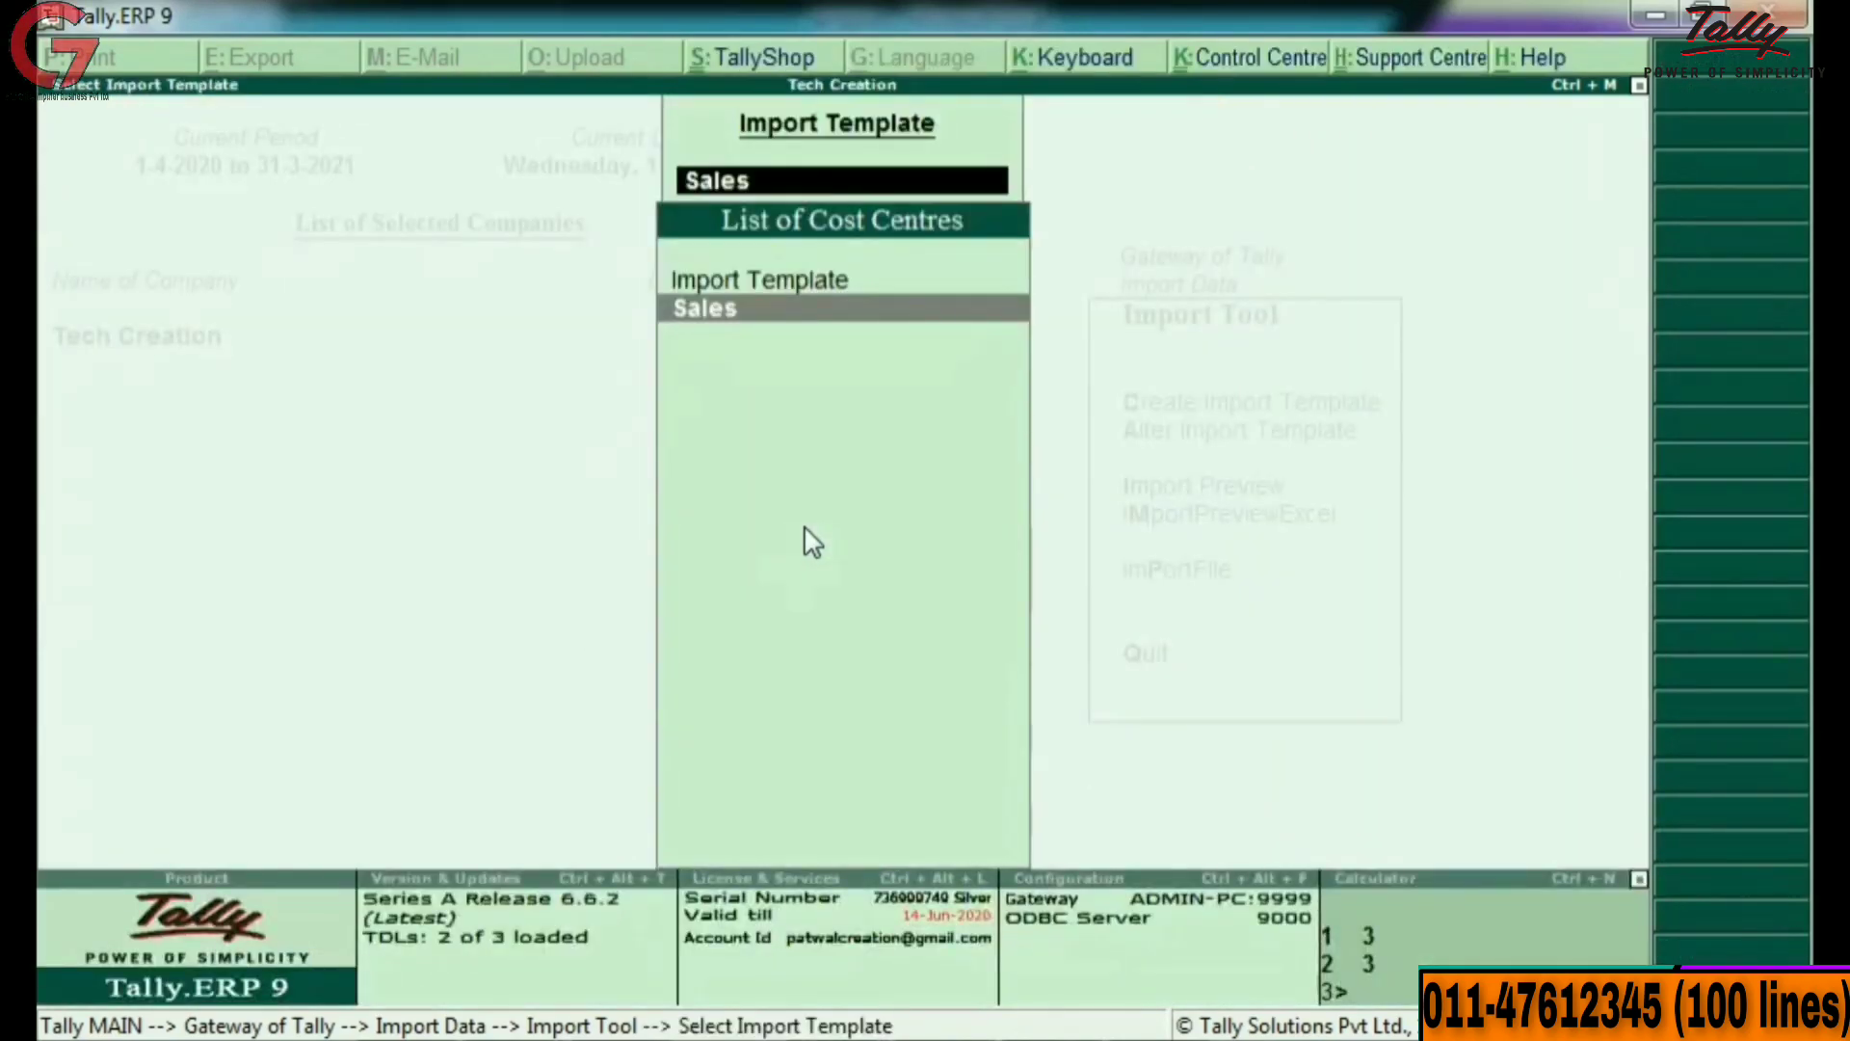
Run the file import again for the amazon.xlsx sales sheet with the Sales template.
key("Escape")
key("Down")
key("Down")
key("Down")
key("Return")
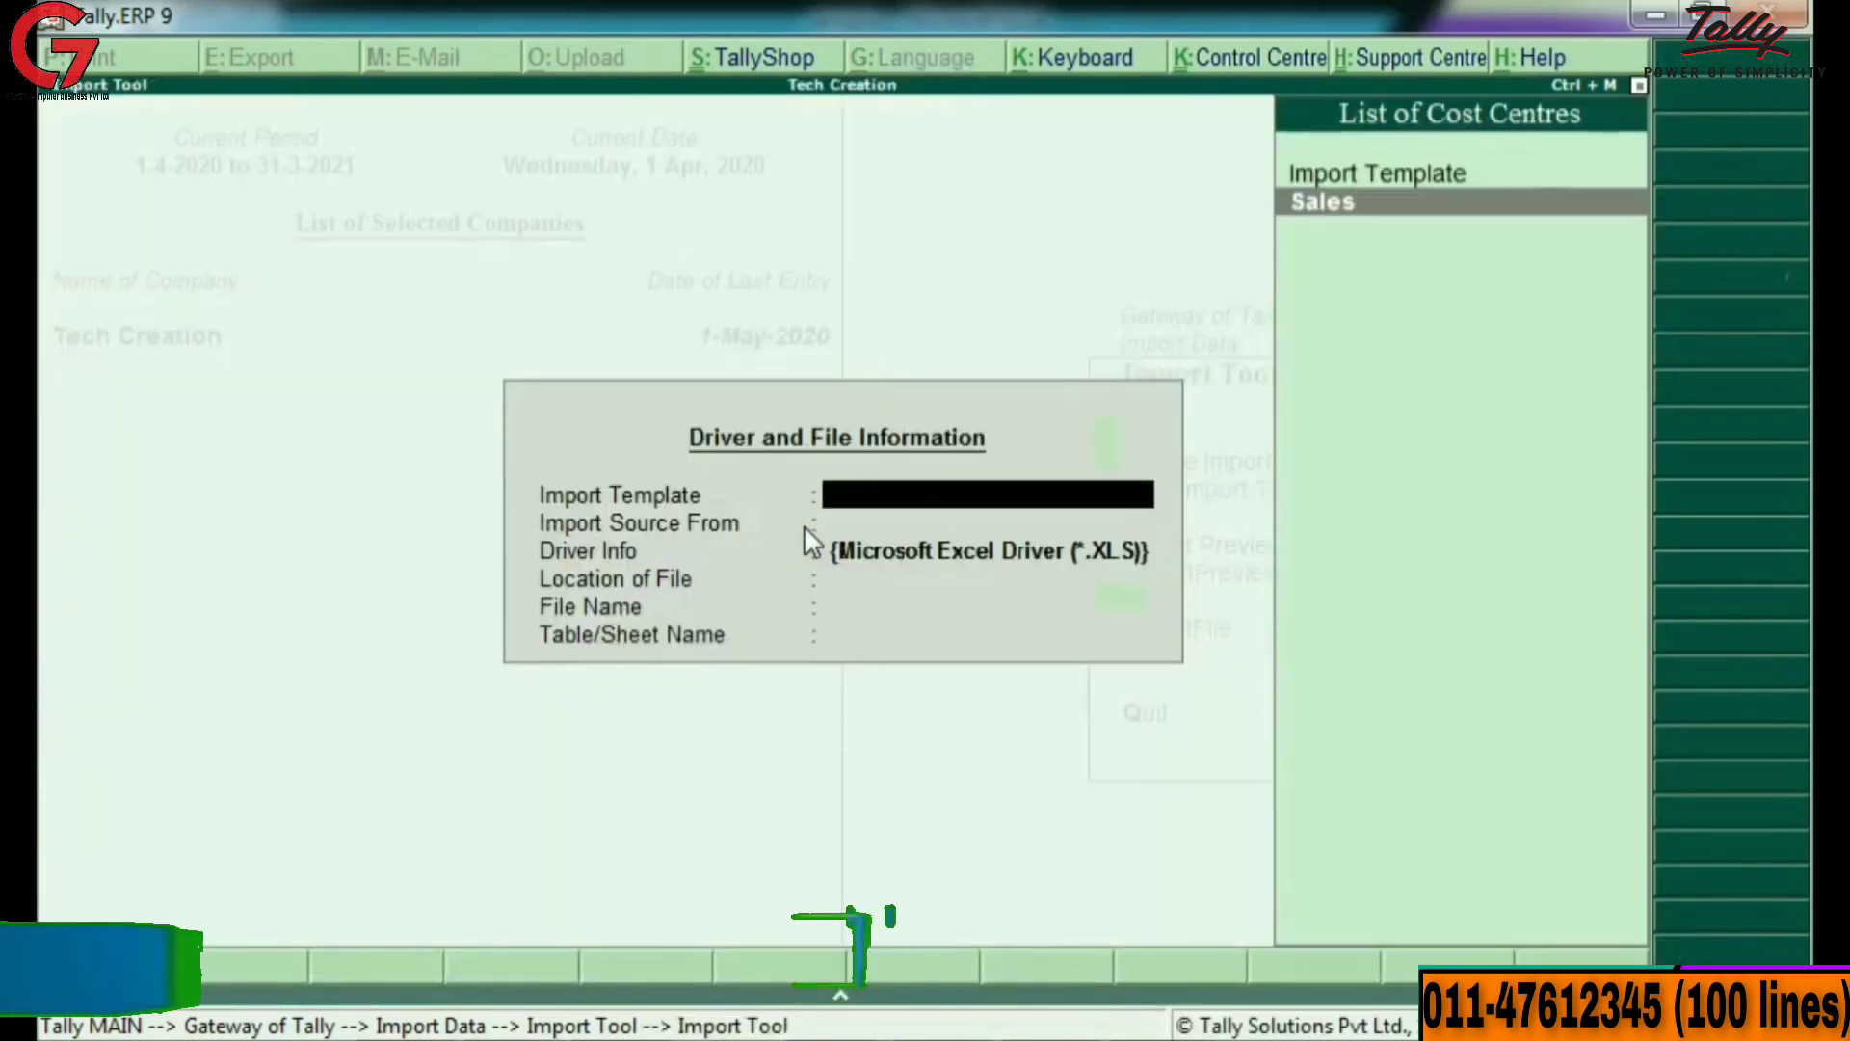
key("Return")
key("Return")
key("Return")
key("Return")
key("Return")
key("Return")
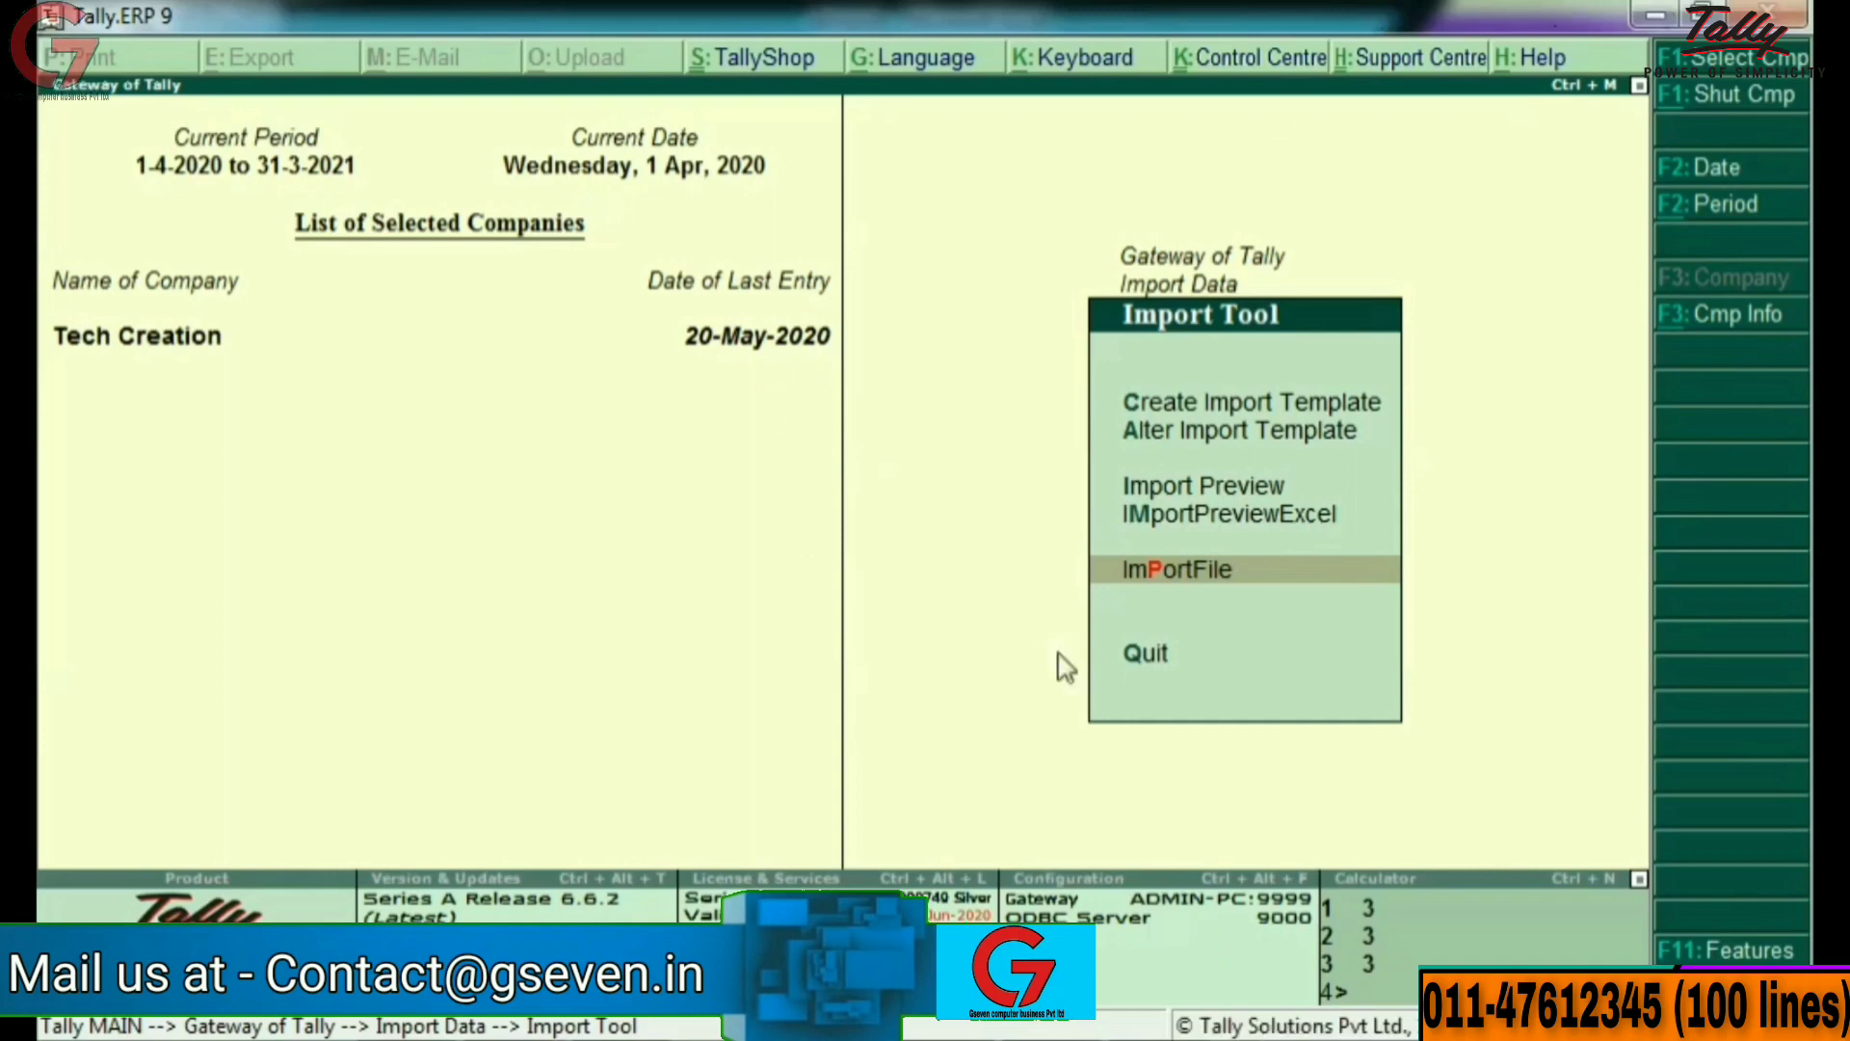
Leave the import tool, open the Statistics report and drill down to the list of Sales vouchers for May 2020.
key("Escape")
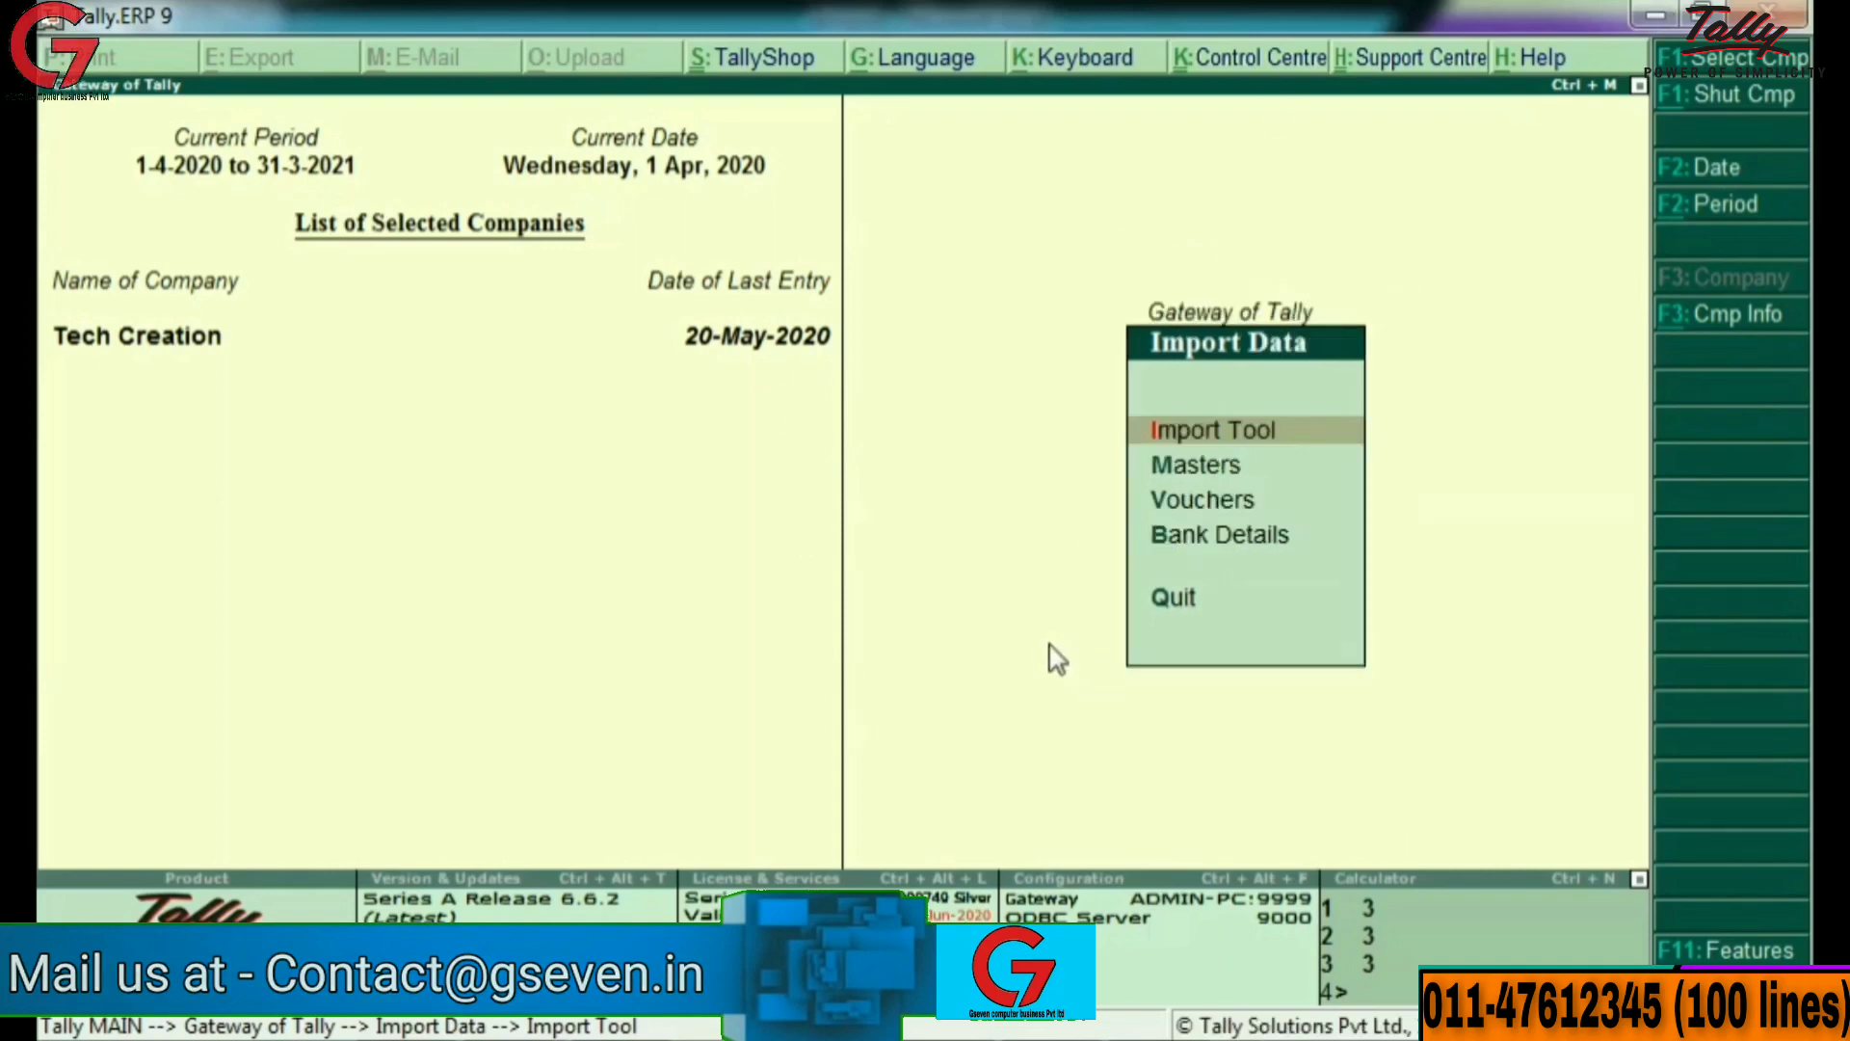
key("Escape")
key("Escape")
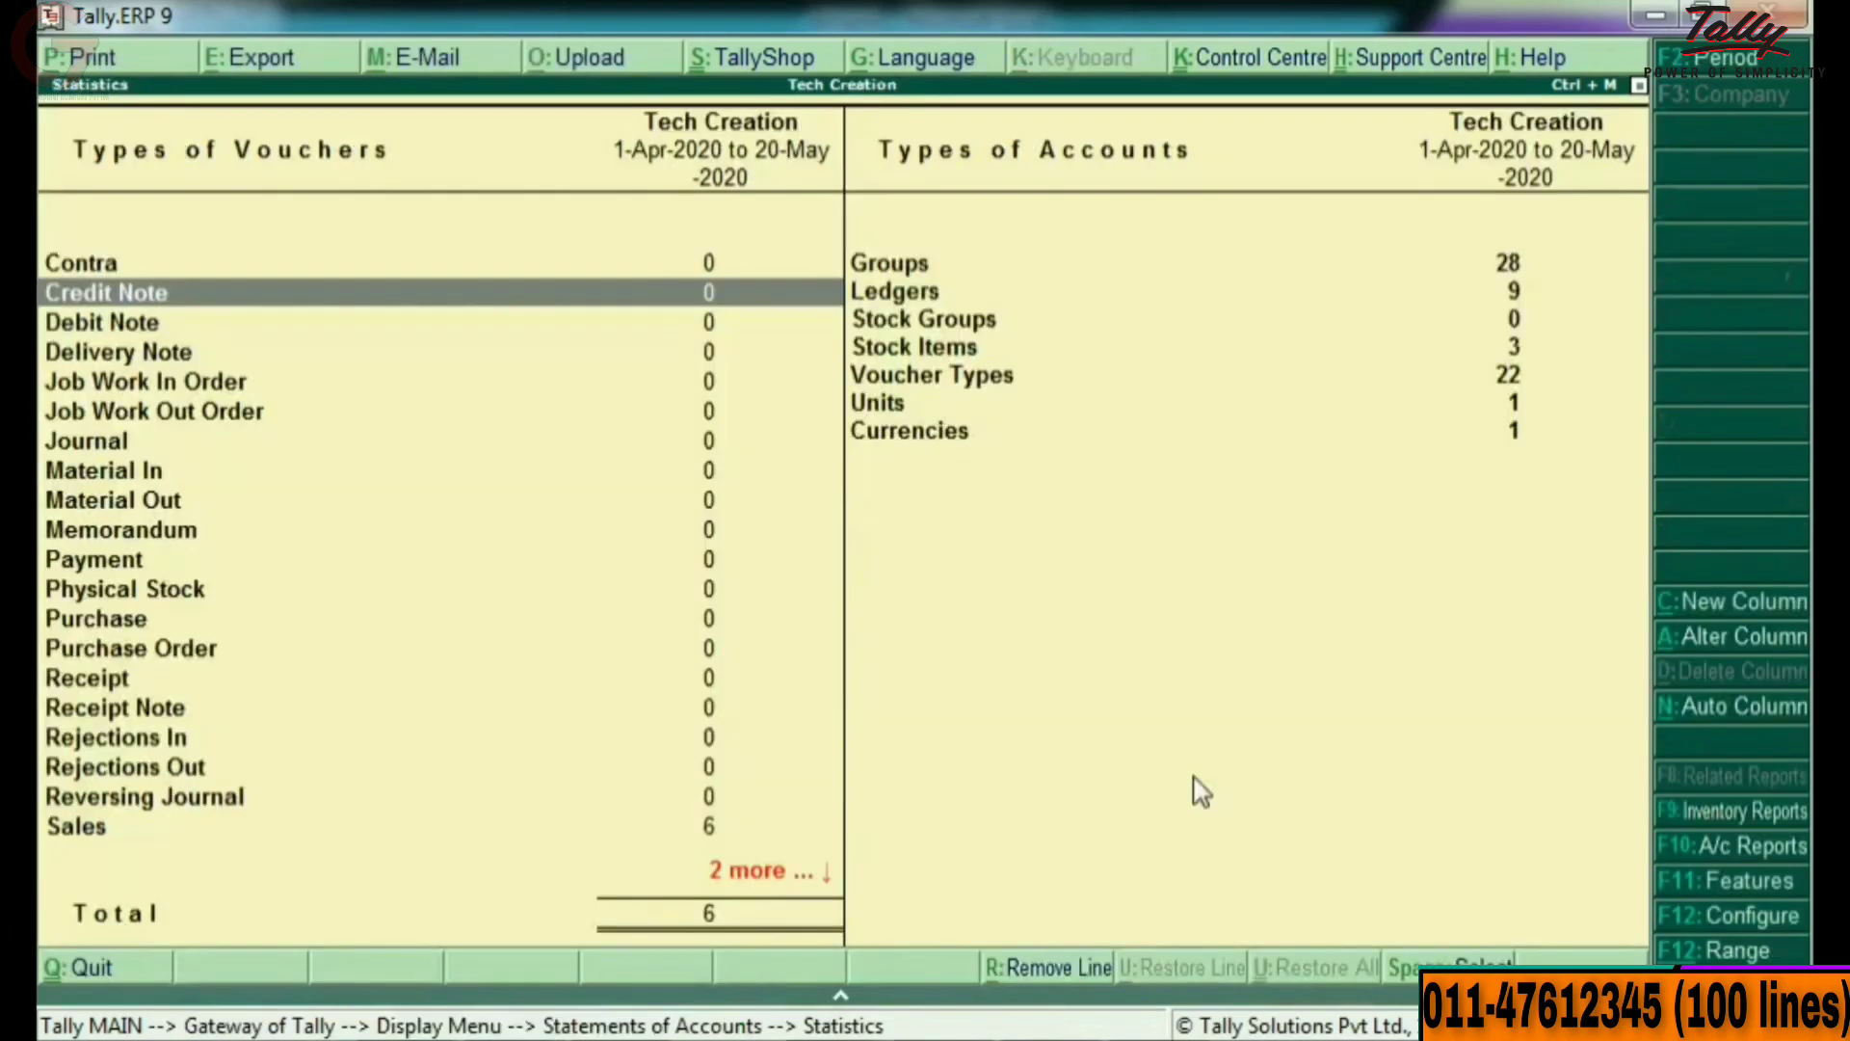
key("Down")
key("Down")
key("Down")
key("Down")
key("Down")
key("Down")
key("Down")
key("Down")
key("Down")
key("Down")
key("Down")
key("Down")
key("Down")
key("Down")
key("Down")
key("Down")
key("Down")
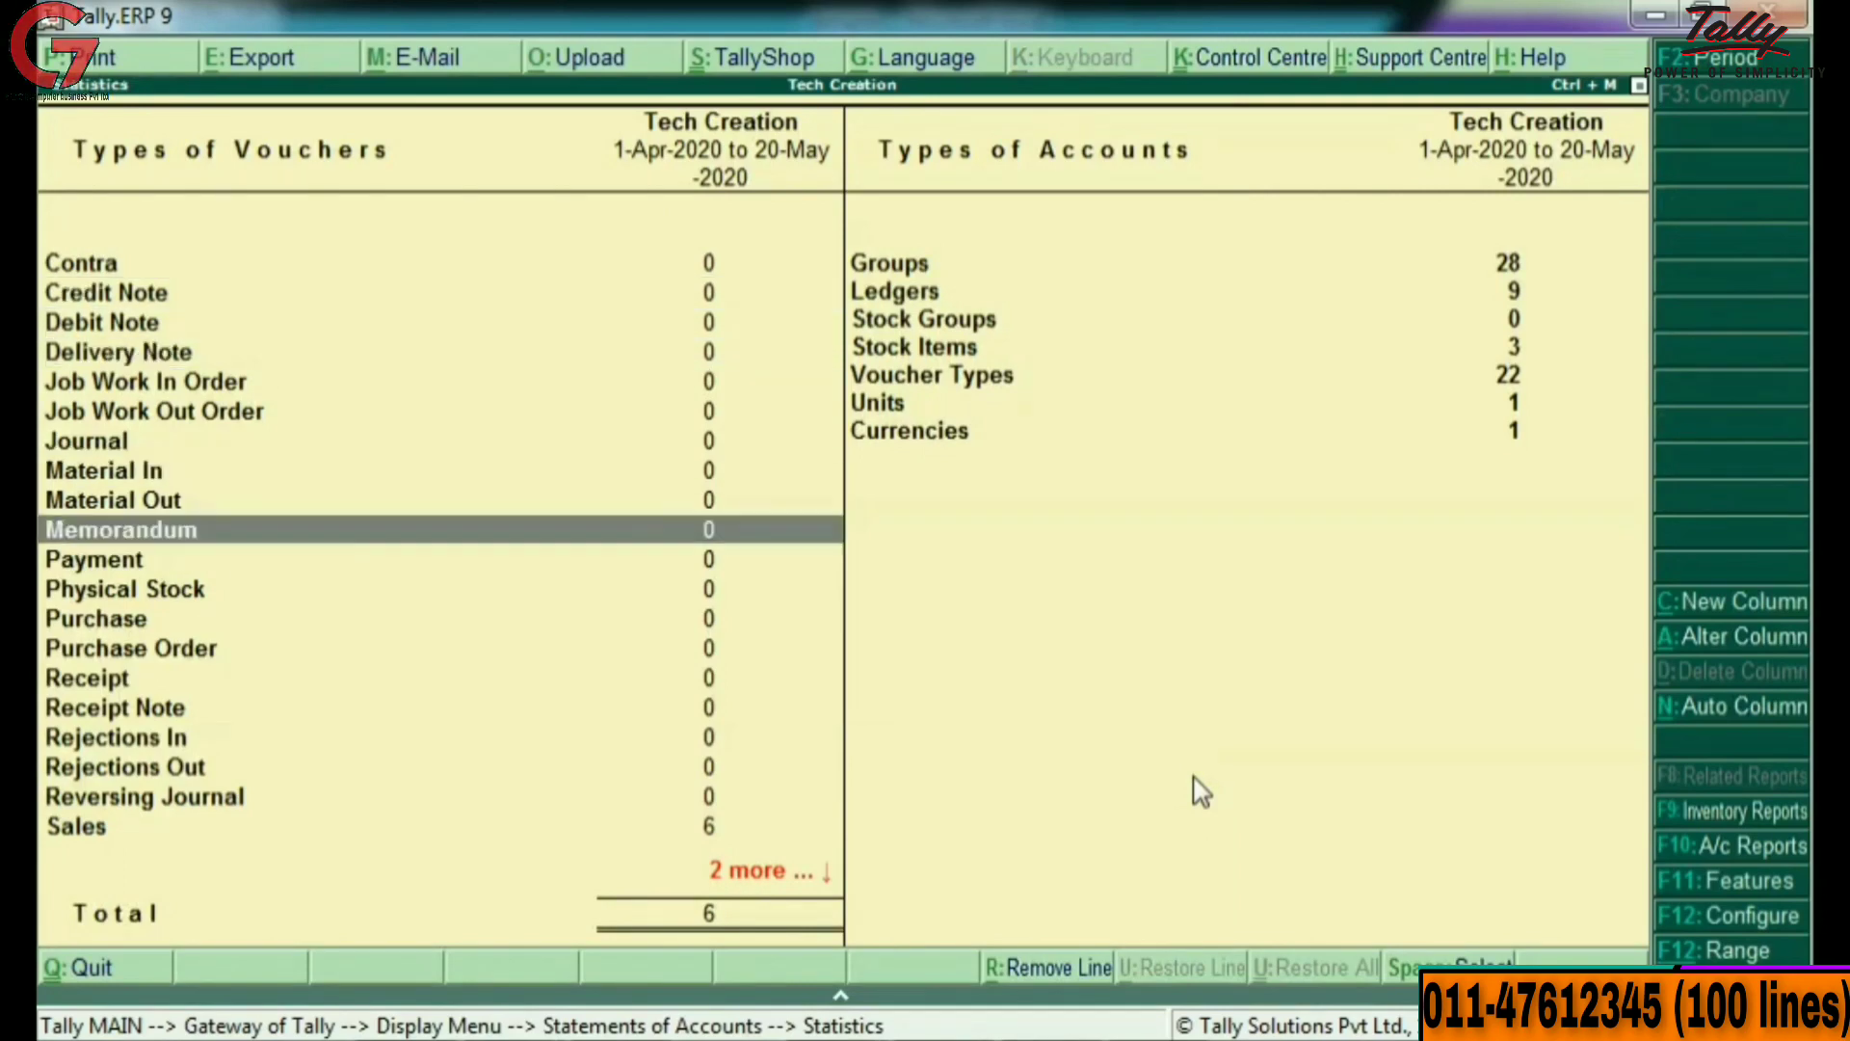
key("Down")
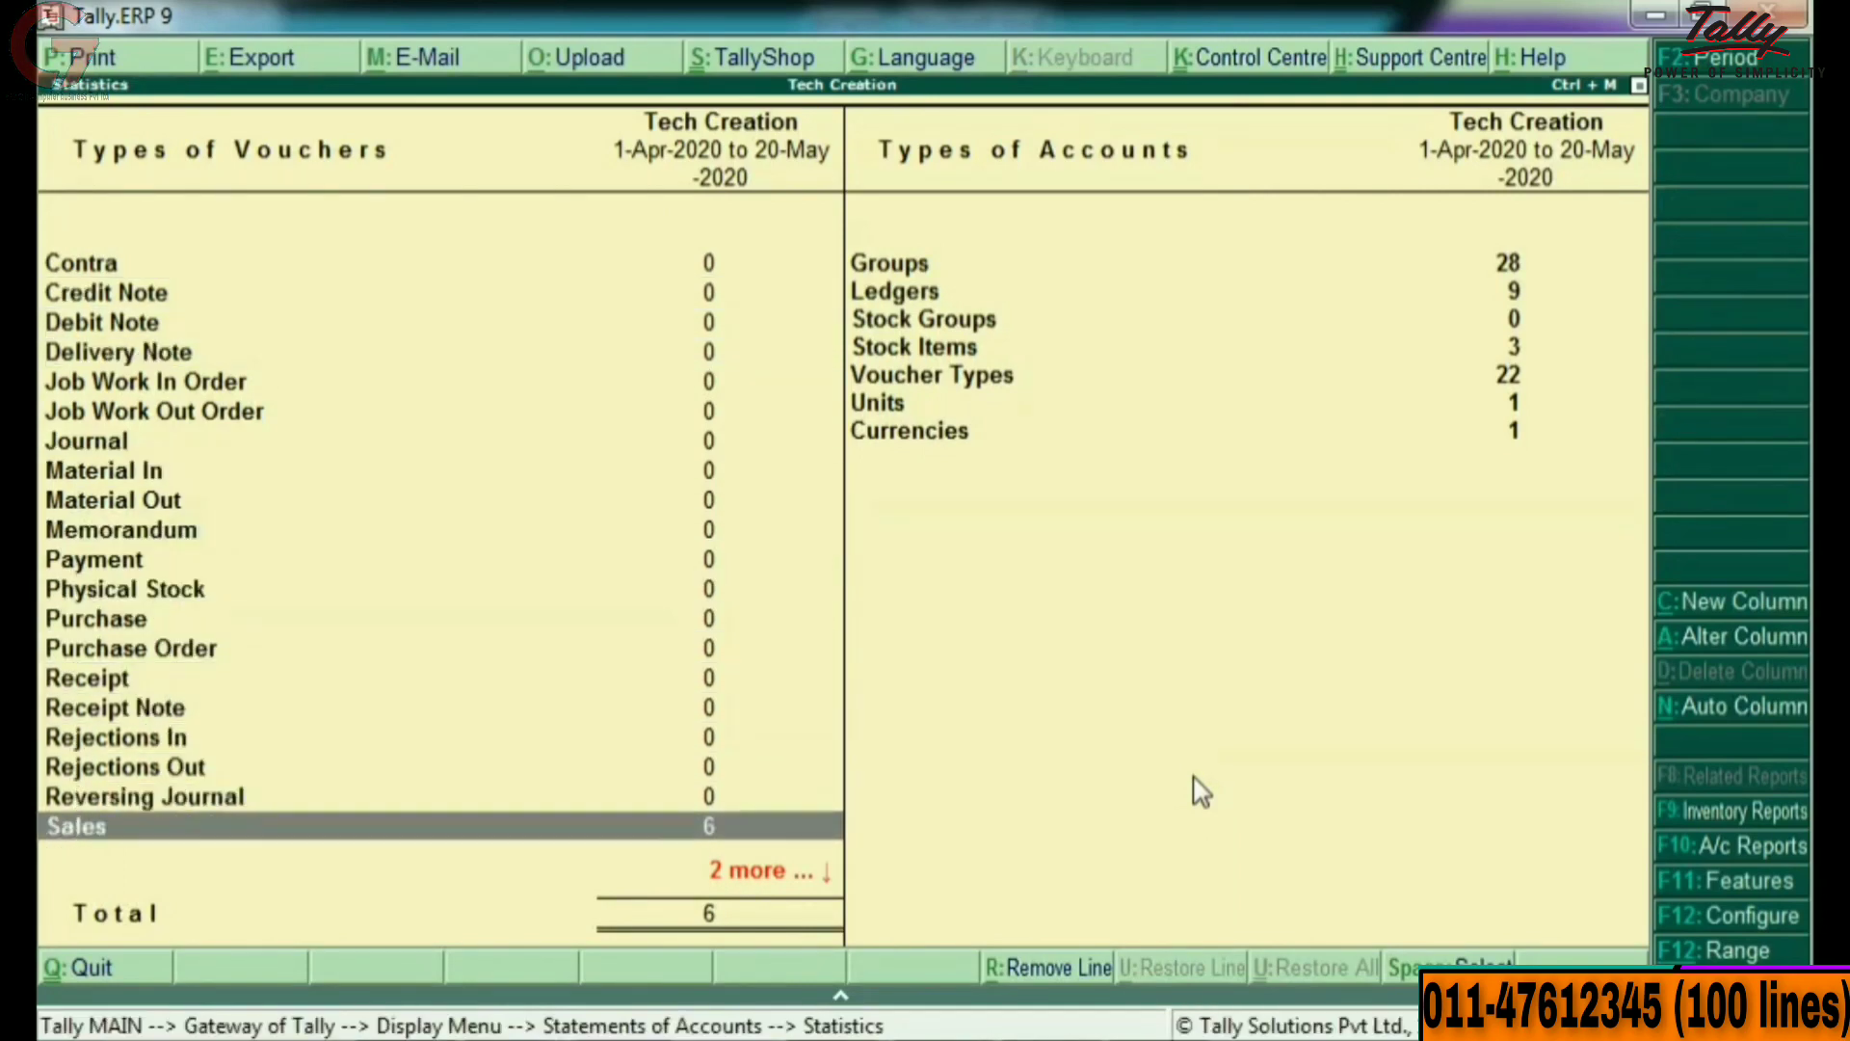
key("Return")
key("Return")
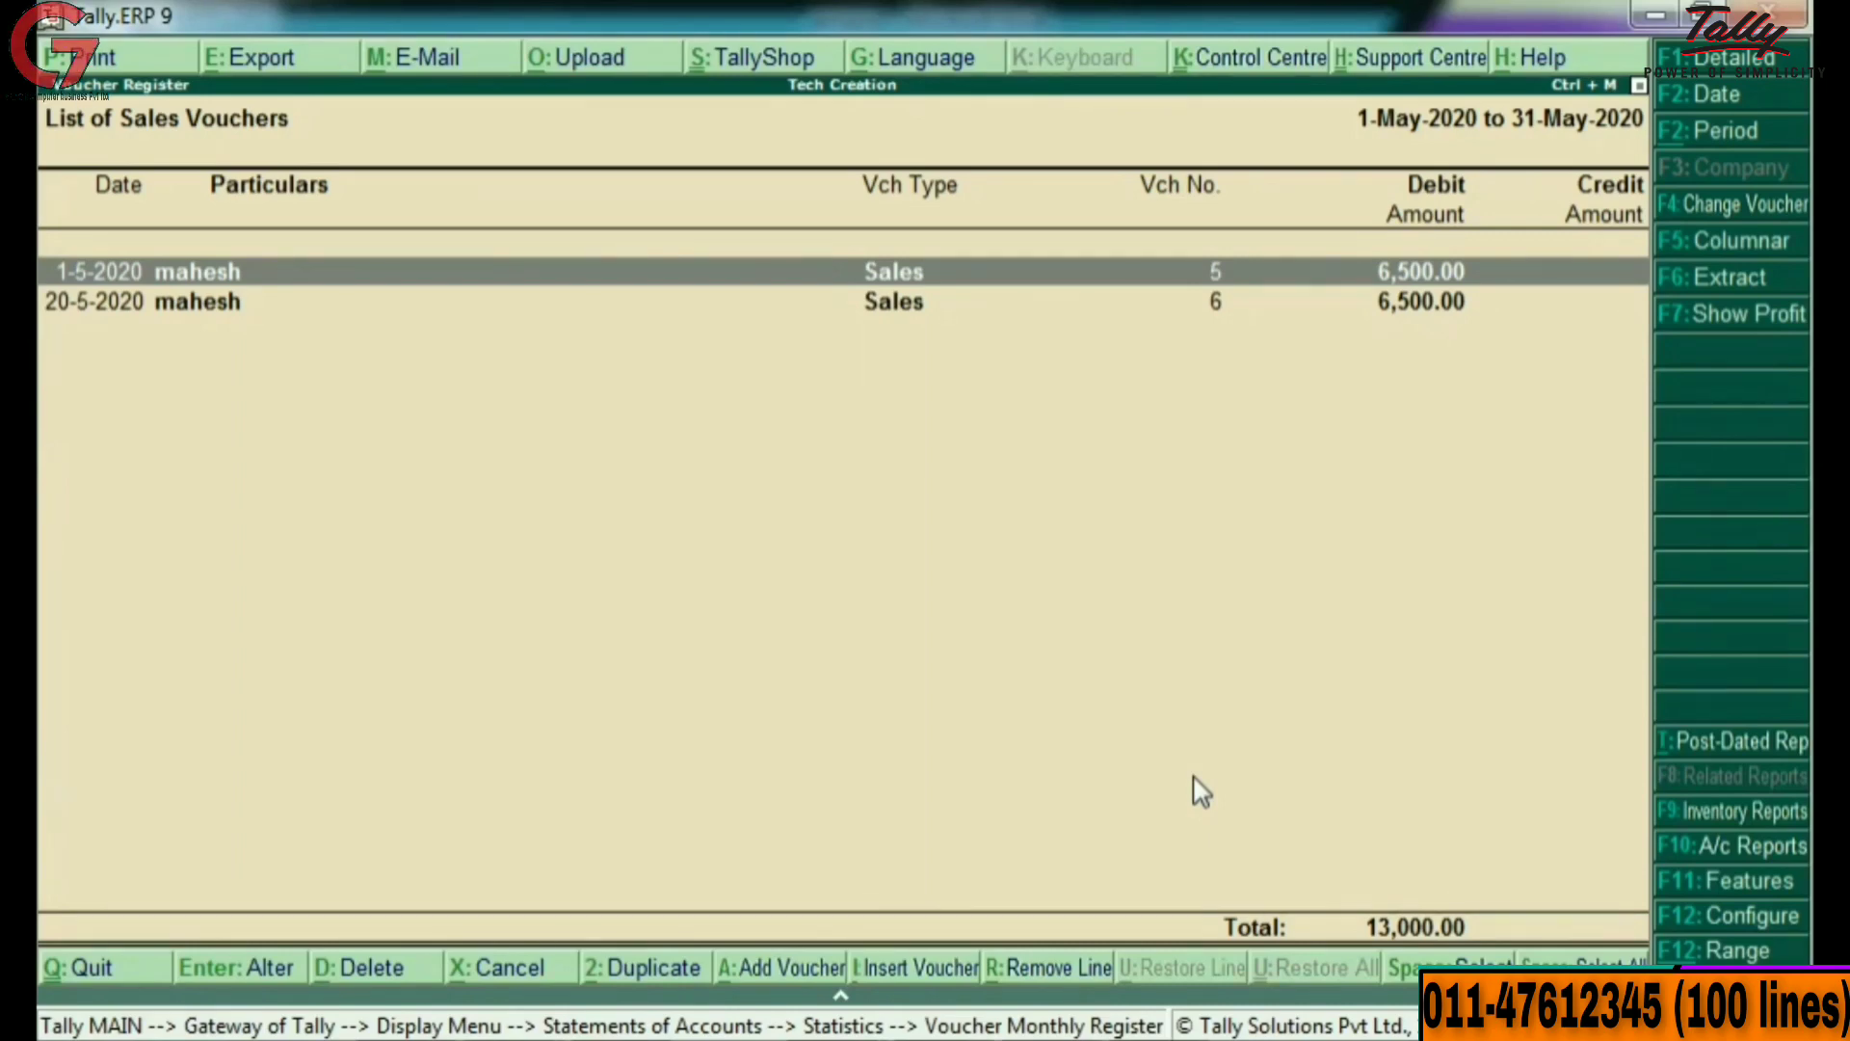
Switch to the amazon workbook in Excel and enter new party names in the sales rows.
key("alt+Tab")
key("Down")
type("mohan")
key("Return")
key("ctrl+a")
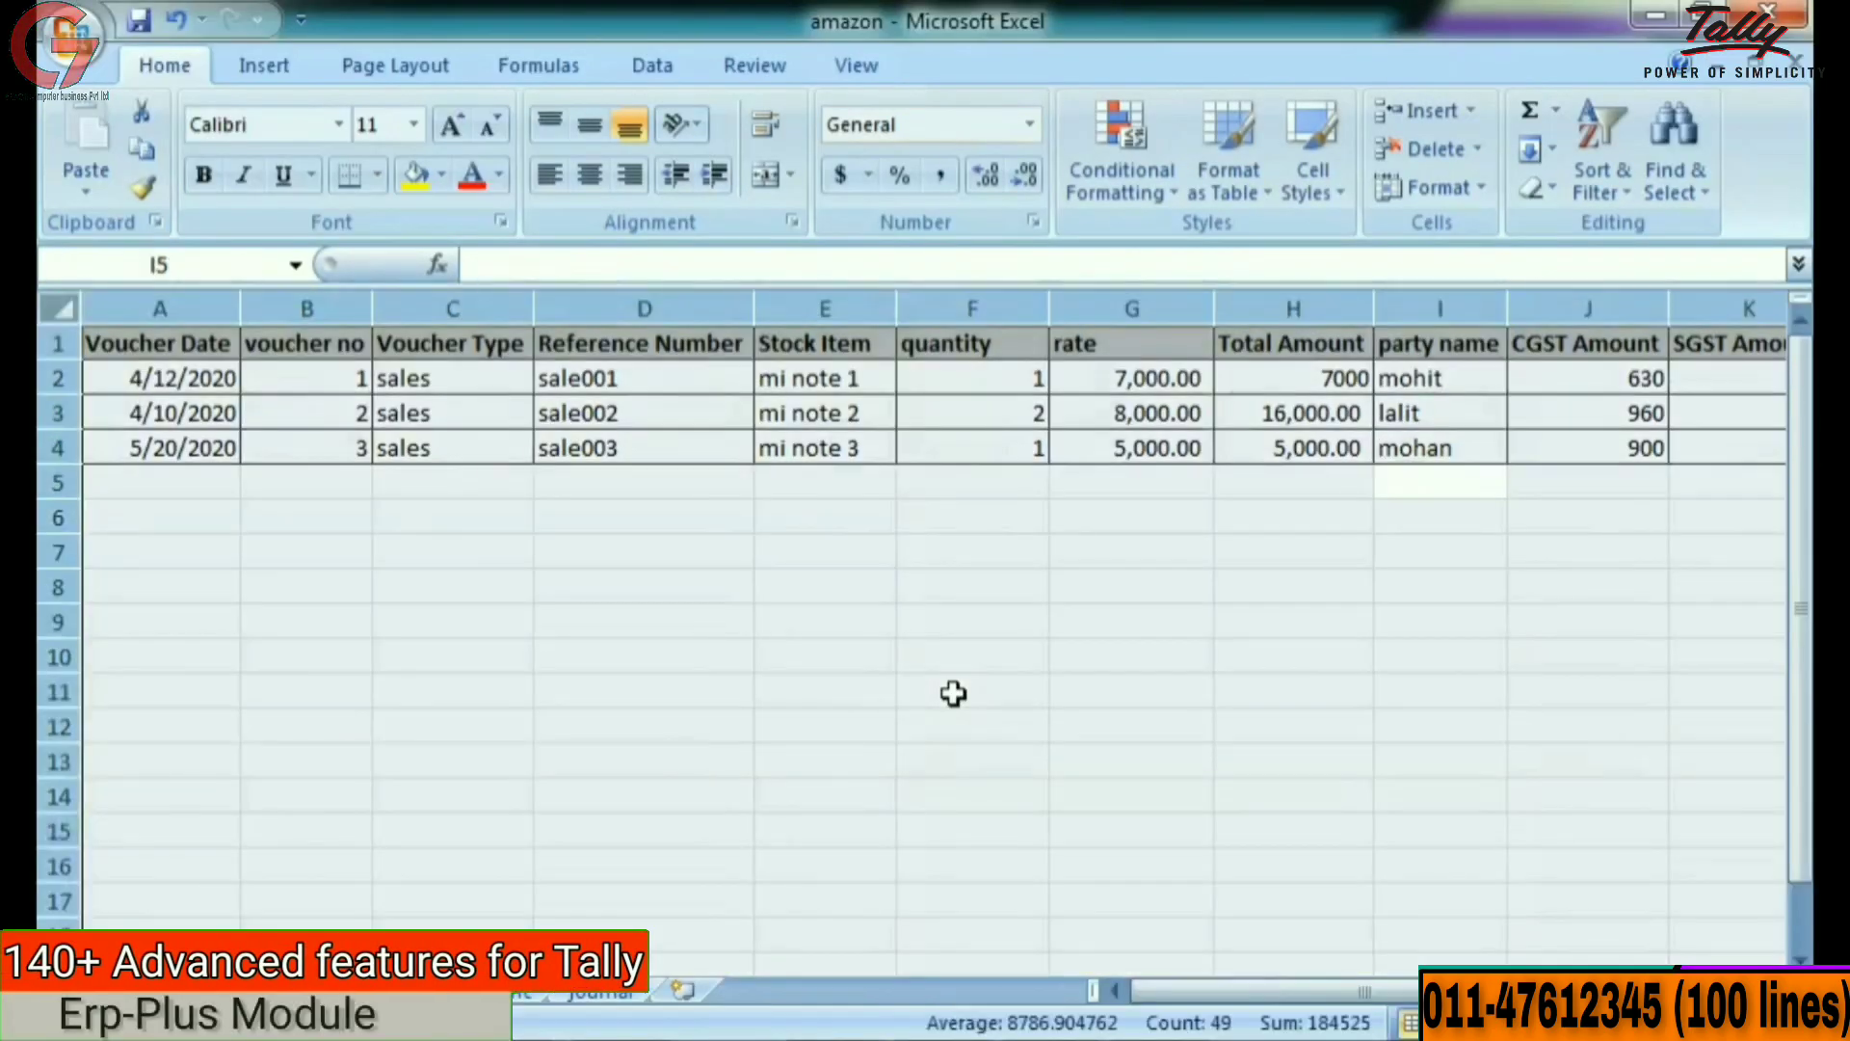
left_click_drag(643, 517, 737, 564)
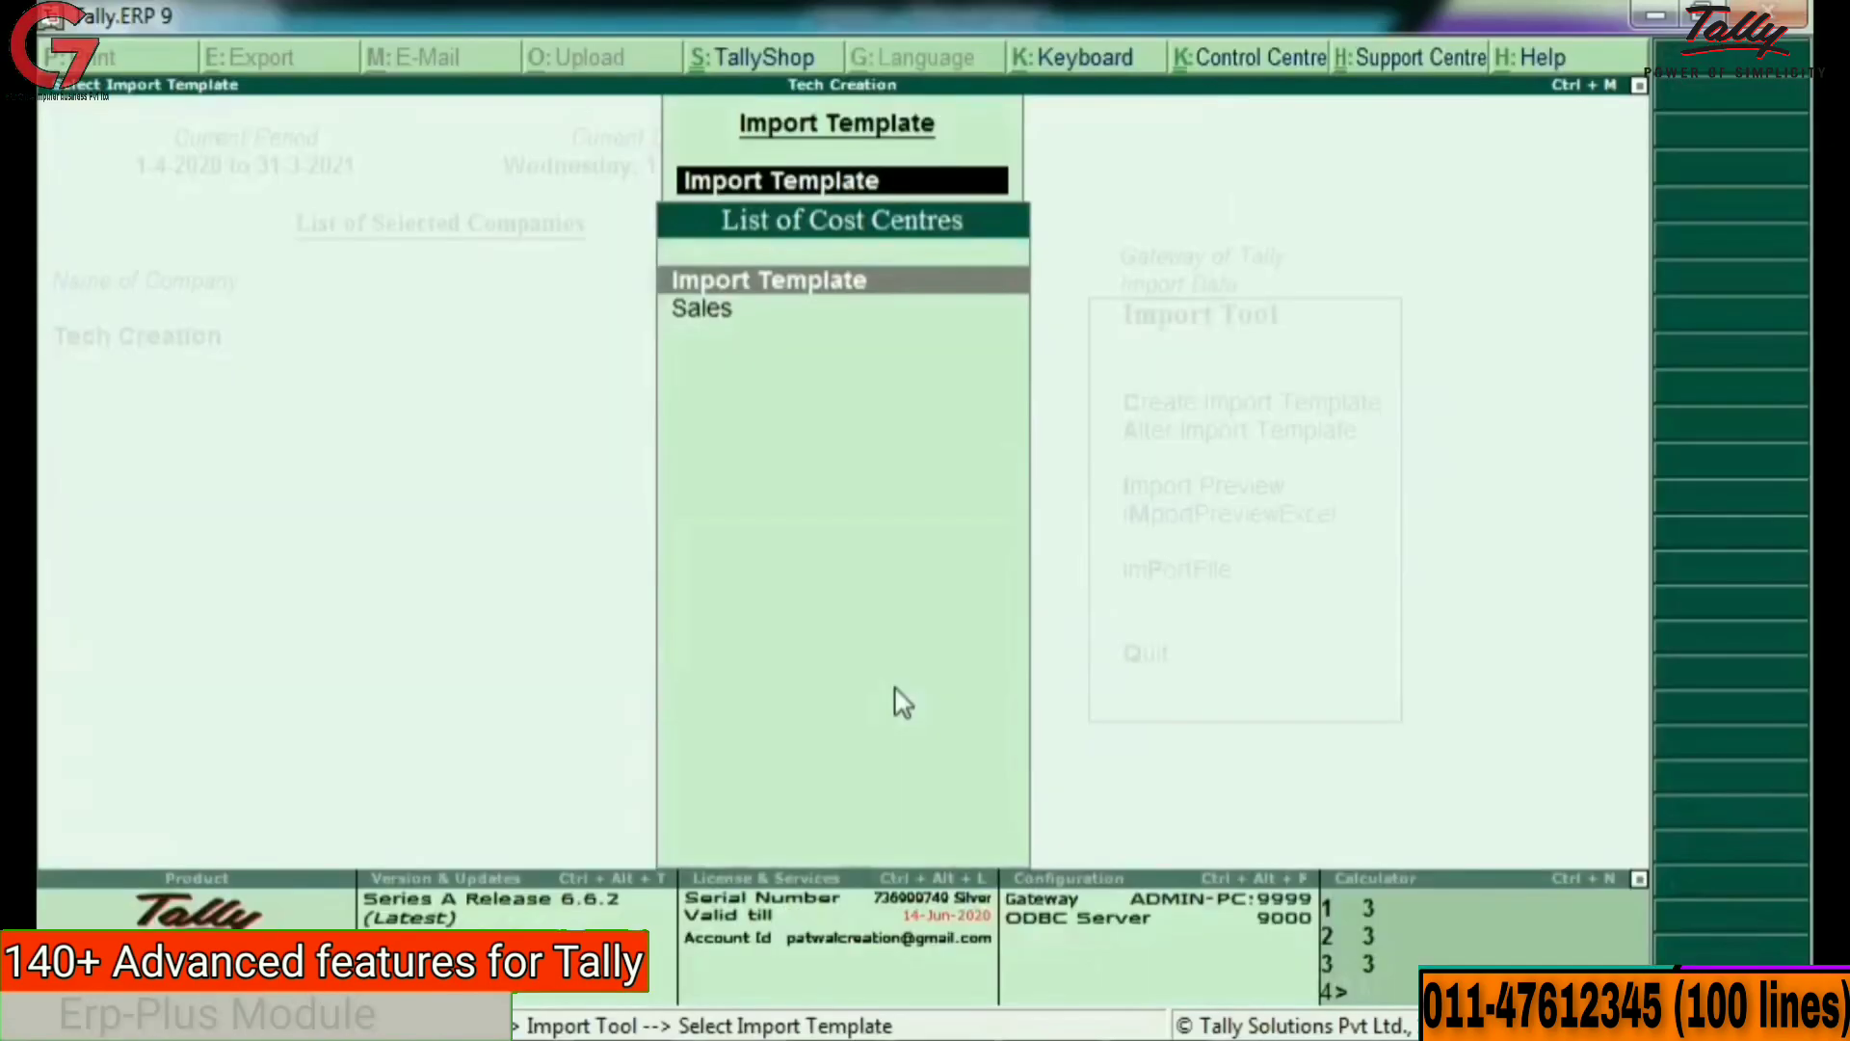
Return to Tally.ERP 9, open the import template for alteration, and accept all its settings unchanged.
key("Return")
key("Return")
key("Return")
key("Return")
key("Return")
key("Return")
key("Return")
key("Return")
key("Return")
key("Return")
key("Return")
key("Return")
key("Return")
key("Up")
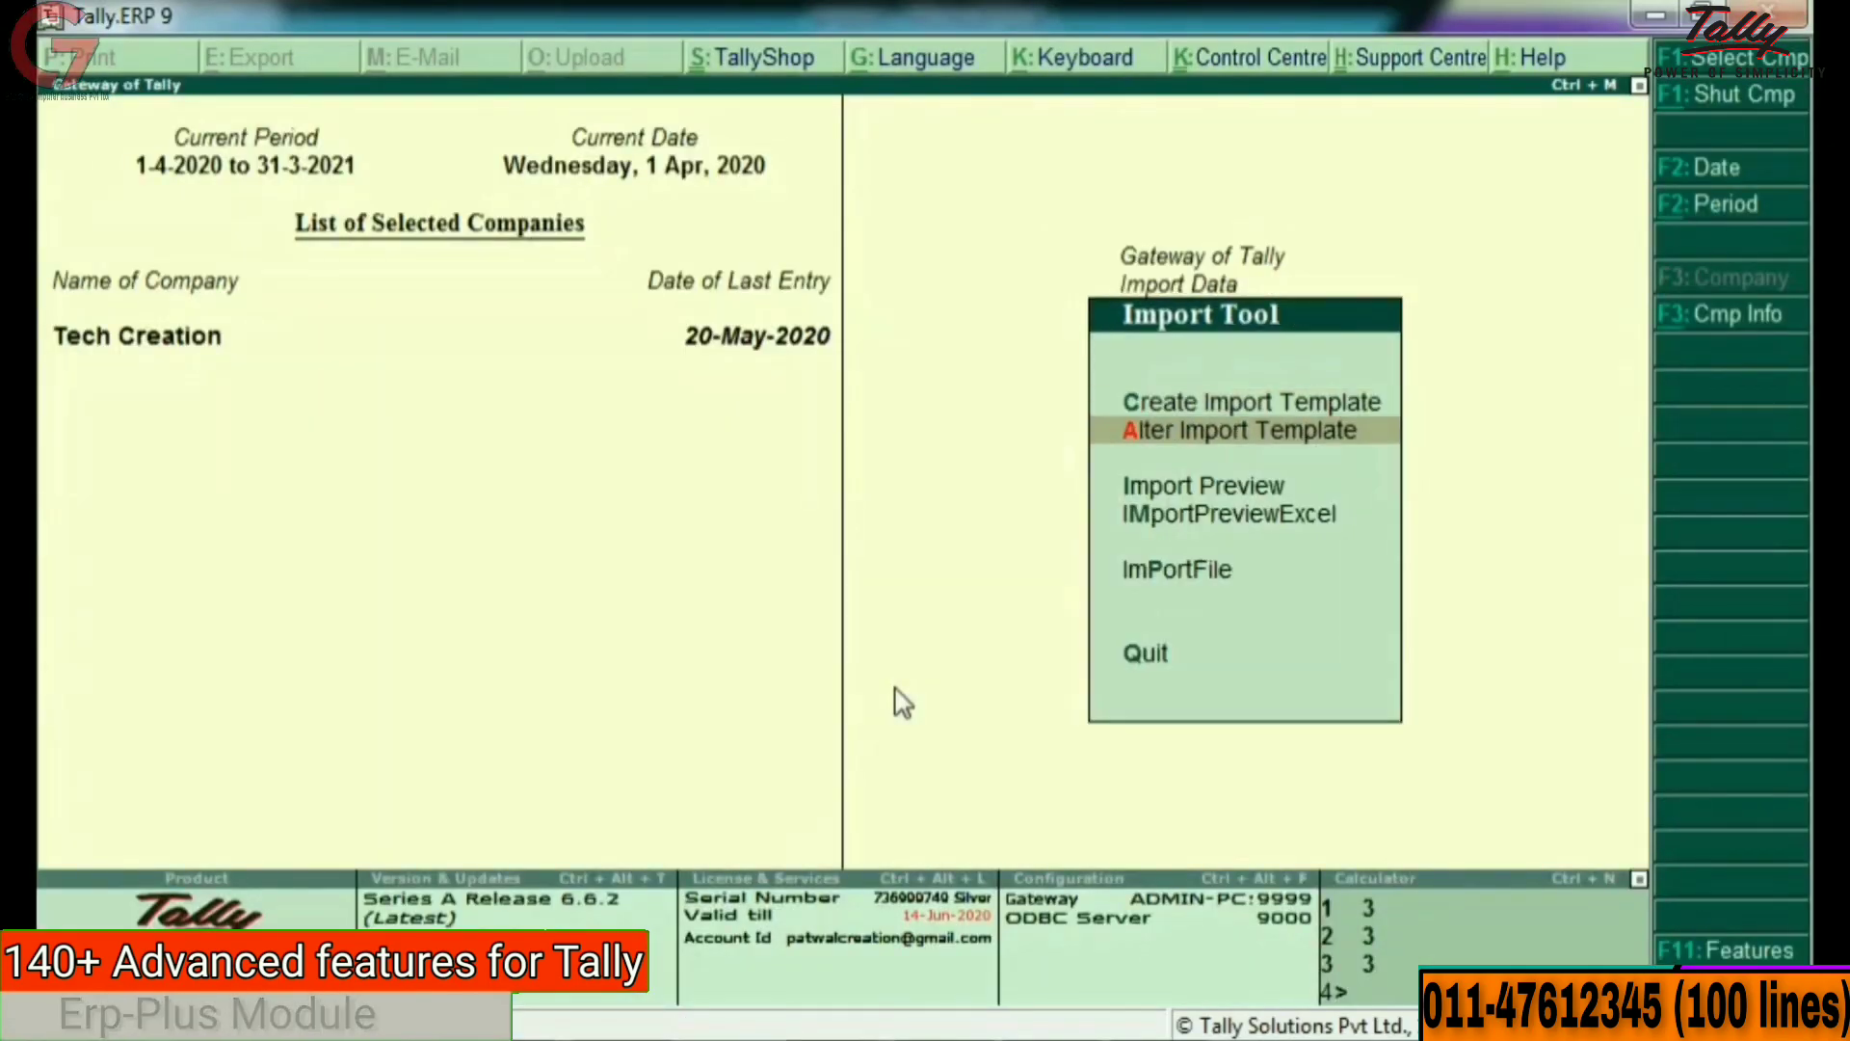
Import the amazon workbook's sales sheet again with the changed party names.
key("Down")
key("Down")
key("Down")
key("Down")
key("Return")
key("Return")
key("Return")
key("Return")
key("Return")
key("Return")
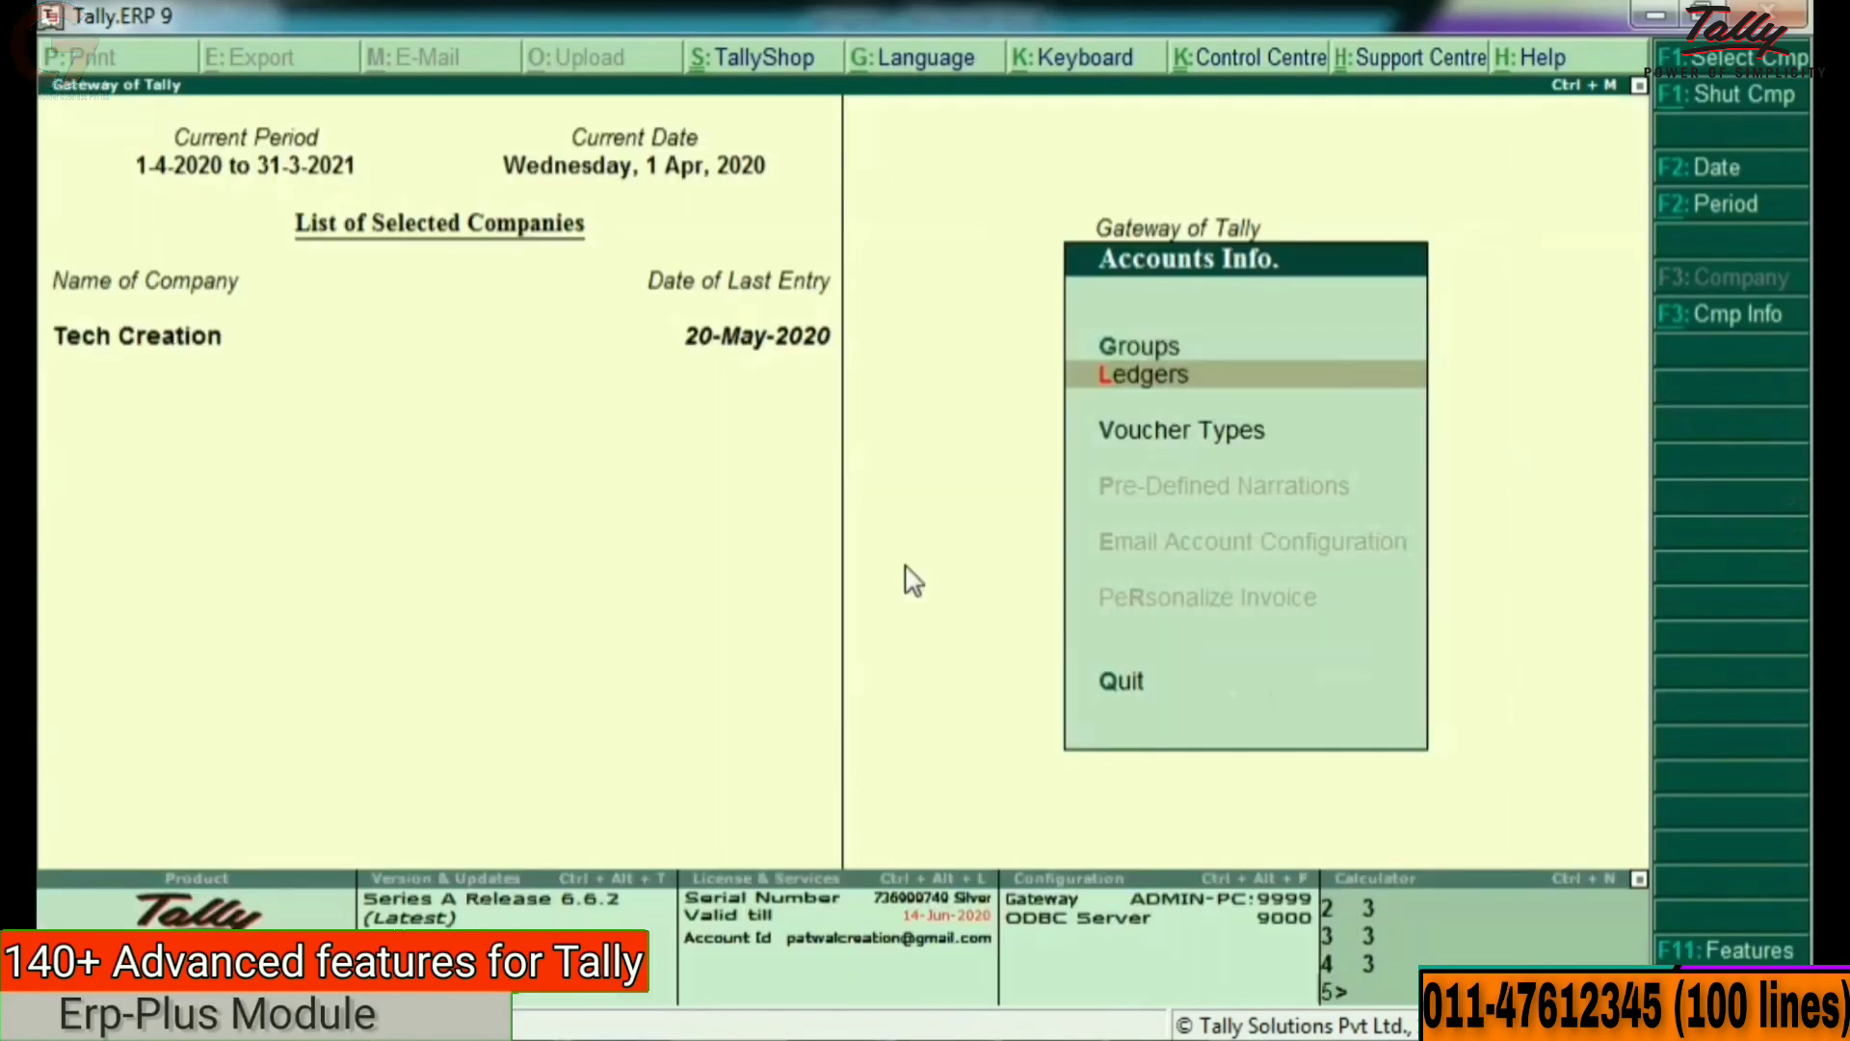
Open the ledger alteration list in Accounts Info, look through the party ledgers, and return to the Gateway of Tally.
key("Return")
key("Down")
key("Down")
key("Return")
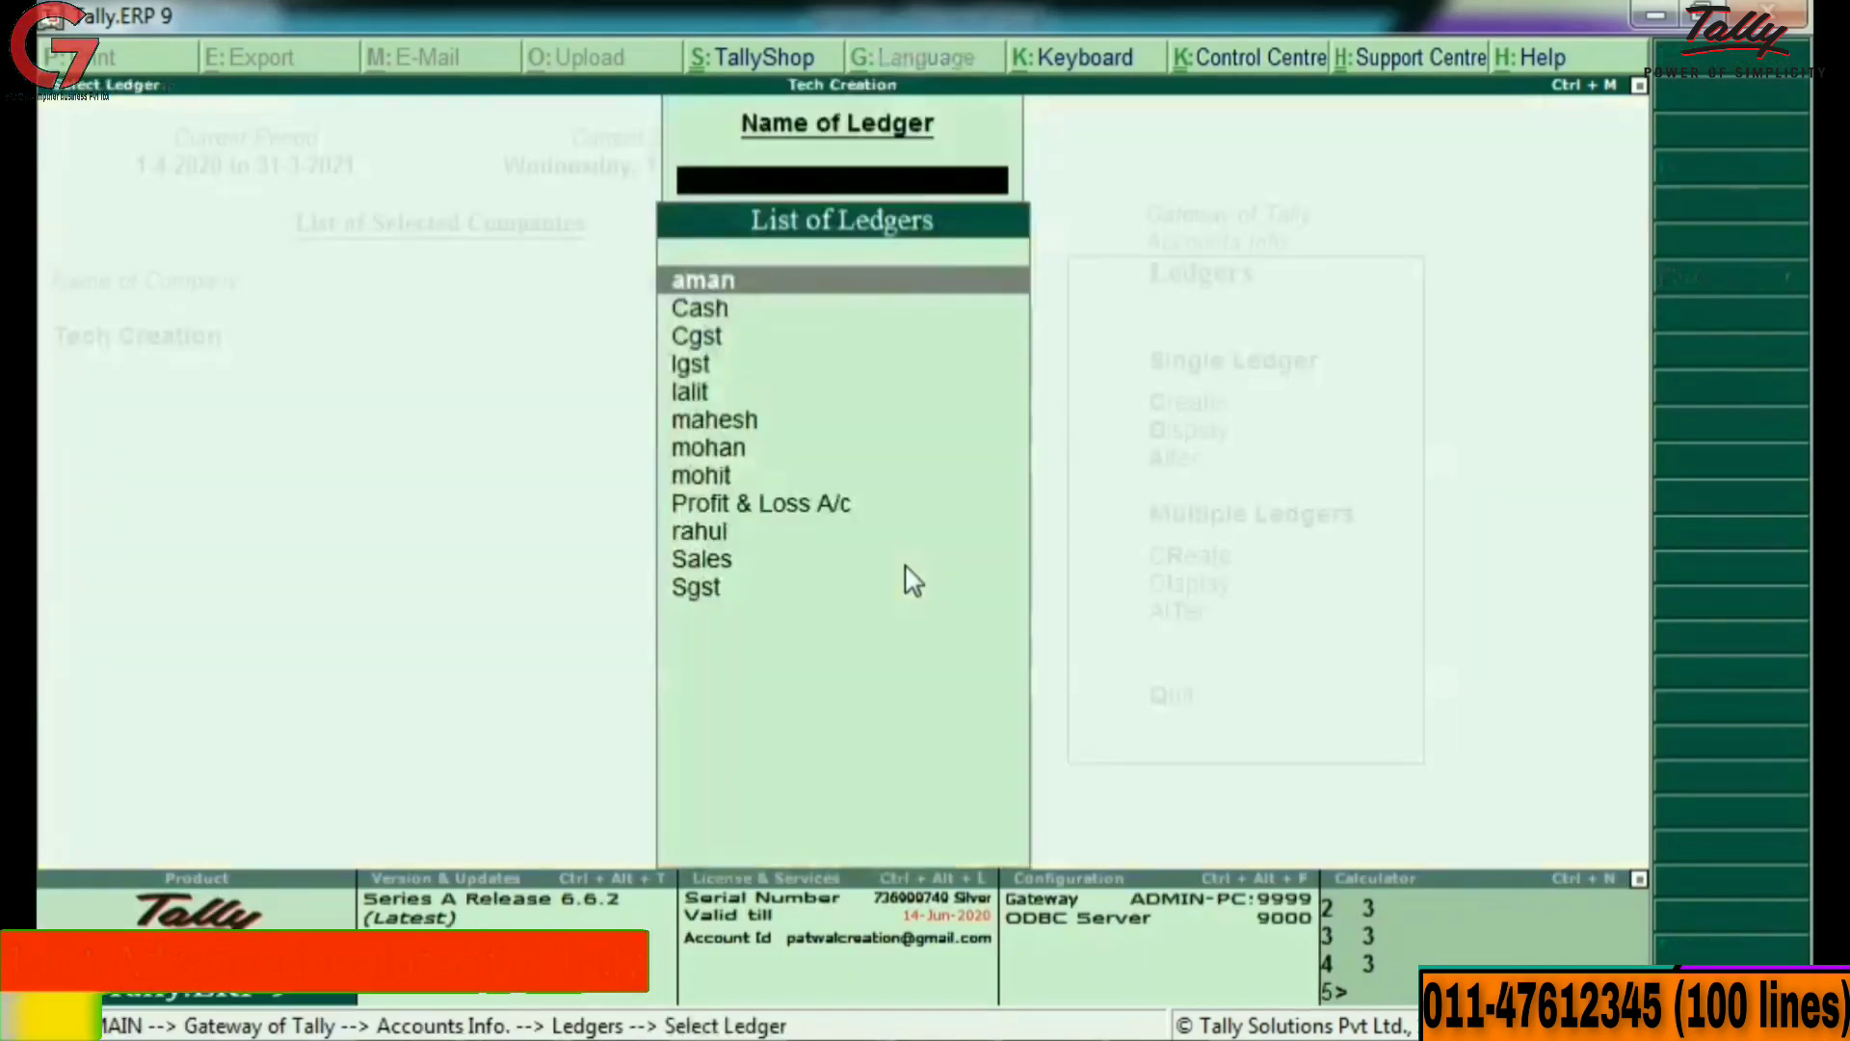
key("Down")
key("Down")
key("Down")
key("Down")
key("Down")
key("Down")
key("Down")
key("Down")
key("Down")
key("Down")
key("Escape")
key("Escape")
key("Escape")
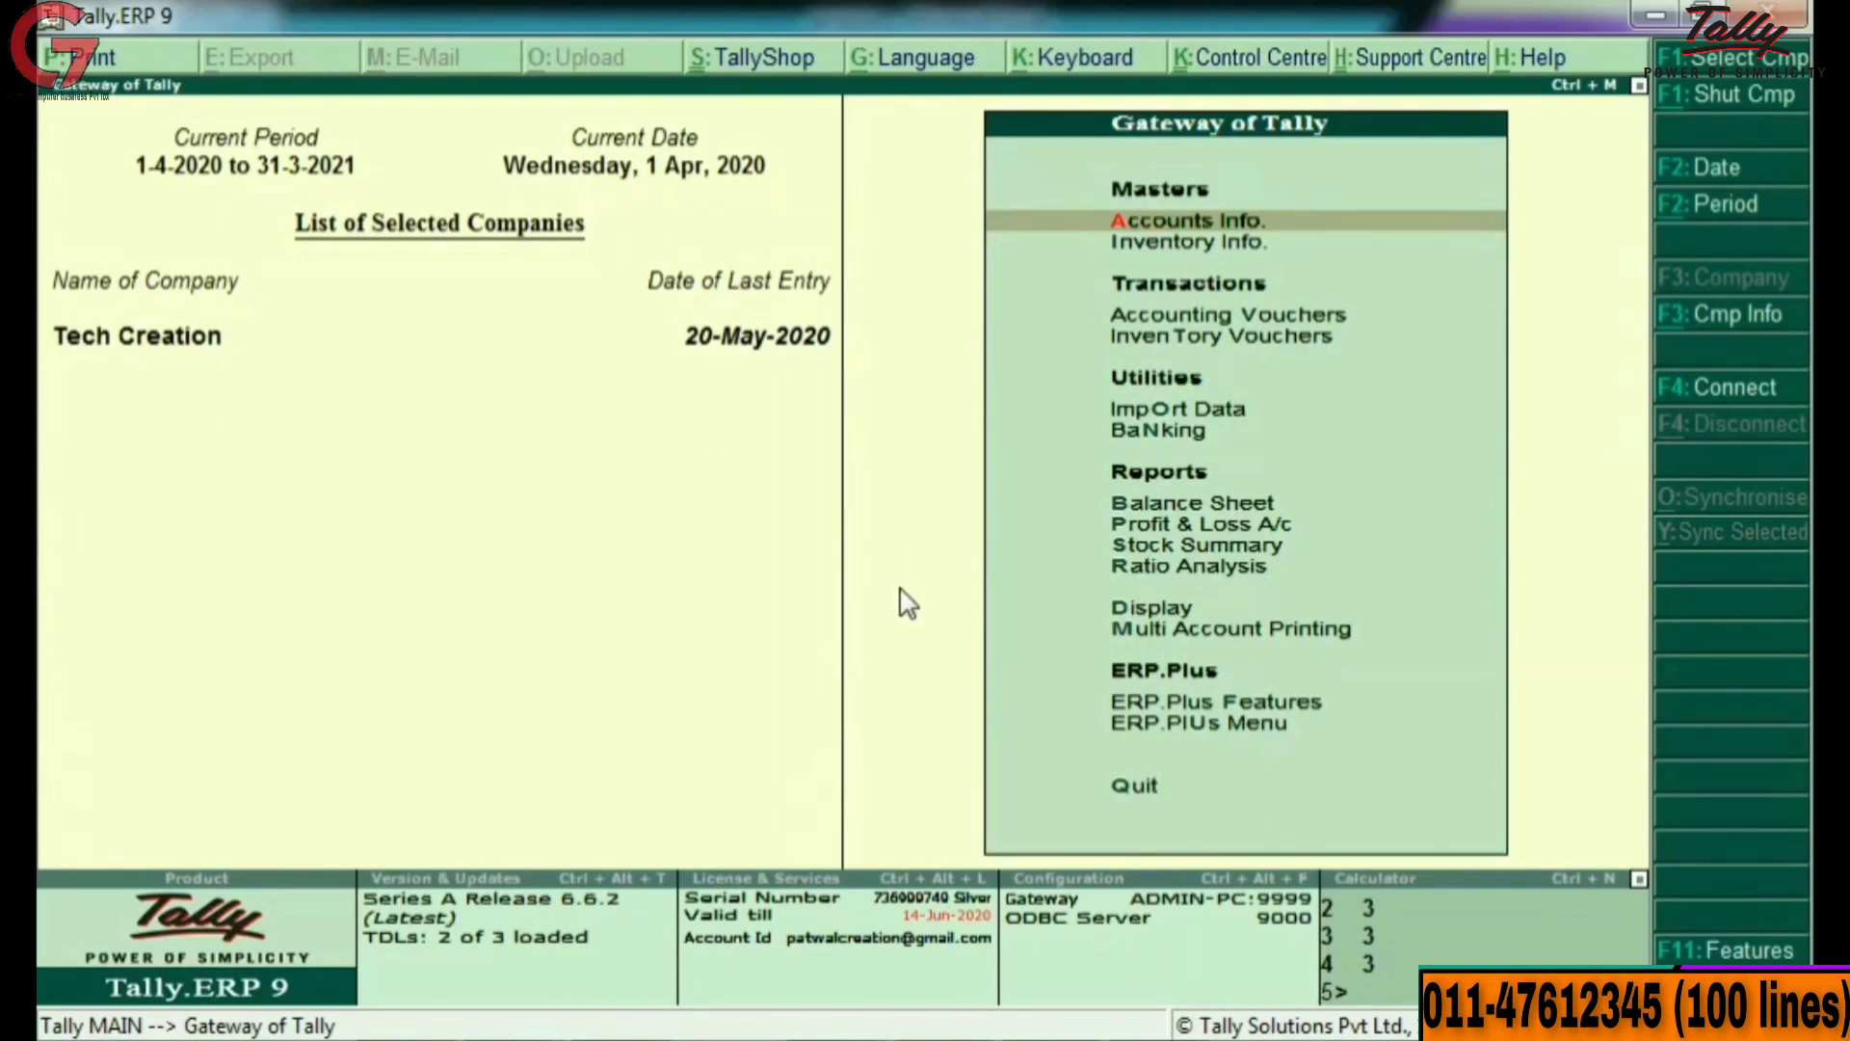
Switch to the amazon workbook in Excel, view its purchase and payment sheets, and return to the sales sheet.
left_click(945, 1015)
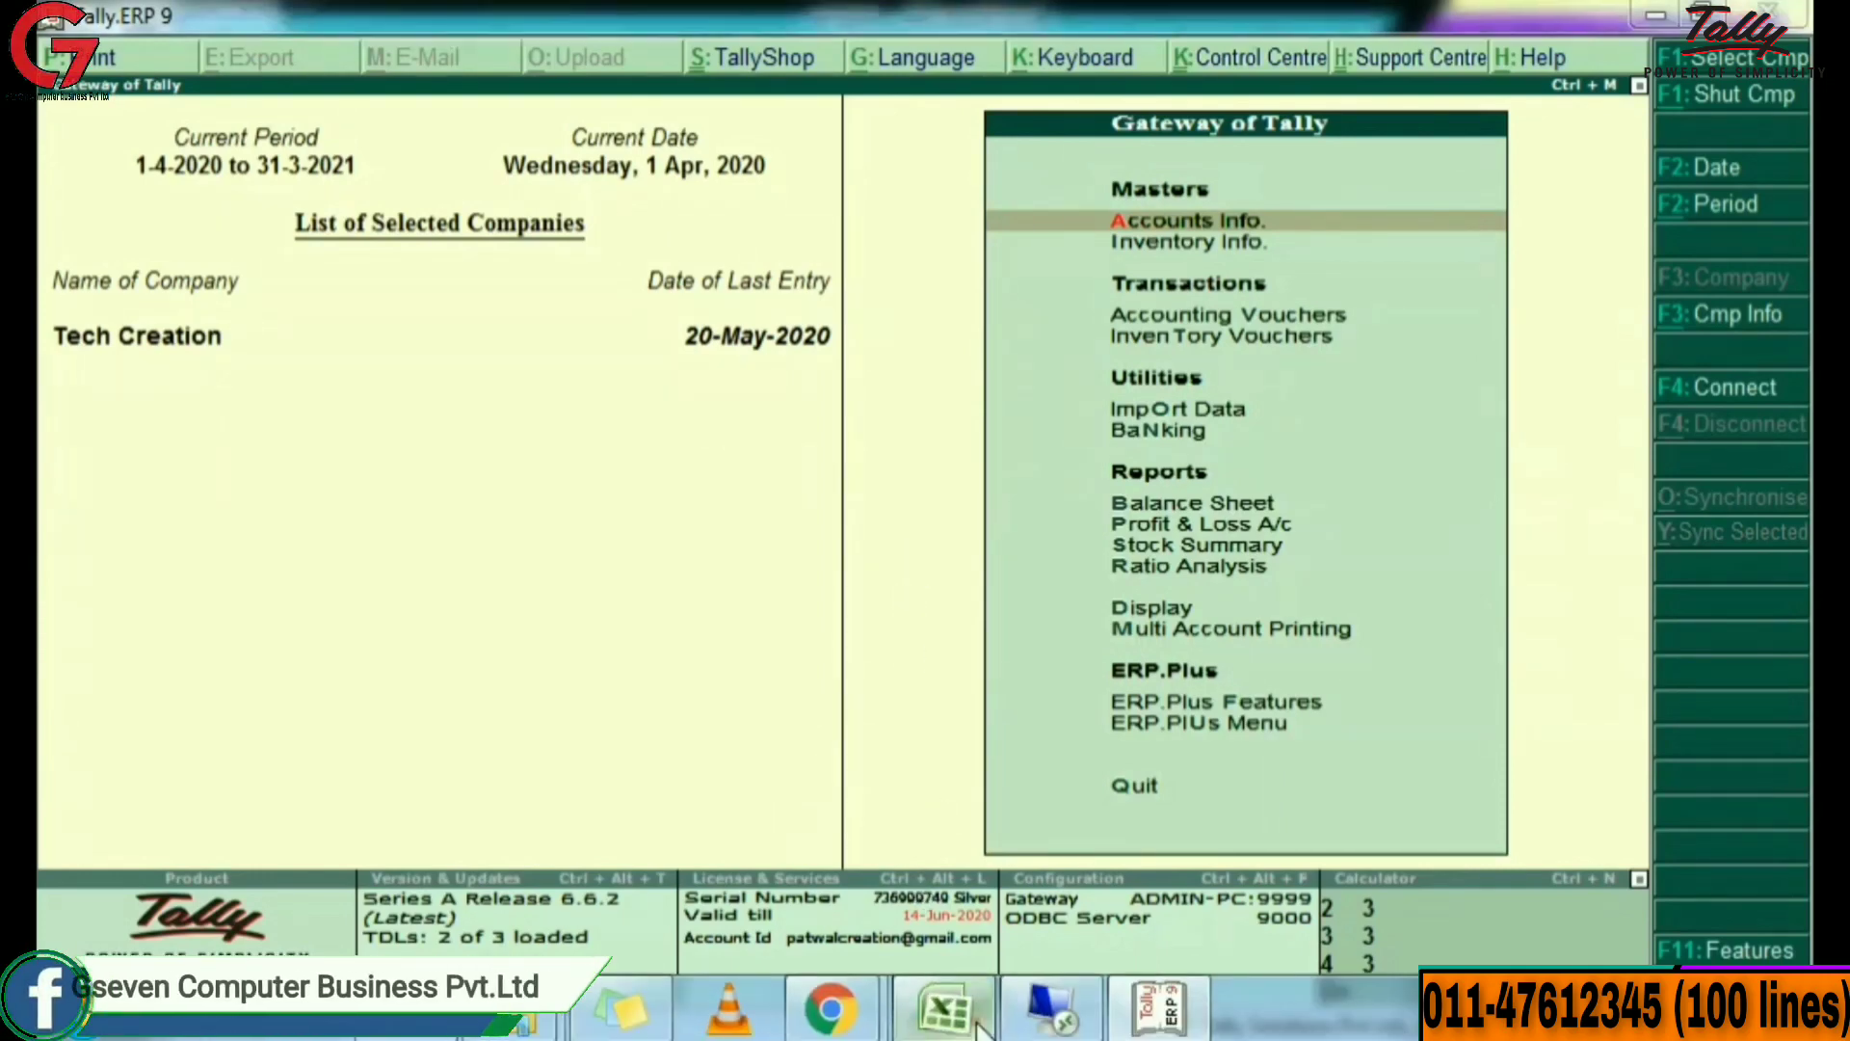
left_click(829, 575)
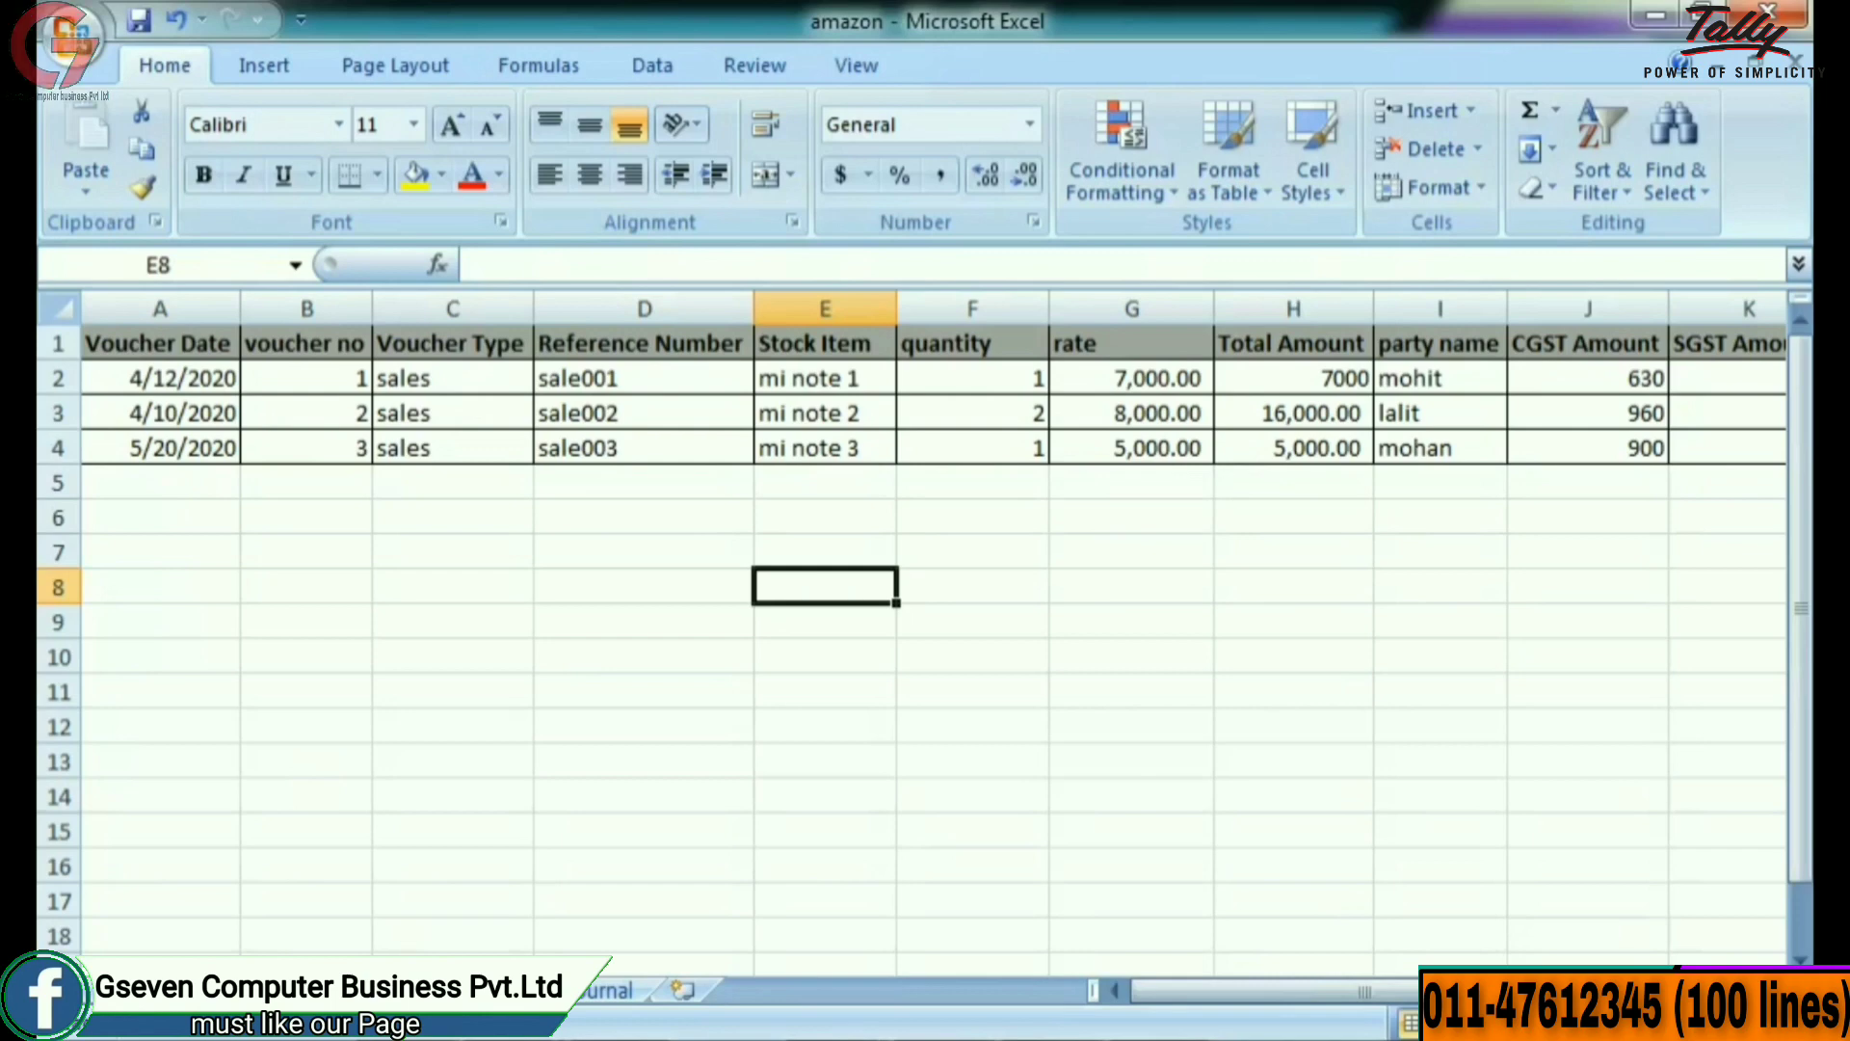
key("ctrl+Page_Down")
left_click(509, 992)
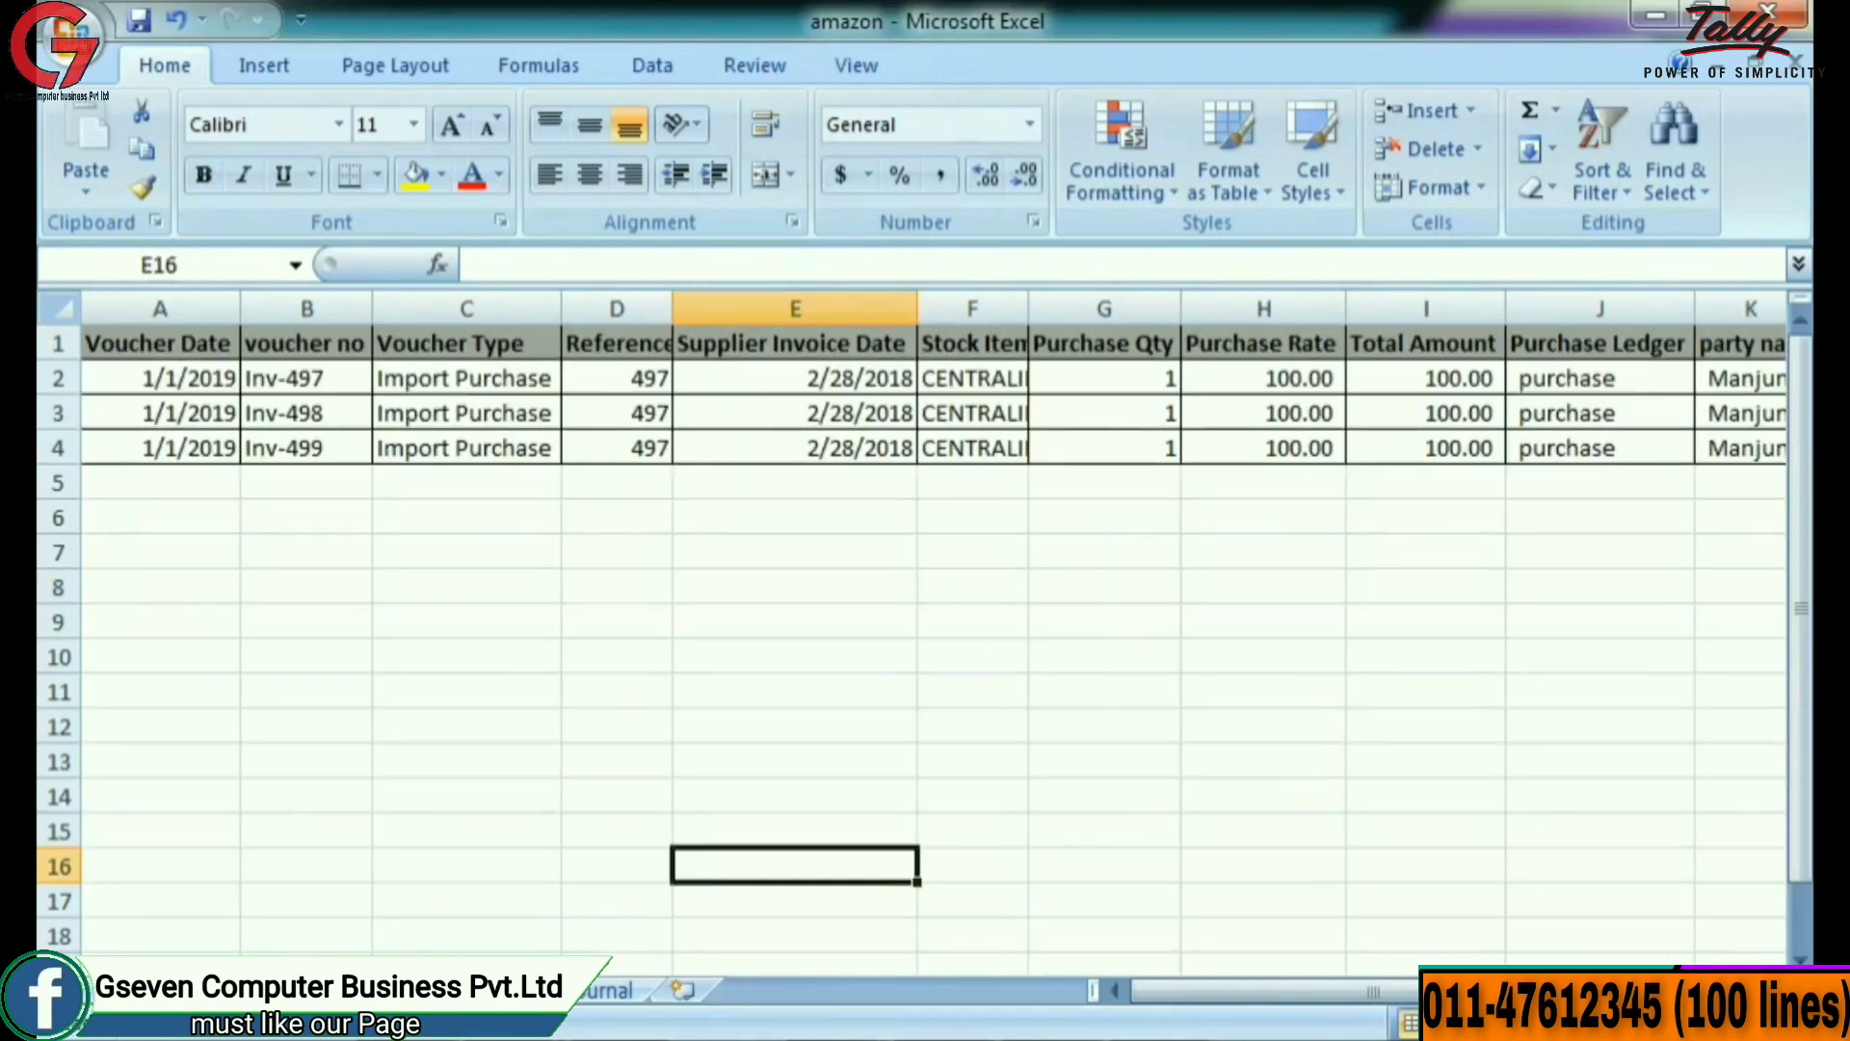
left_click(509, 993)
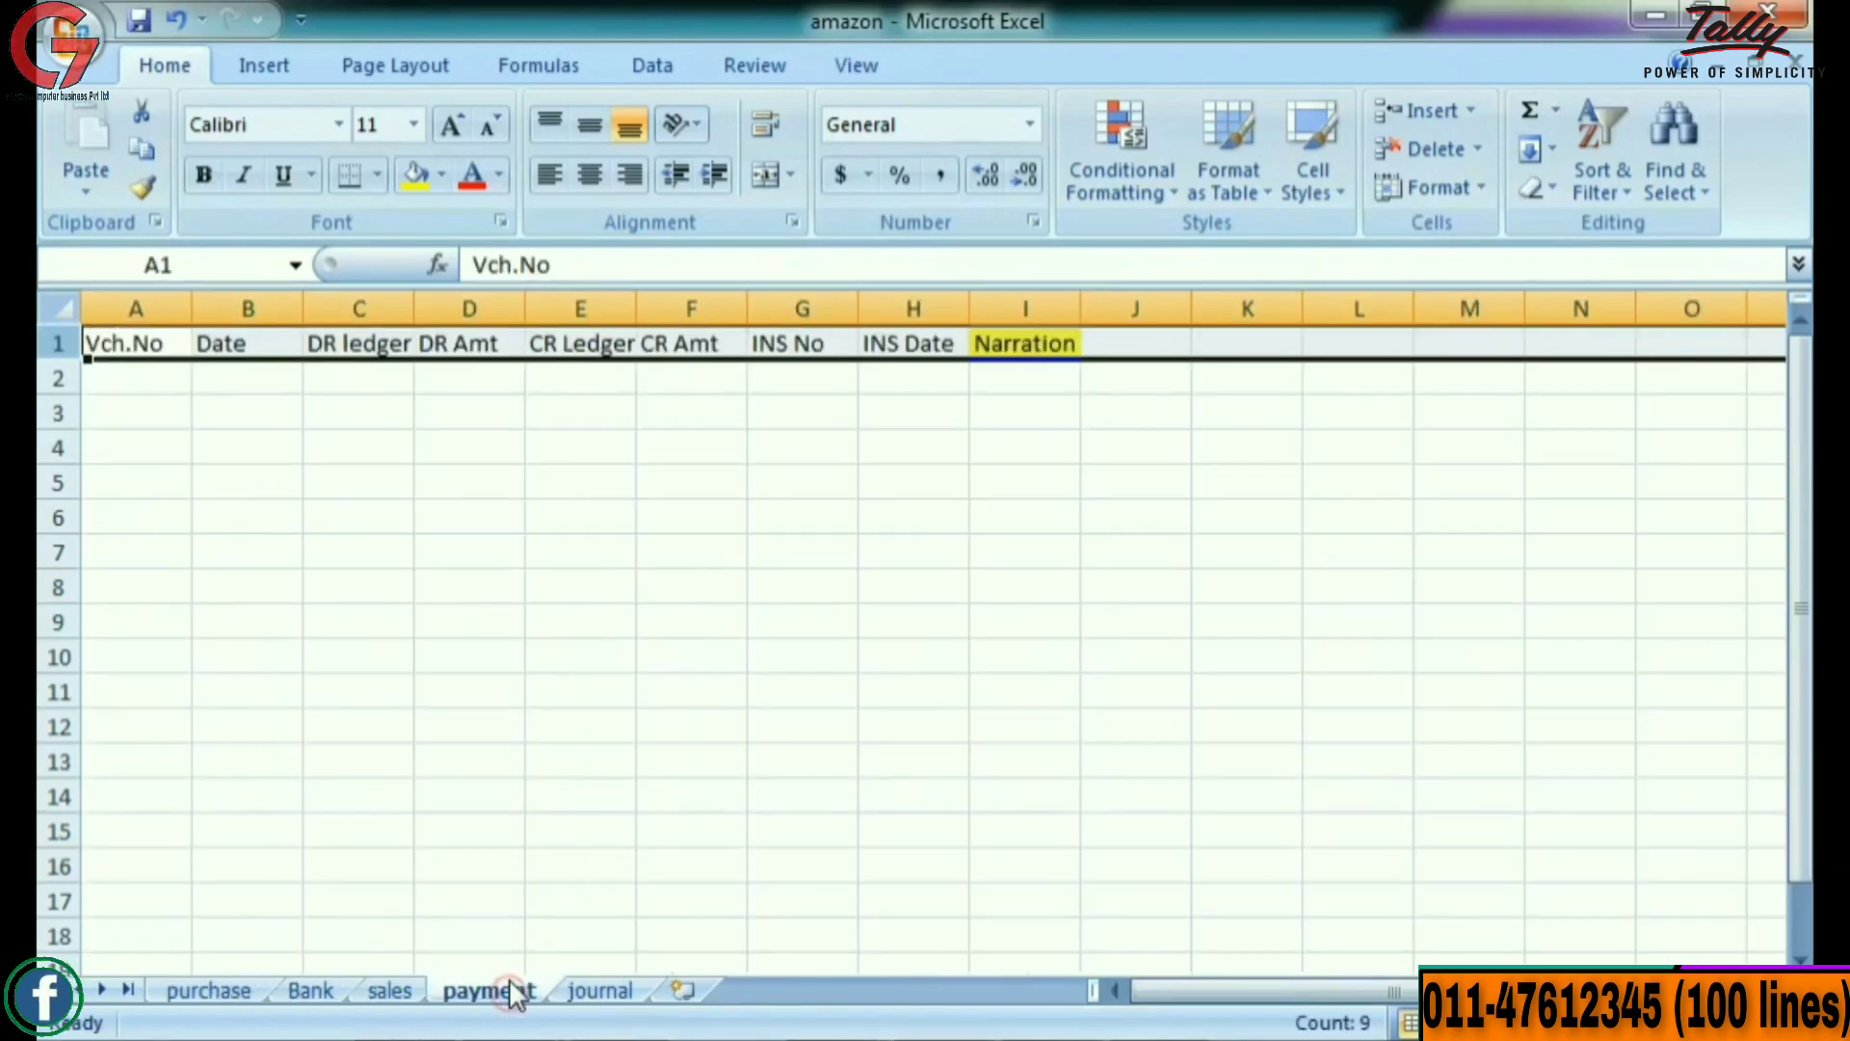
left_click(377, 989)
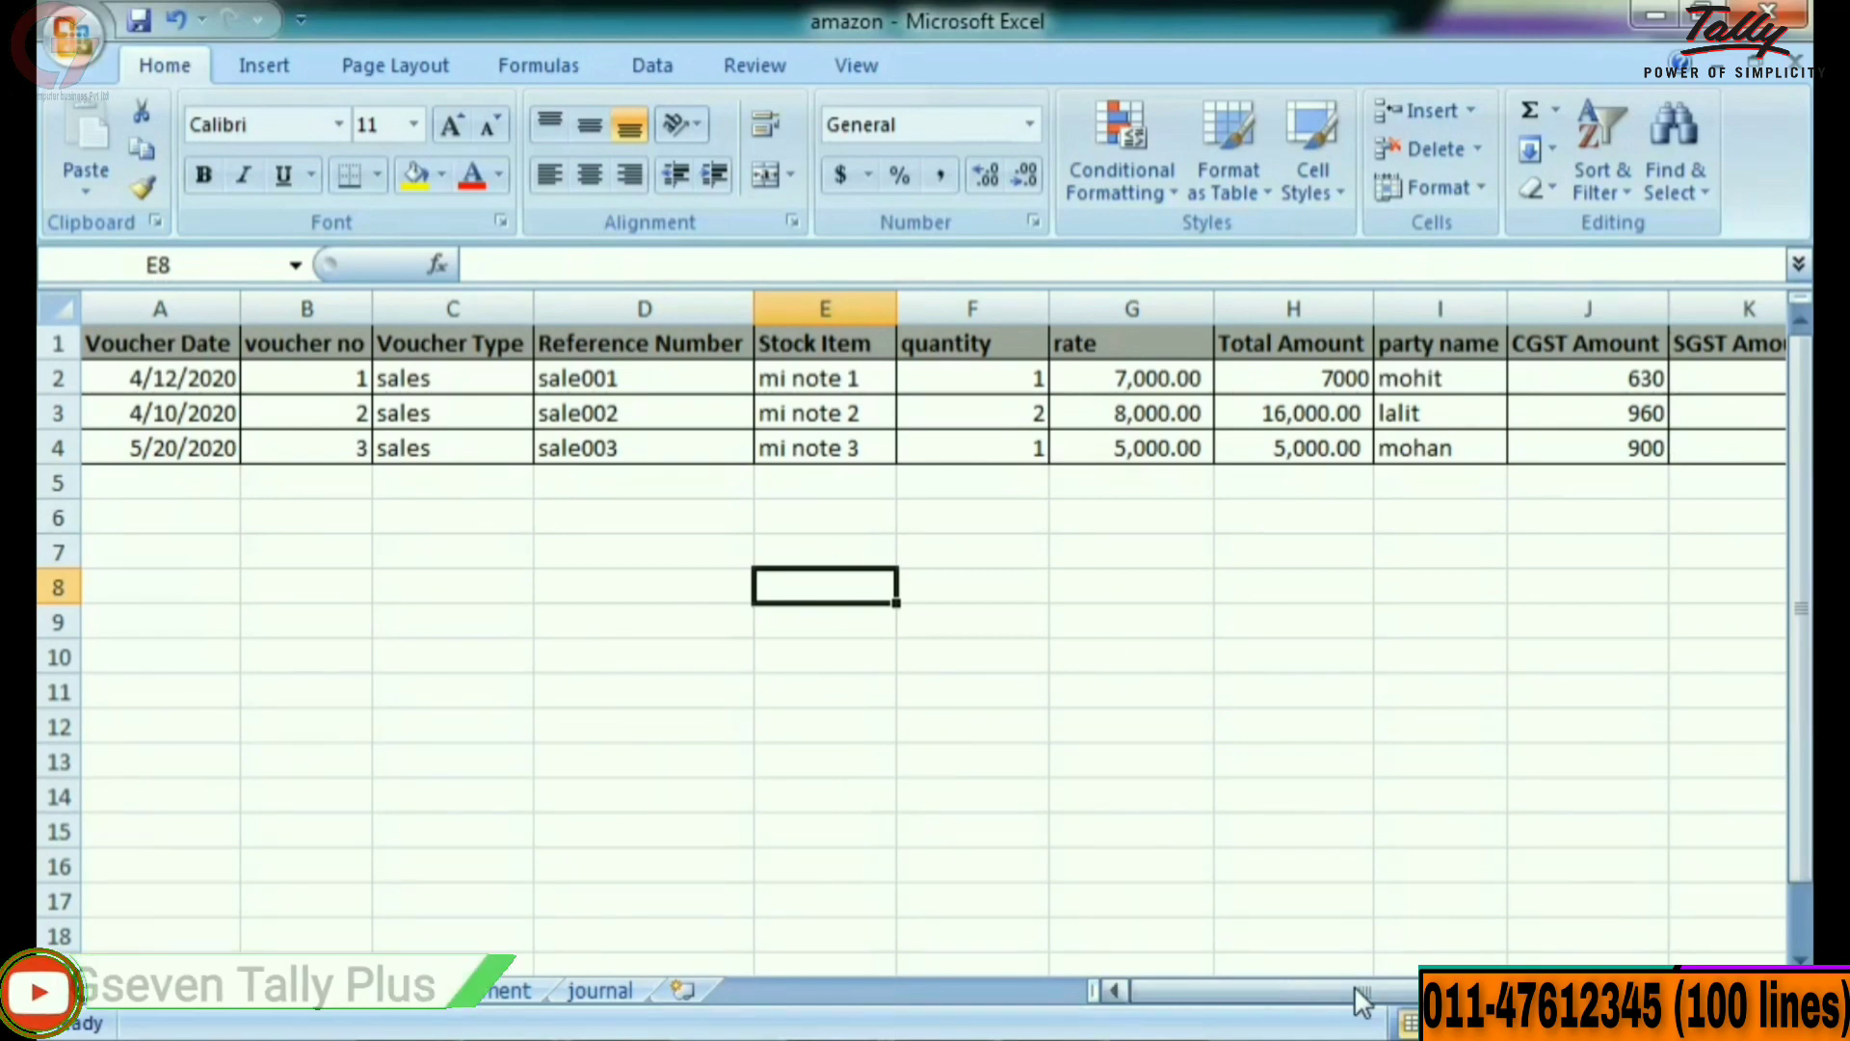
Examine the sales sheet's columns from Voucher Date through the GST amounts to Narration.
left_click_drag(1340, 992, 1195, 993)
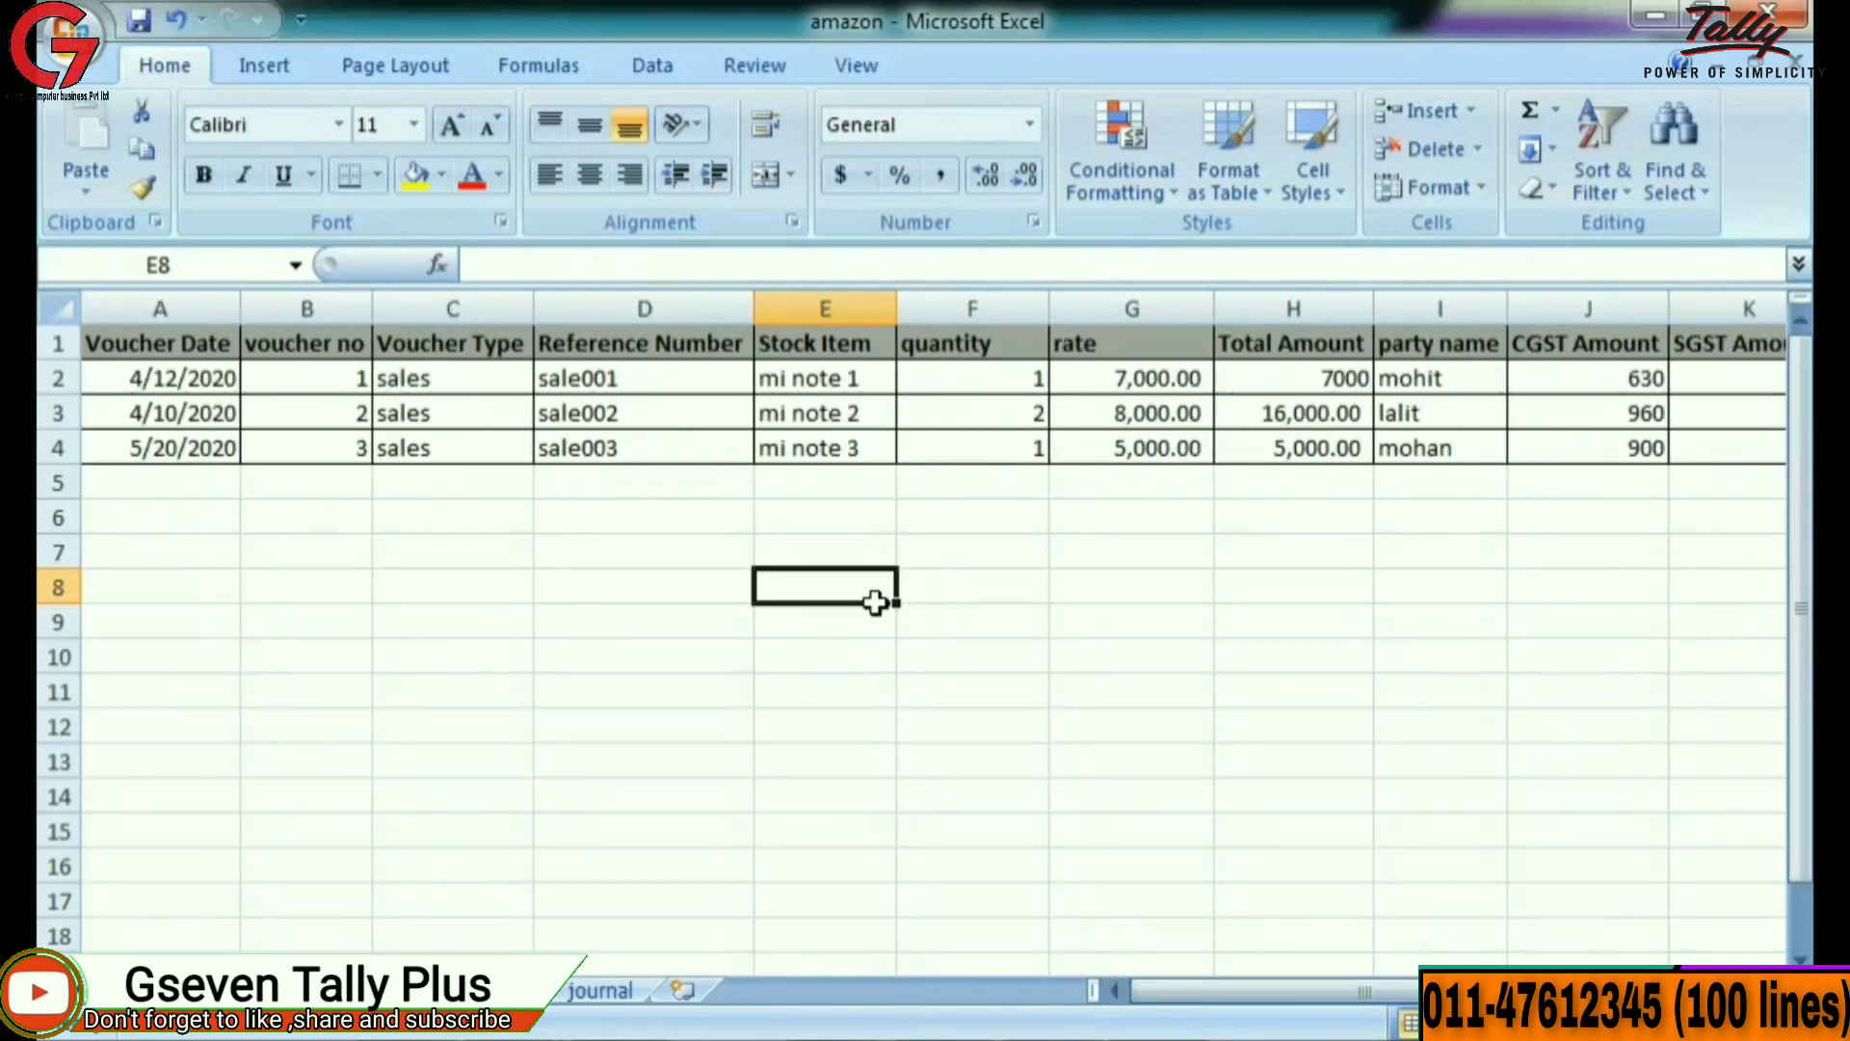
left_click_drag(589, 364, 735, 425)
left_click(913, 513)
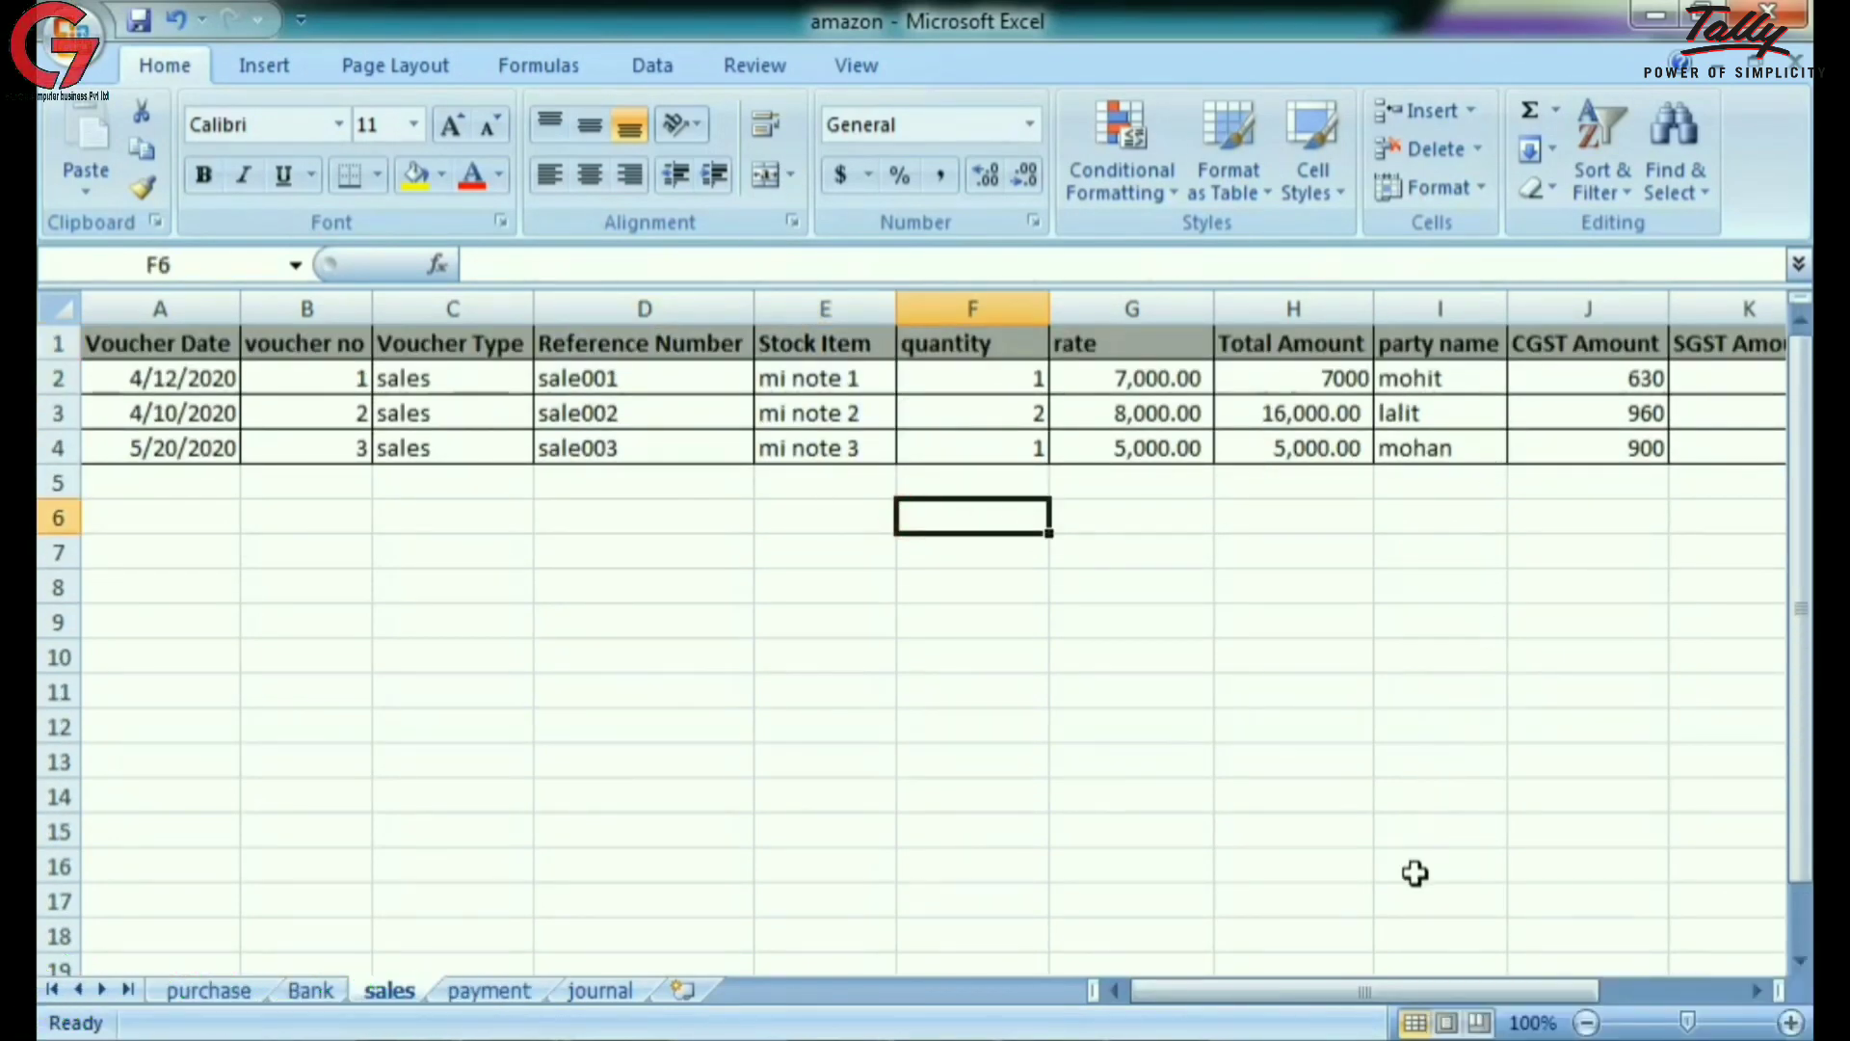
left_click_drag(1406, 983, 1537, 983)
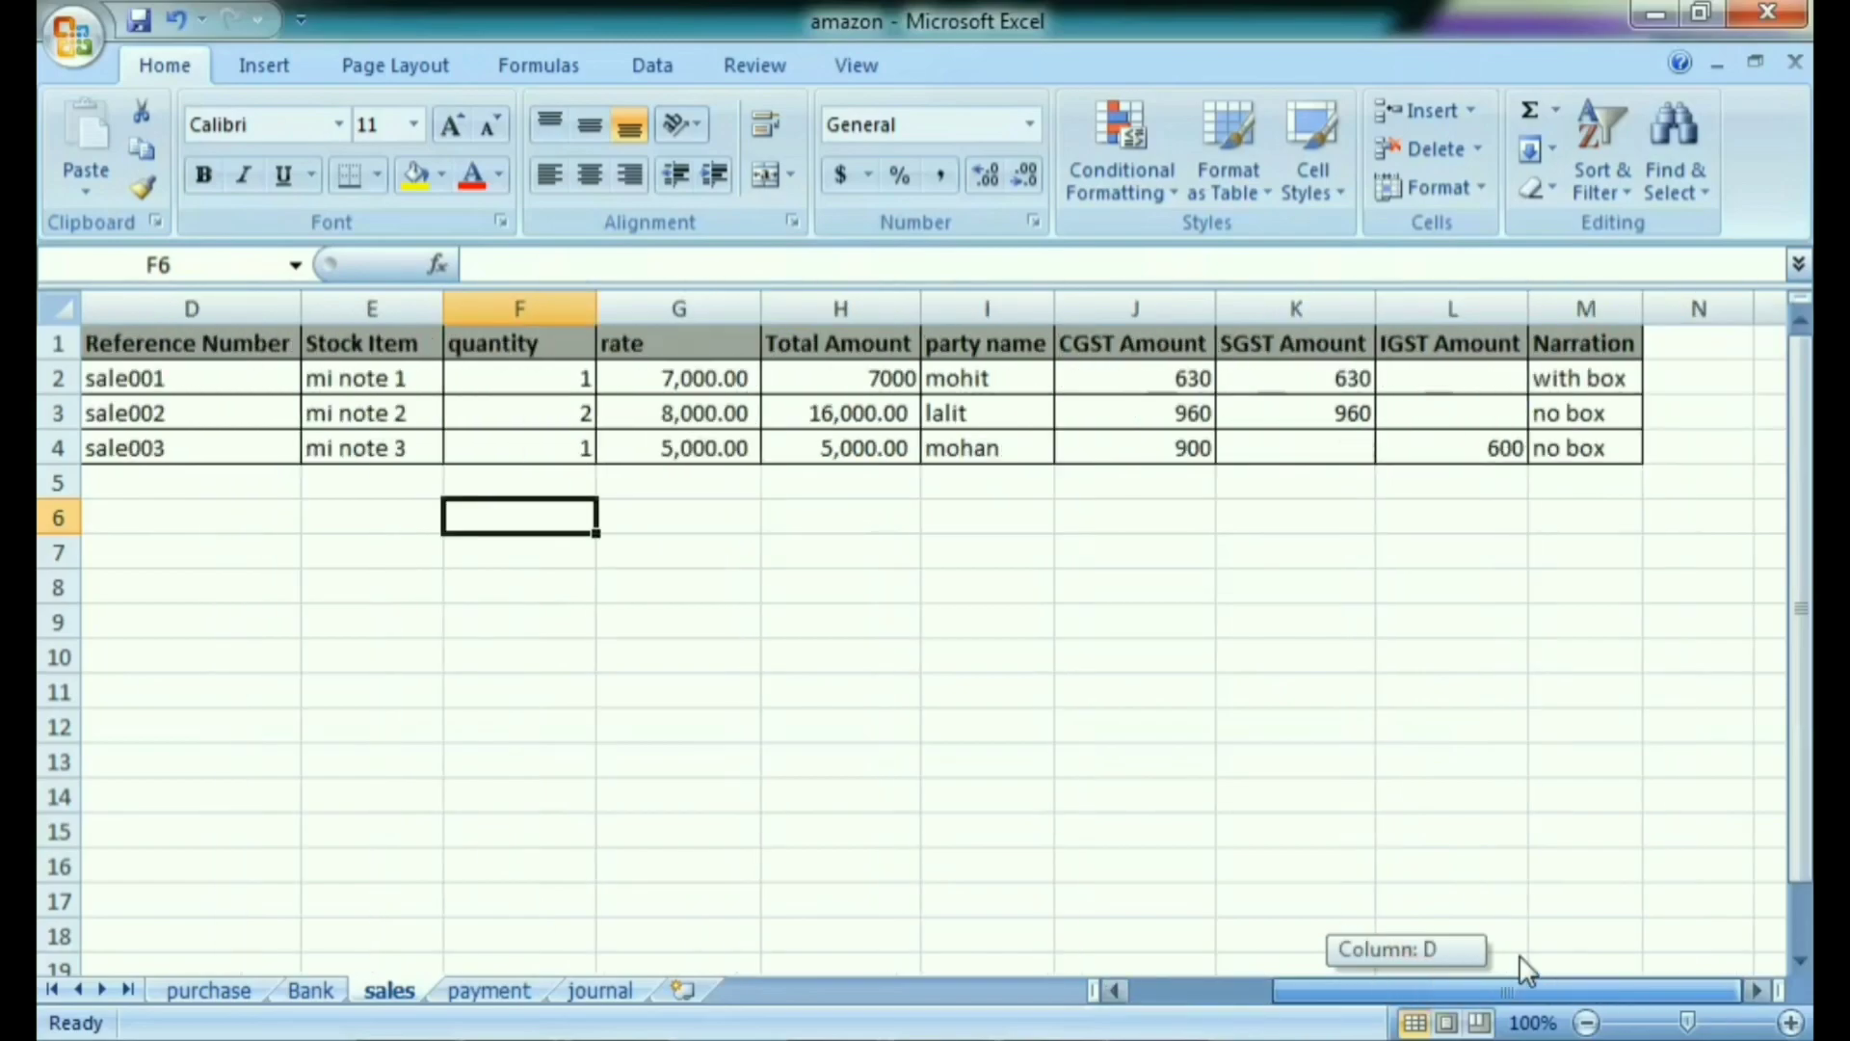